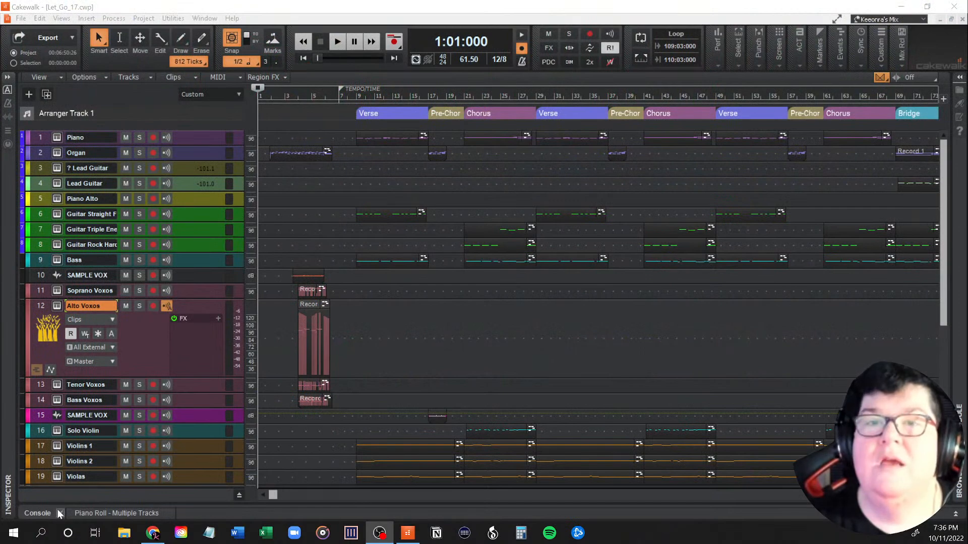
Step: Lower the Master bus fader to -5.2 dB in the console and collapse the console to reveal the tracks
left_click(45, 513)
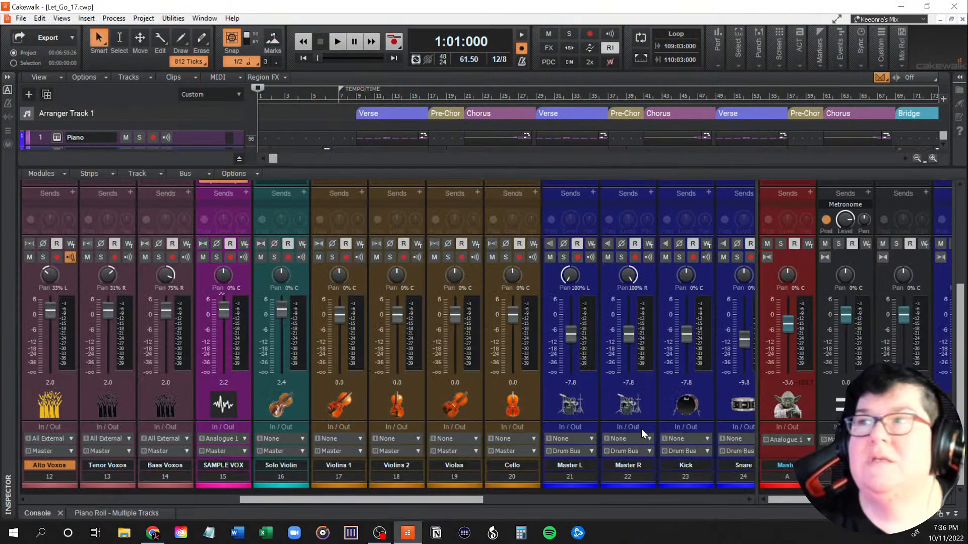
left_click(788, 323)
left_click_drag(788, 323, 788, 328)
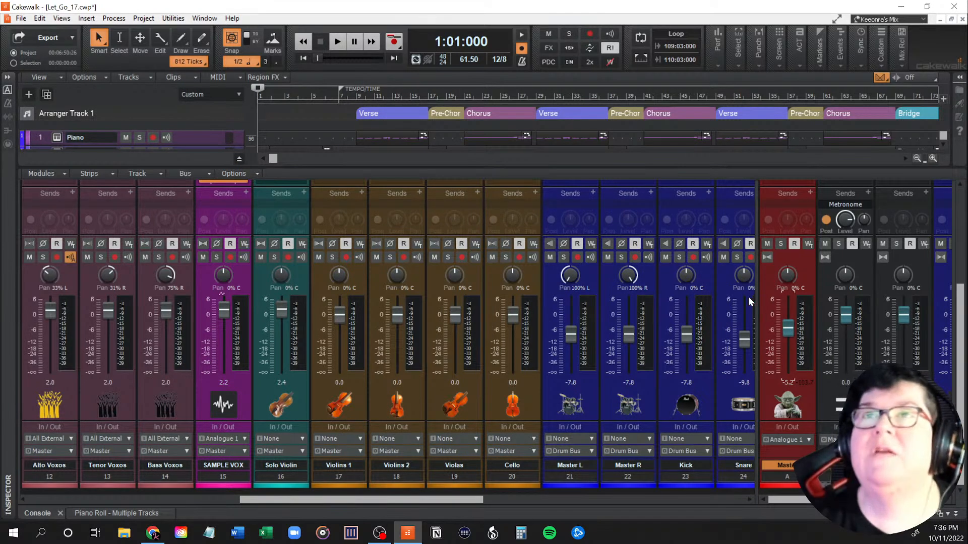
double_click(41, 513)
double_click(41, 513)
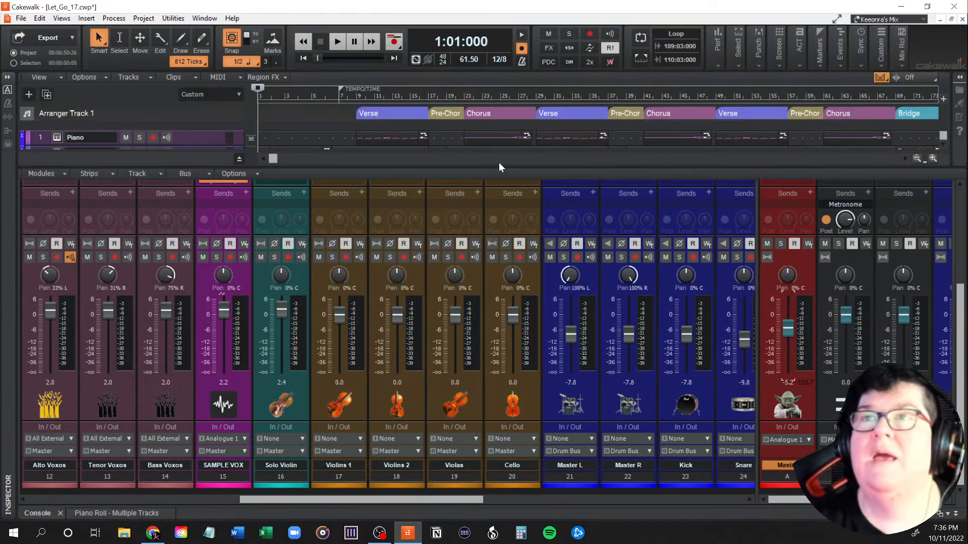
left_click_drag(422, 485, 415, 495)
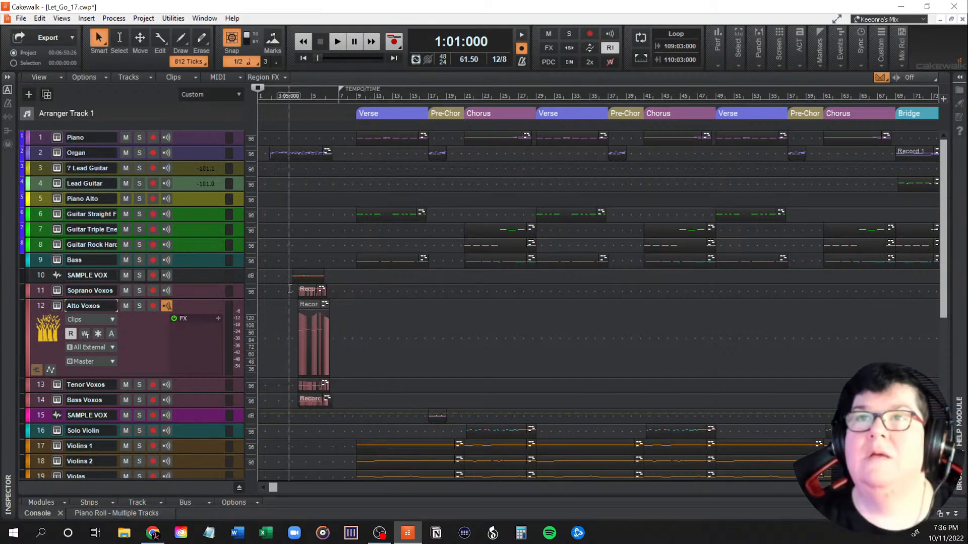
Step: Play the intro from measure 2 to hear the organ and choir parts, and stop playback at its end
left_click(271, 335)
key("space")
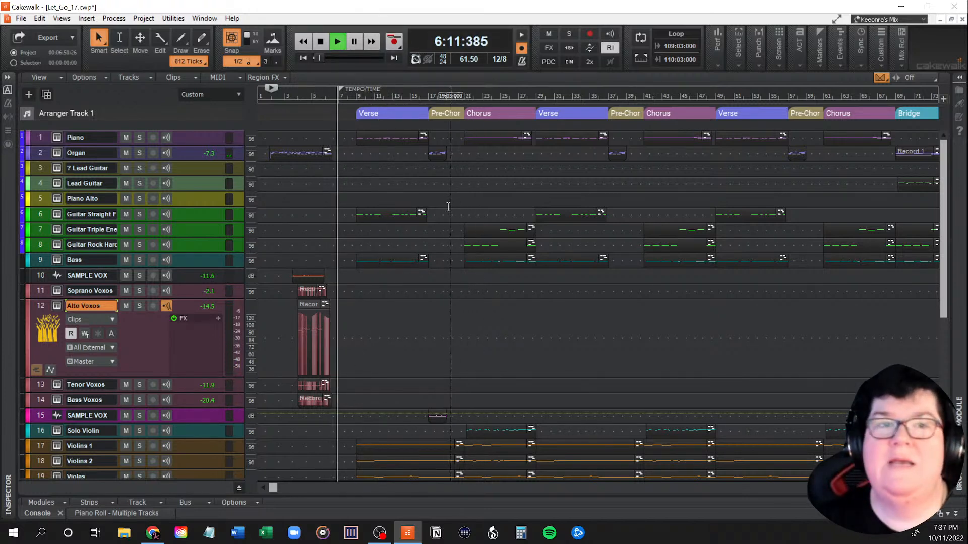
key("space")
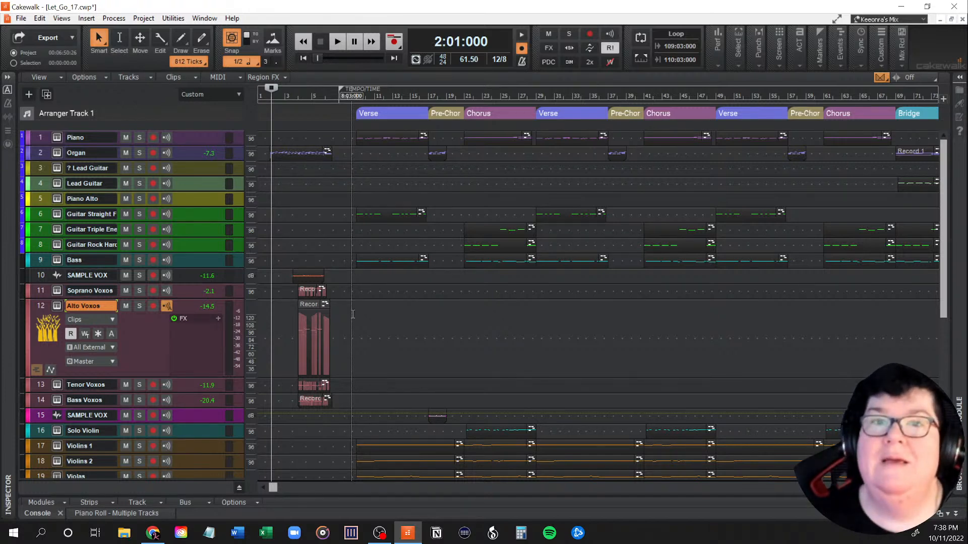
left_click(356, 315)
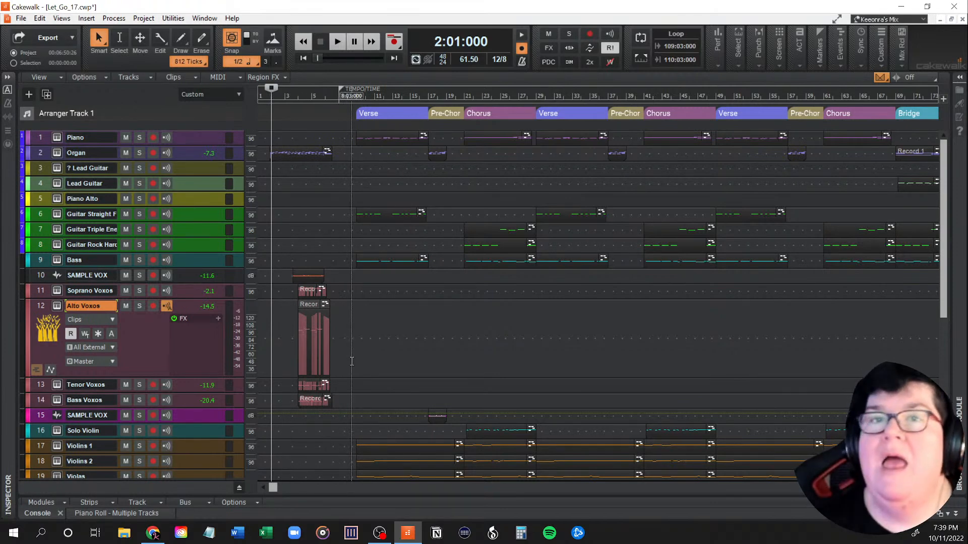
Step: Examine the track layout and clip placement from the intro through the first verse, pre-chorus and chorus
scroll(352, 361, "down", 4)
scroll(352, 361, "up", 4)
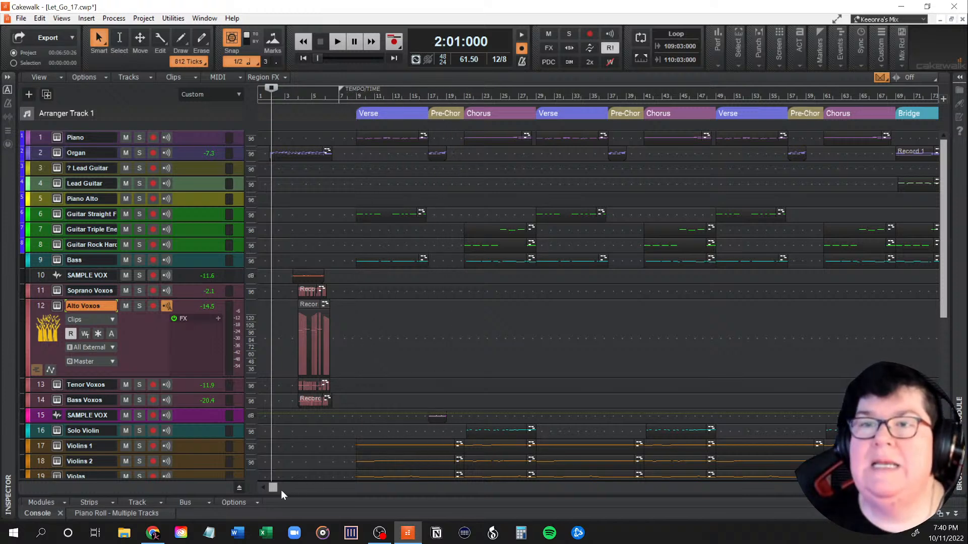
mouse_move(272, 488)
left_mouse_down()
mouse_move(369, 501)
mouse_move(283, 495)
left_mouse_up()
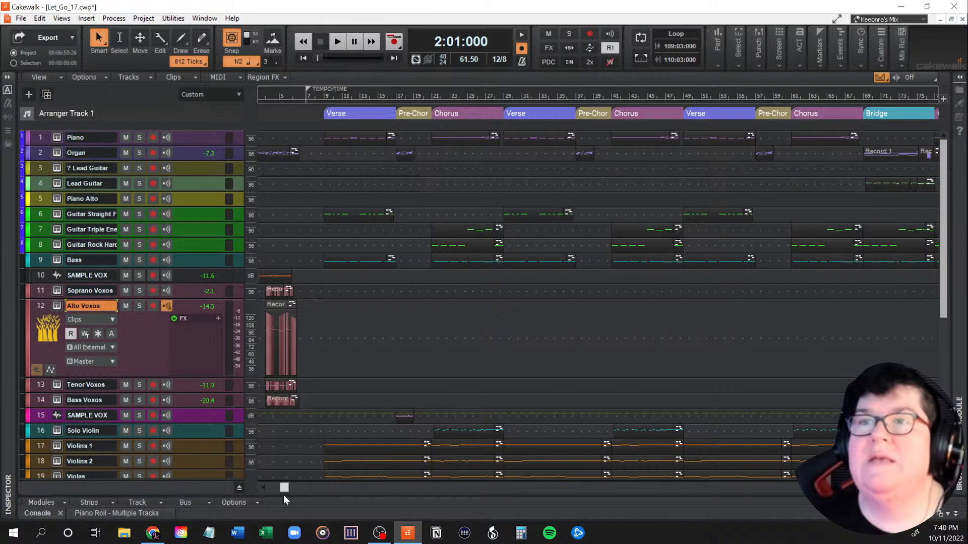
scroll(346, 372, "down", 3)
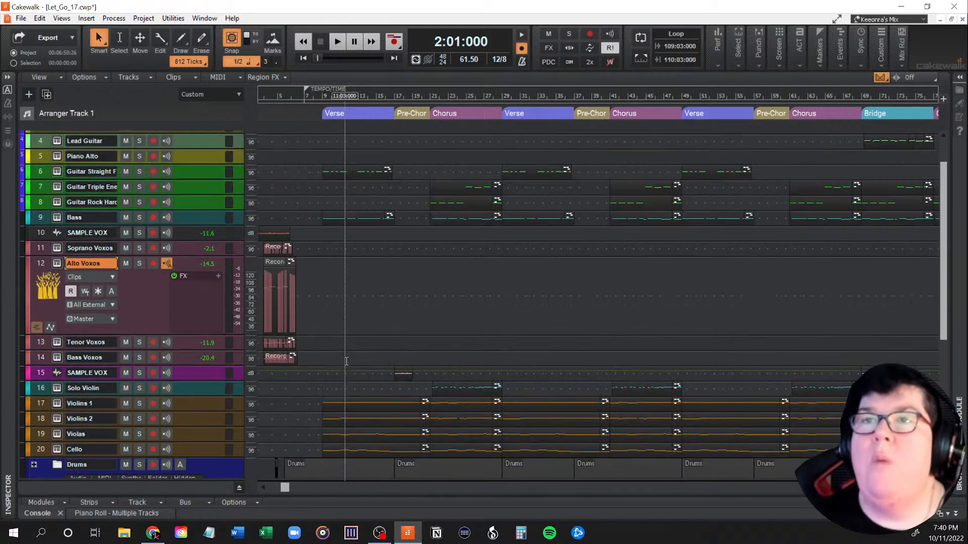
scroll(347, 359, "up", 3)
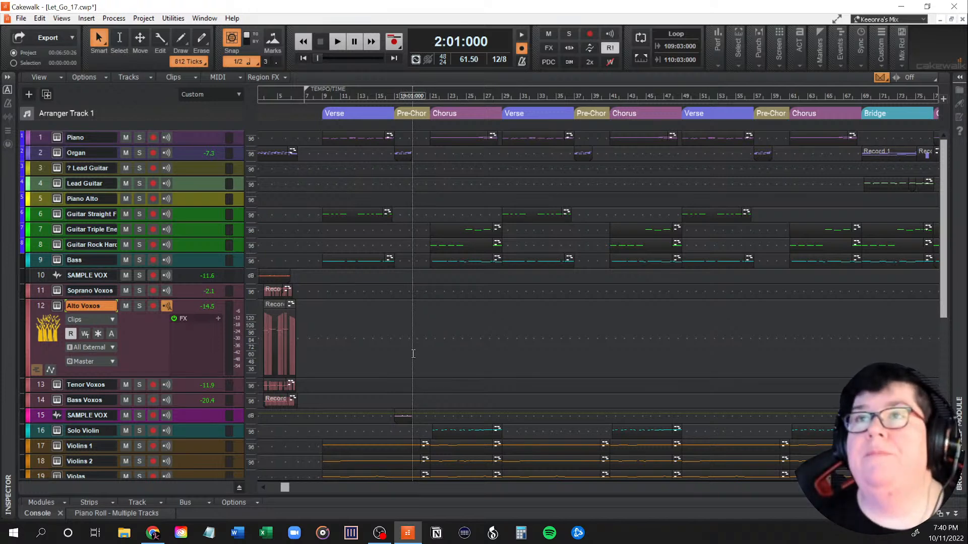
scroll(446, 209, "up", 3)
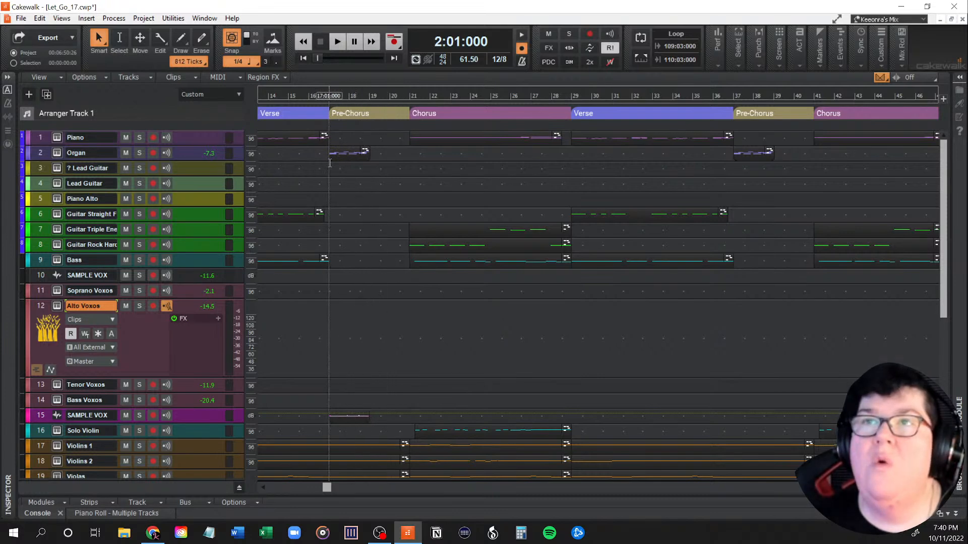
left_click_drag(328, 487, 298, 491)
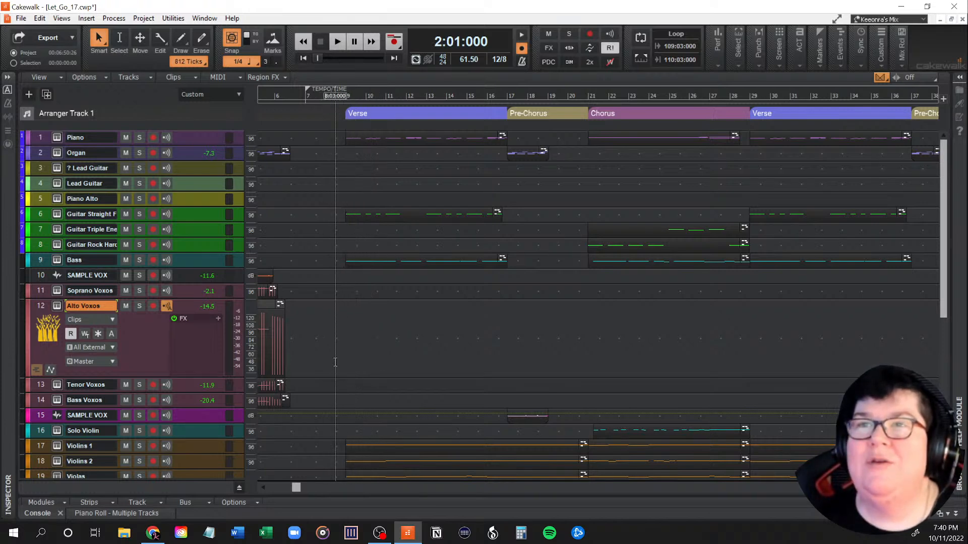
scroll(333, 363, "down", 5)
scroll(336, 362, "up", 3)
scroll(337, 362, "up", 3)
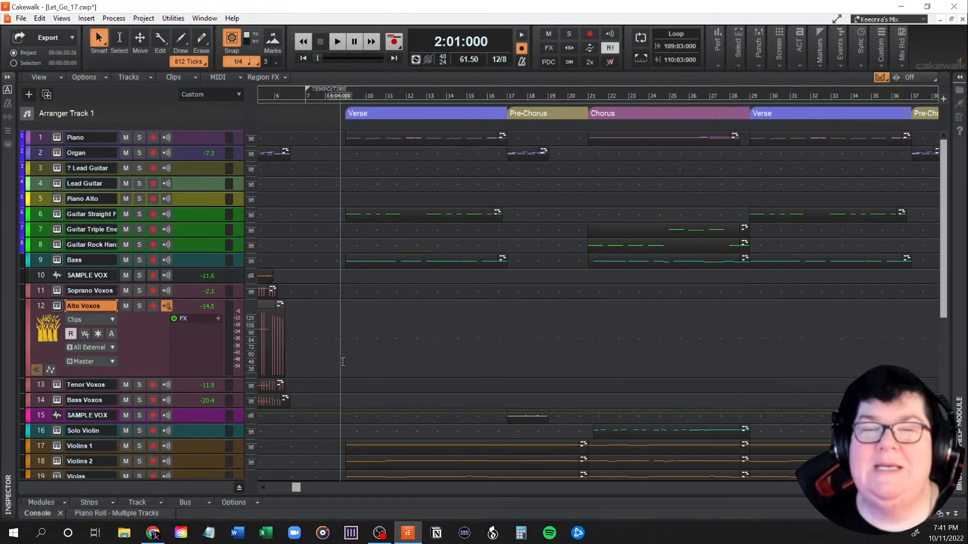
scroll(342, 362, "down", 5)
scroll(343, 362, "up", 5)
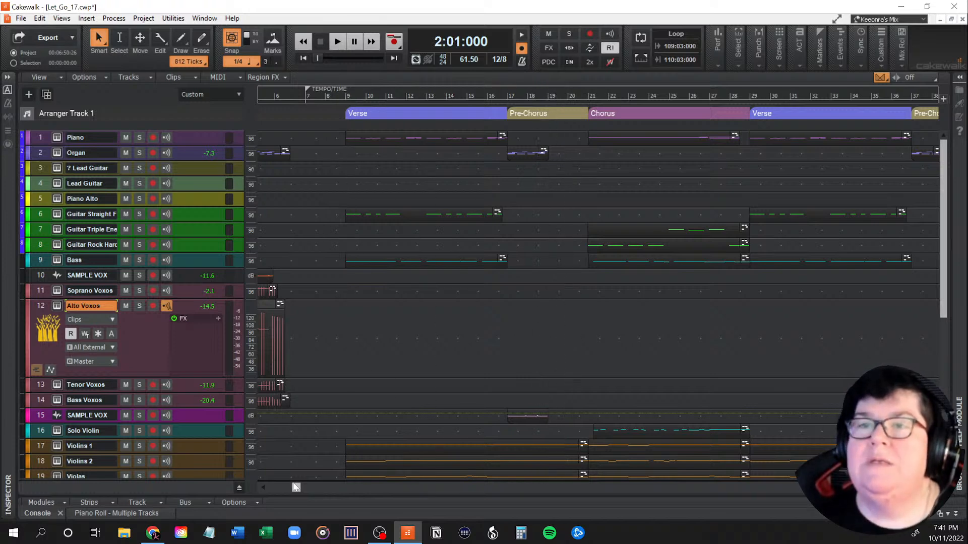
left_click_drag(296, 488, 276, 487)
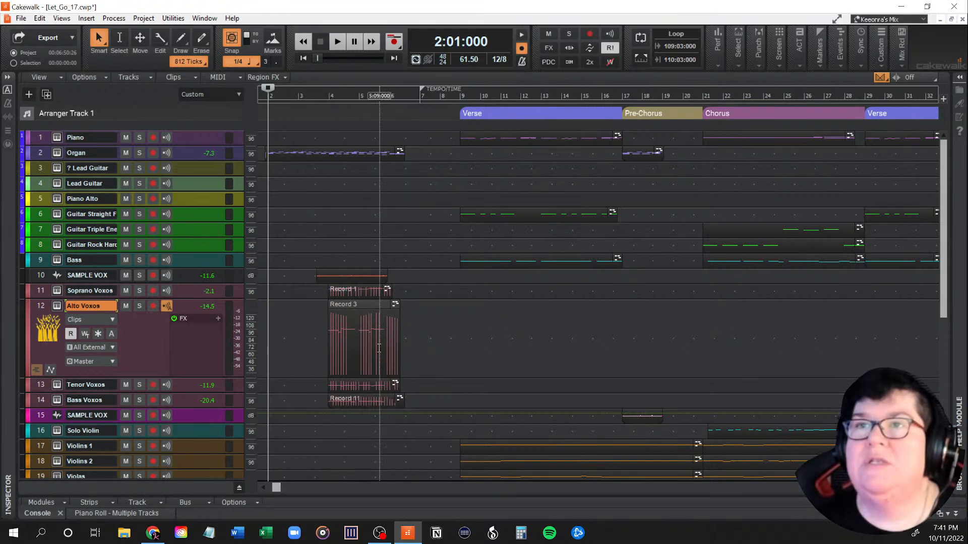
scroll(427, 380, "down", 1)
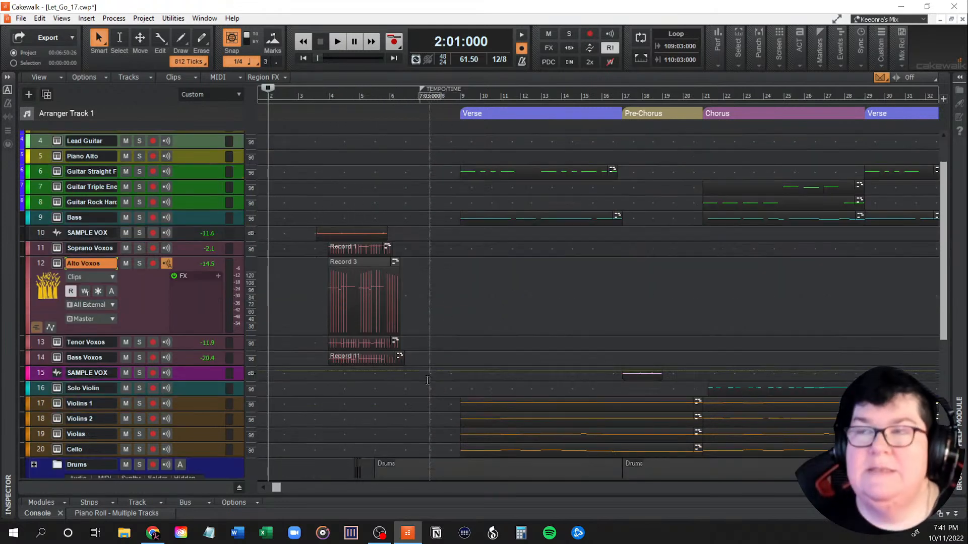
scroll(427, 380, "down", 2)
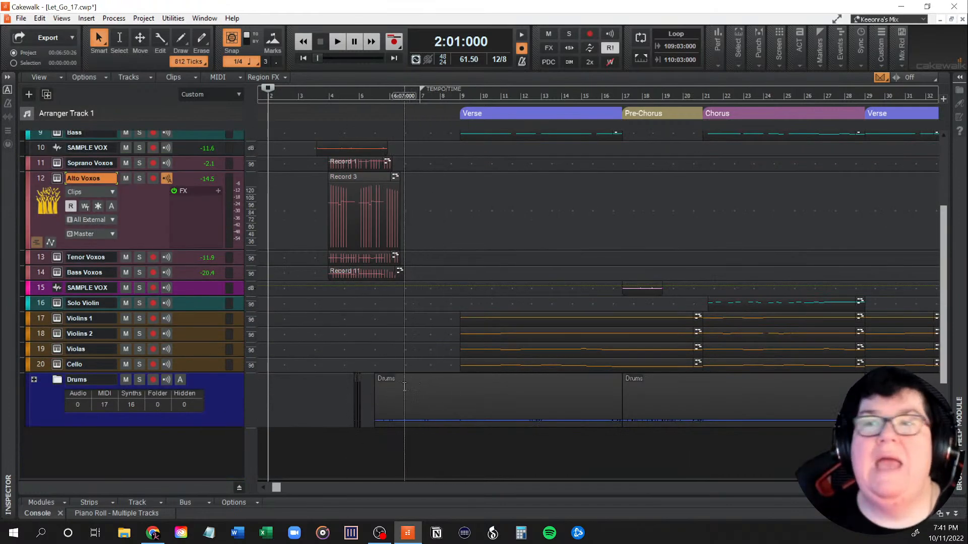
scroll(421, 383, "up", 3)
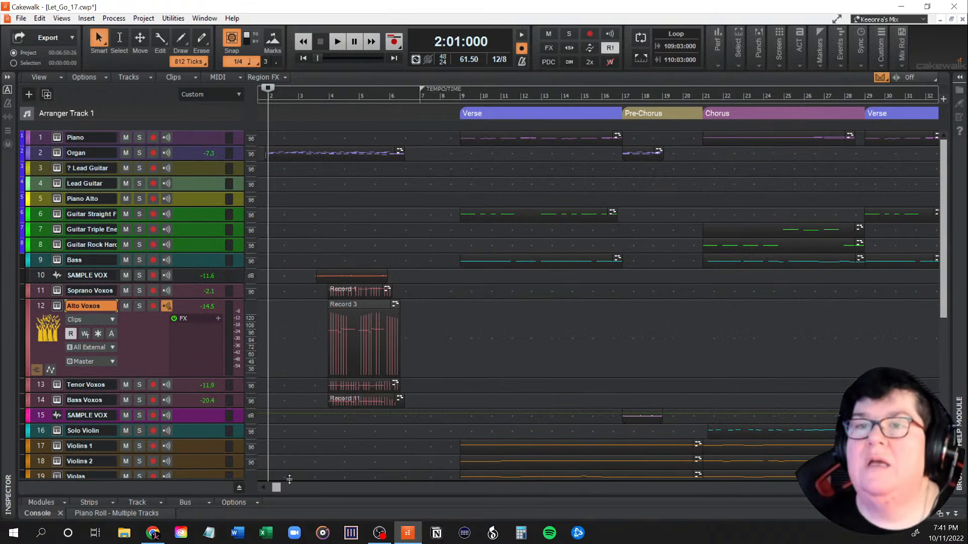
Step: Review the later sections and play the two final choruses from measure 77, stopping around measure 92
left_click_drag(277, 487, 423, 495)
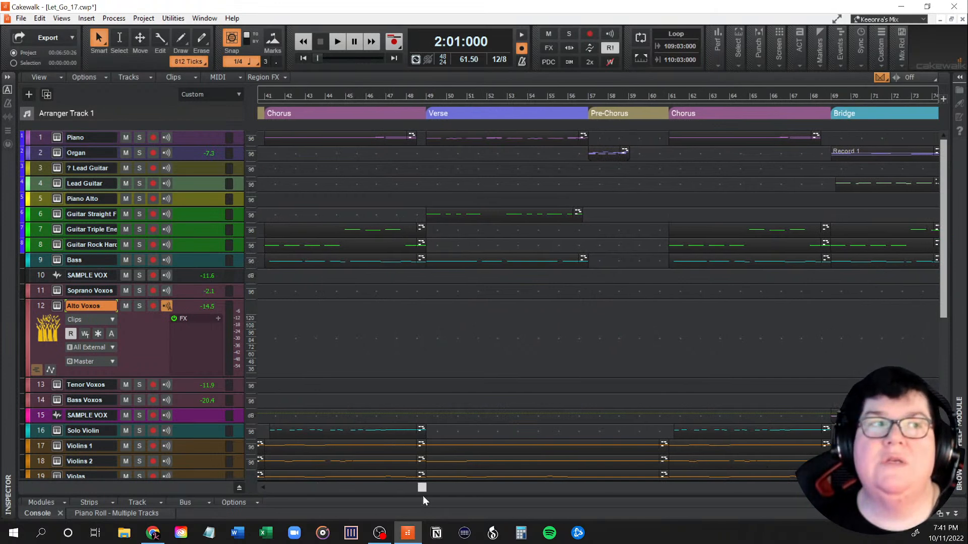
left_click_drag(422, 495, 485, 490)
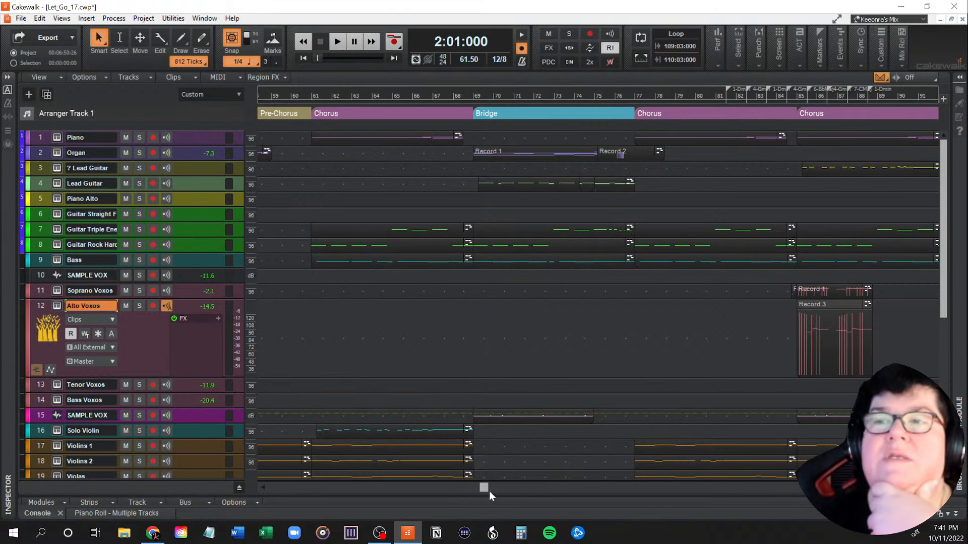
left_click_drag(485, 489, 540, 488)
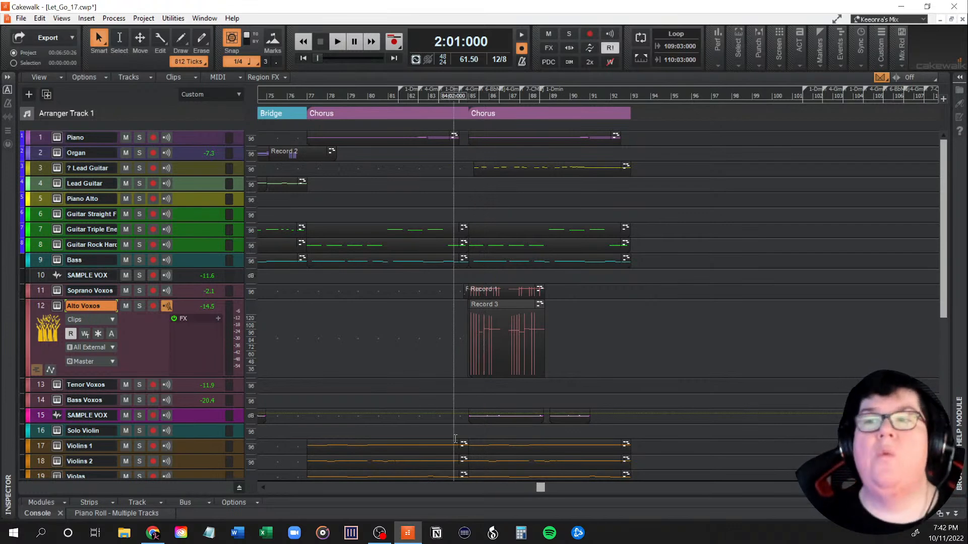
mouse_move(539, 490)
left_mouse_down()
mouse_move(294, 491)
mouse_move(559, 497)
mouse_move(534, 497)
left_mouse_up()
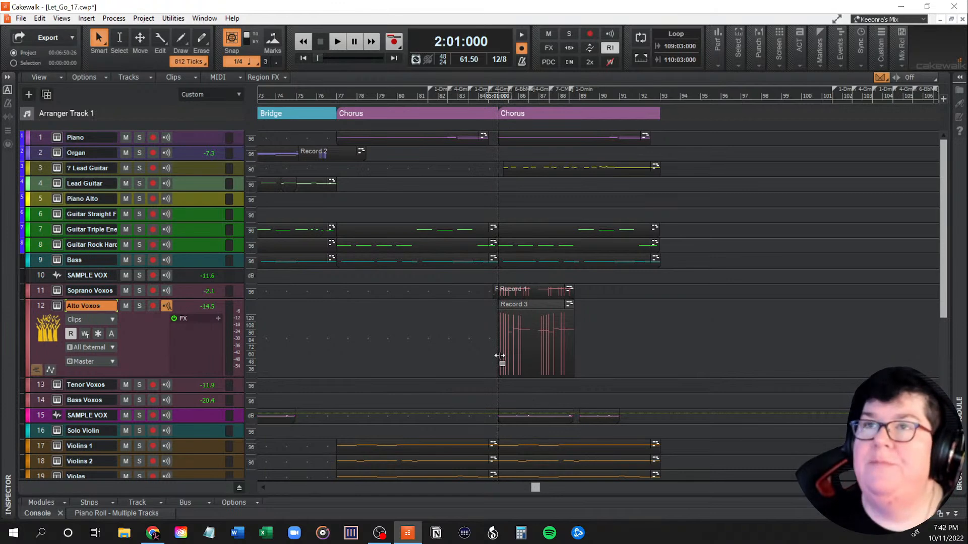
left_click(336, 356)
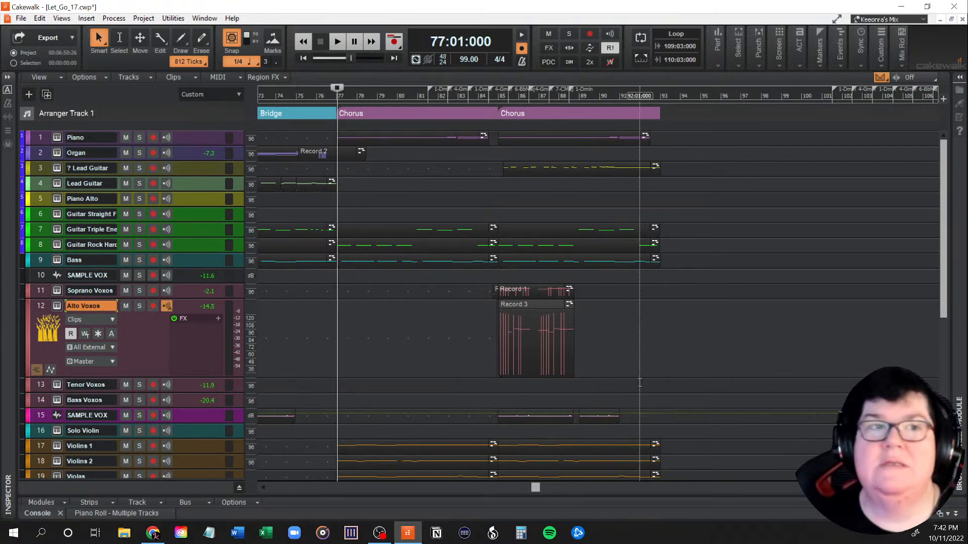
key("space")
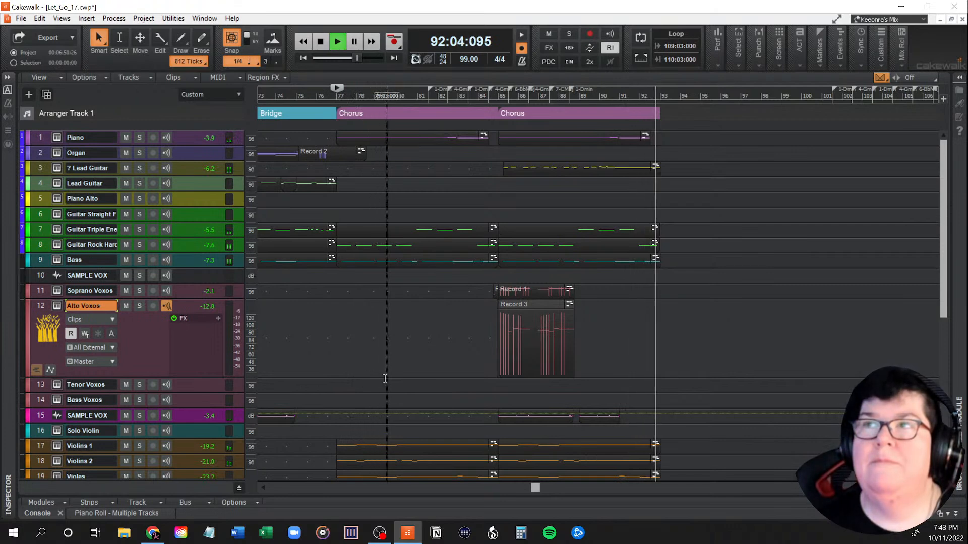
key("space")
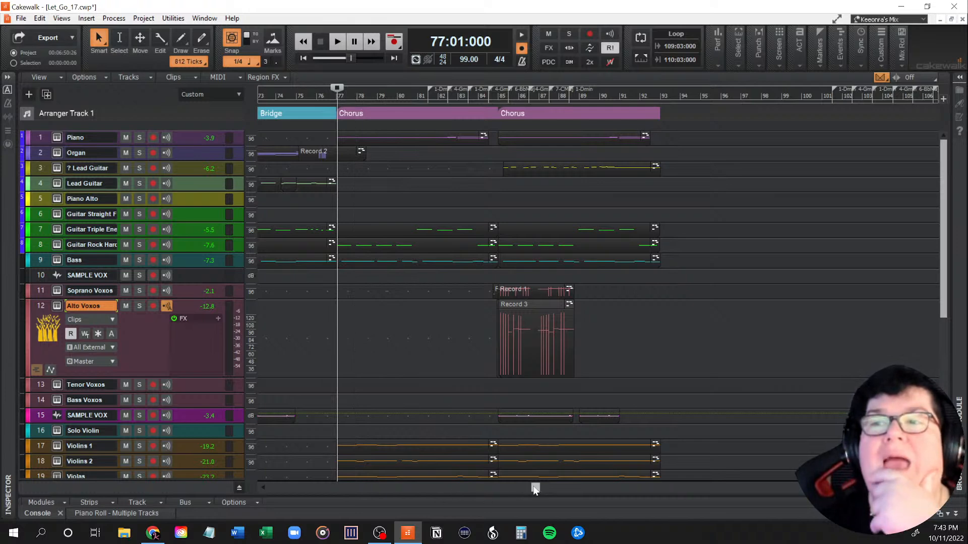
Step: Compare the vocal, string and drum clips in the final choruses with those in the intro and first verse
left_click_drag(532, 486, 528, 488)
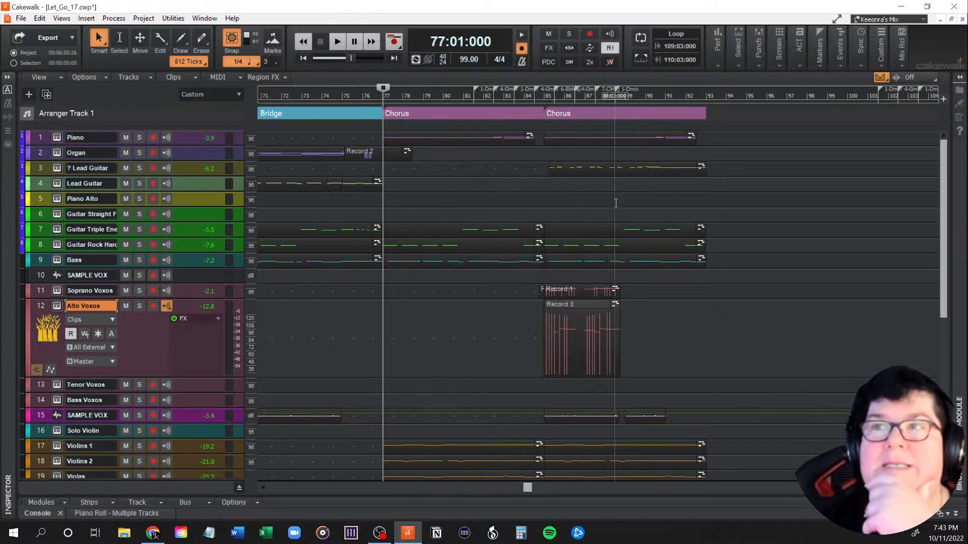
scroll(625, 333, "down", 3)
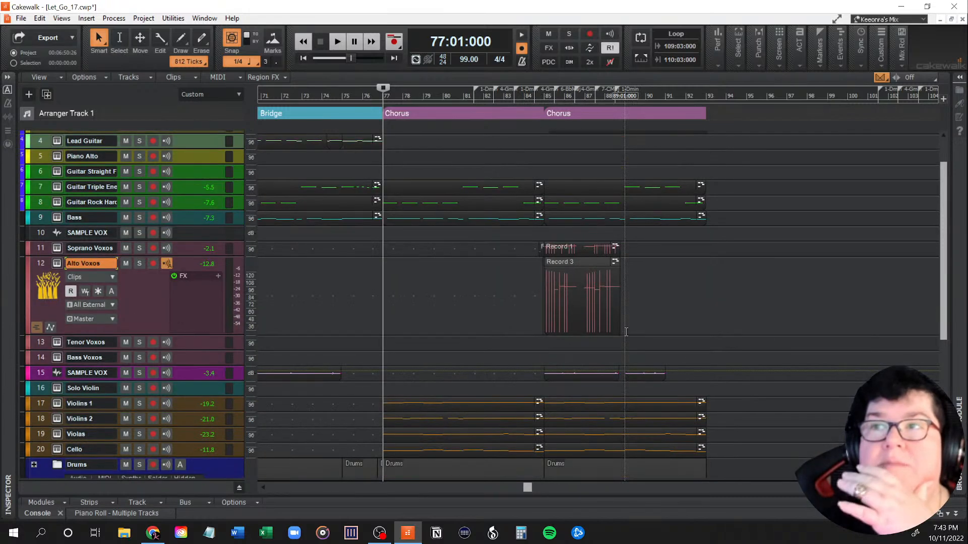
scroll(625, 332, "down", 3)
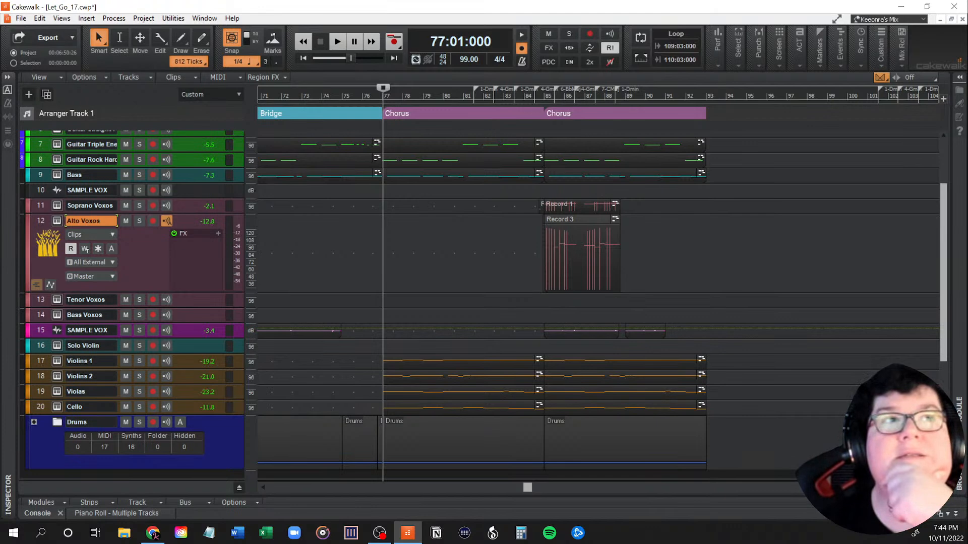
key("alt+Tab")
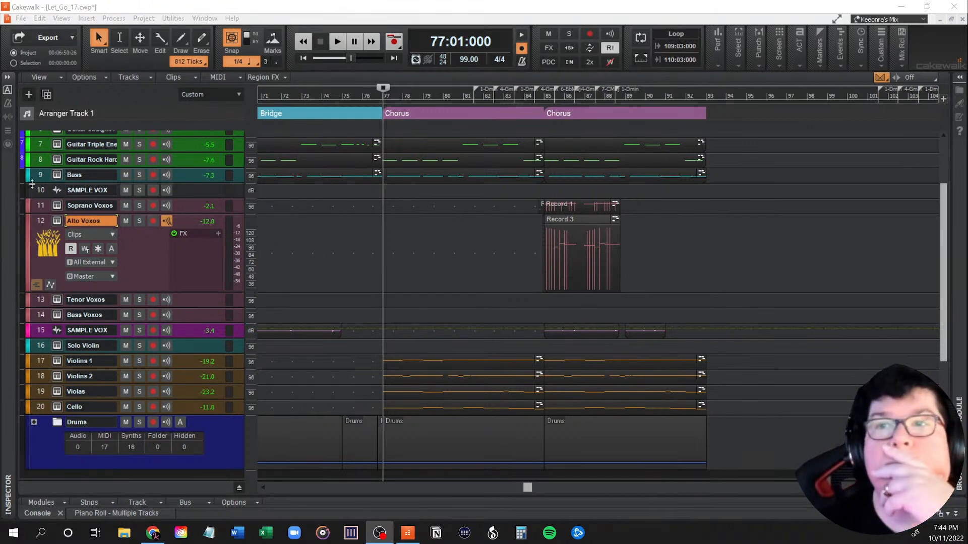
left_click_drag(527, 488, 528, 492)
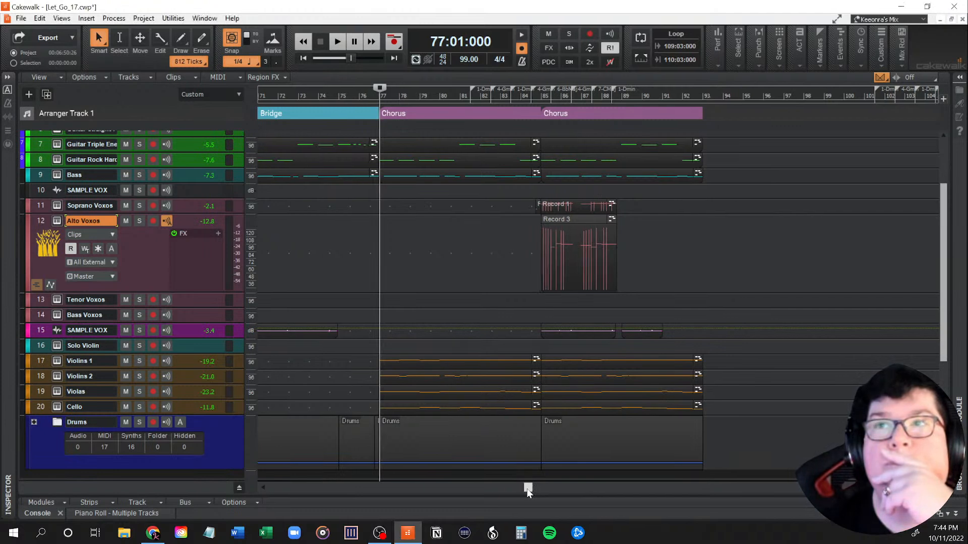
left_click_drag(528, 488, 296, 495)
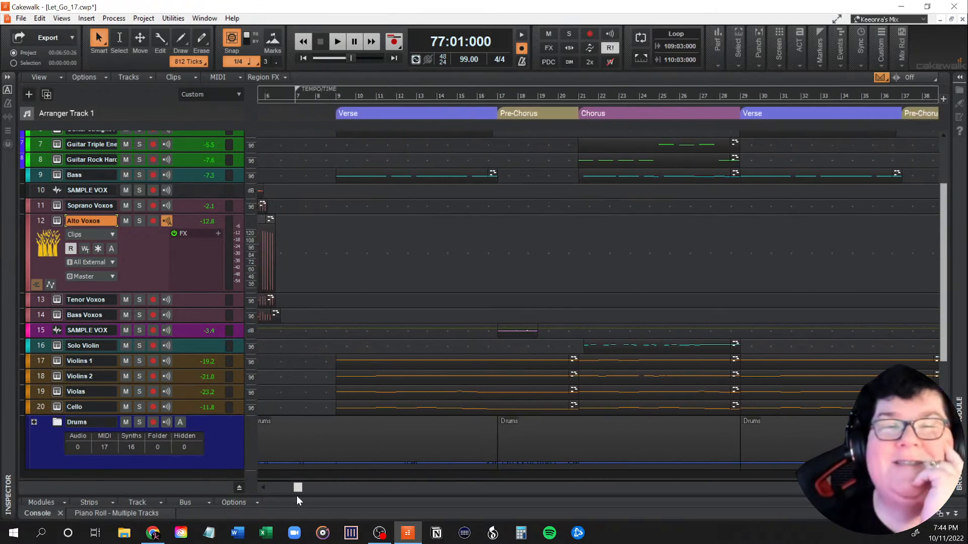
left_click_drag(296, 495, 531, 494)
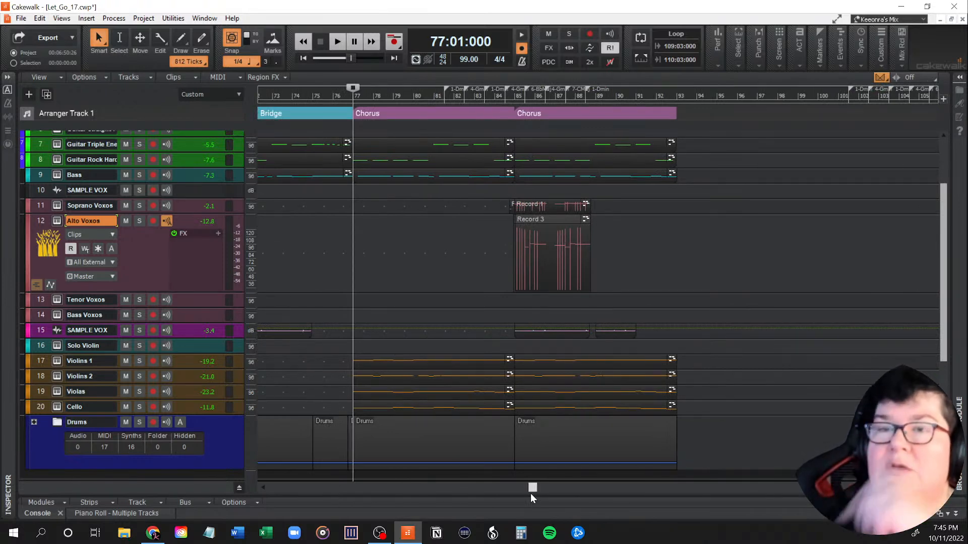
left_click_drag(530, 494, 285, 503)
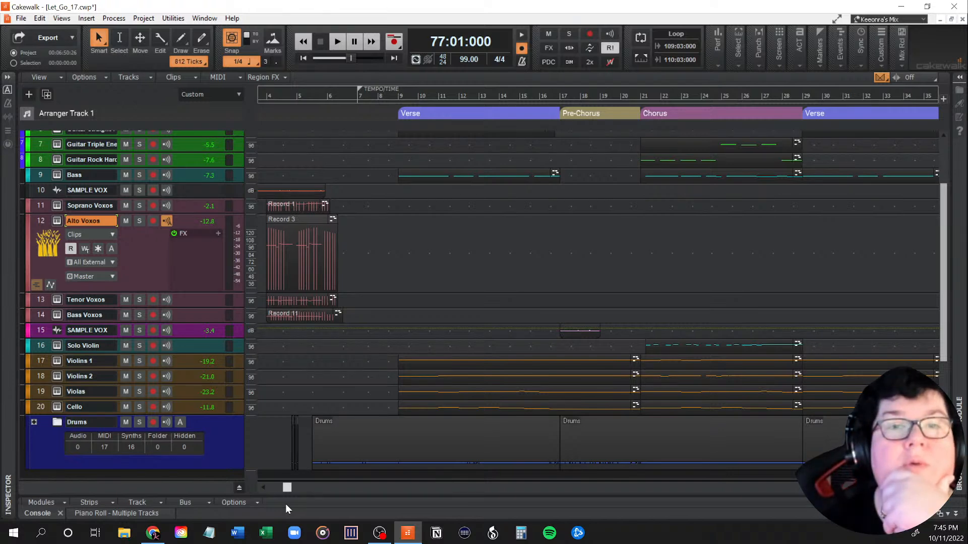
left_click_drag(286, 504, 296, 497)
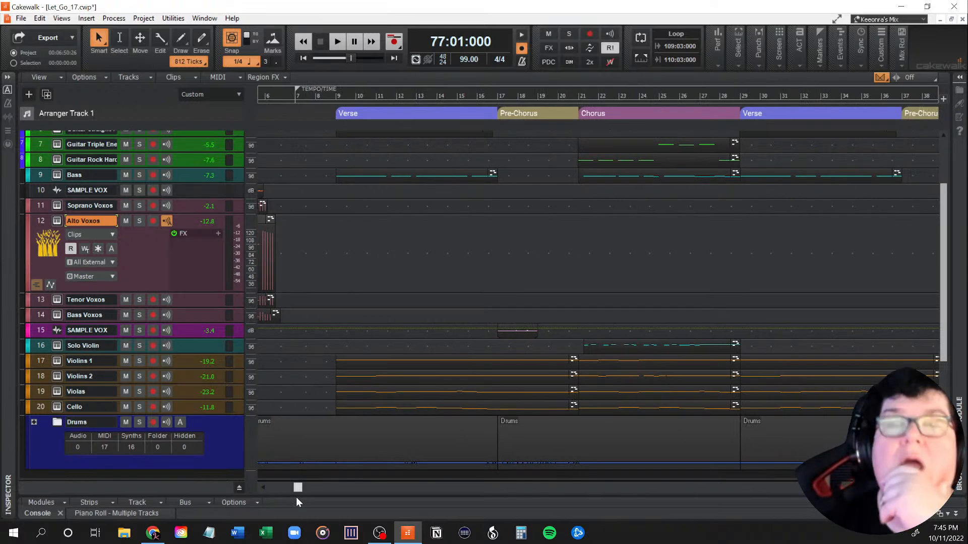
left_click_drag(296, 498, 300, 495)
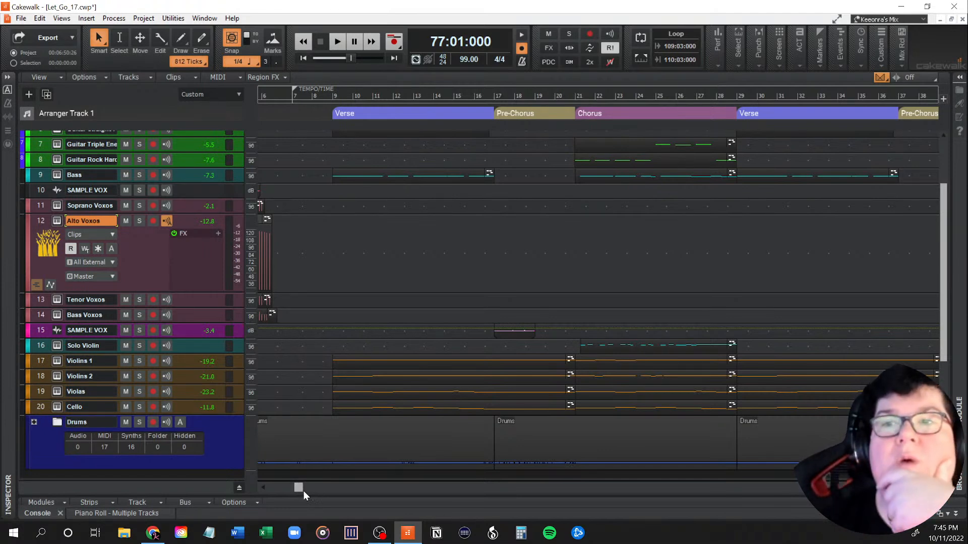
Step: Examine the clips from the first verse through the chorus and set the playback position to measure 17, where the pre-chorus begins
left_click_drag(299, 489, 300, 489)
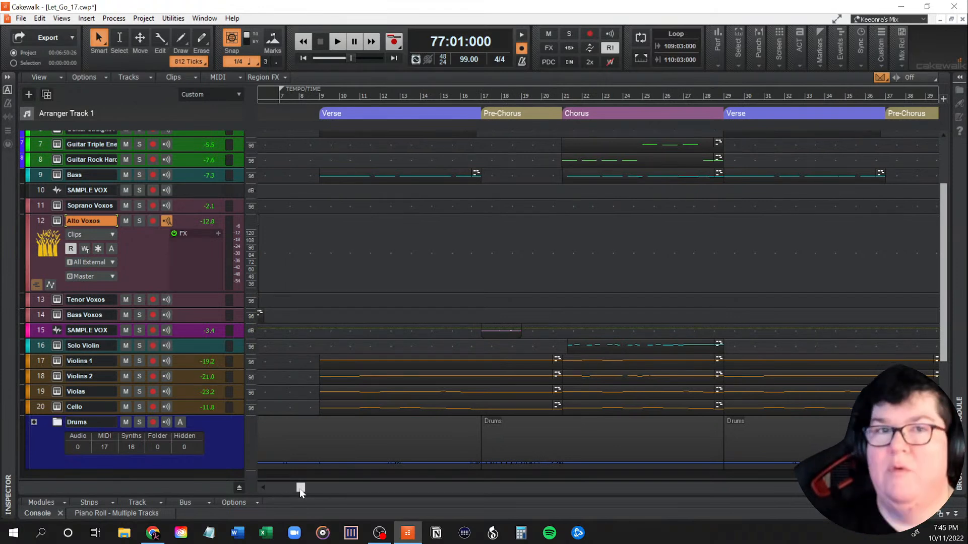
left_click_drag(300, 489, 301, 489)
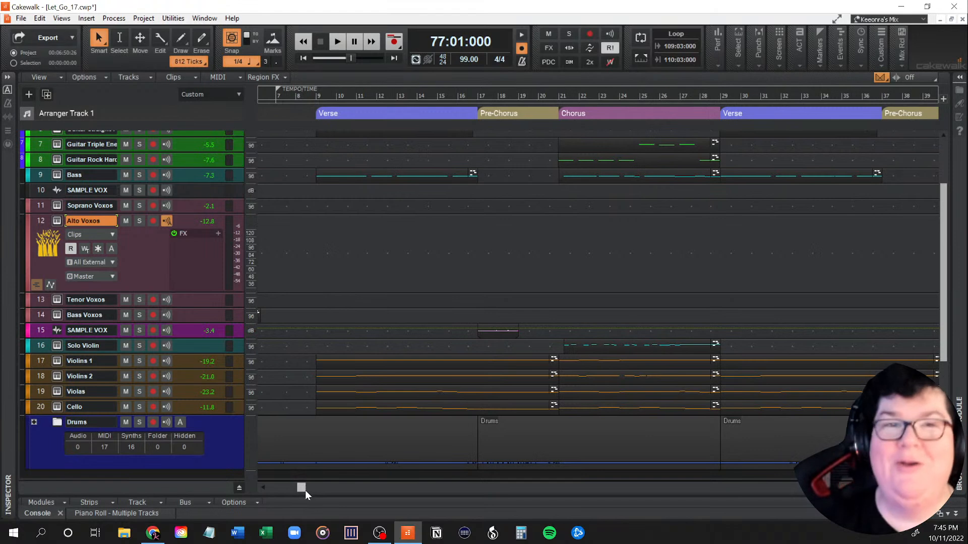
left_click_drag(301, 489, 300, 489)
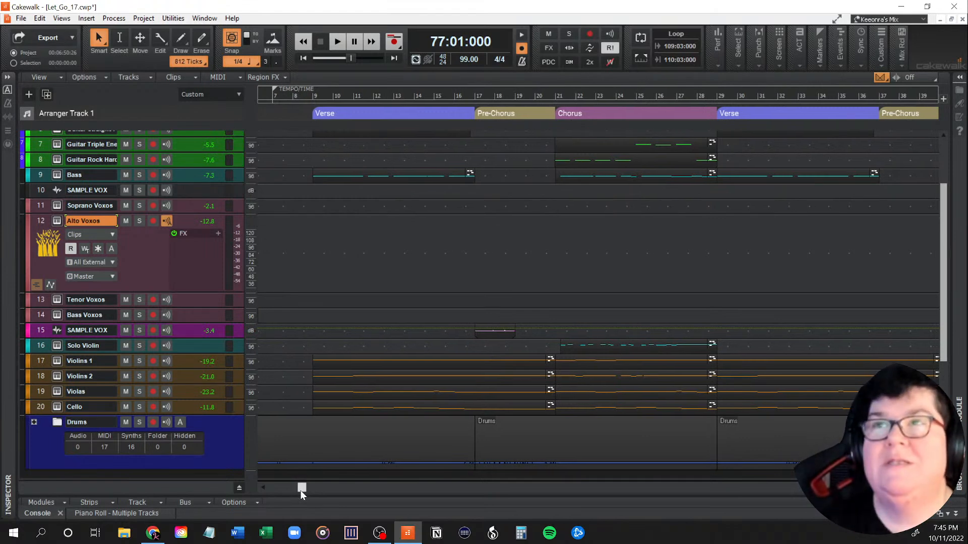
left_click_drag(301, 491, 305, 489)
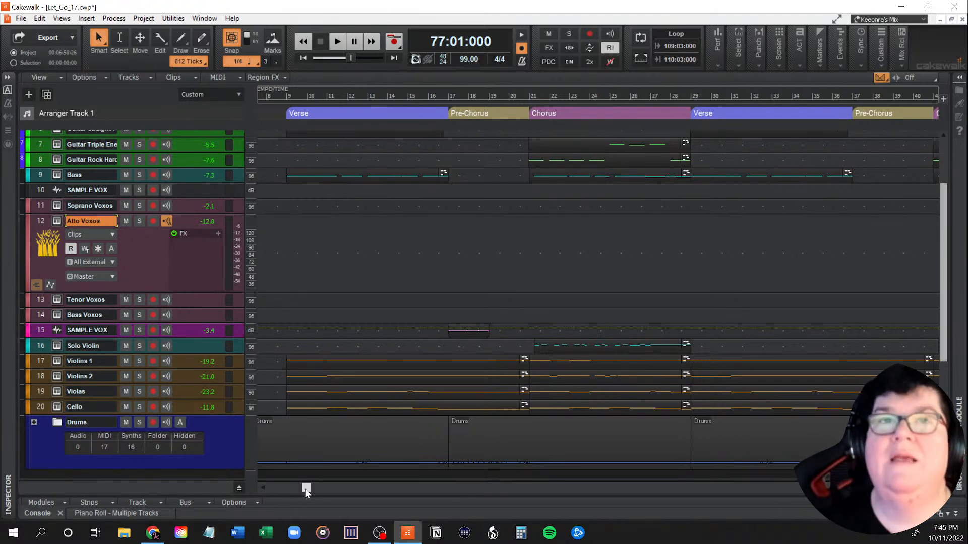
mouse_move(306, 490)
left_mouse_down()
mouse_move(538, 488)
mouse_move(291, 492)
mouse_move(313, 489)
left_mouse_up()
scroll(436, 318, "up", 3)
left_click(407, 315)
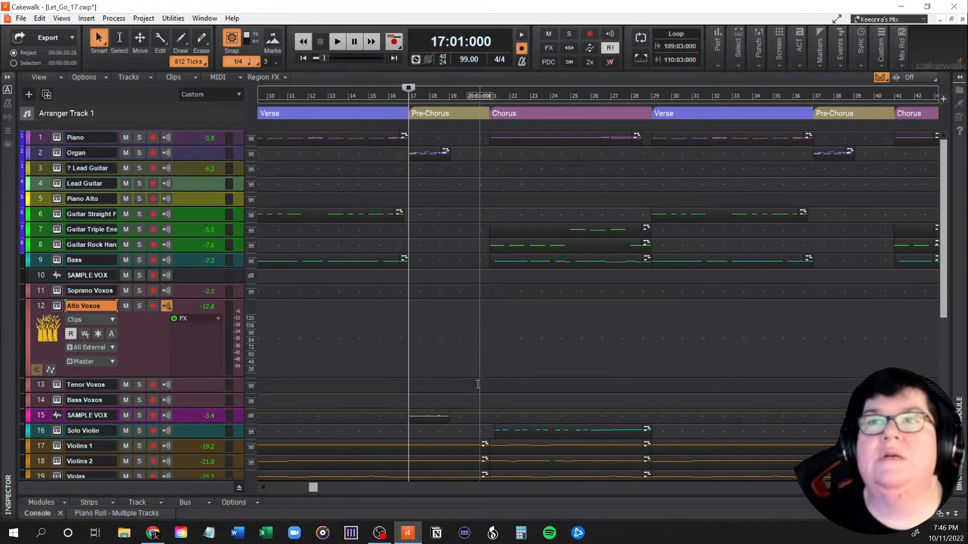
Step: Play the song from measure 6 at the end of the intro through the first verse and pre-chorus, stopping early in the chorus
left_click_drag(314, 489, 266, 485)
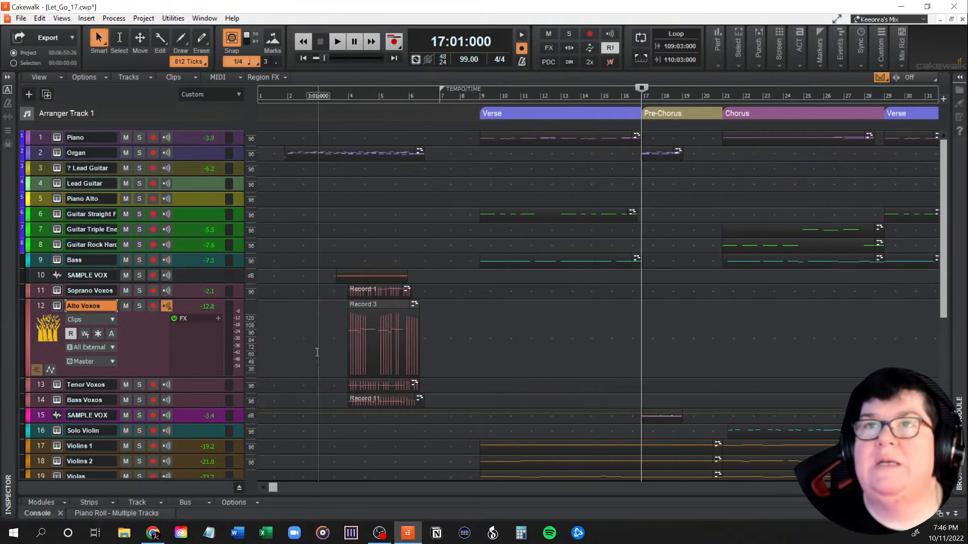
left_click(284, 349)
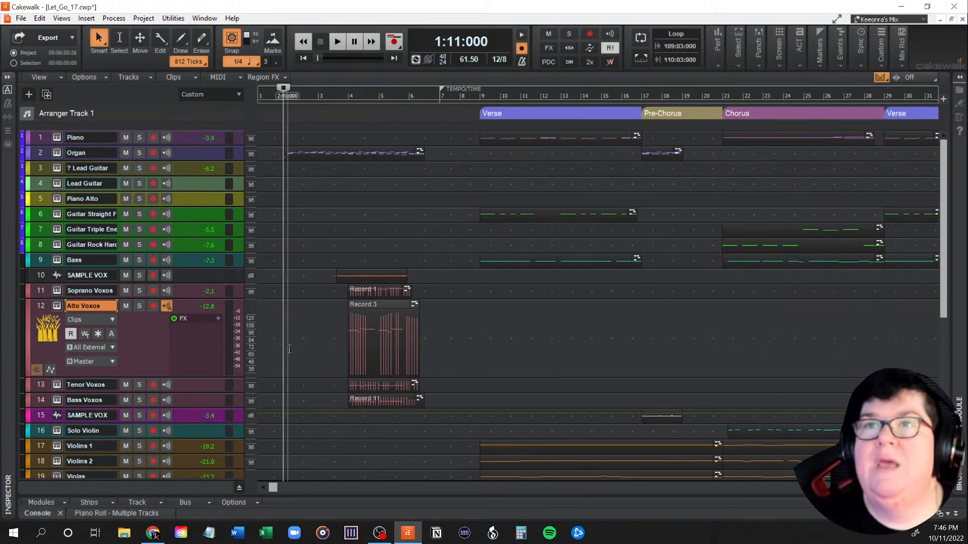
left_click(410, 350)
key("space")
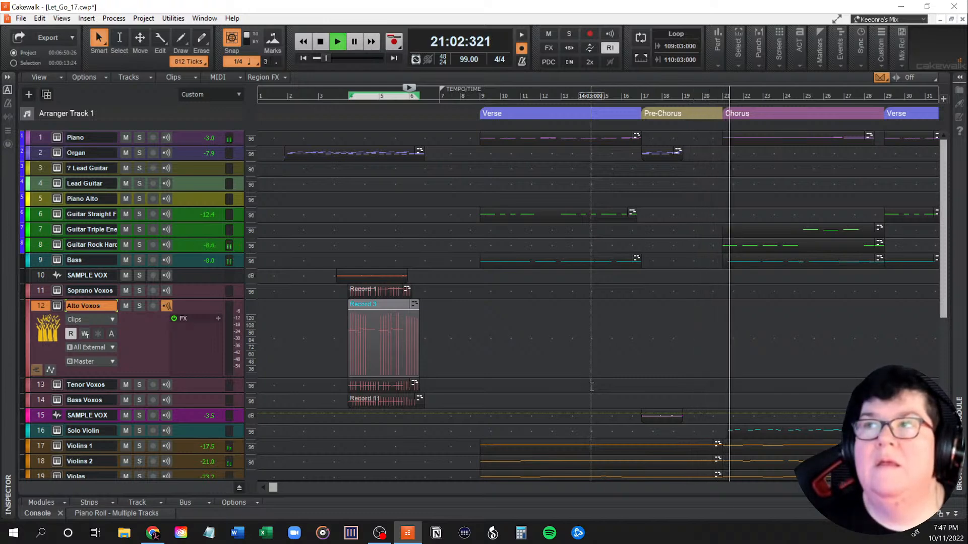
key("space")
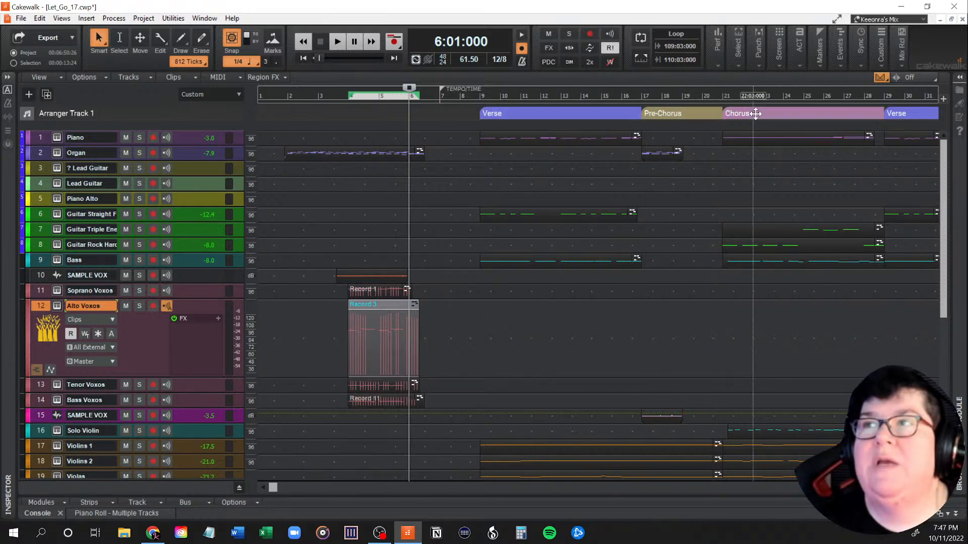
Step: Play from measure 19, halfway through the first pre-chorus, and stop after the chorus has started
left_click(642, 243)
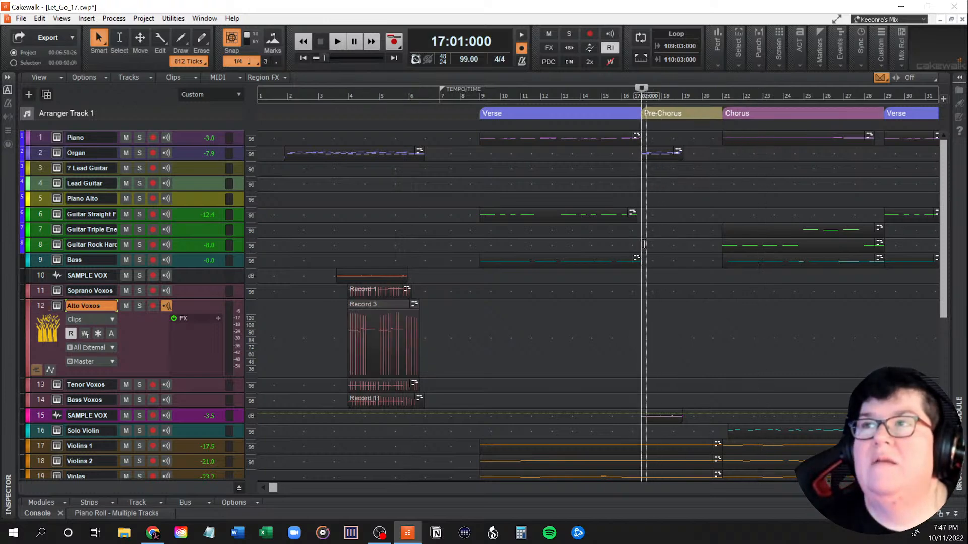
left_click(682, 239)
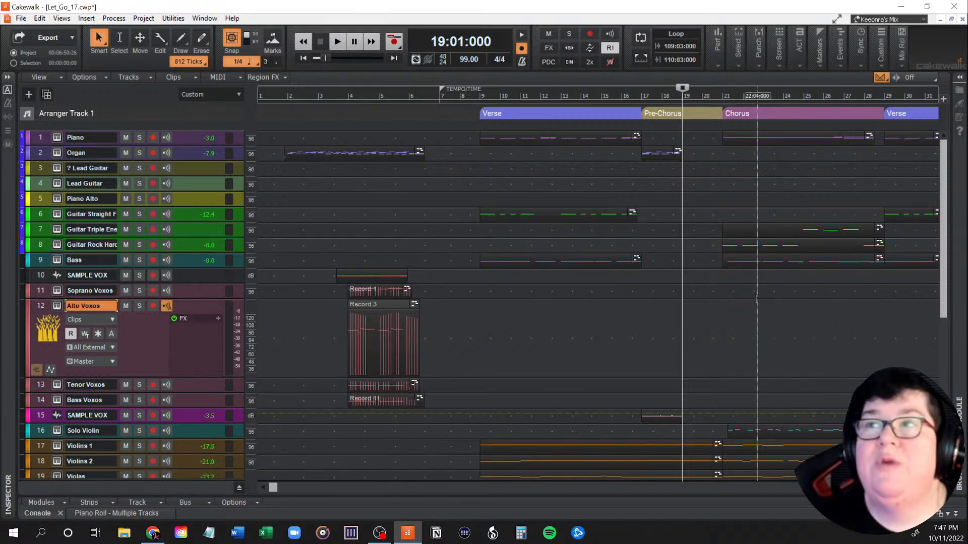
key("space")
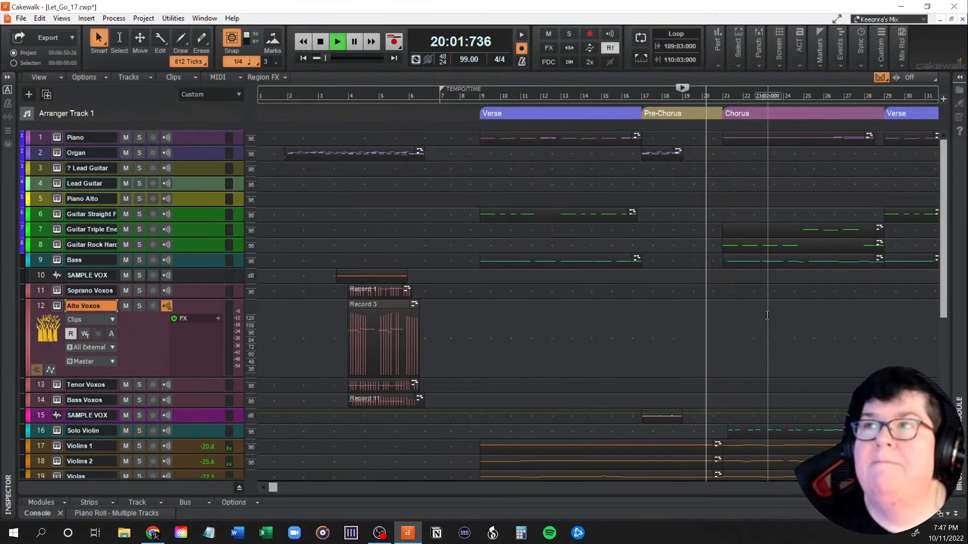
key("space")
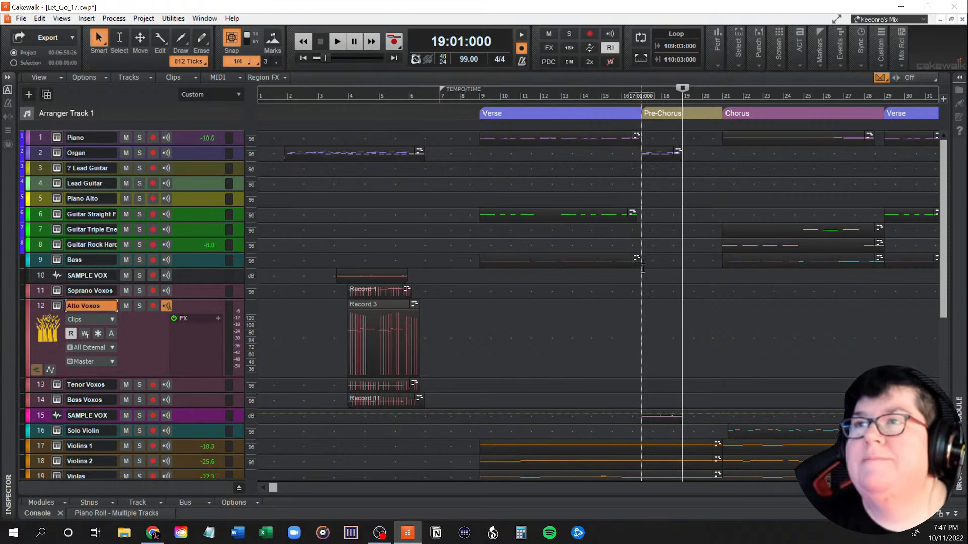
Step: Examine the organ, vocal sample and string clips in the first pre-chorus, and find the second pre-chorus at measure 37
left_click_drag(276, 489, 310, 491)
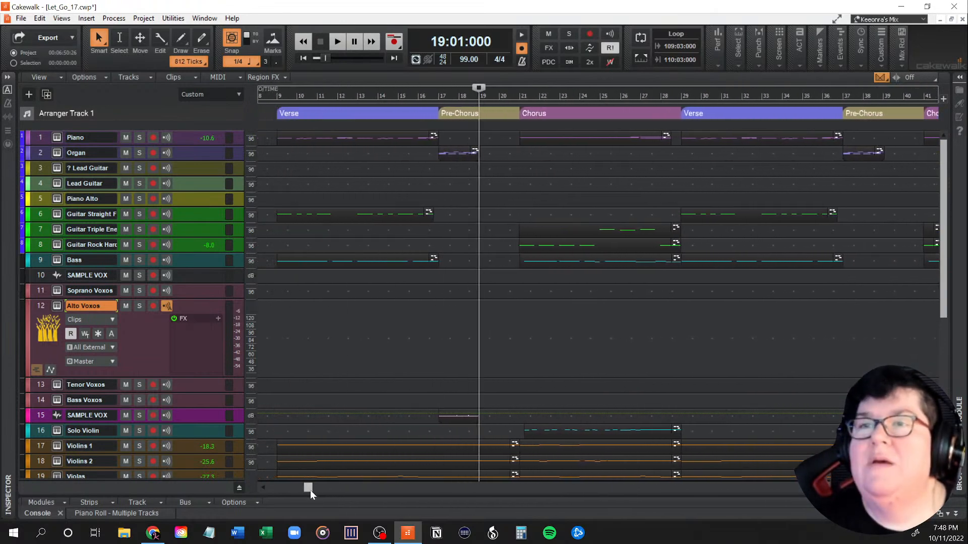
scroll(489, 328, "down", 5)
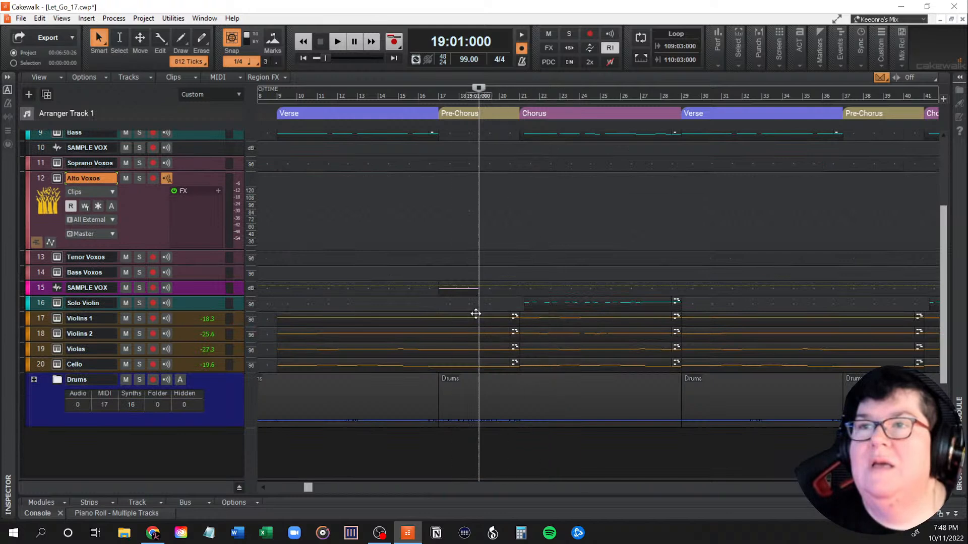
scroll(489, 328, "up", 5)
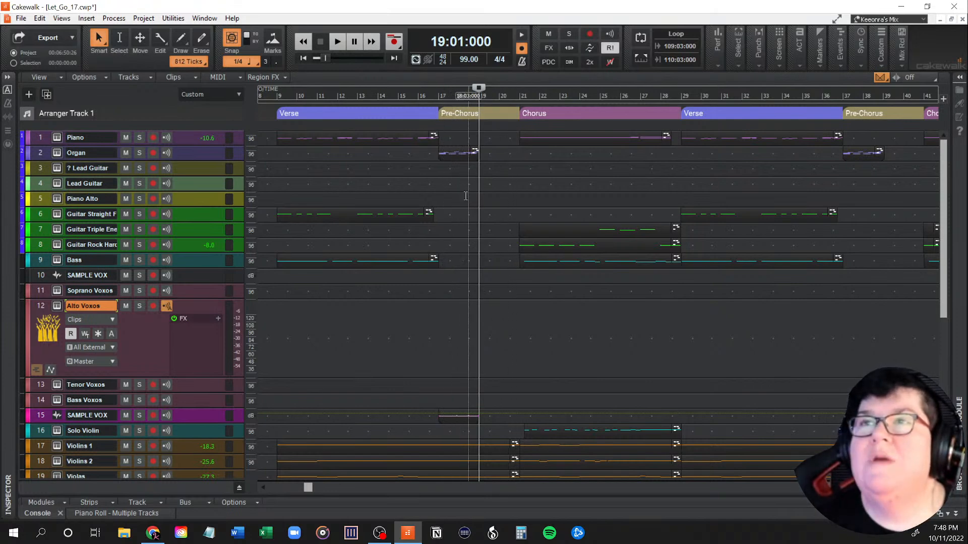
scroll(439, 196, "up", 2, "ctrl")
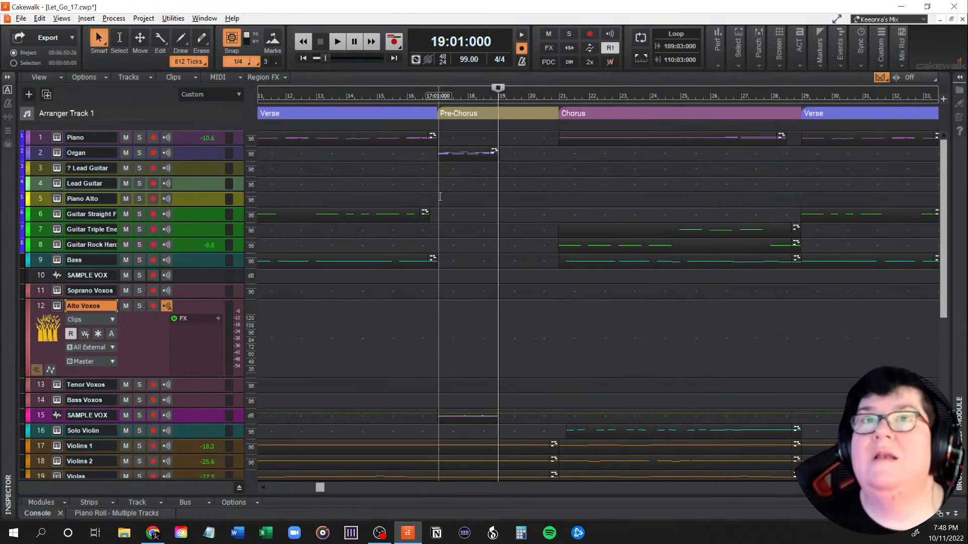
scroll(440, 197, "up", 2, "ctrl")
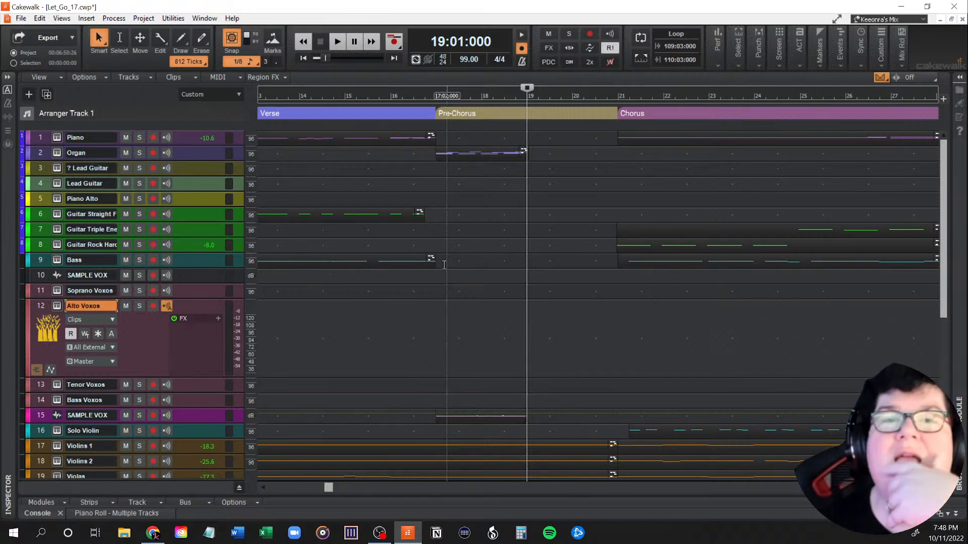
mouse_move(330, 492)
left_mouse_down()
mouse_move(576, 507)
mouse_move(300, 494)
mouse_move(337, 494)
left_mouse_up()
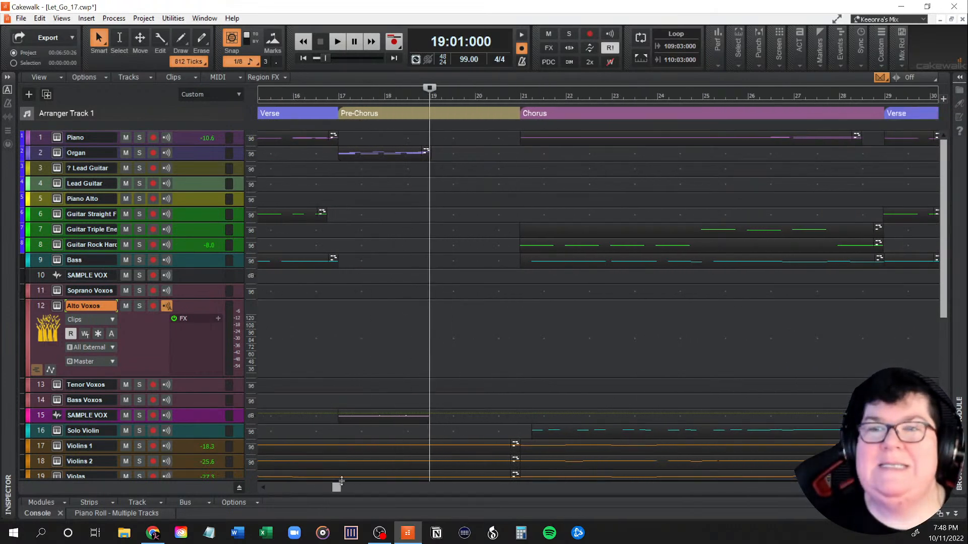
left_click_drag(338, 488, 414, 491)
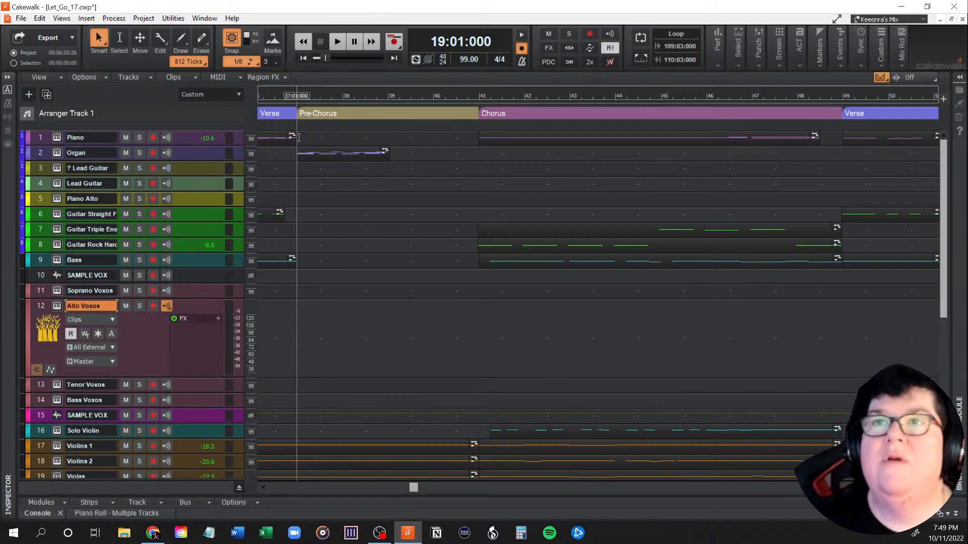
left_click_drag(298, 138, 398, 424)
scroll(454, 419, "up", 3)
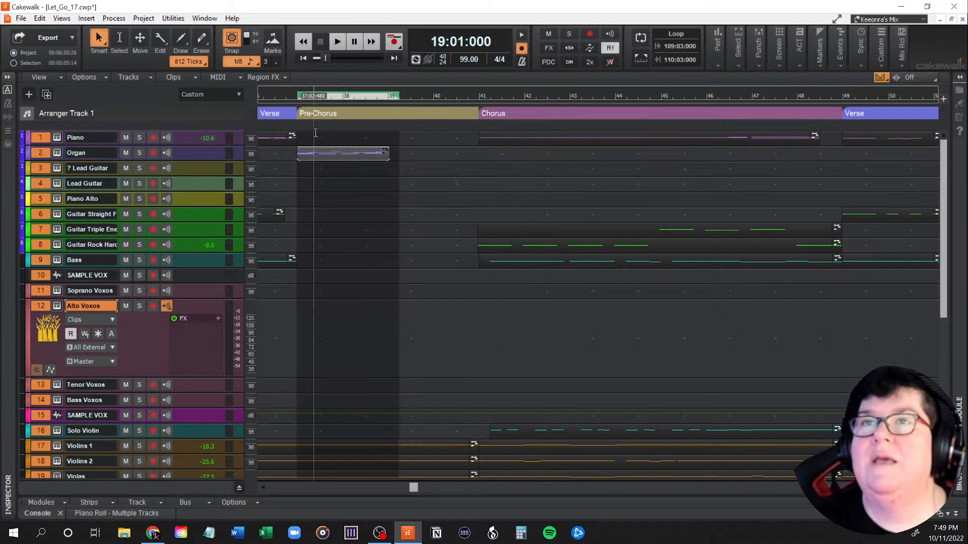
left_click(314, 135)
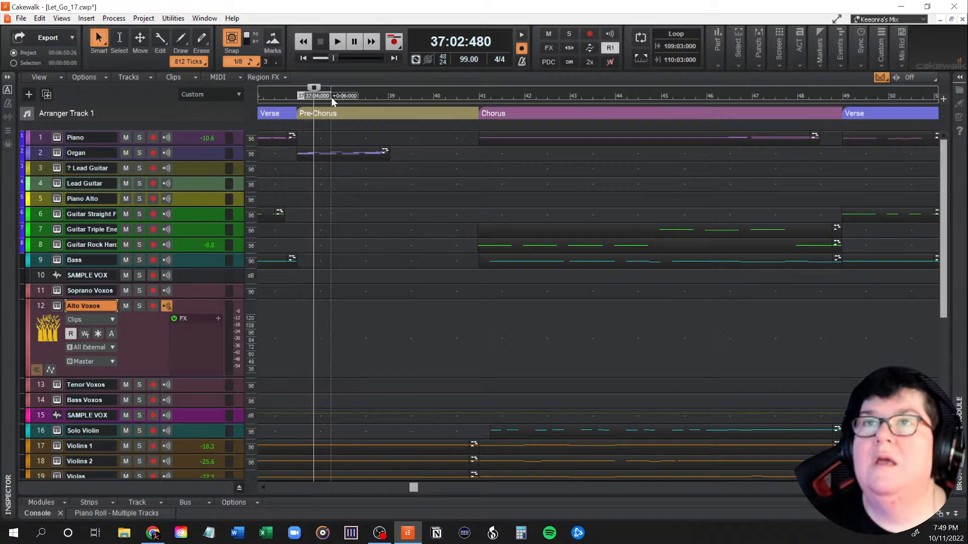
left_click(391, 102)
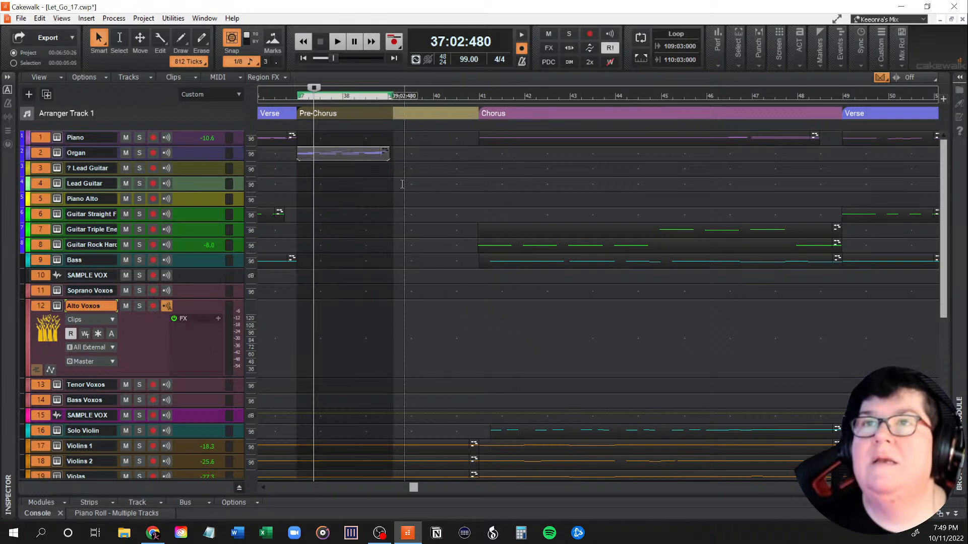
left_click(337, 136)
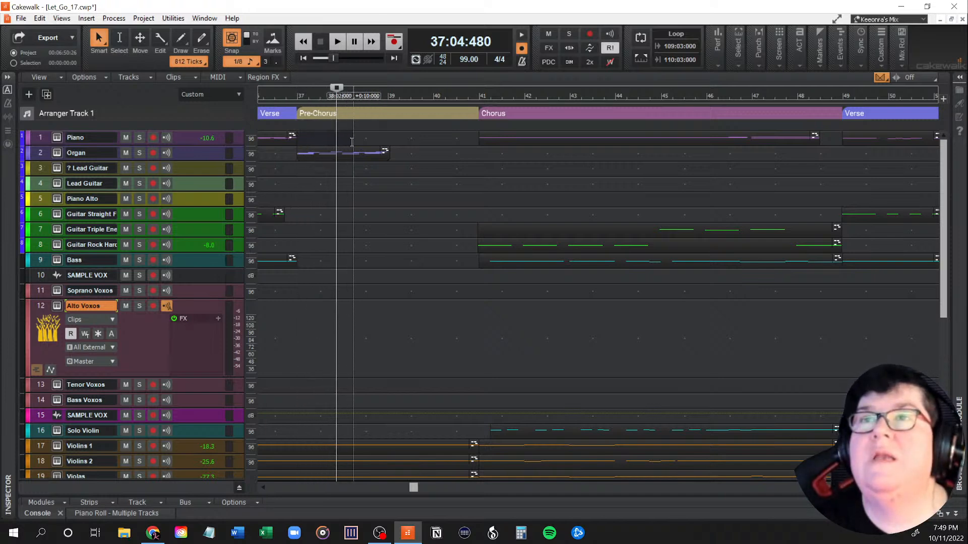
Step: Select measures 37 to 39 of the second pre-chorus across all tracks, including Drums, and delete their contents
left_click_drag(387, 141, 389, 473)
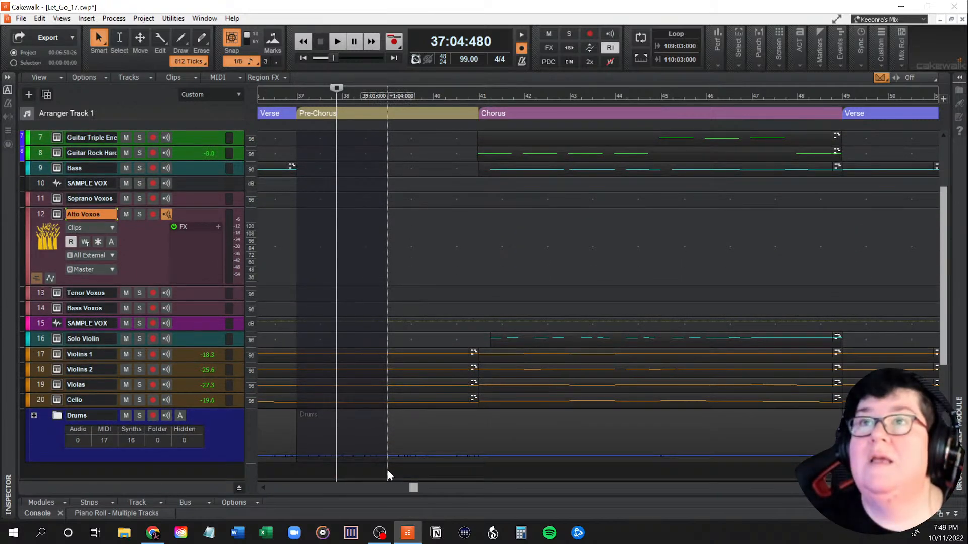
left_click_drag(389, 471, 388, 470)
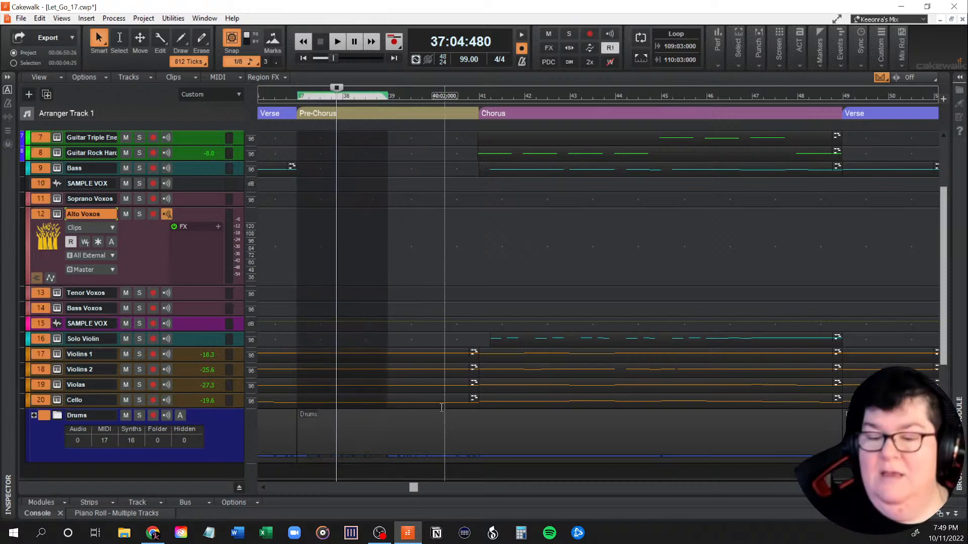
key("Delete")
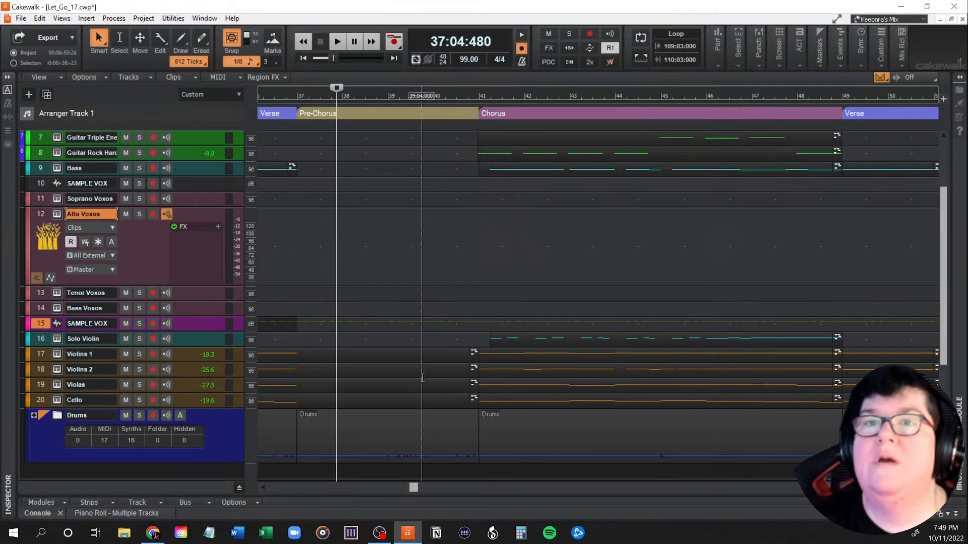
Step: Play the edited second pre-chorus from measure 37 and stop around measure 39
scroll(382, 254, "up", 3)
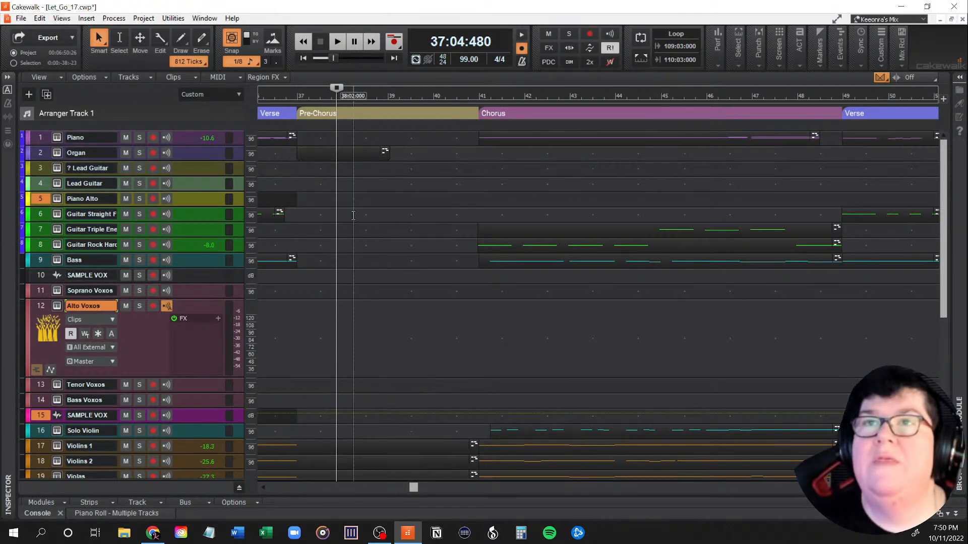
left_click(298, 187)
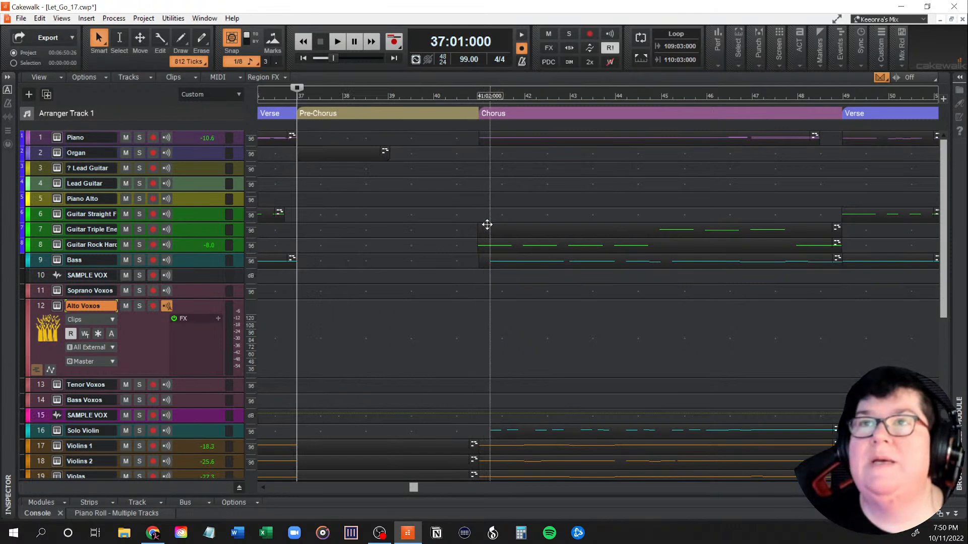
key("space")
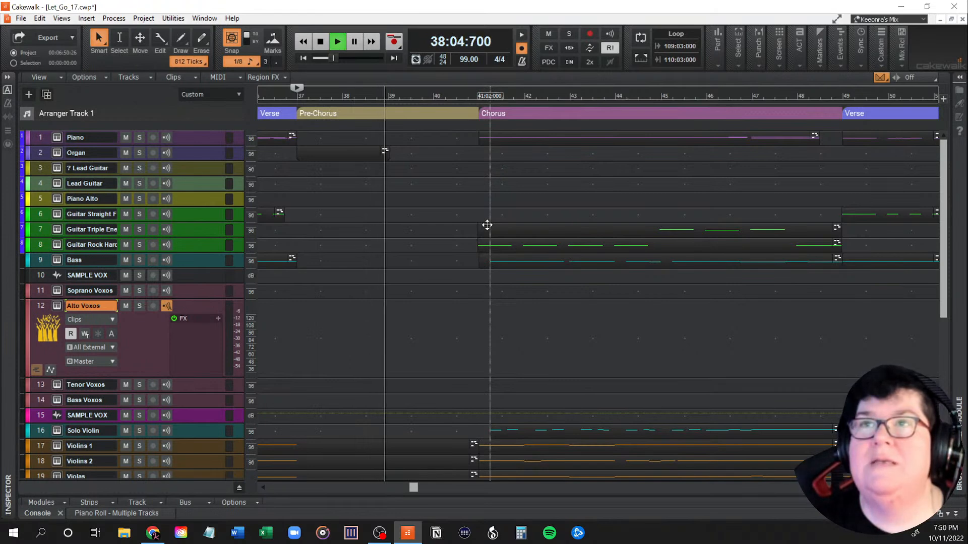
key("space")
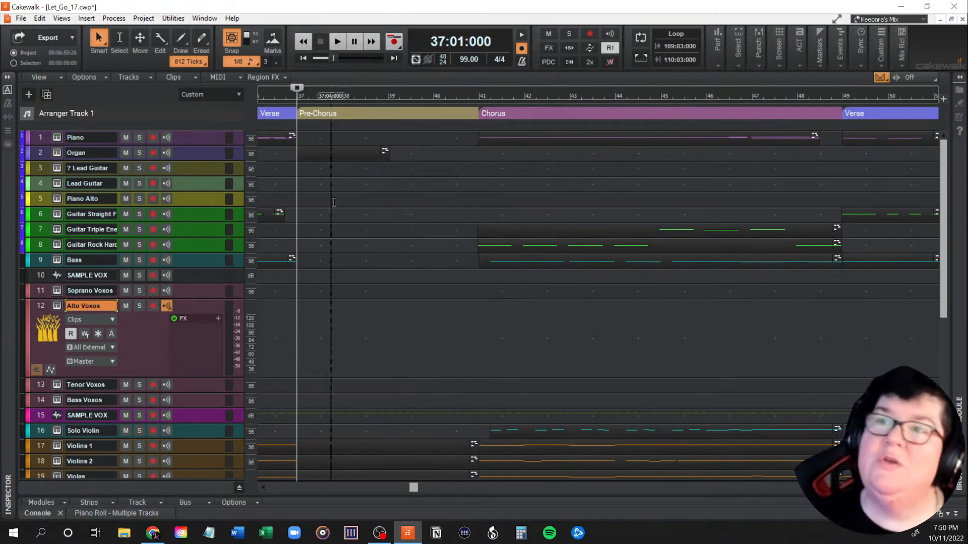
Step: Select the song's content from measure 39 onward across the tracks, and check which clips are included
scroll(417, 327, "down", 3)
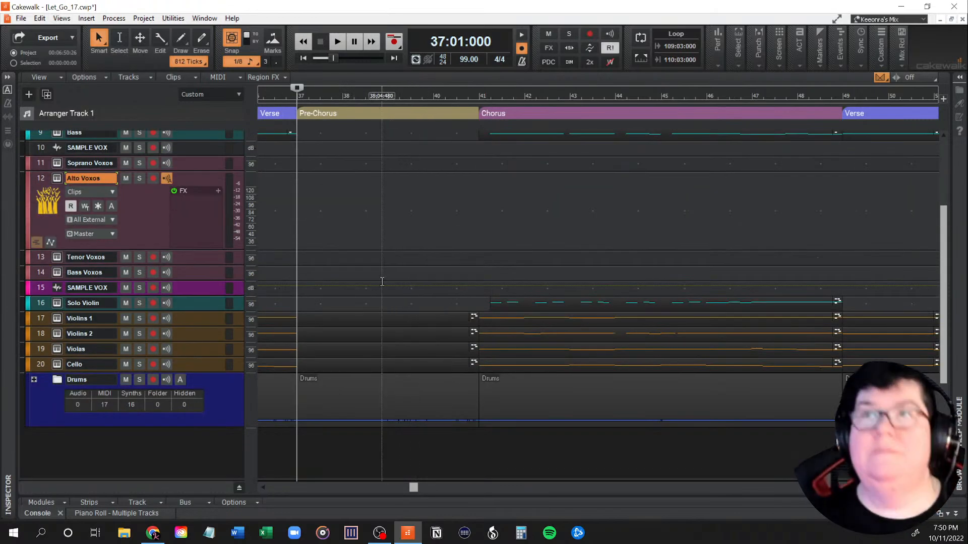
scroll(428, 274, "up", 3)
scroll(484, 267, "down", 2)
scroll(515, 264, "up", 2)
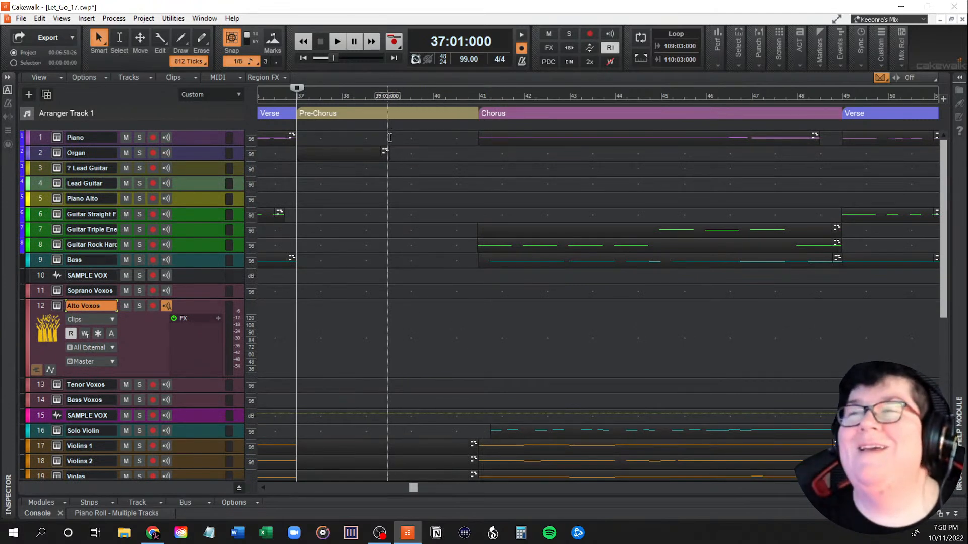
mouse_move(389, 137)
left_mouse_down()
mouse_move(966, 146)
mouse_move(960, 176)
mouse_move(798, 172)
mouse_move(833, 180)
mouse_move(823, 206)
mouse_move(833, 532)
mouse_move(845, 352)
mouse_move(871, 307)
left_mouse_up()
left_click_drag(575, 488, 404, 488)
scroll(554, 429, "up", 5)
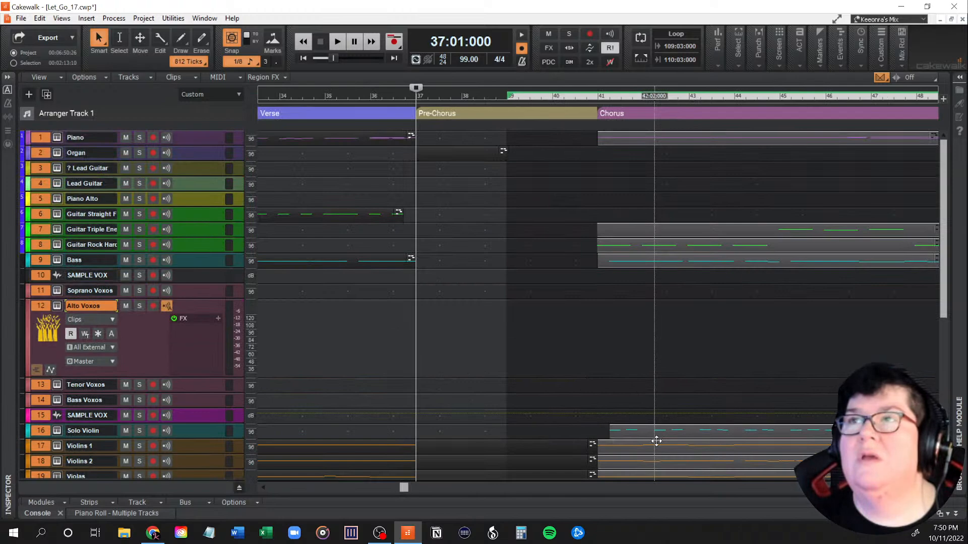
scroll(731, 328, "down", 5)
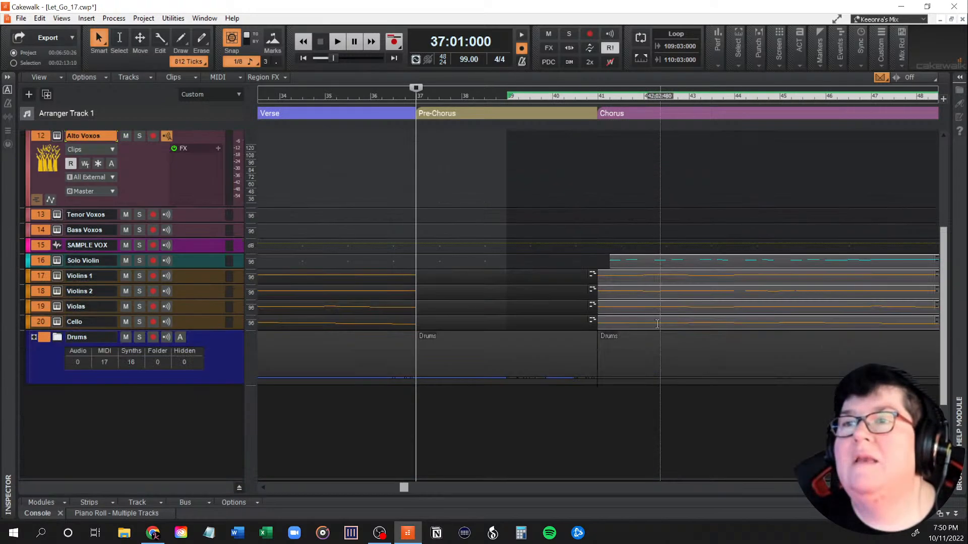
scroll(546, 318, "up", 5)
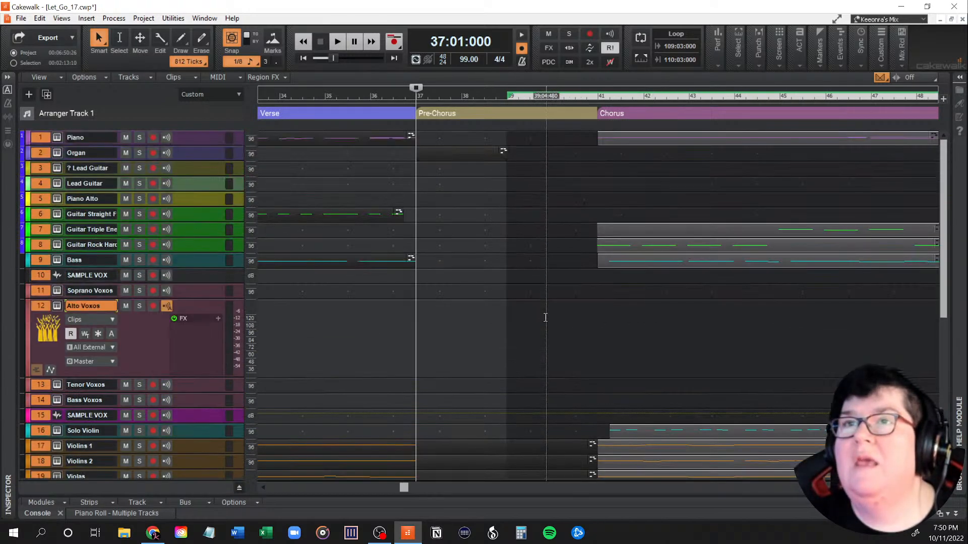
scroll(546, 318, "down", 3)
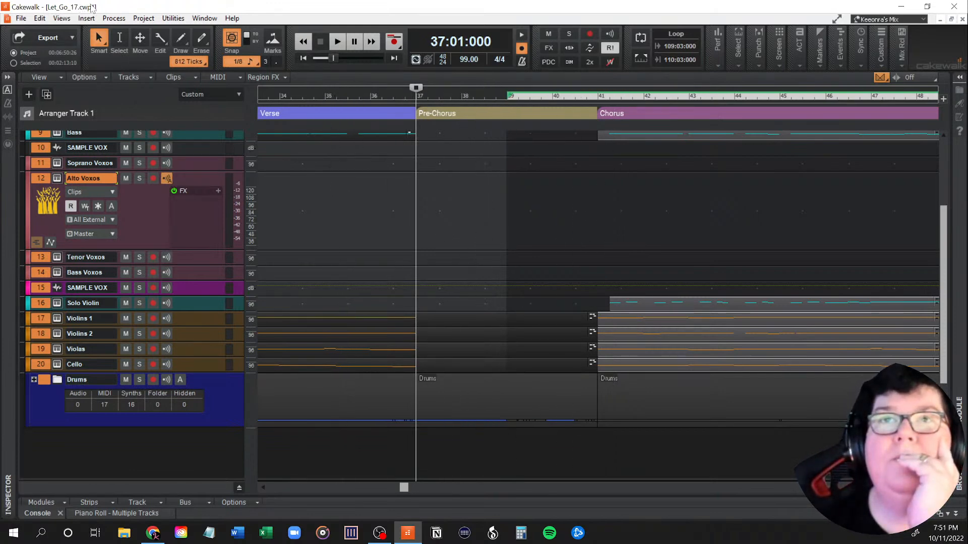
Step: Open and dismiss the Get Started introduction, and open the Cakewalk documentation
left_click(237, 20)
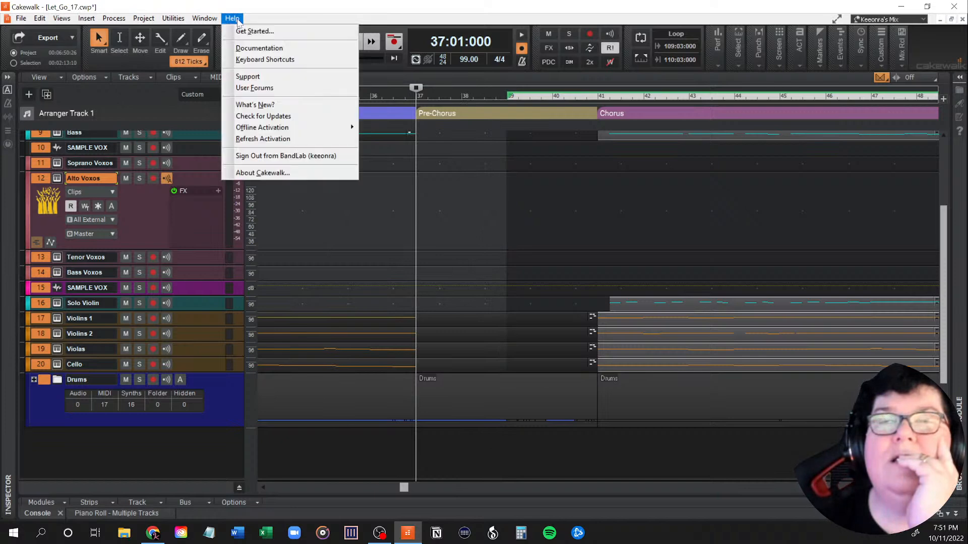
left_click(241, 31)
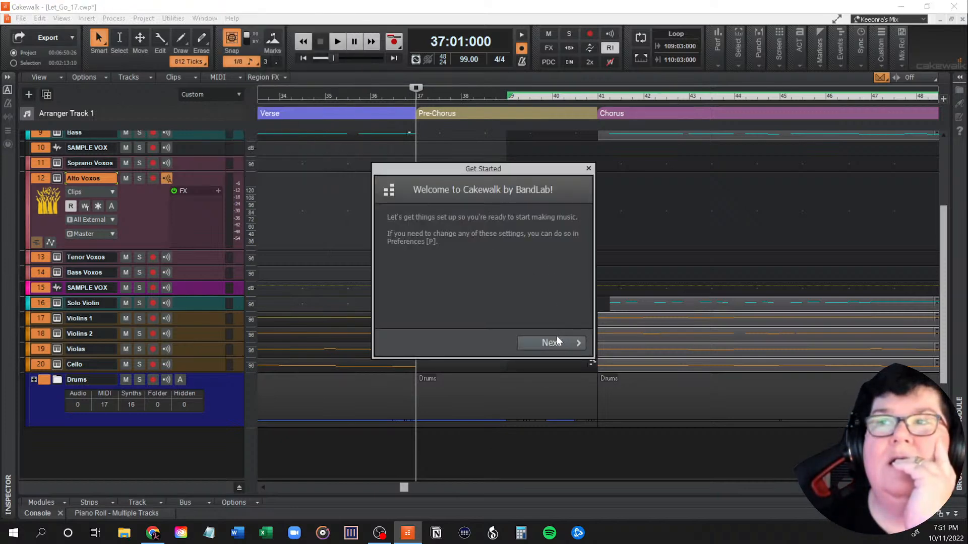
left_click(588, 169)
left_click(233, 18)
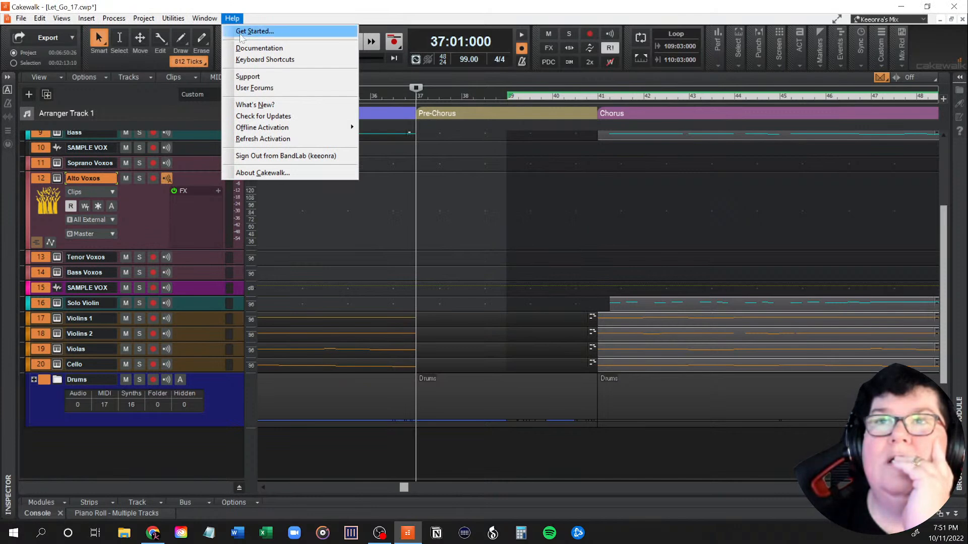
left_click(262, 48)
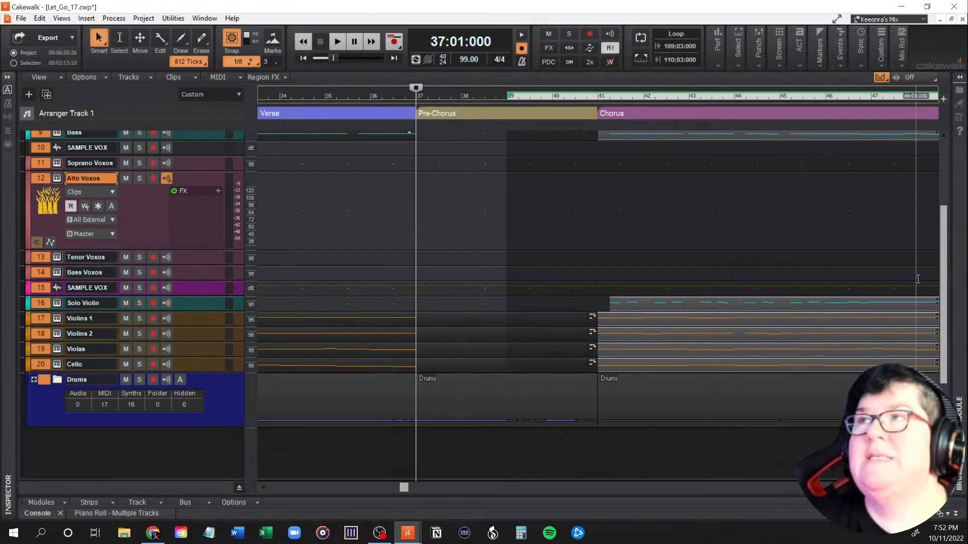
Step: Select the time range from measure 37 to 39 in the second pre-chorus on the time ruler
scroll(456, 226, "up", 5)
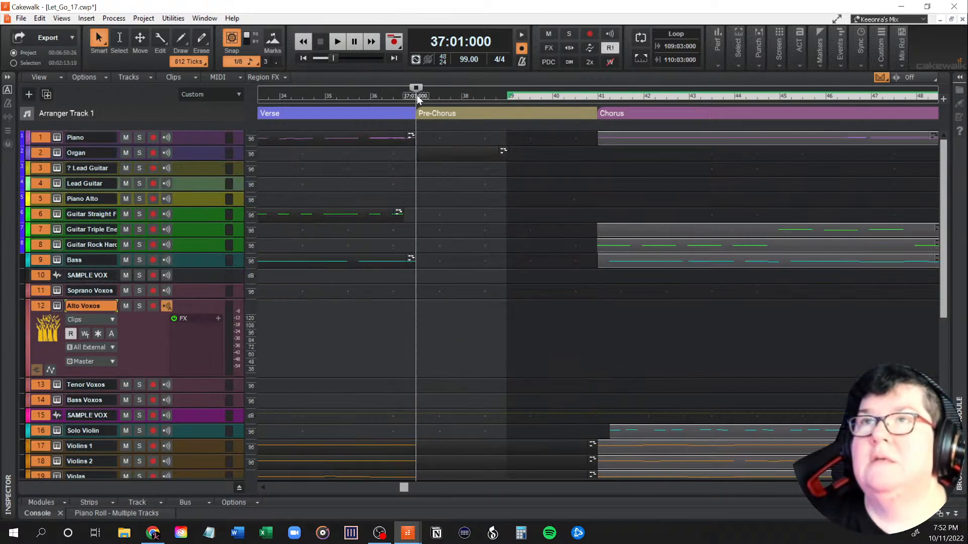
left_click_drag(416, 95, 506, 95)
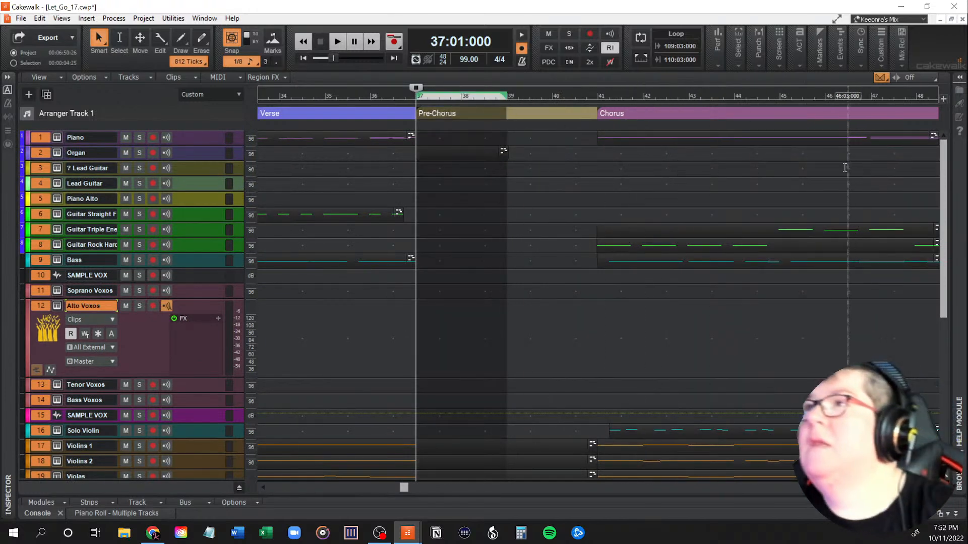
left_click(960, 78)
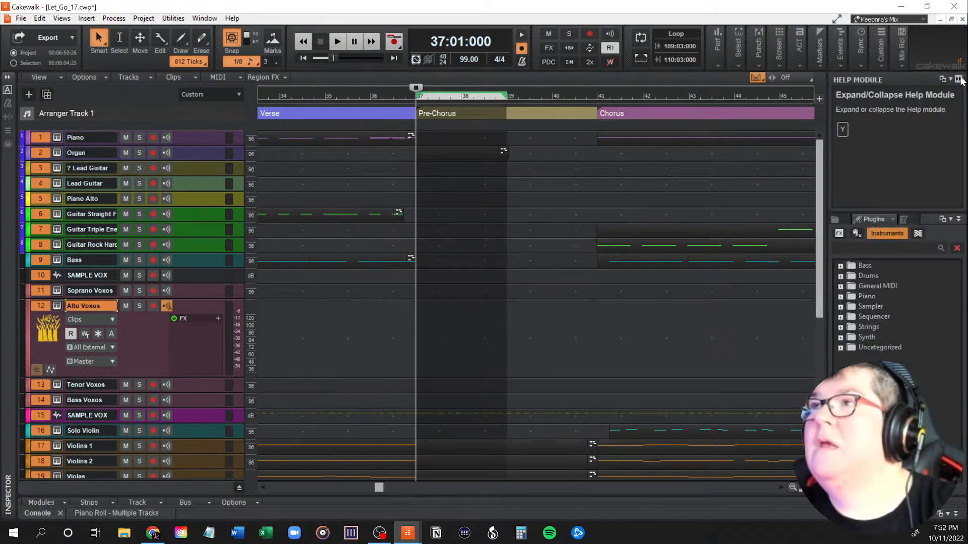
left_click(960, 79)
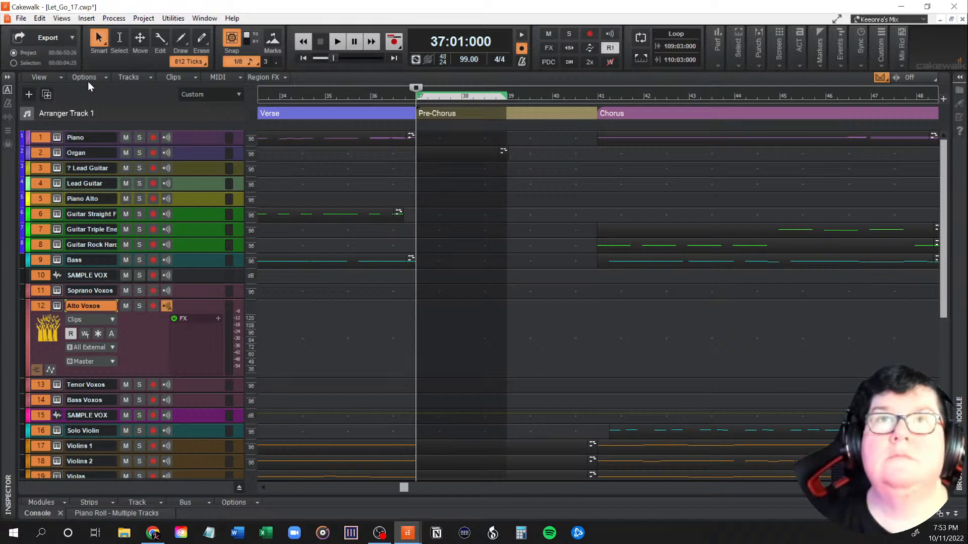
Step: Enable Ripple Edit Selection for the track view
left_click(103, 78)
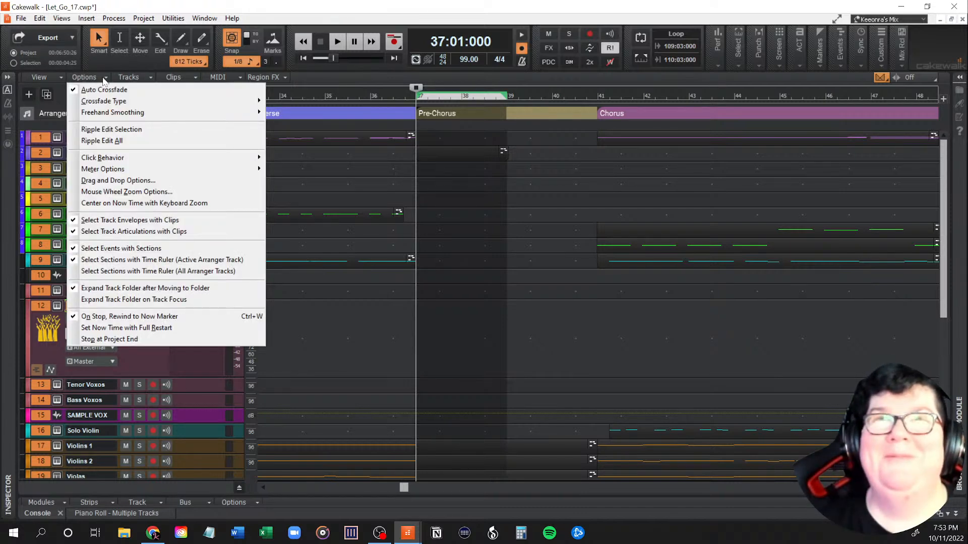
left_click(129, 130)
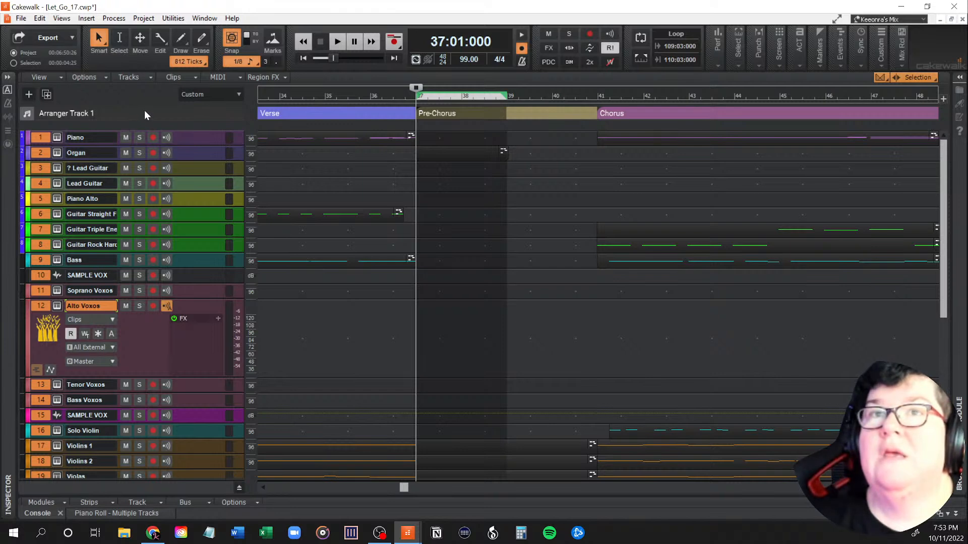
left_click(934, 79)
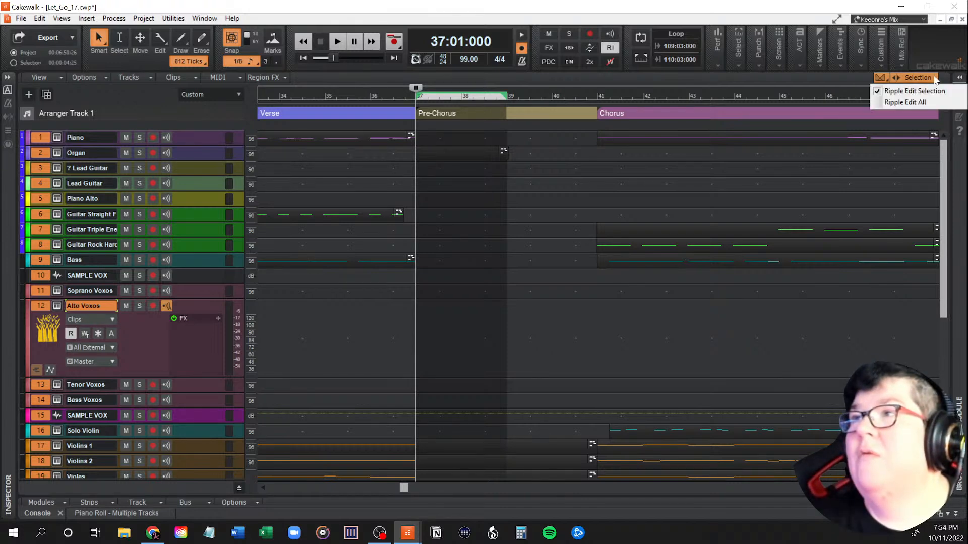
left_click(914, 91)
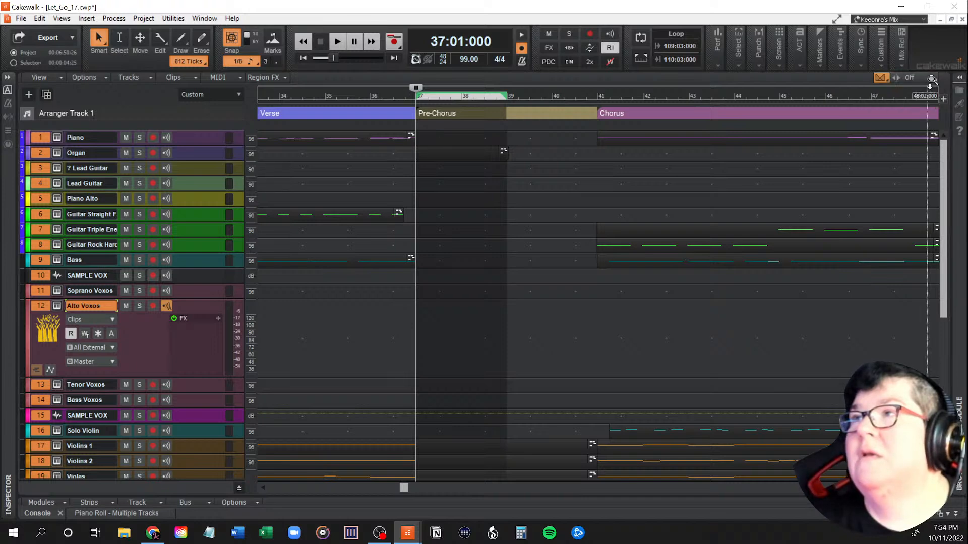
left_click(934, 80)
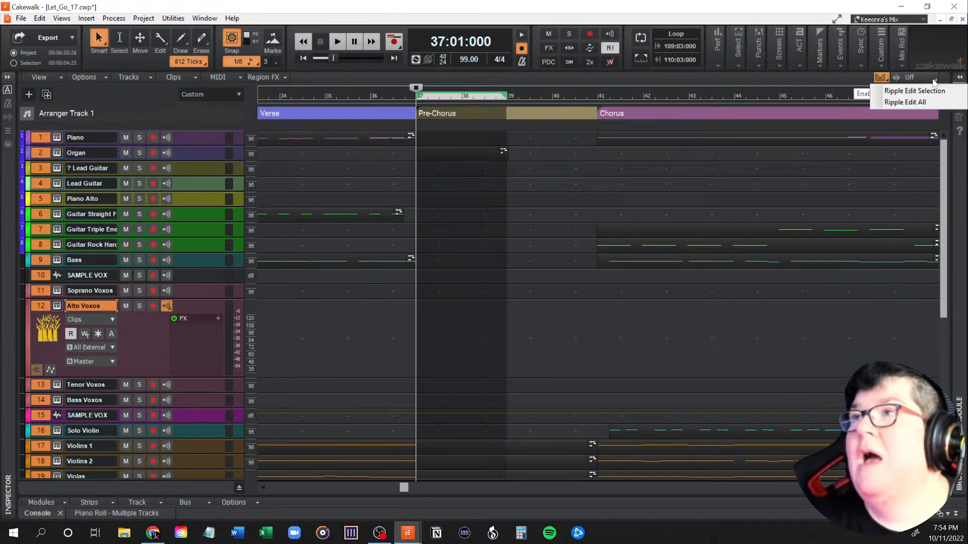
left_click(929, 90)
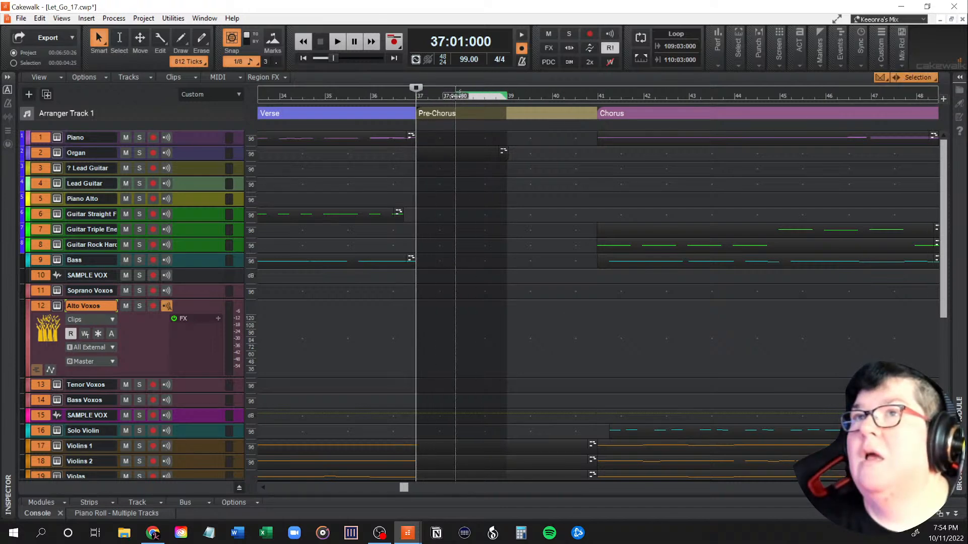
Step: Reselect measures 37 to 39 of the second pre-chorus and delete them with Ripple Edit Selection enabled
left_click(509, 95)
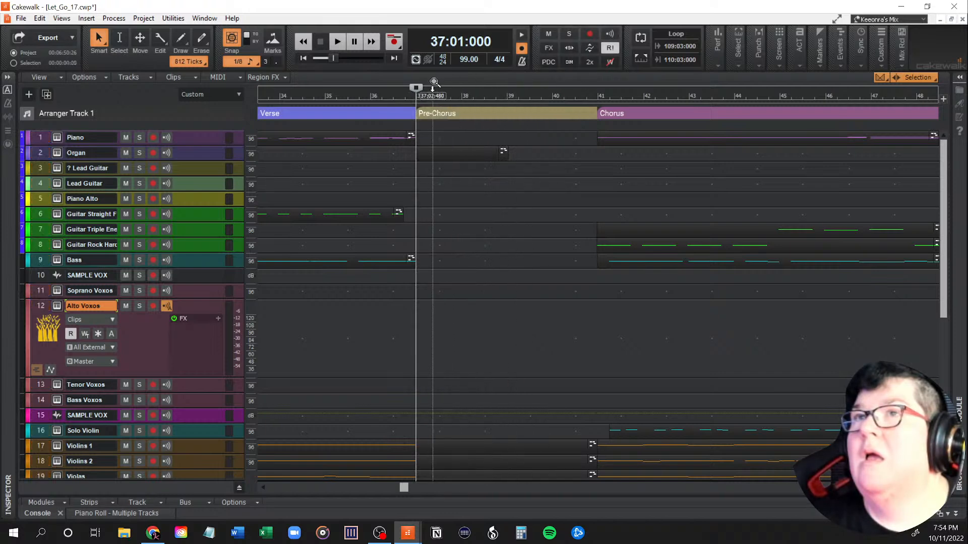
left_click_drag(417, 95, 509, 101)
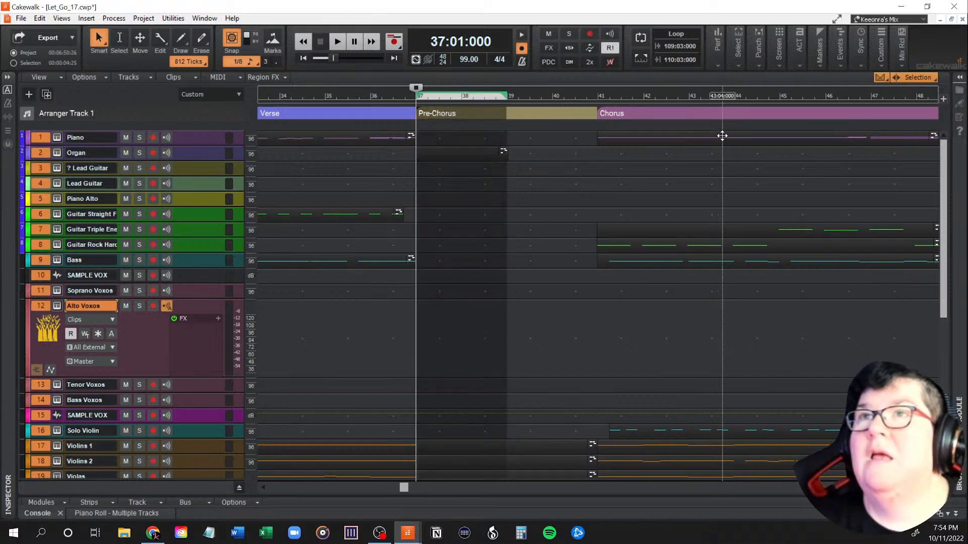
left_click(896, 79)
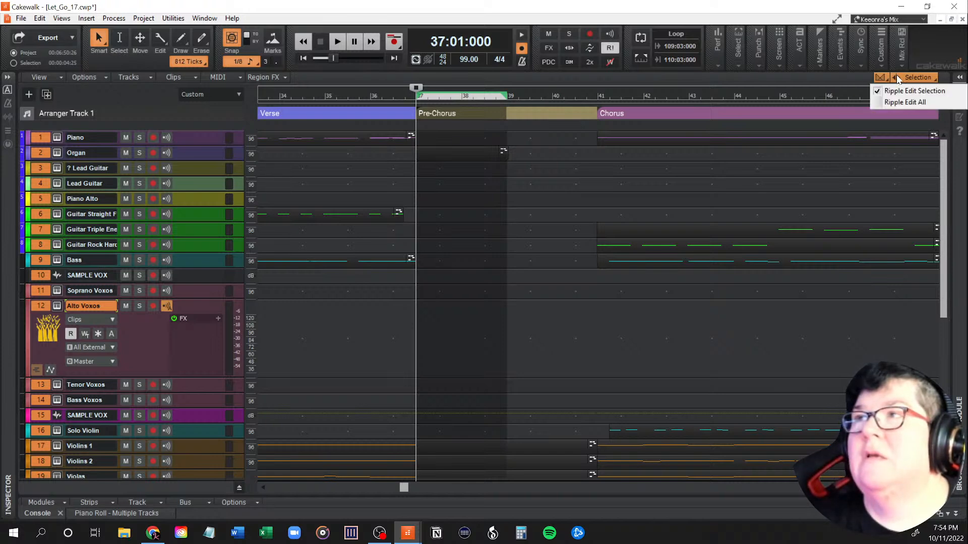
left_click(860, 3)
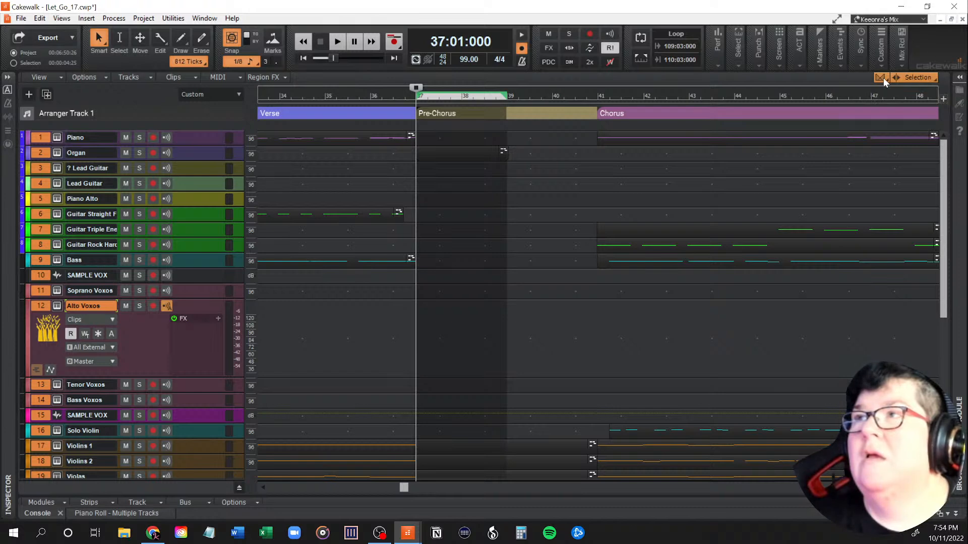
left_click(883, 78)
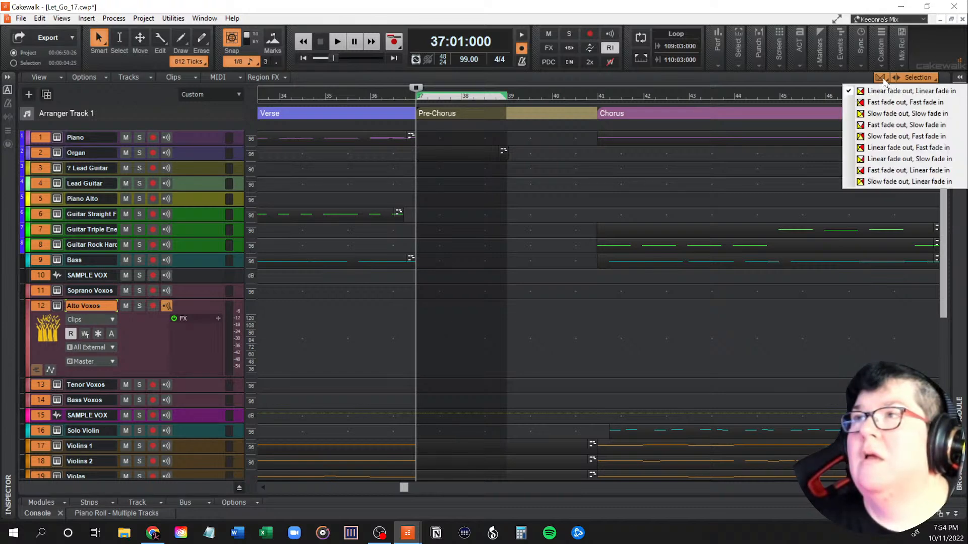
left_click(882, 79)
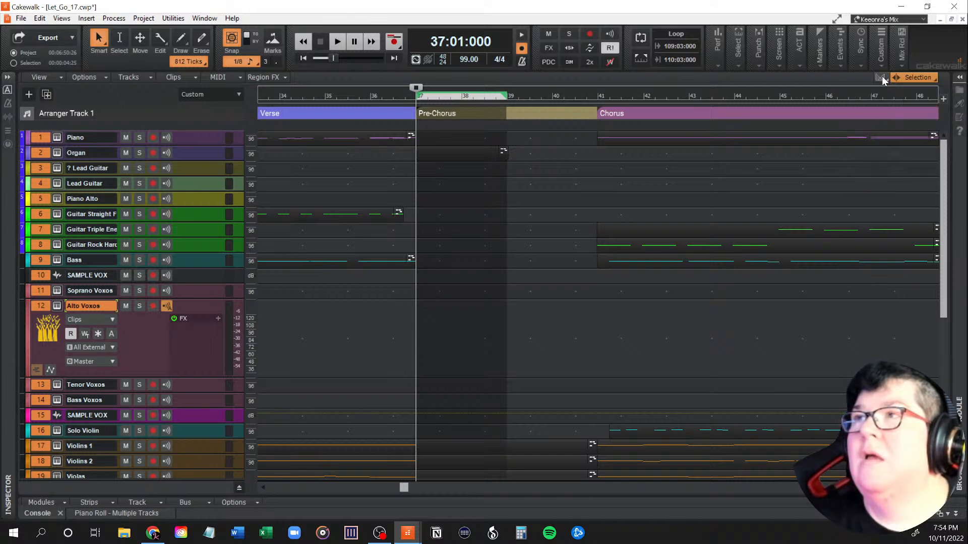
left_click(935, 81)
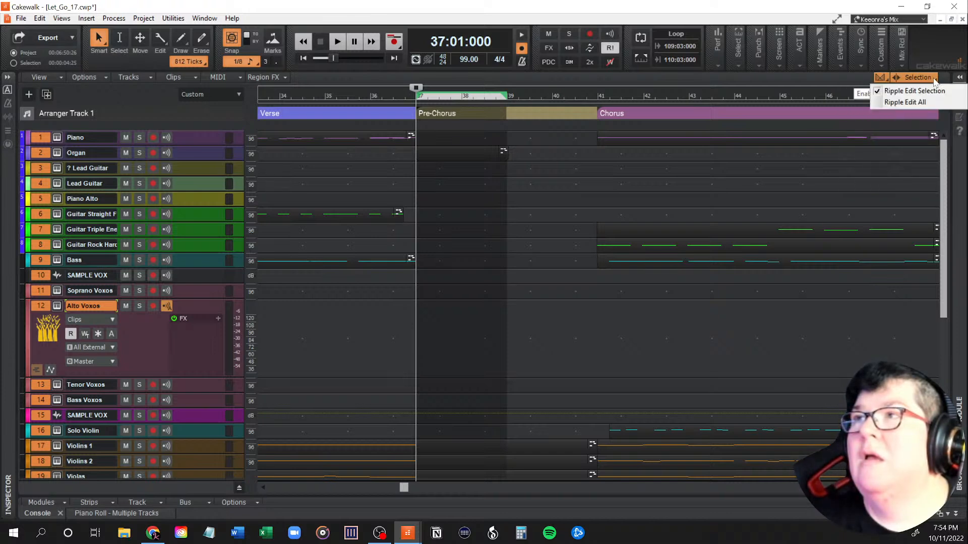
left_click(934, 79)
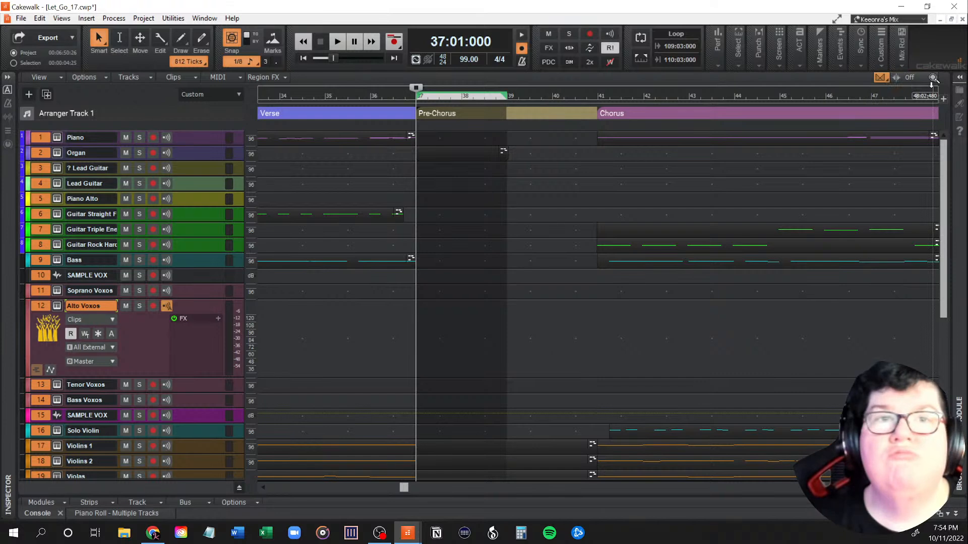
left_click(932, 82)
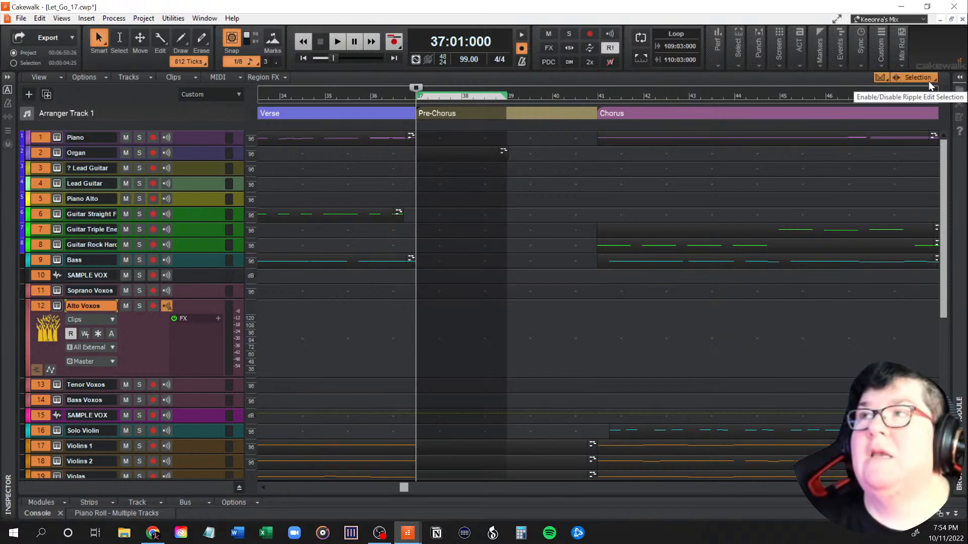
left_click(935, 79)
left_click(933, 78)
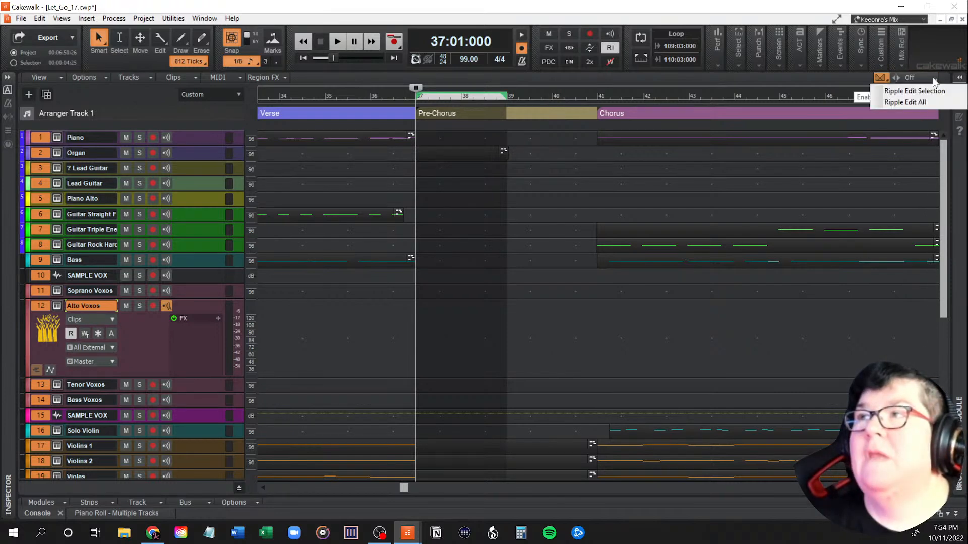
left_click(931, 90)
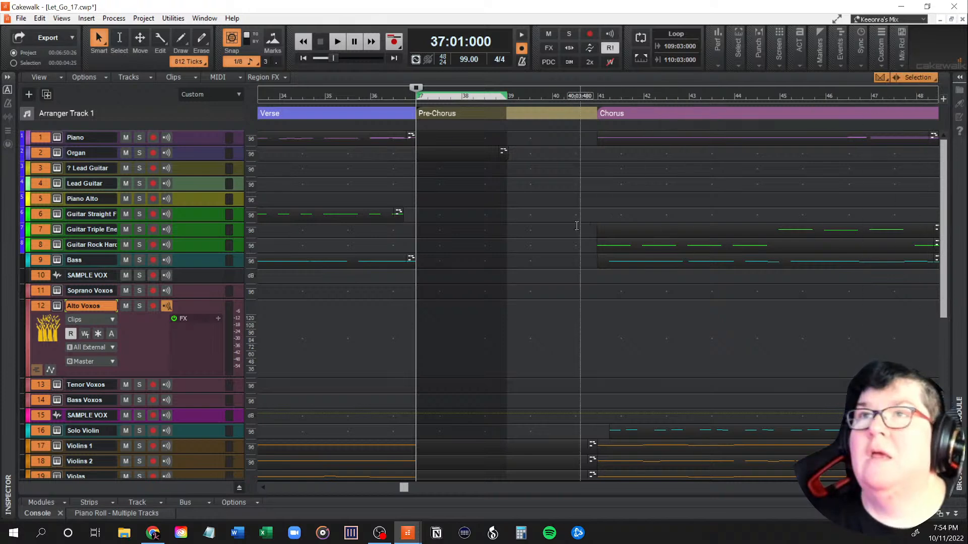
key("Delete")
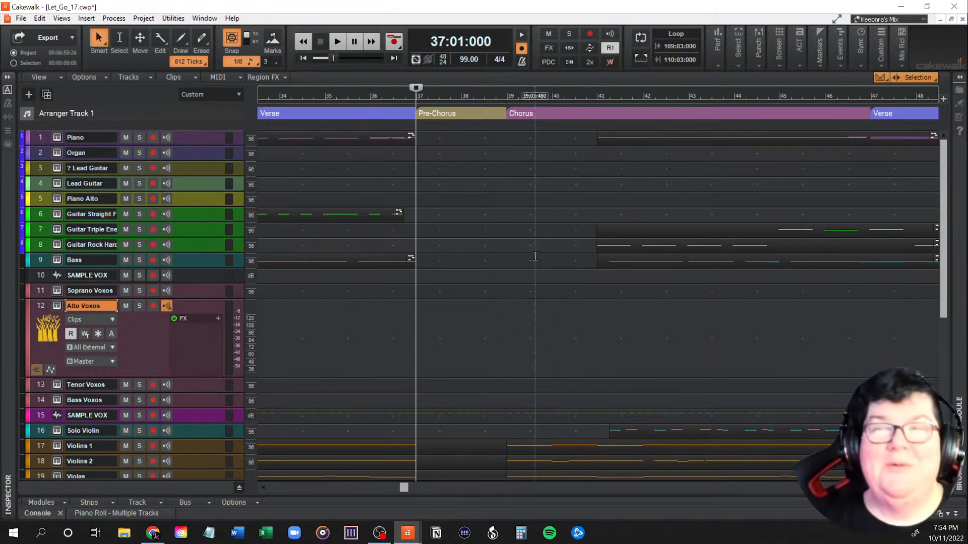
Step: Play the edited transition from around measure 36 into the chorus, stop, and place the playhead at measure 41
left_click(376, 93)
key("space")
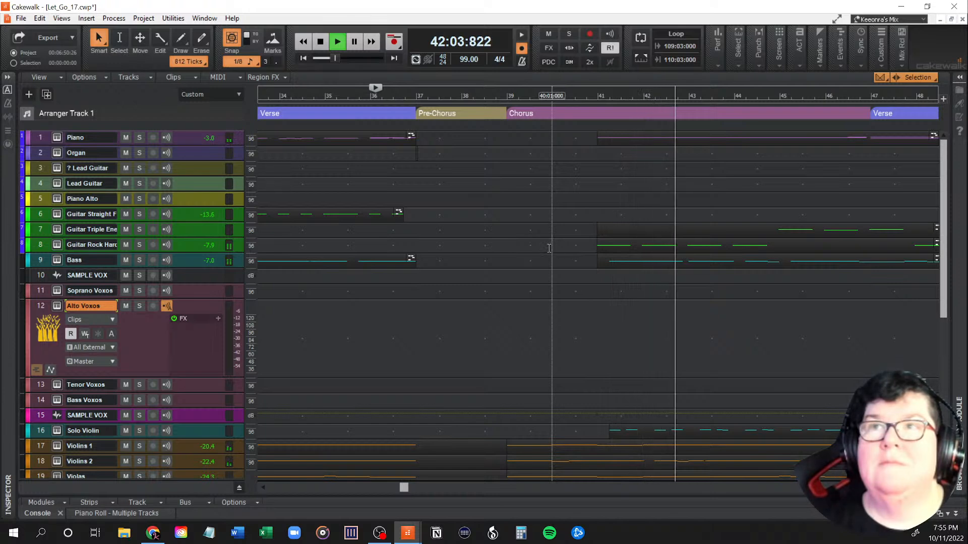
key("space")
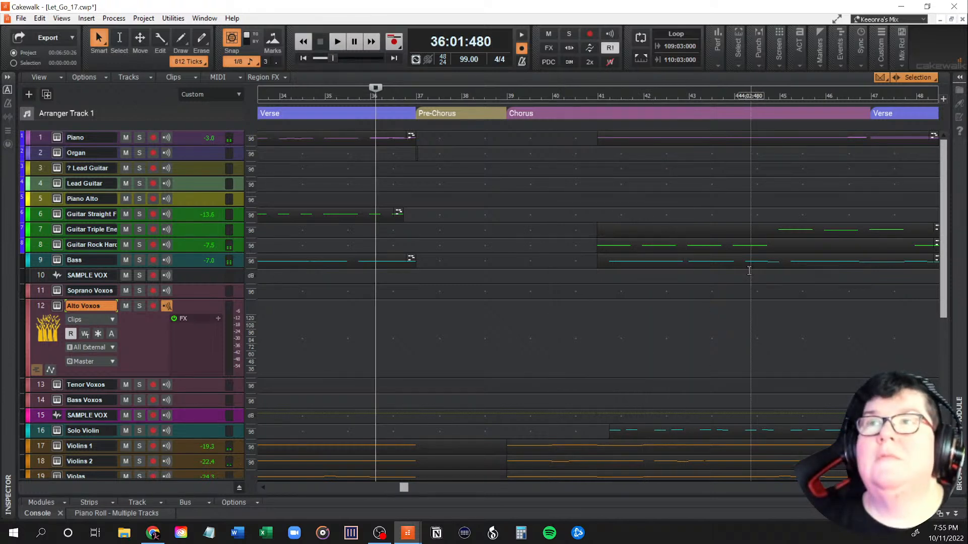
left_click(597, 139)
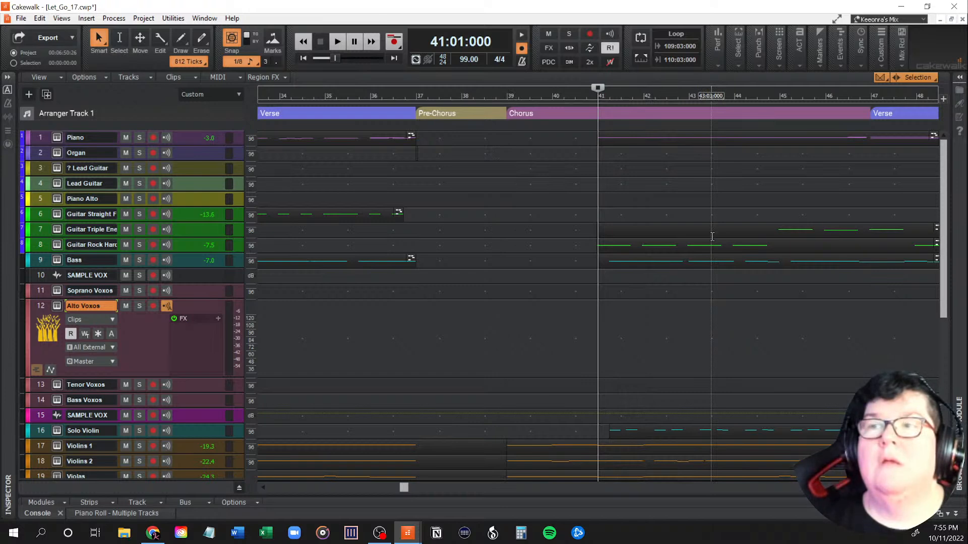
Step: Undo the last ripple deletion of measures 37 to 39 and clear the restored time selection
scroll(712, 236, "down", 4)
scroll(712, 237, "up", 1)
left_click(417, 285)
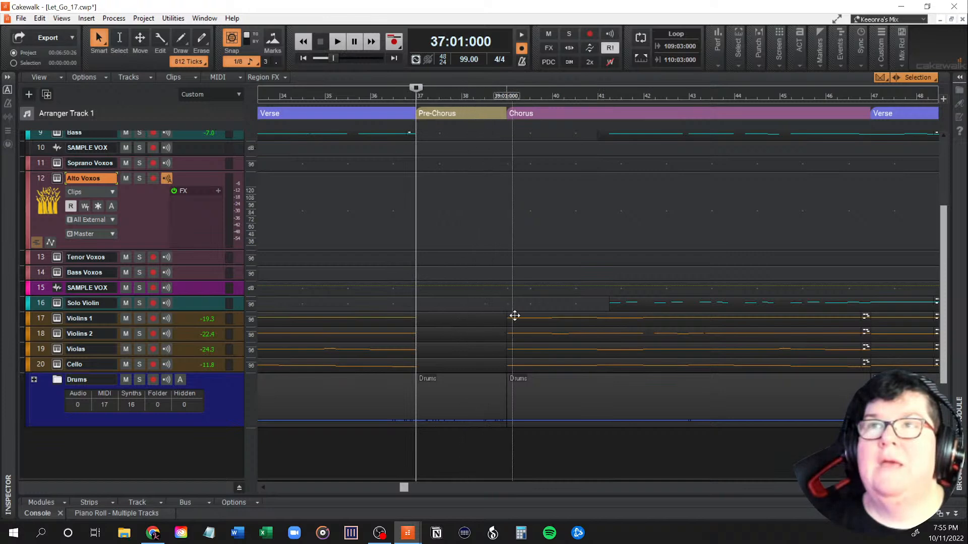
scroll(489, 314, "up", 3)
key("ctrl+z")
key("ctrl+z")
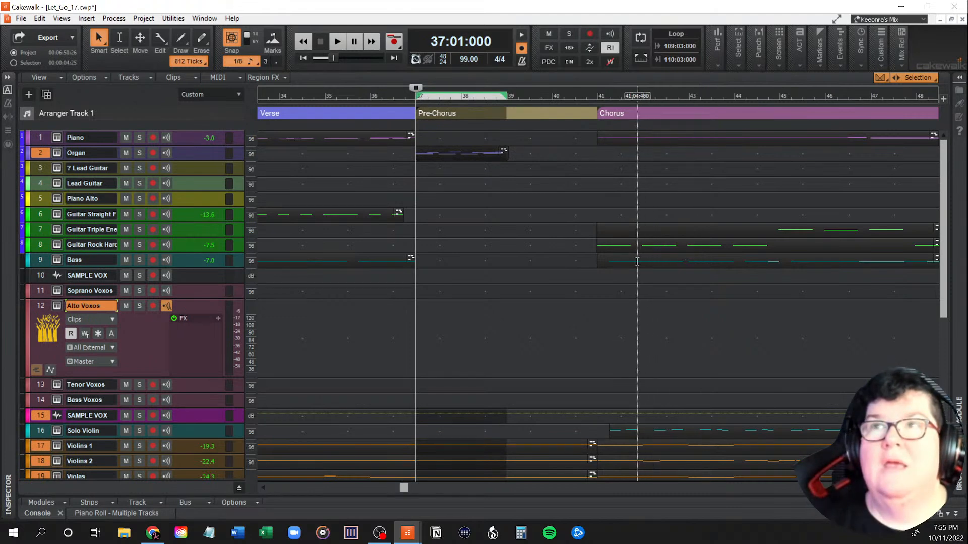
left_click(502, 234)
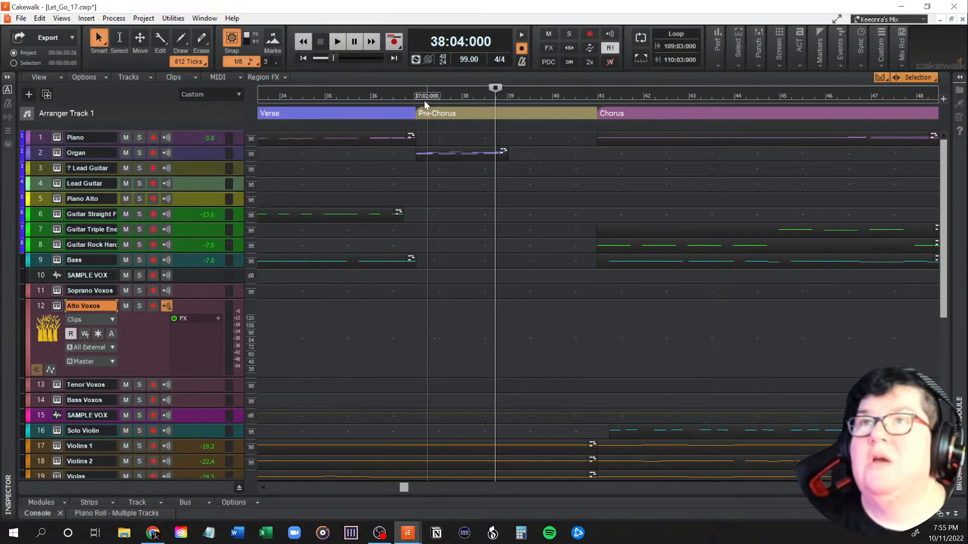
Step: Clear the time selection in the second pre-chorus and switch the track view's ripple editing to Ripple Edit All
left_click_drag(417, 95, 512, 92)
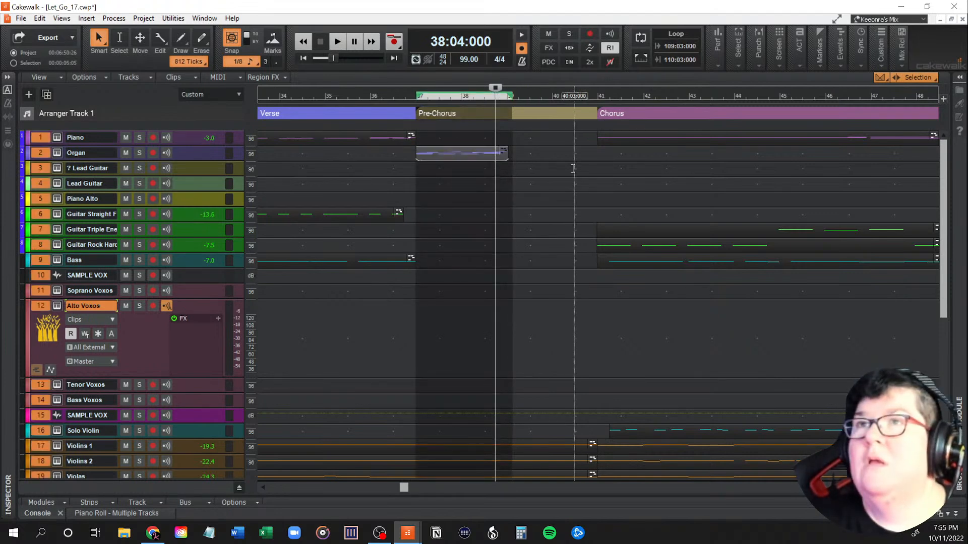
left_click(524, 93)
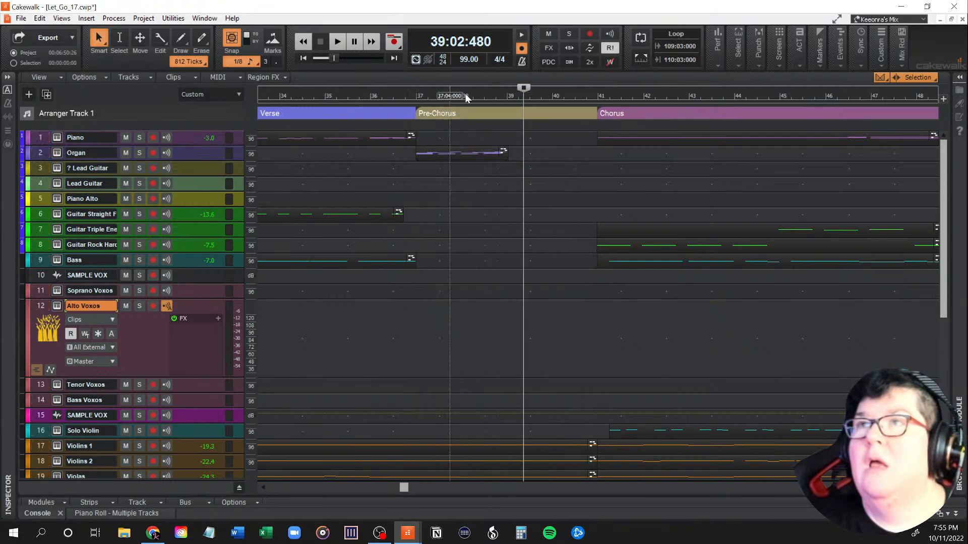
left_click(931, 77)
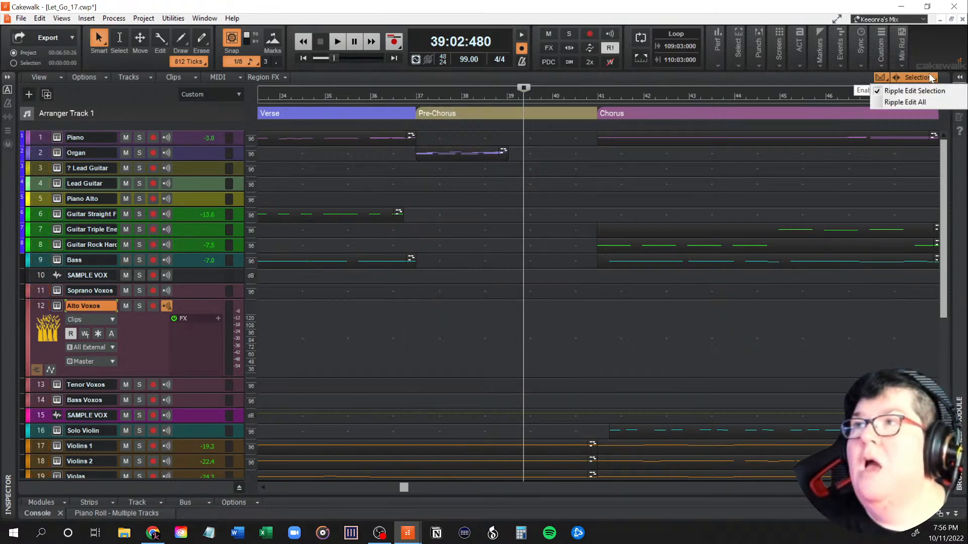
left_click(912, 101)
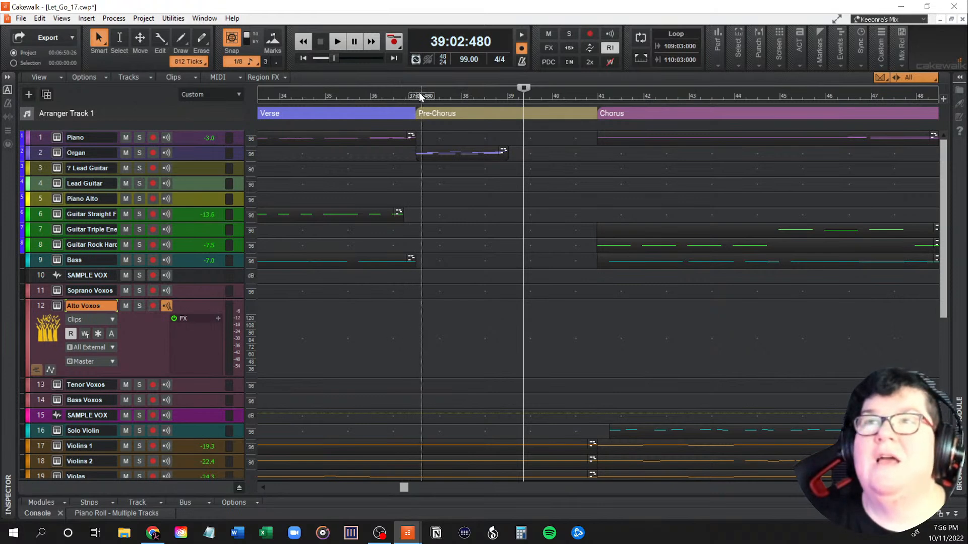
Step: Select measures 37 to 39 of the second pre-chorus across all tracks and delete them with Ripple Edit All
left_click_drag(418, 94, 507, 93)
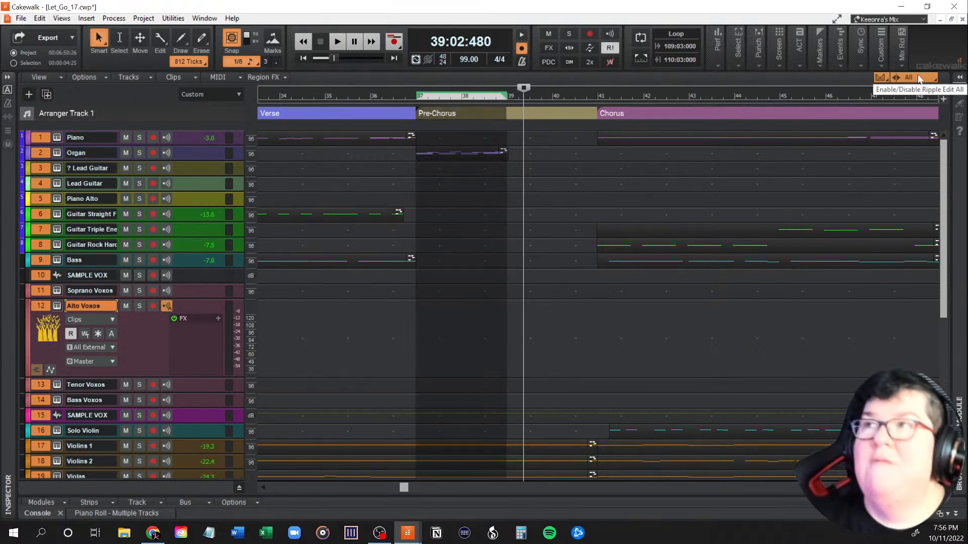
scroll(443, 210, "down", 3)
scroll(443, 210, "down", 2)
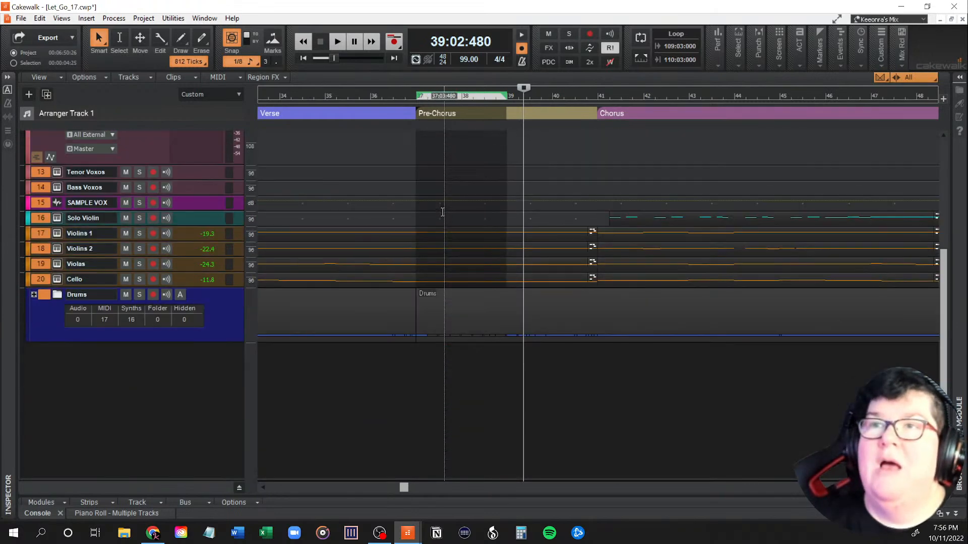
scroll(443, 211, "up", 5)
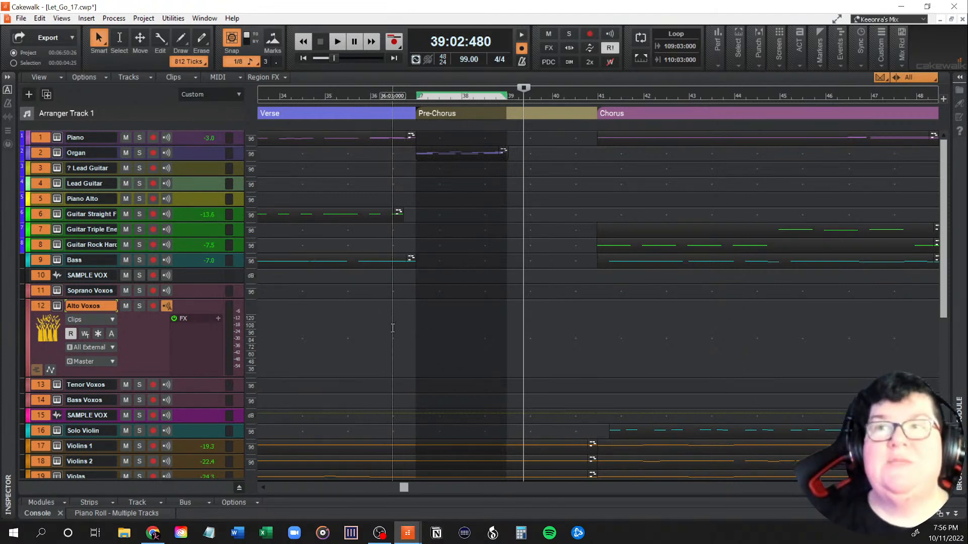
key("Delete")
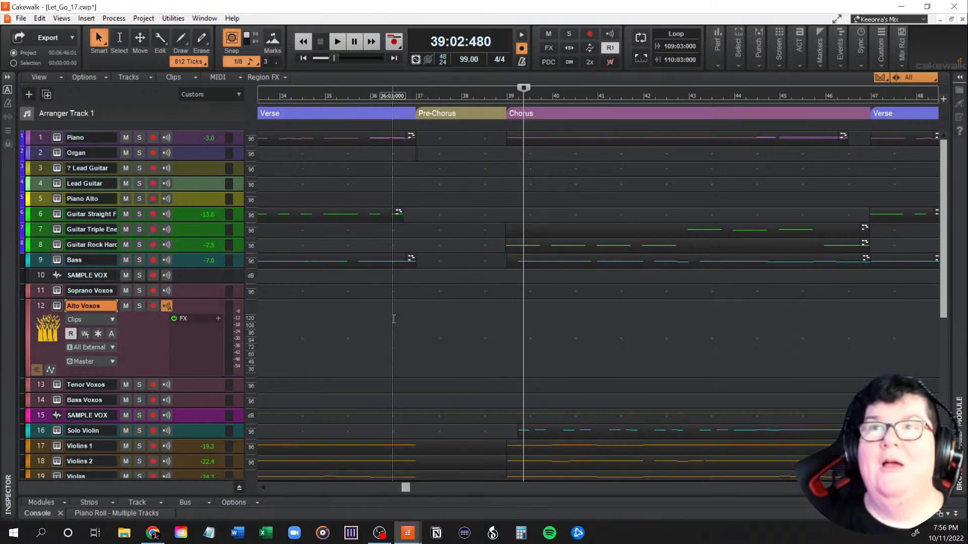
Step: Place the playhead in measure 36 before the shortened pre-chorus and turn ripple editing off
left_click(388, 323)
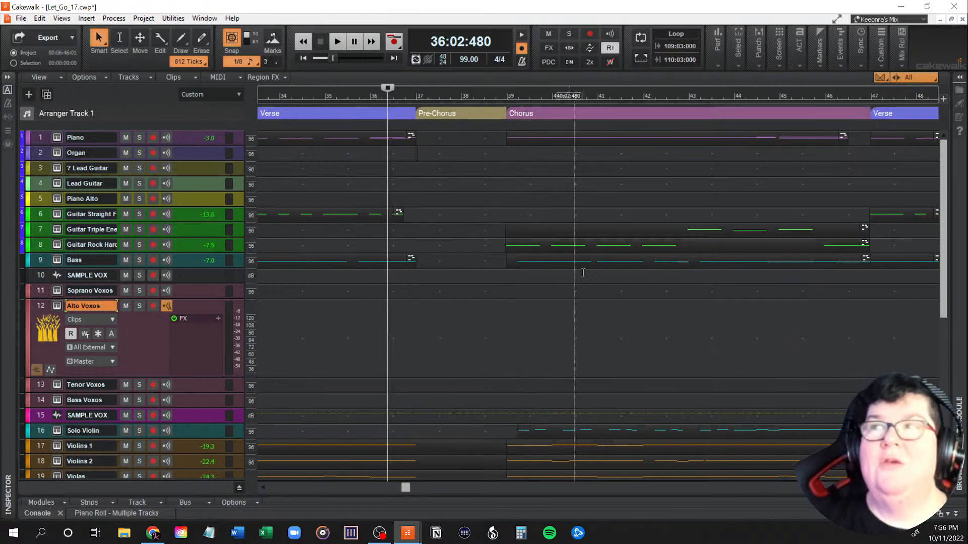
left_click(927, 76)
left_click(921, 102)
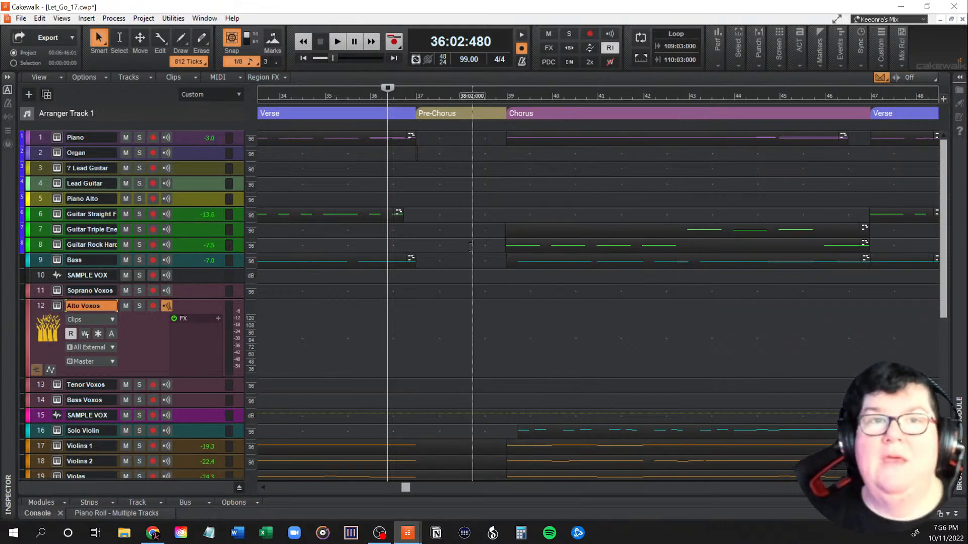
Step: Play the transition from measure 36 into the chorus while checking the tracks, stop, and place the playhead at measure 37
key("space")
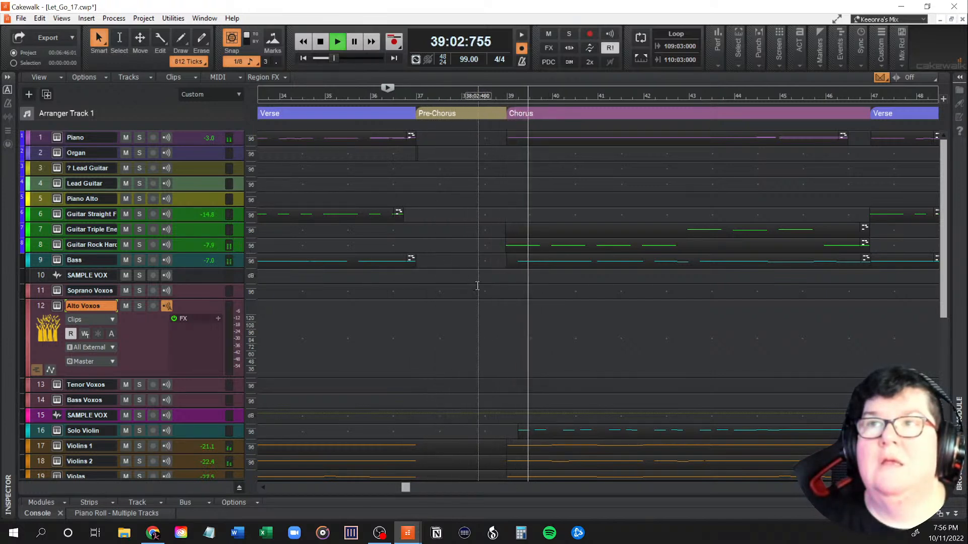
scroll(492, 287, "down", 1)
scroll(491, 288, "down", 3)
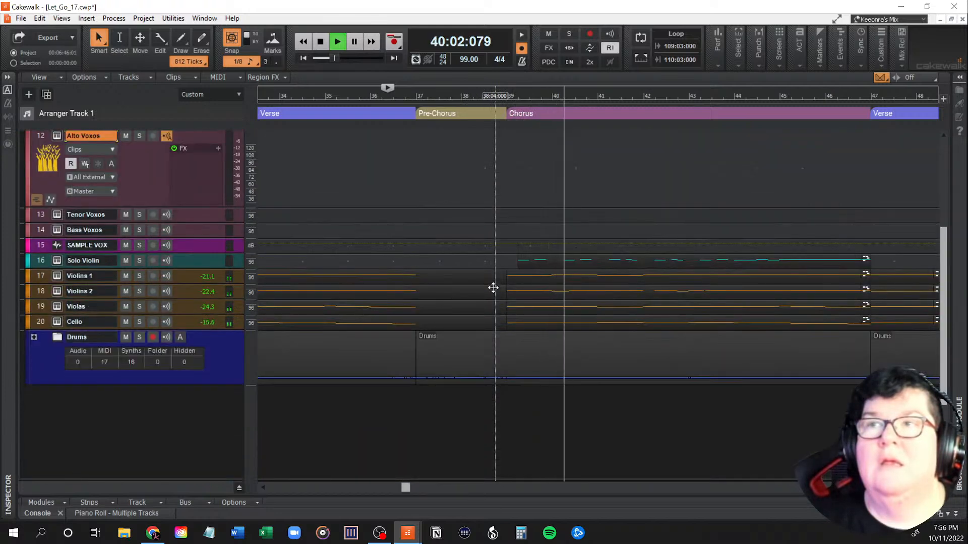
scroll(492, 287, "up", 2)
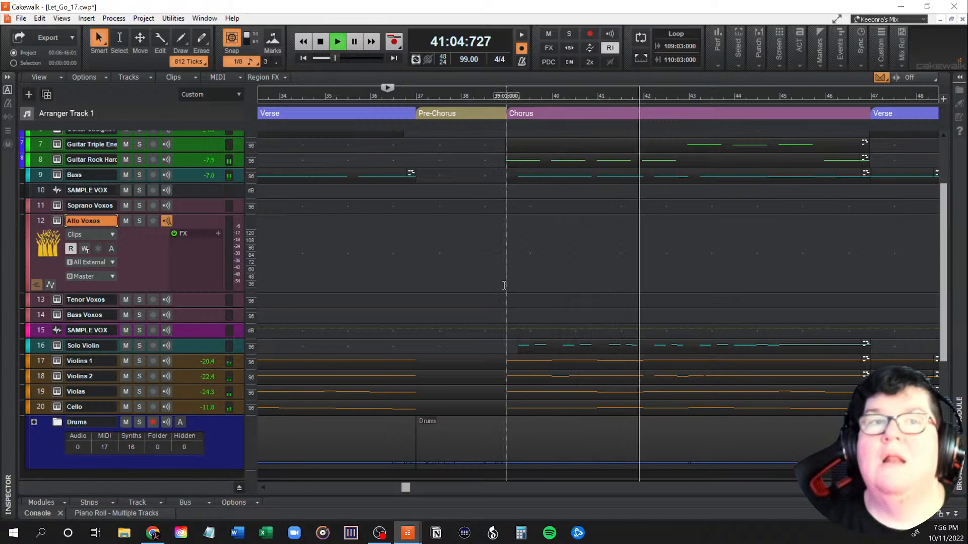
key("space")
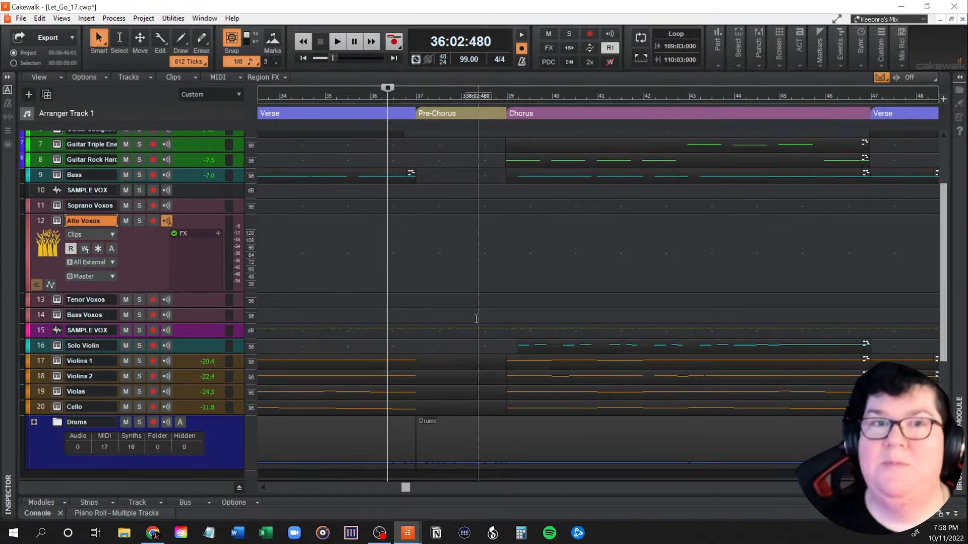
left_click(416, 294)
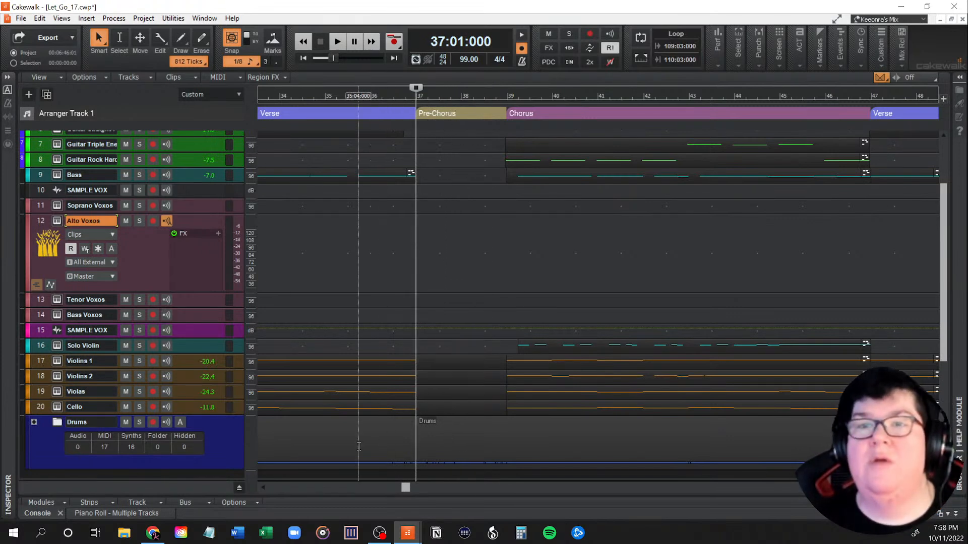
Step: Focus the Violins 1 track, inspect it in an enlarged Piano Roll, and reduce the Piano Roll again
left_click(372, 359)
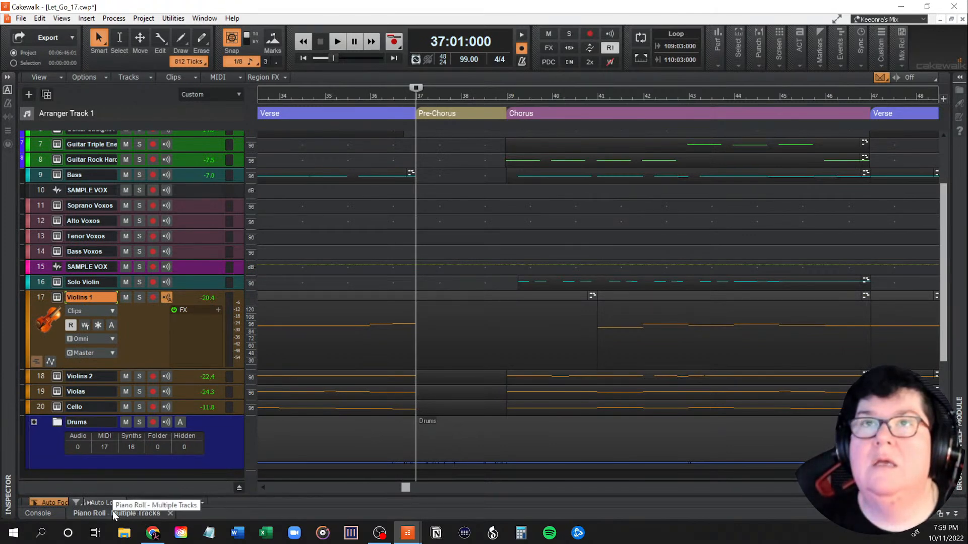
left_click_drag(208, 495, 261, 140)
scroll(553, 400, "up", 3)
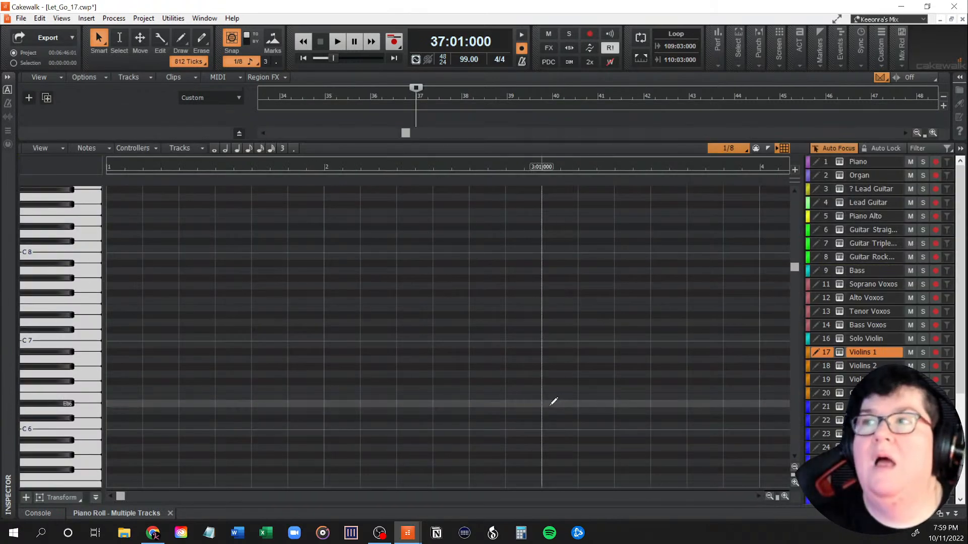
left_click_drag(793, 242, 810, 359)
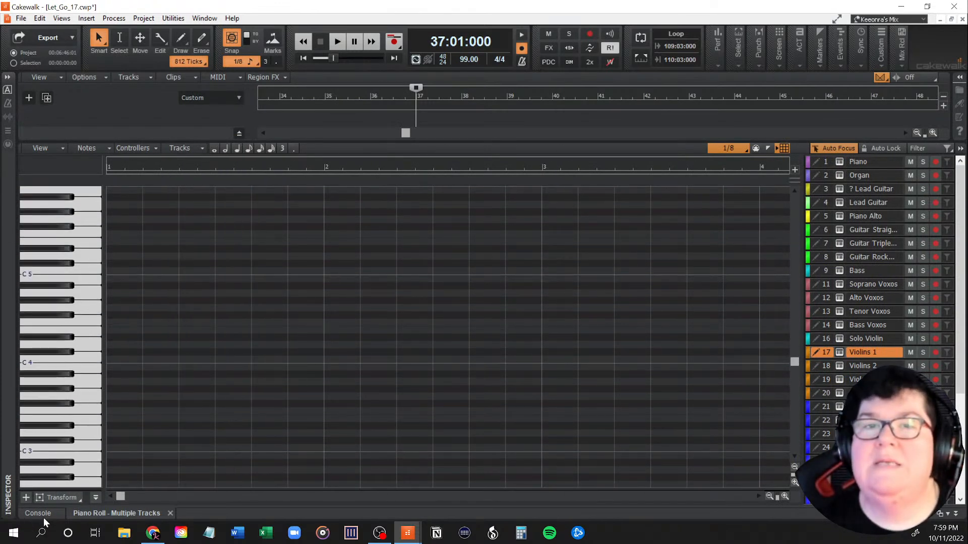
left_click_drag(477, 143, 458, 390)
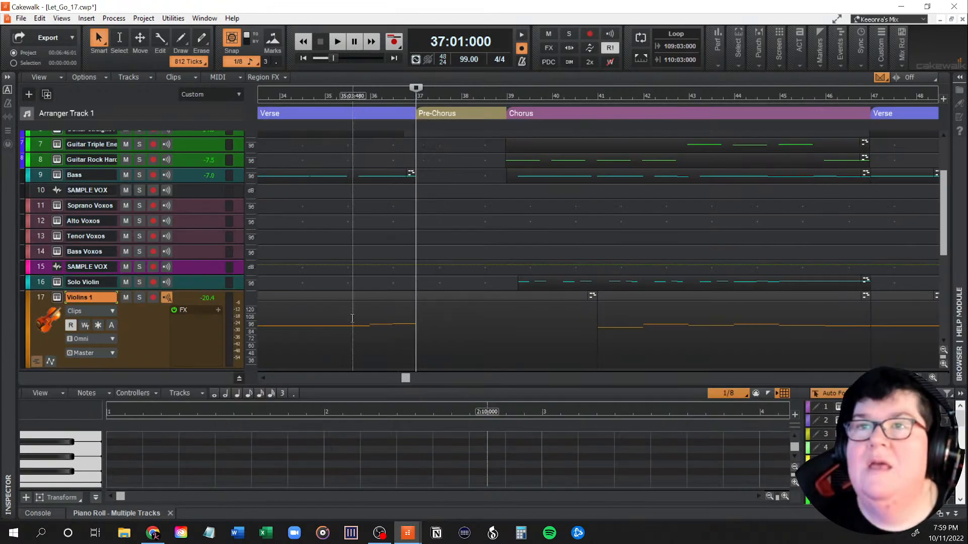
Step: Select the Violins 1 clip before the chorus, examine its notes around measures 36 to 39 in the Piano Roll, and return to measure 37
left_click(351, 301)
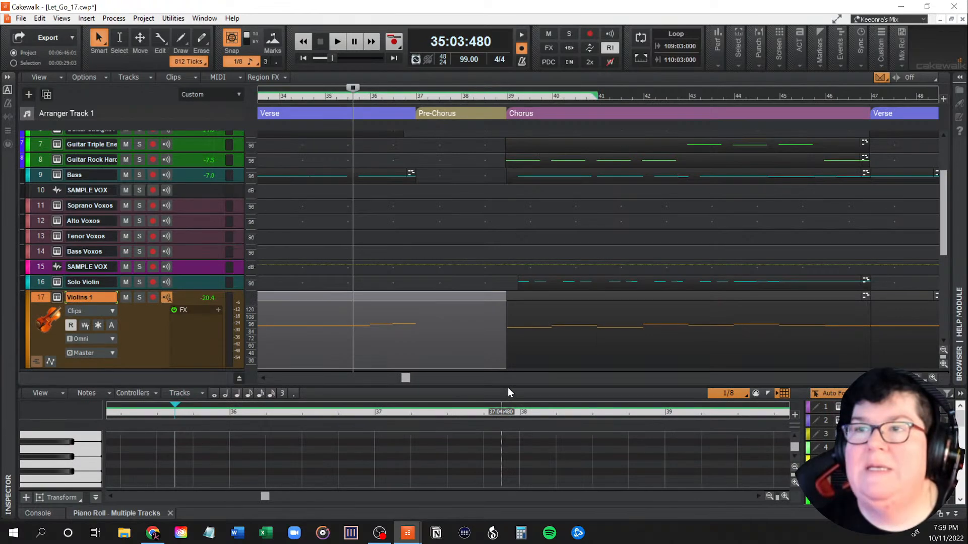
left_click_drag(510, 385, 531, 173)
scroll(524, 350, "down", 1)
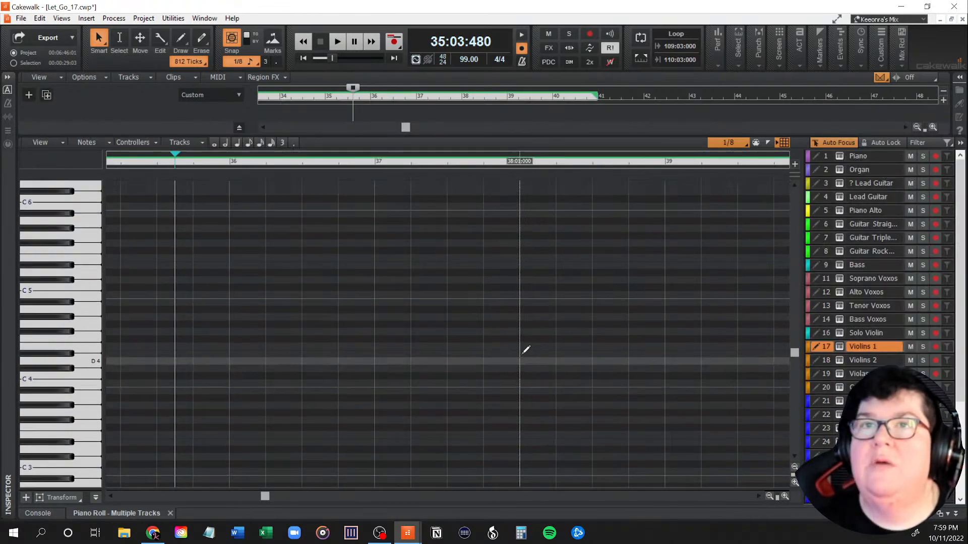
left_click_drag(795, 364, 795, 263)
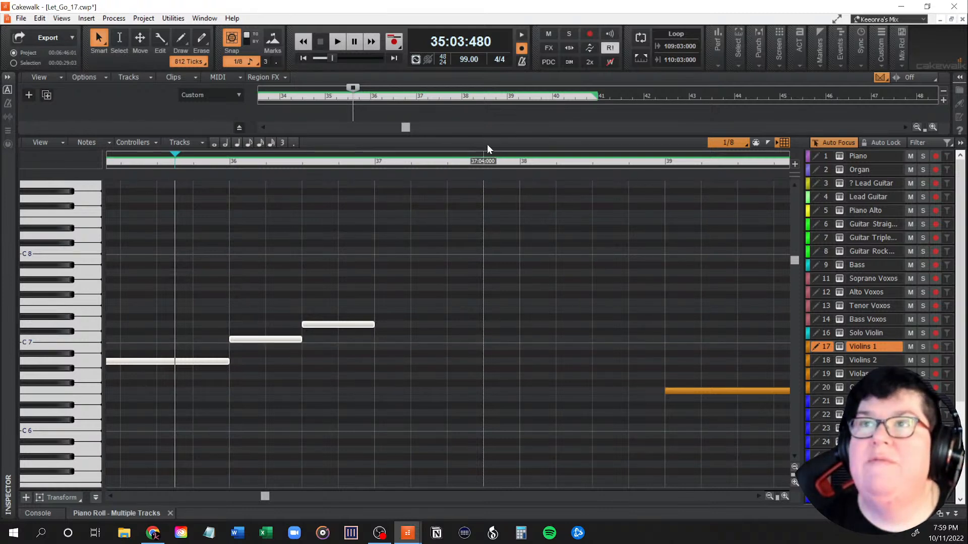
left_click_drag(492, 136, 466, 491)
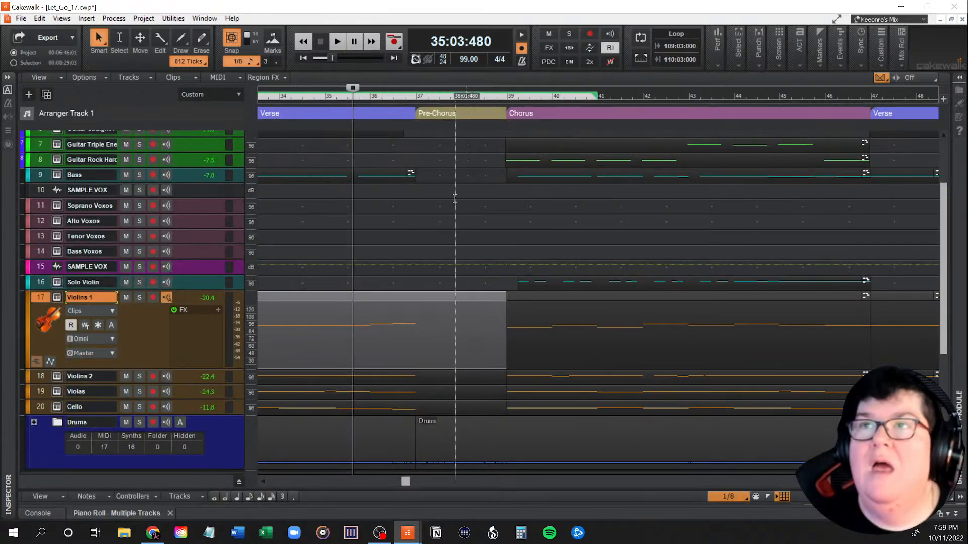
left_click(414, 259)
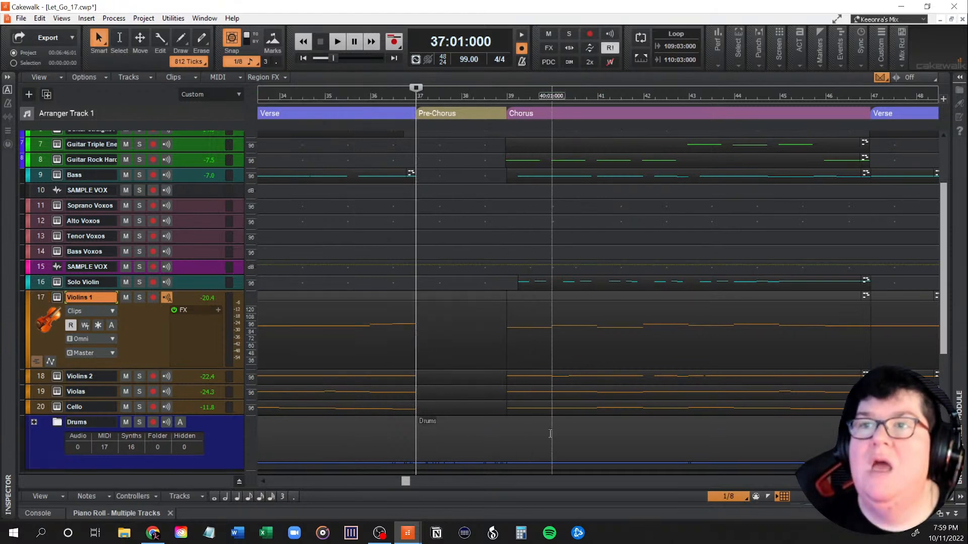
Step: Play from measure 57 into the chorus at measure 59, starting with Violins 1 soloed and unsoloing it during playback, and stop
left_click_drag(406, 483, 476, 482)
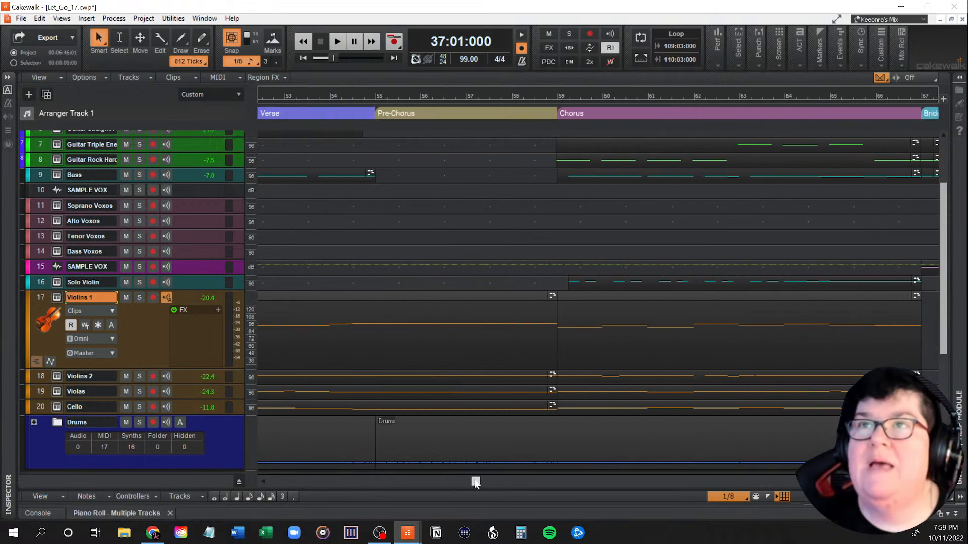
left_click(471, 159)
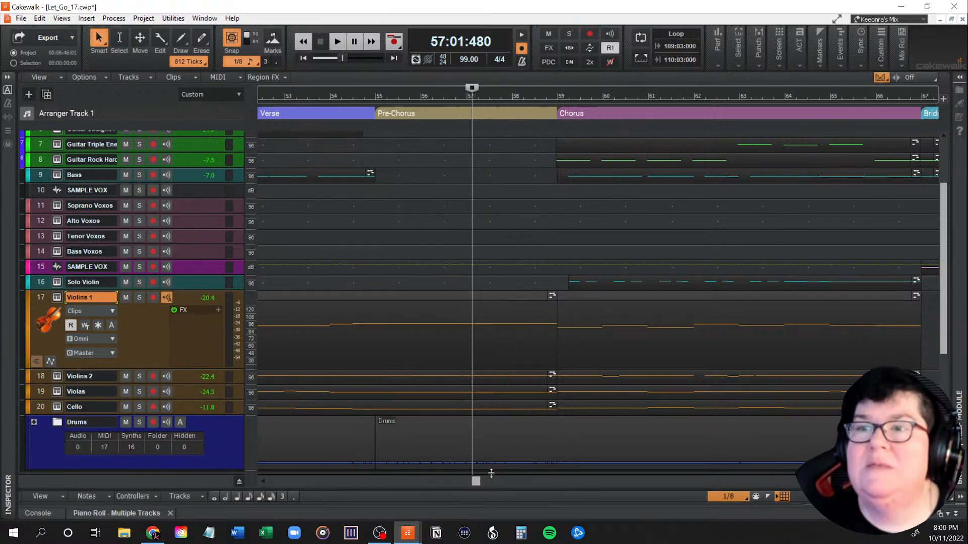
left_click_drag(475, 482, 485, 481)
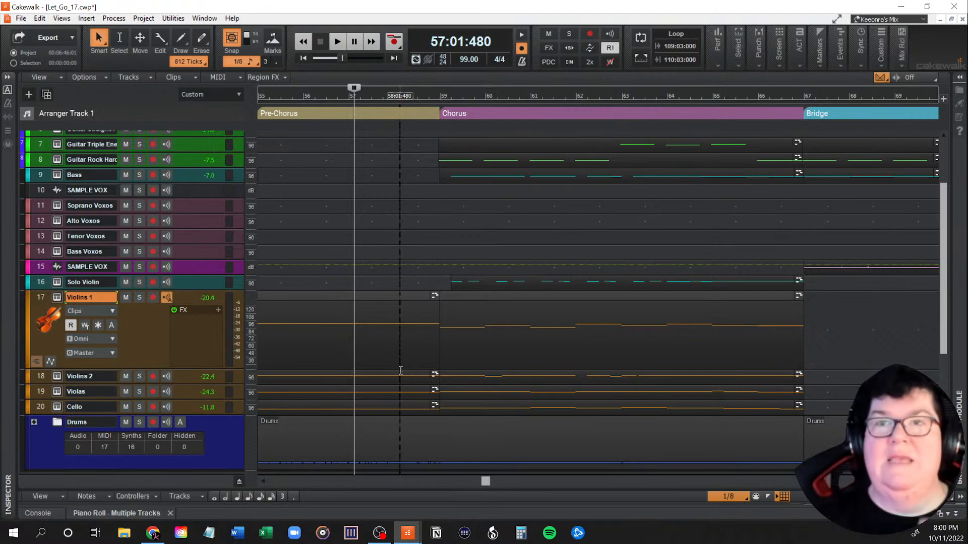
left_click(139, 297)
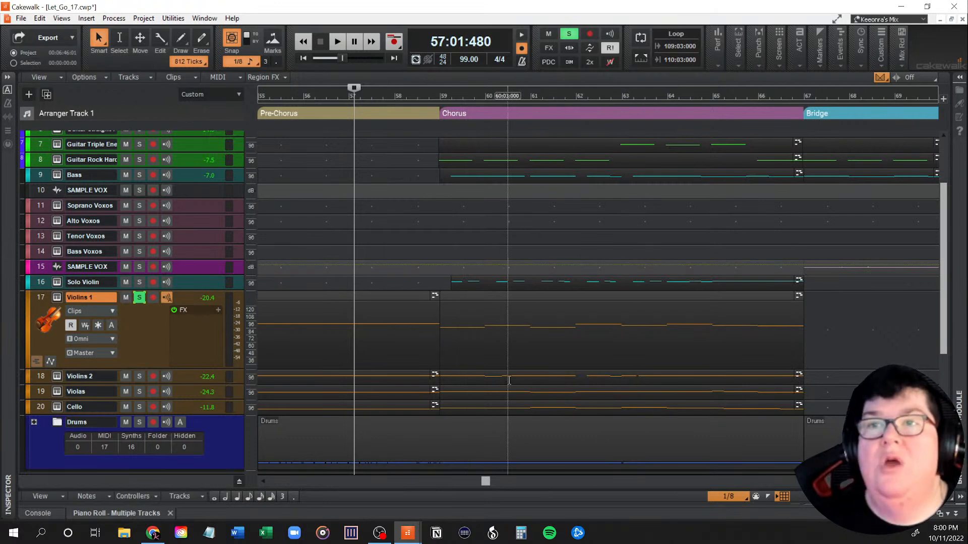
key("space")
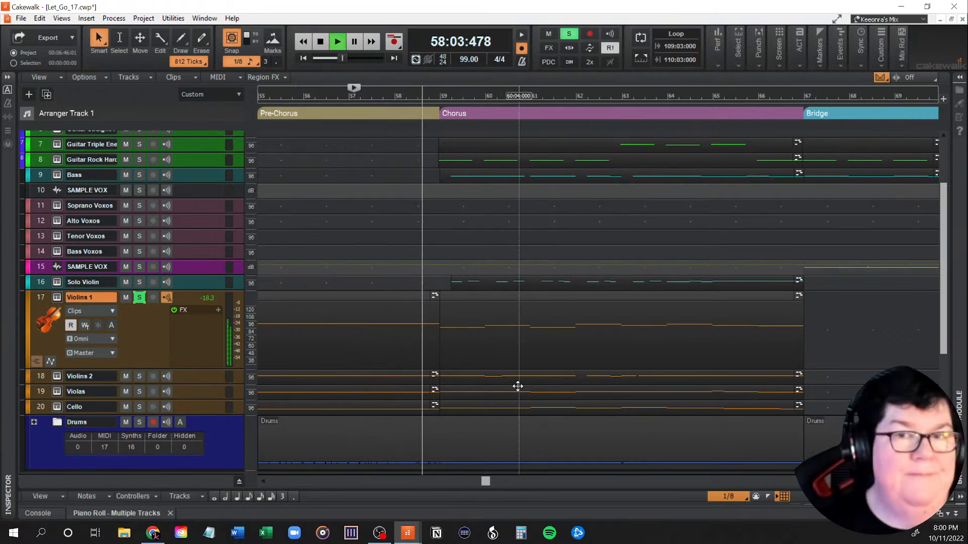
left_click(139, 298)
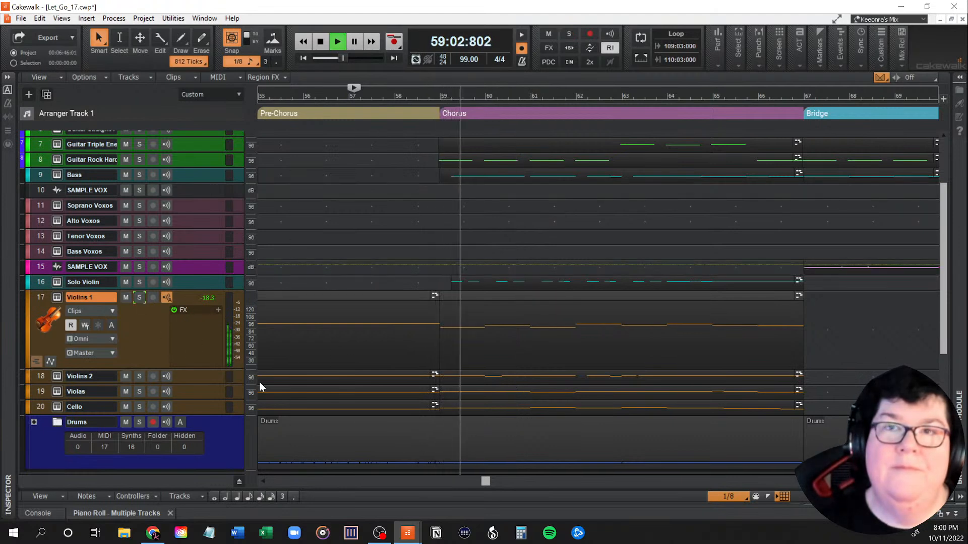
key("space")
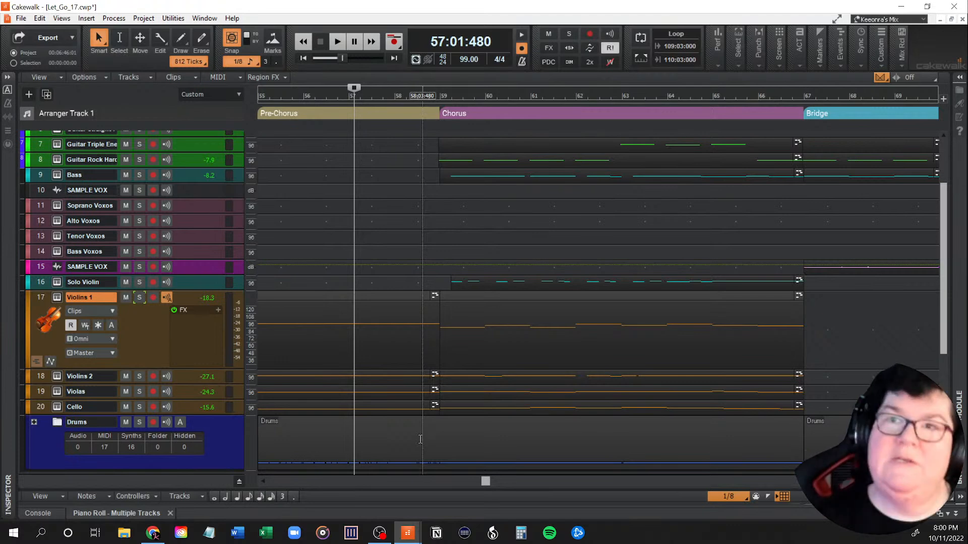
mouse_move(488, 480)
left_mouse_down()
mouse_move(402, 488)
mouse_move(489, 481)
mouse_move(474, 488)
left_mouse_up()
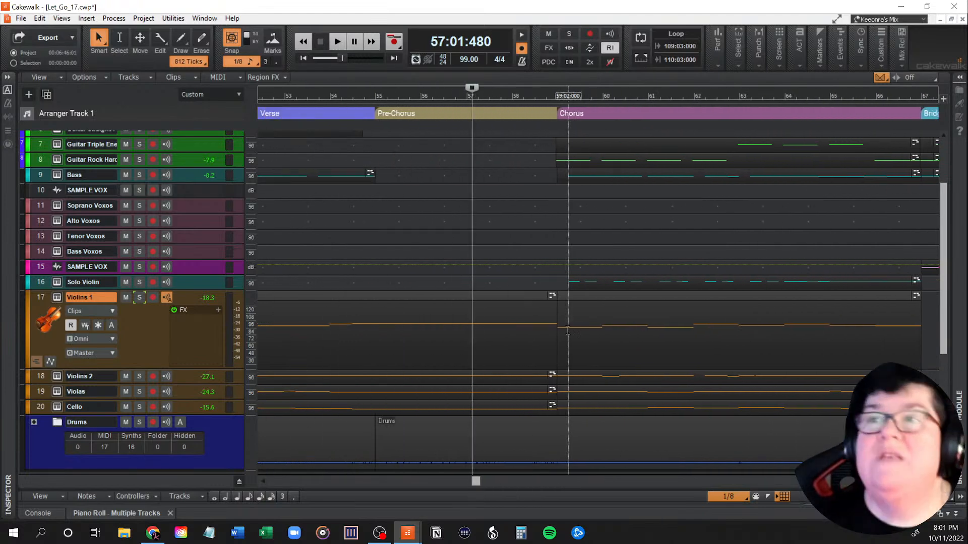
Step: Set the Piano Roll's snap resolution to Measure
scroll(570, 365, "down", 3)
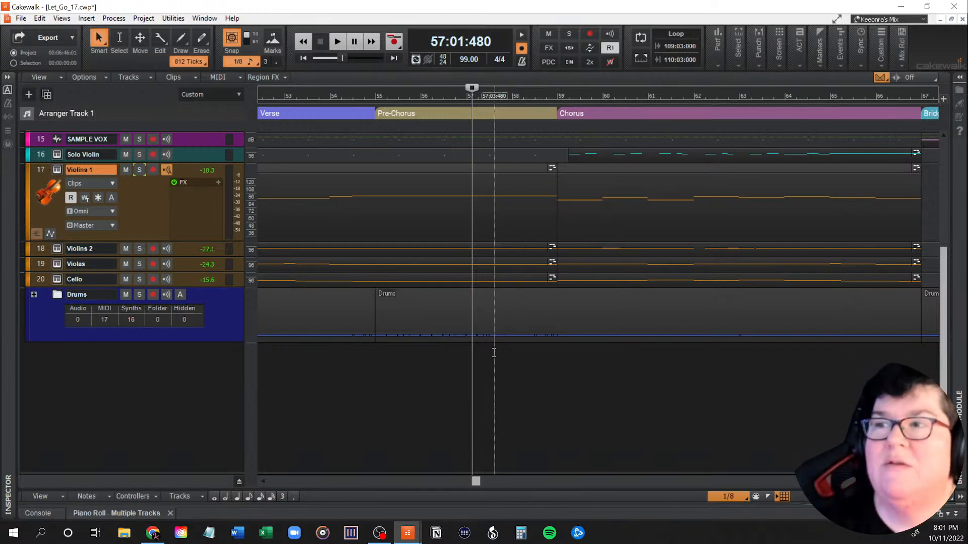
left_click(741, 497)
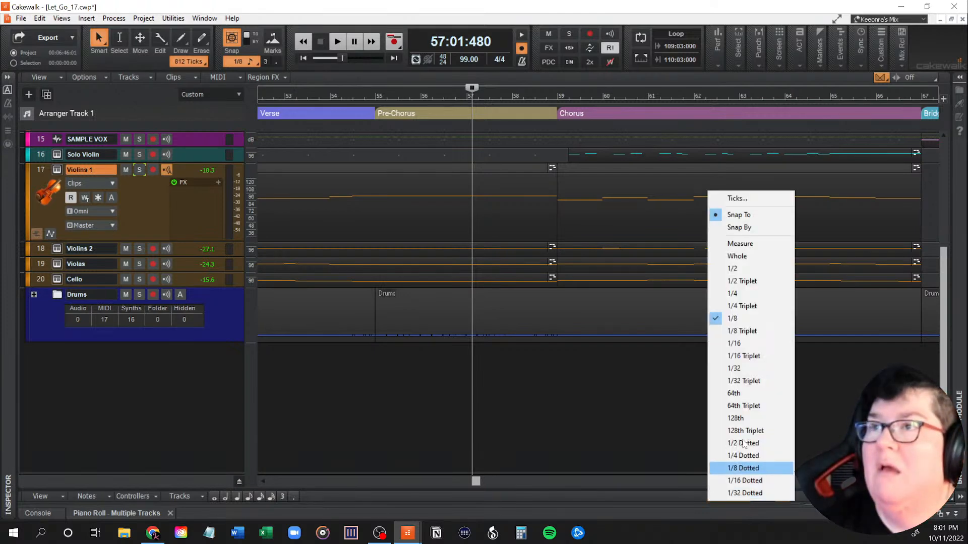
left_click(755, 244)
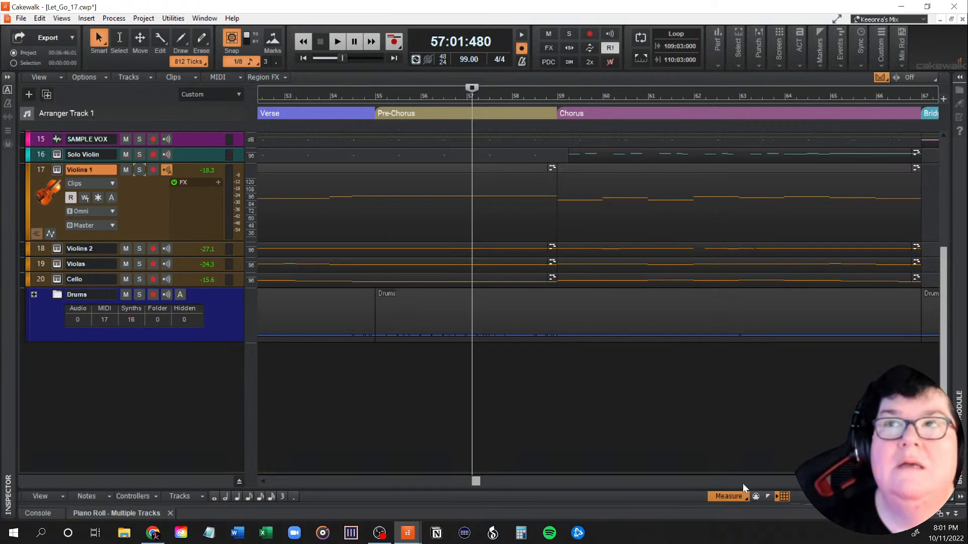
Step: Select the Violins 1 clip at measure 57 and show Violins 1, Violins 2, Violas and Cello together in the enlarged Piano Roll
scroll(559, 348, "up", 3)
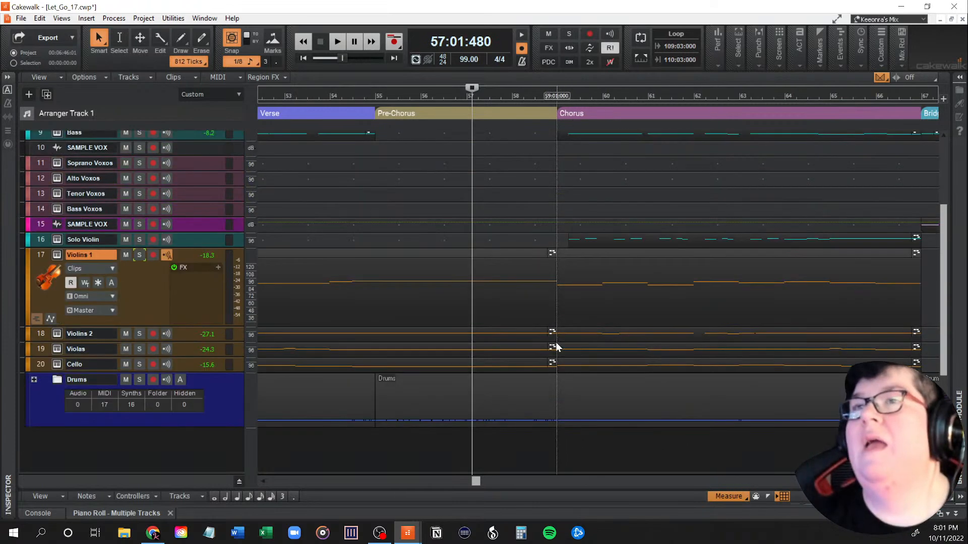
left_click(467, 300)
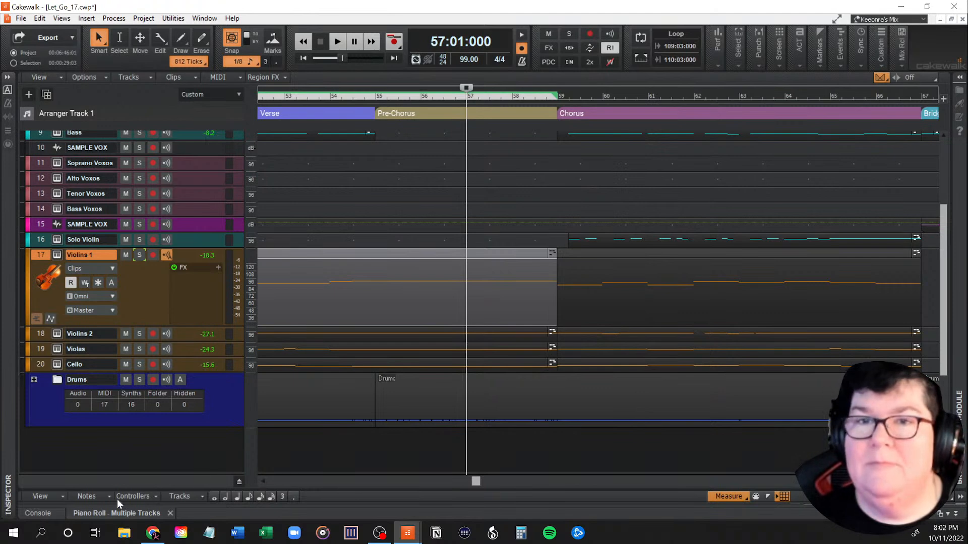
double_click(111, 511)
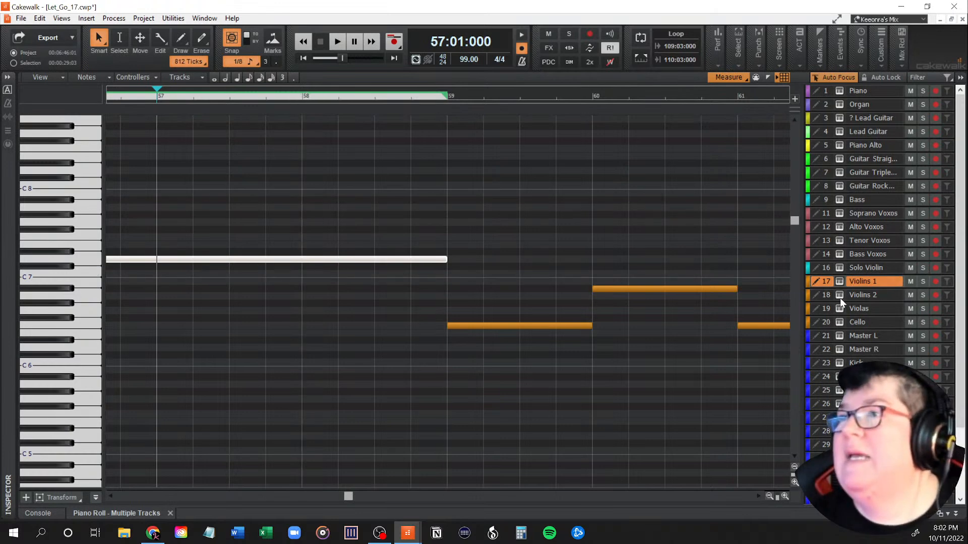
left_click(826, 295)
left_click(828, 308)
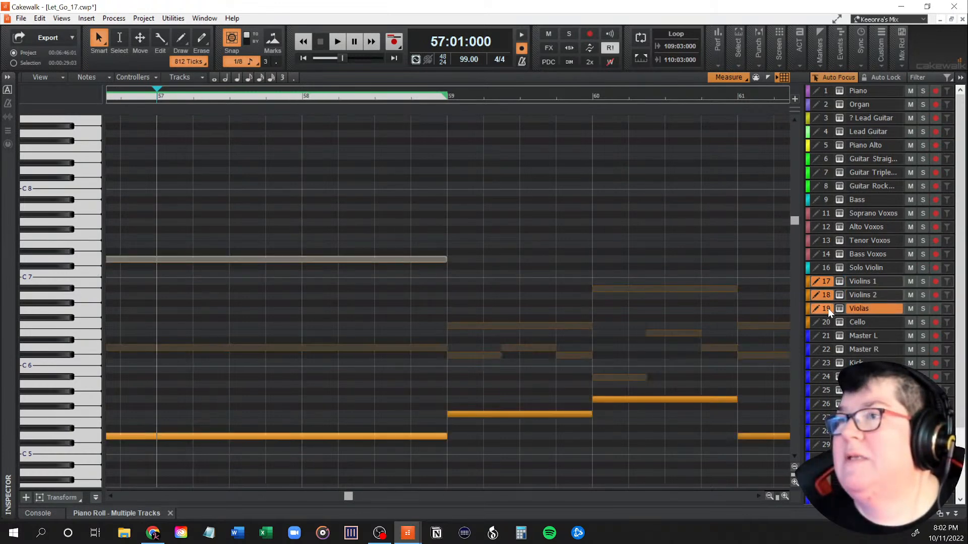
left_click(826, 322)
Step: Examine how the four string parts lead from measure 57 into the chorus at measure 59, and reduce the Piano Roll again
scroll(629, 307, "down", 1)
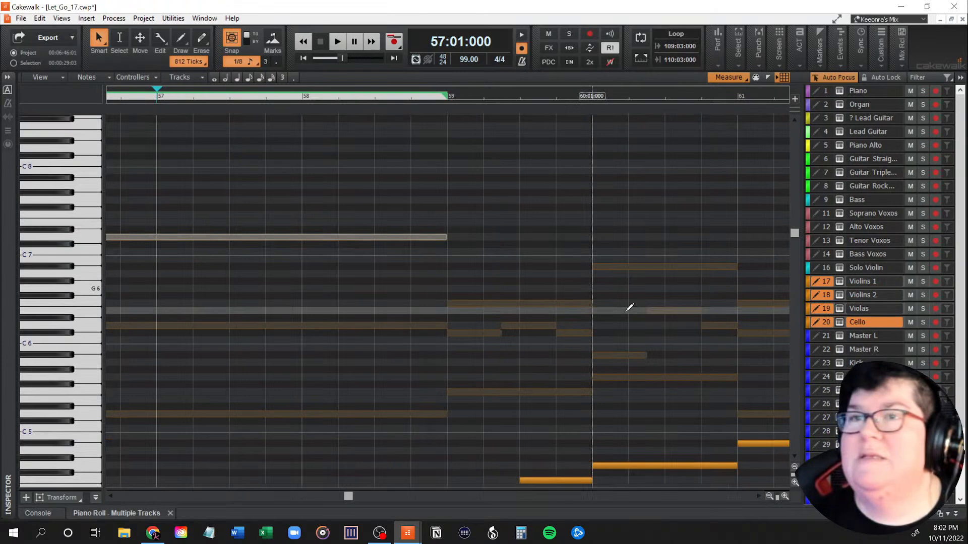
scroll(630, 308, "down", 4)
scroll(629, 307, "up", 2)
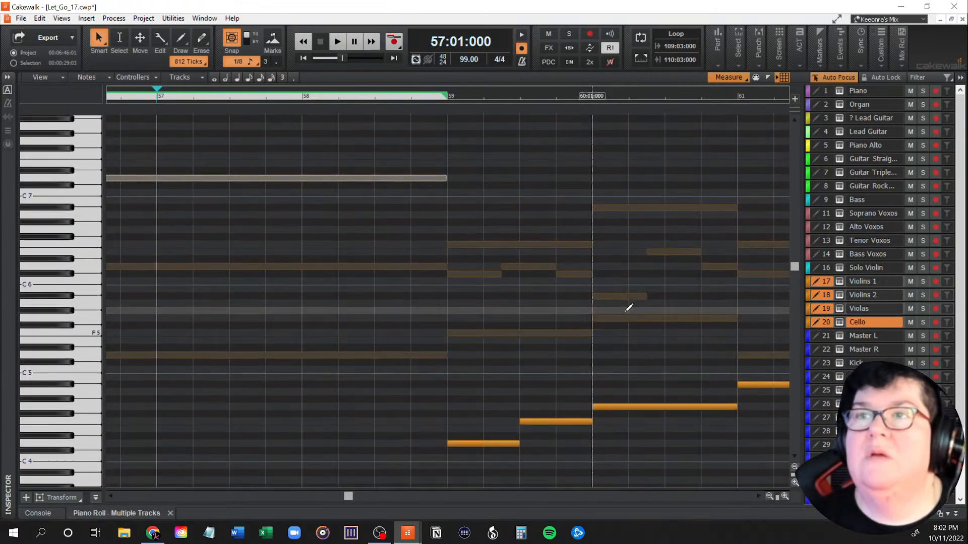
scroll(629, 308, "down", 5)
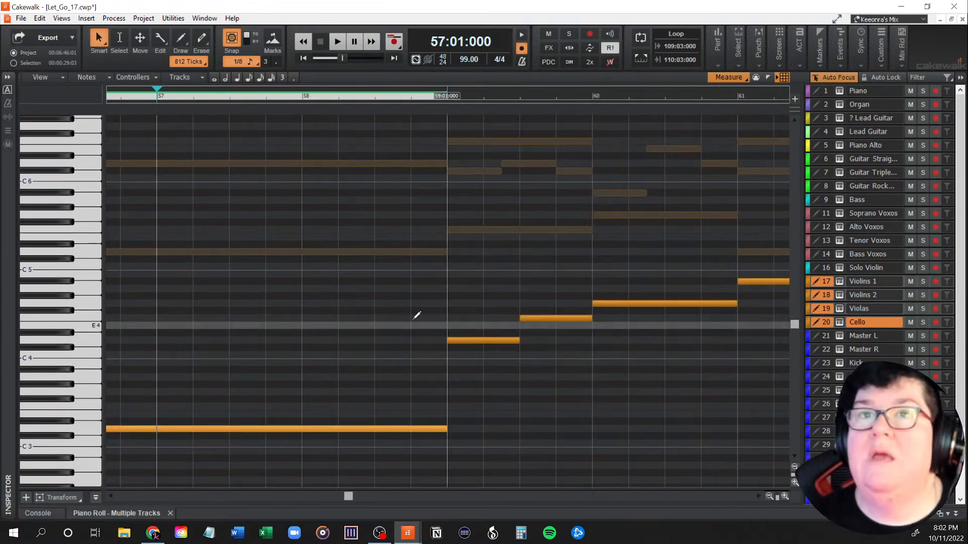
scroll(229, 245, "up", 2)
scroll(229, 247, "up", 4)
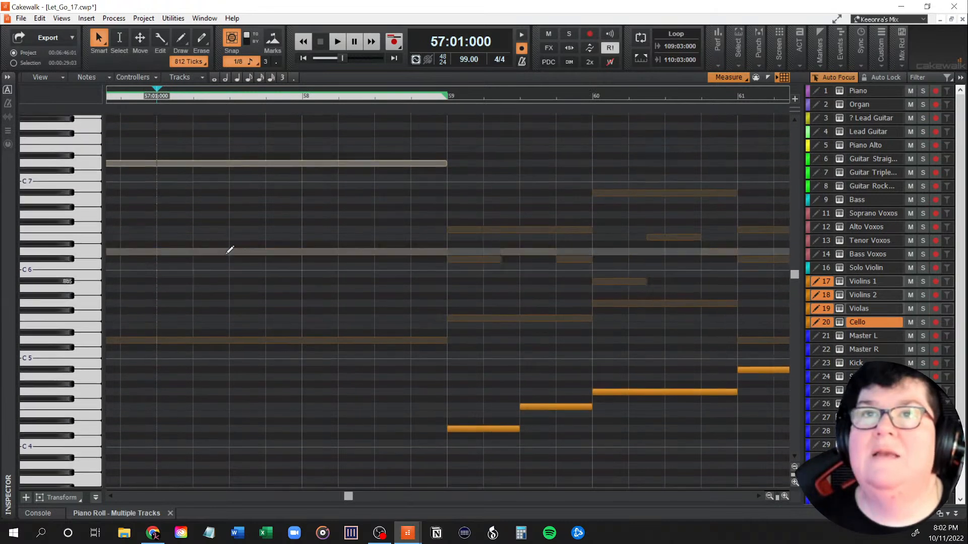
scroll(283, 283, "down", 2)
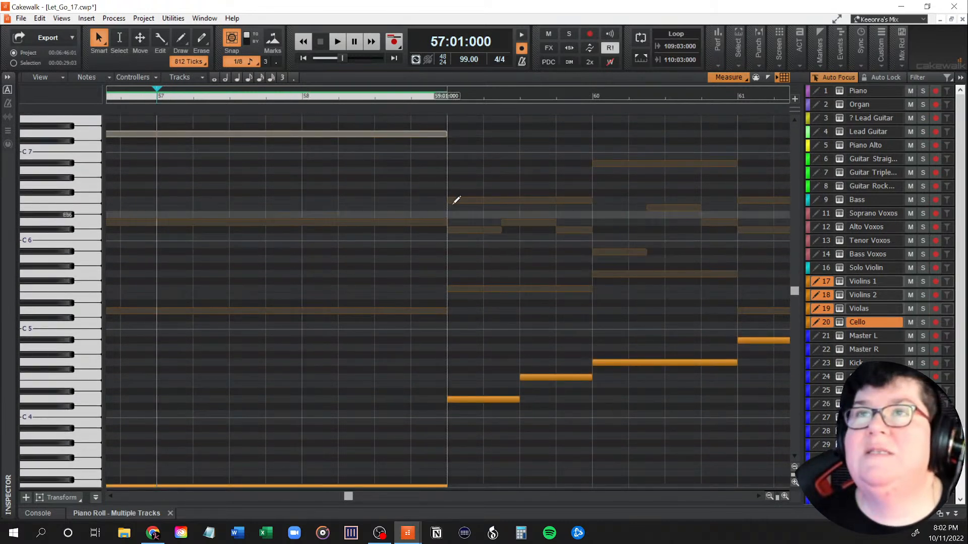
scroll(400, 291, "down", 3)
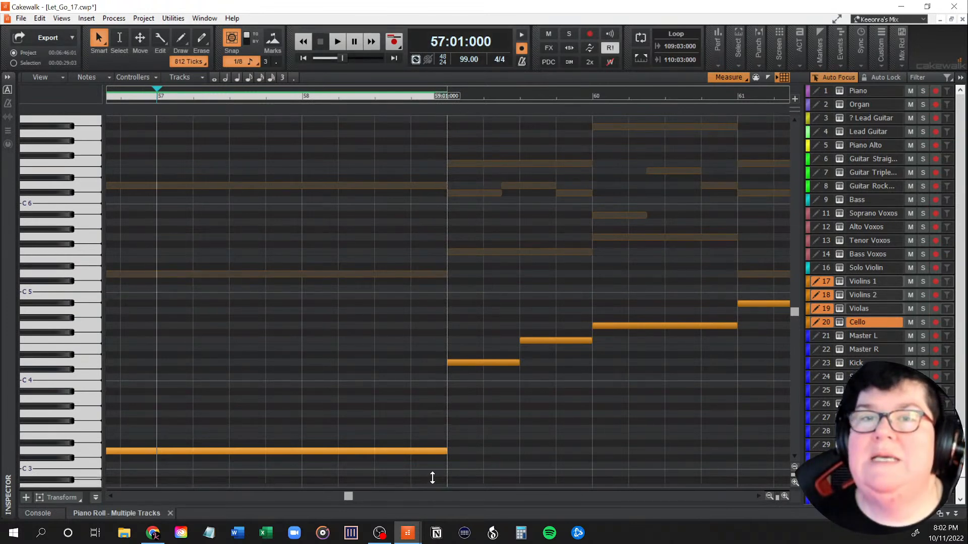
key("shift+d")
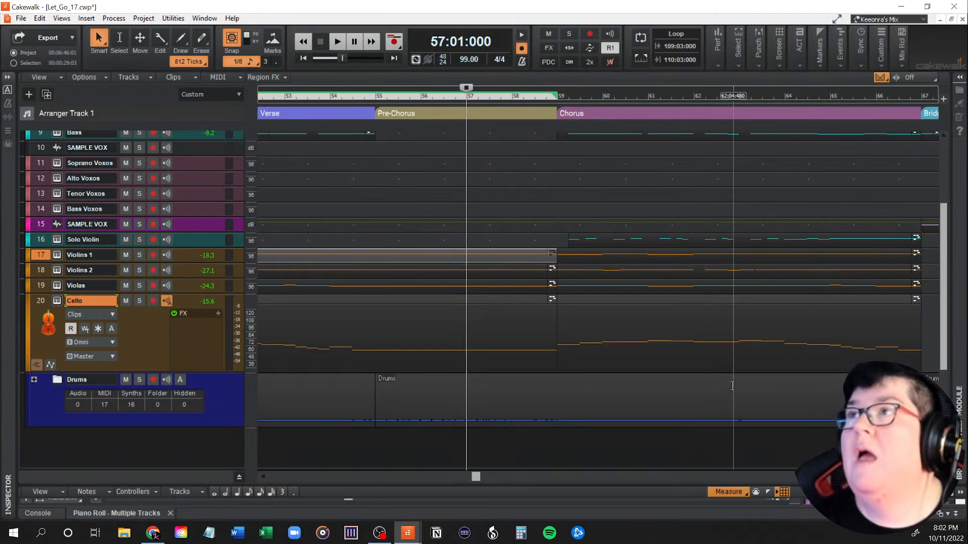
Step: Turn off automatic crossfades and set the project's snap resolution to Measure
left_click(886, 78)
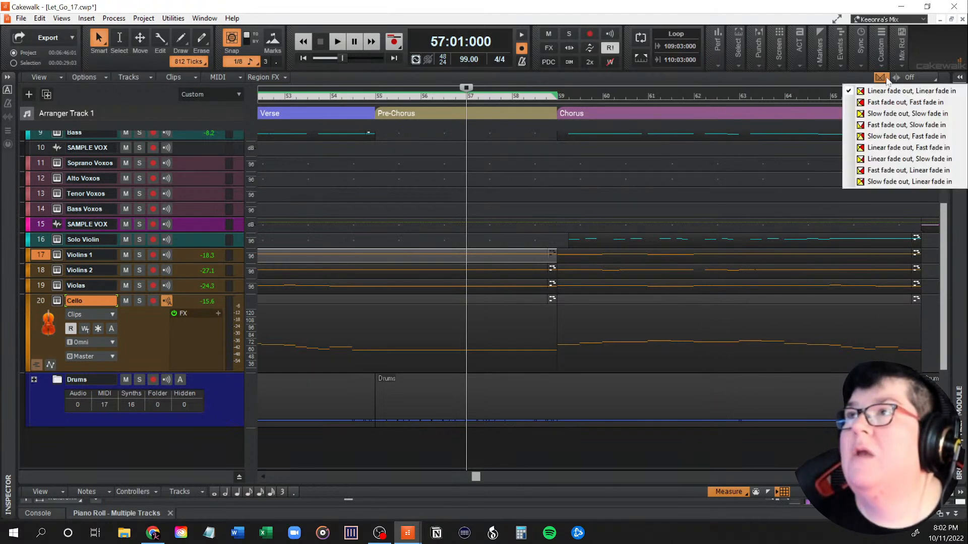
left_click(886, 75)
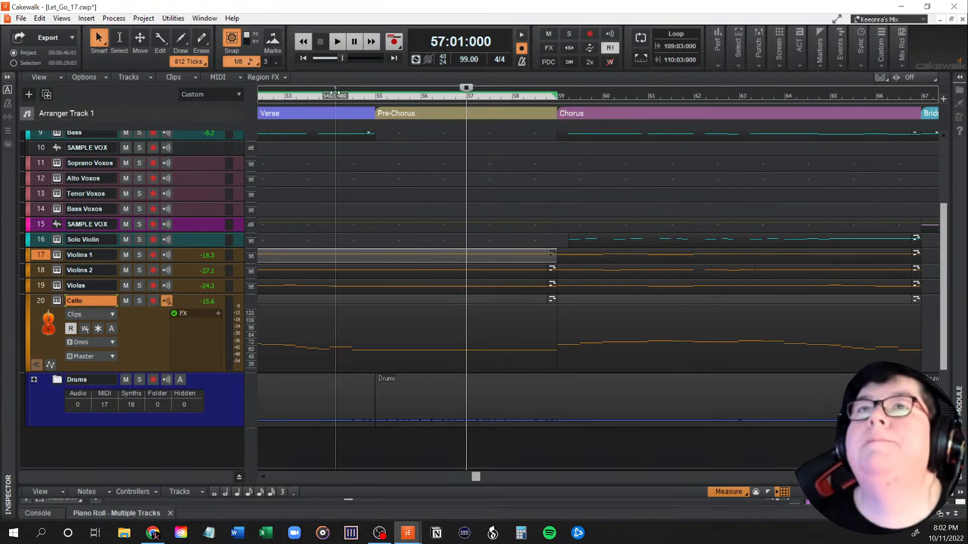
left_click(255, 61)
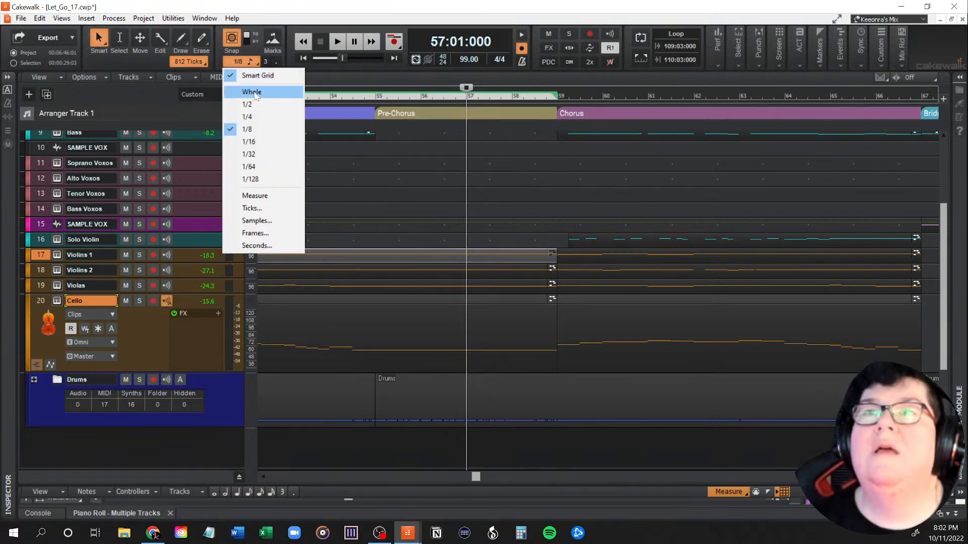
left_click(270, 200)
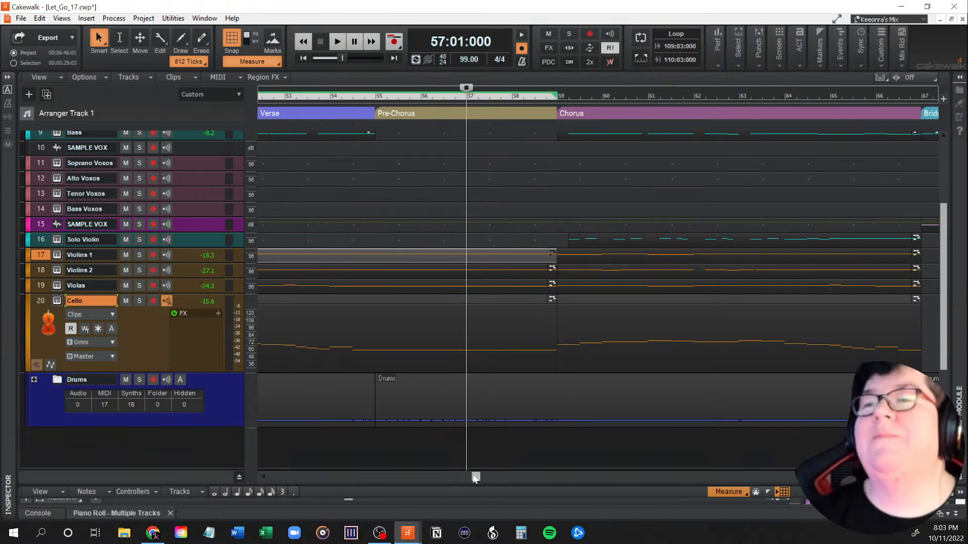
Step: Go back to the earlier pre-chorus, place the playhead at measure 37 and select the Violins 1 clip there
left_click_drag(475, 477, 405, 477)
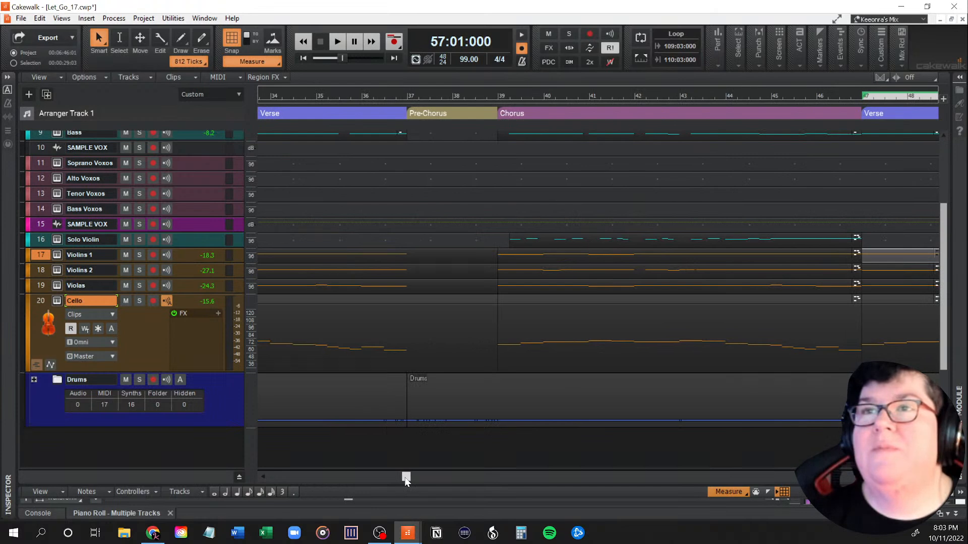
left_click(398, 254)
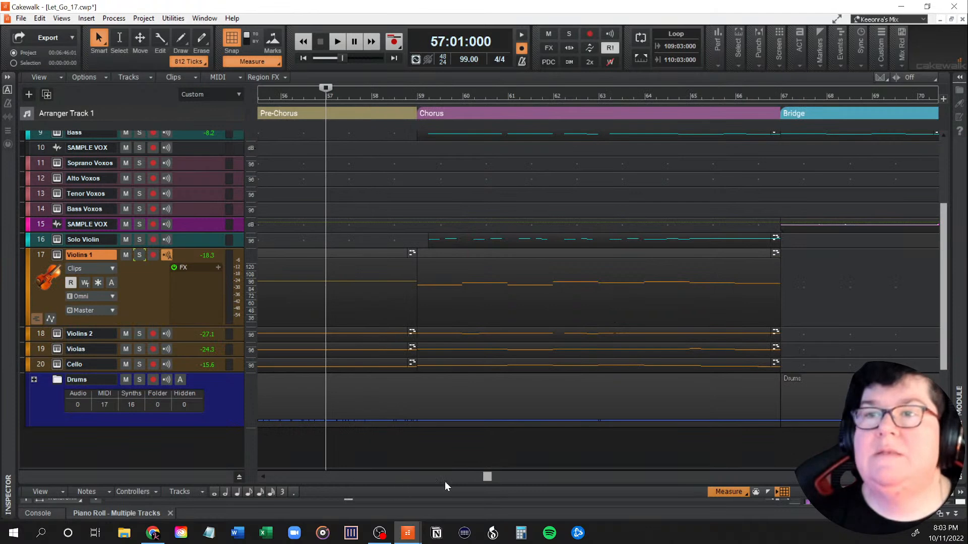
left_click_drag(488, 478, 411, 476)
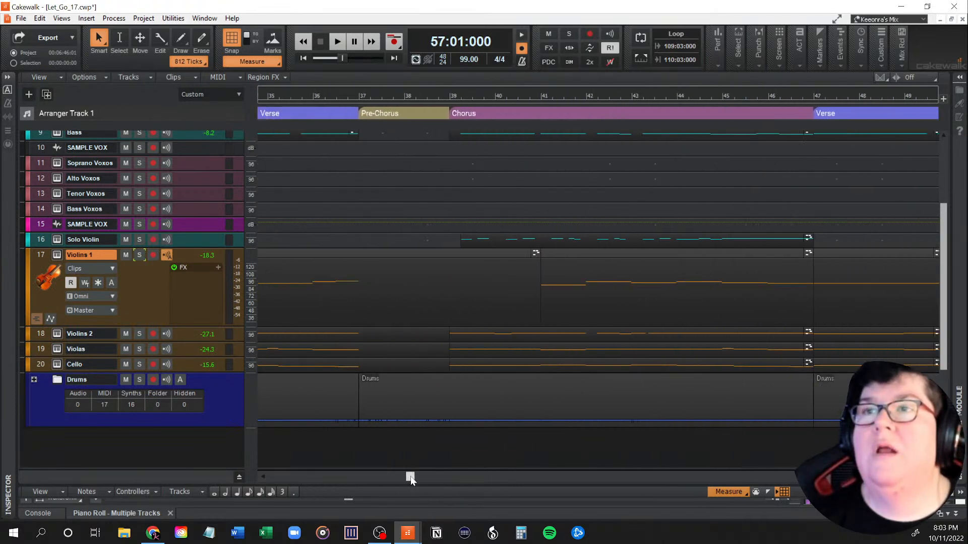
left_click(358, 307)
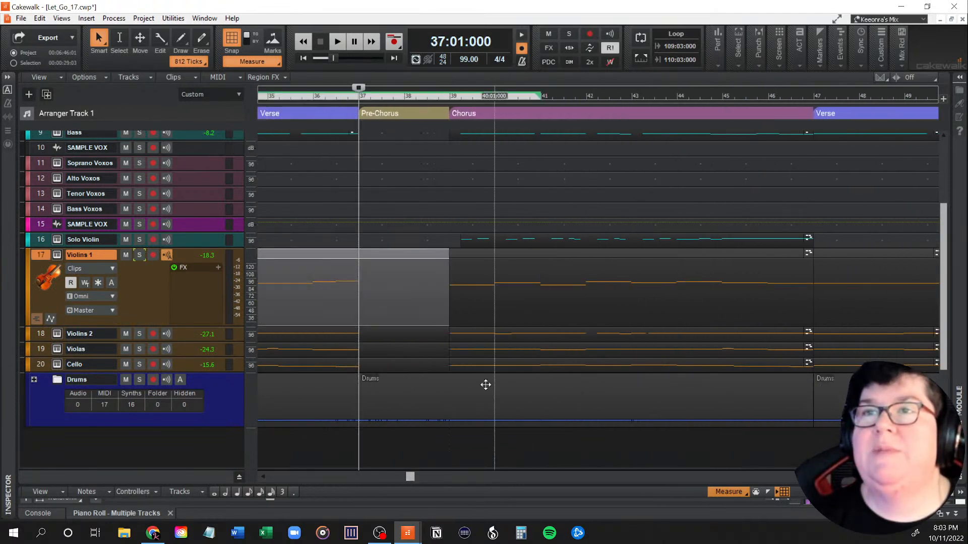
Step: In the Piano Roll, extend the Violins 1 D7 note ending at measure 37 to the start of measure 39, and select it
left_click(135, 510)
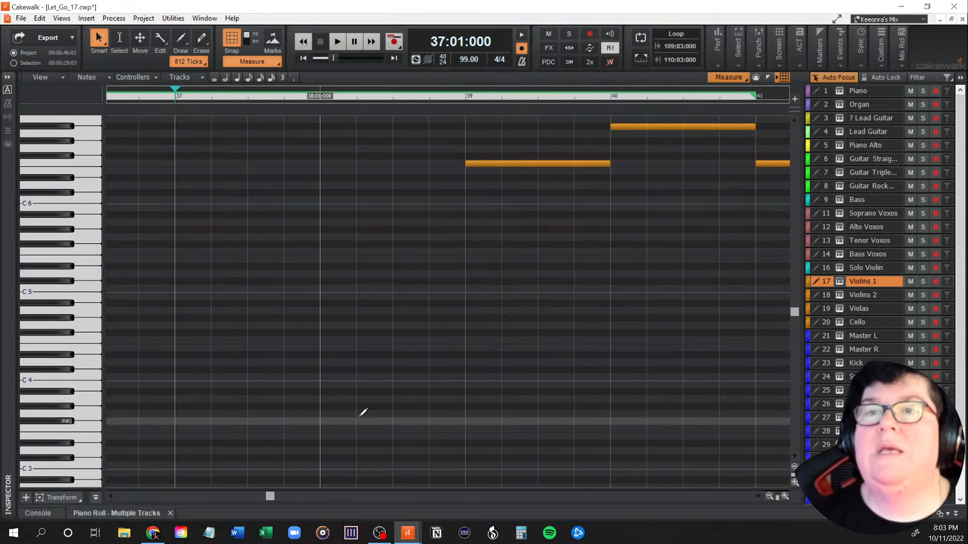
scroll(353, 403, "up", 5)
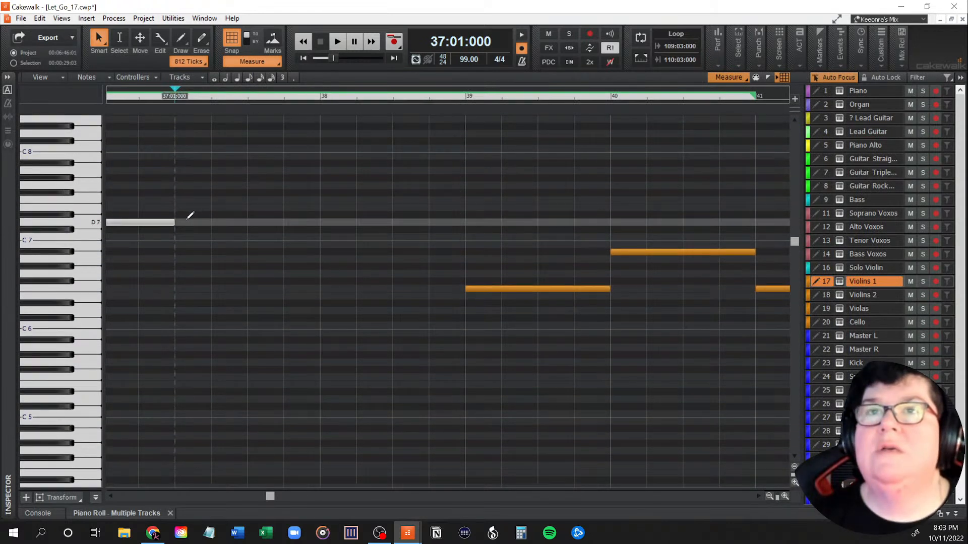
left_click(183, 218)
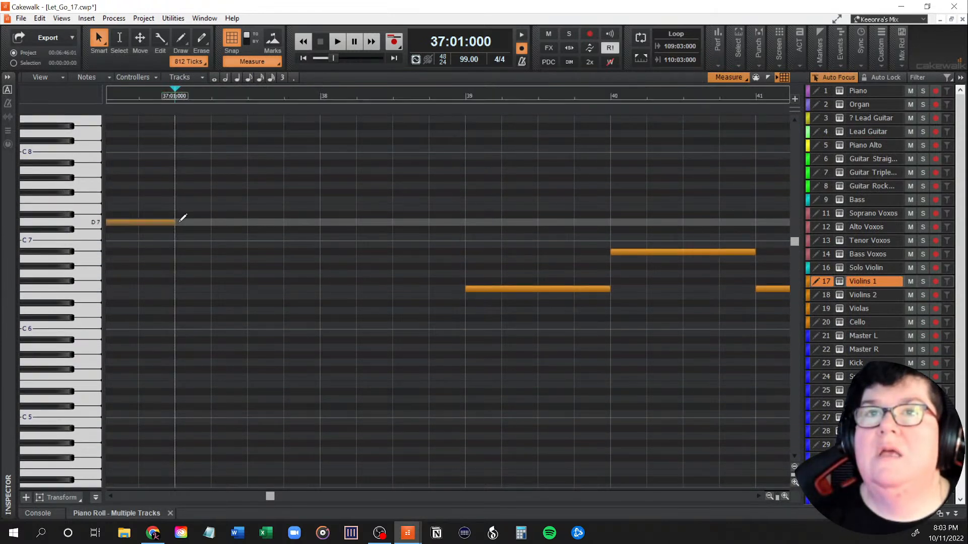
left_click_drag(176, 222, 465, 223)
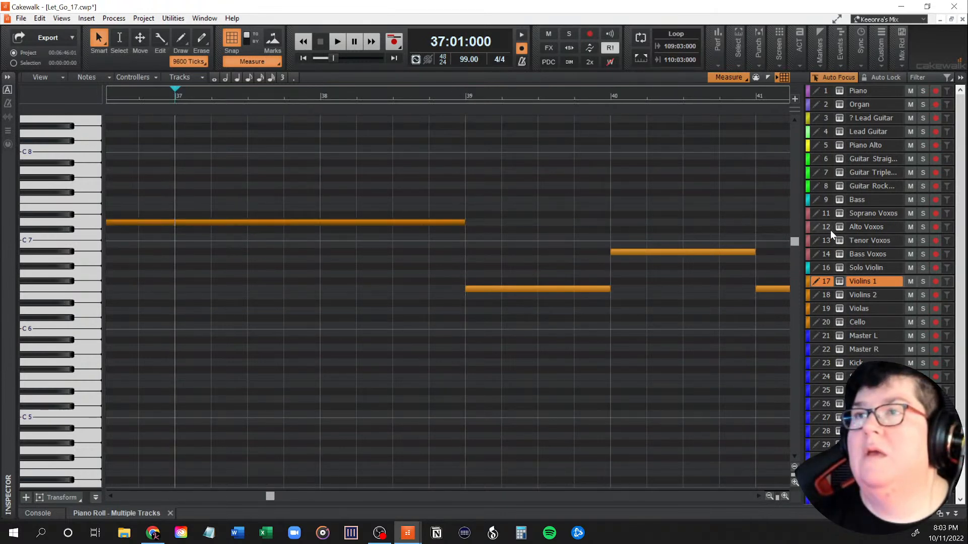
left_click(410, 223)
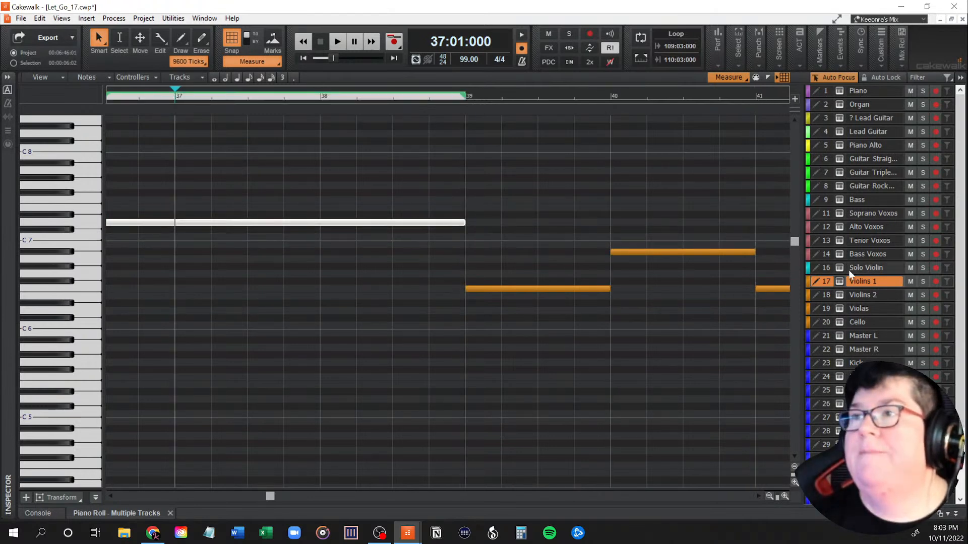
Step: Extend the Violins 2 D6 note and the Violas D5 note from measure 37 to the start of measure 39
left_click(824, 294)
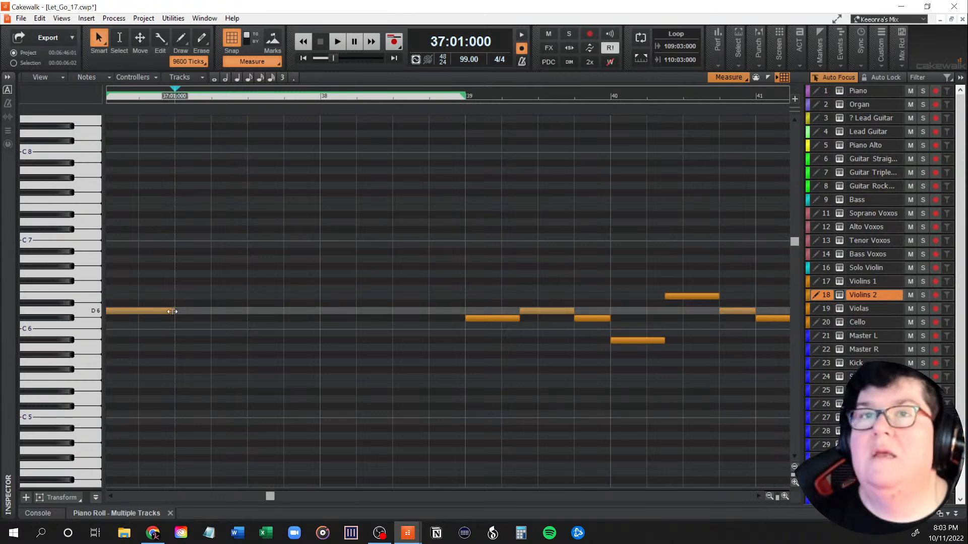
left_click_drag(172, 311, 465, 309)
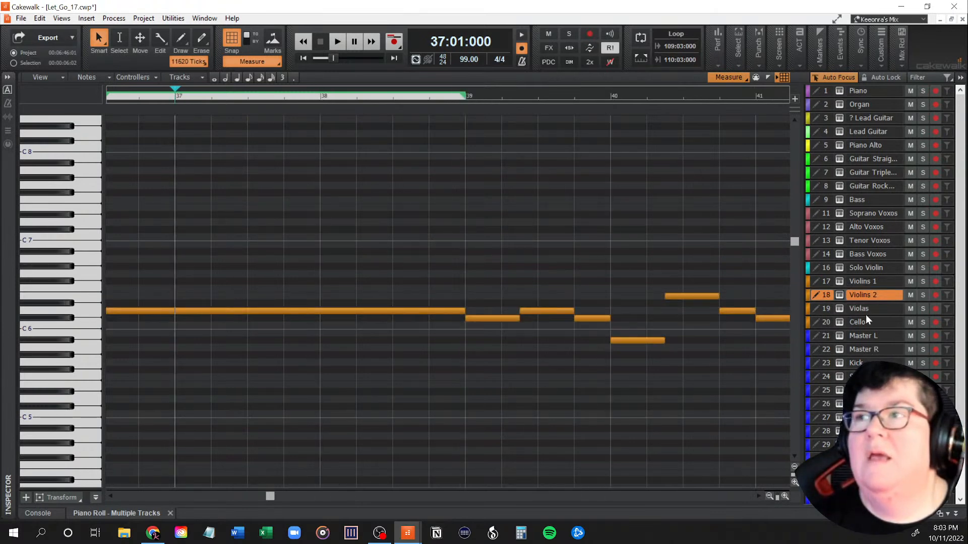
left_click(824, 308)
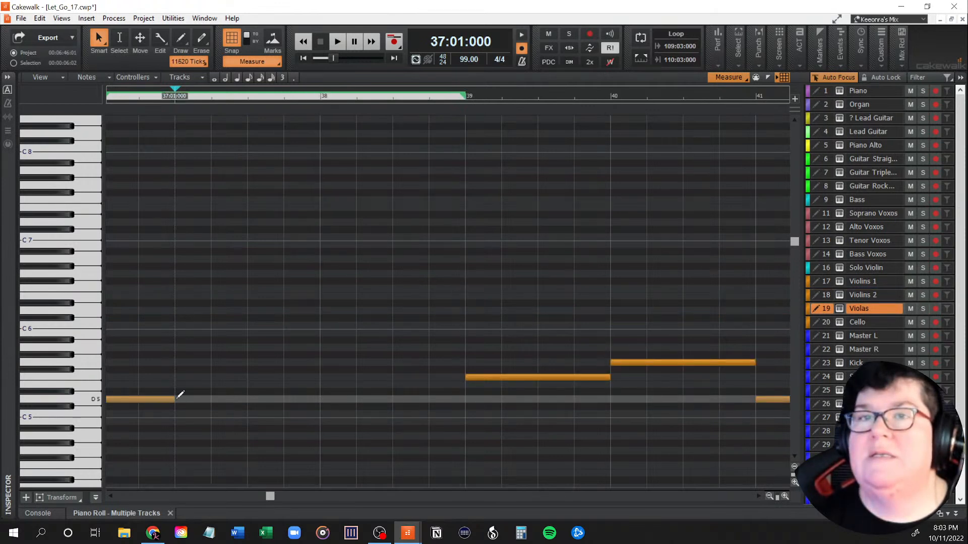
left_click_drag(173, 399, 465, 398)
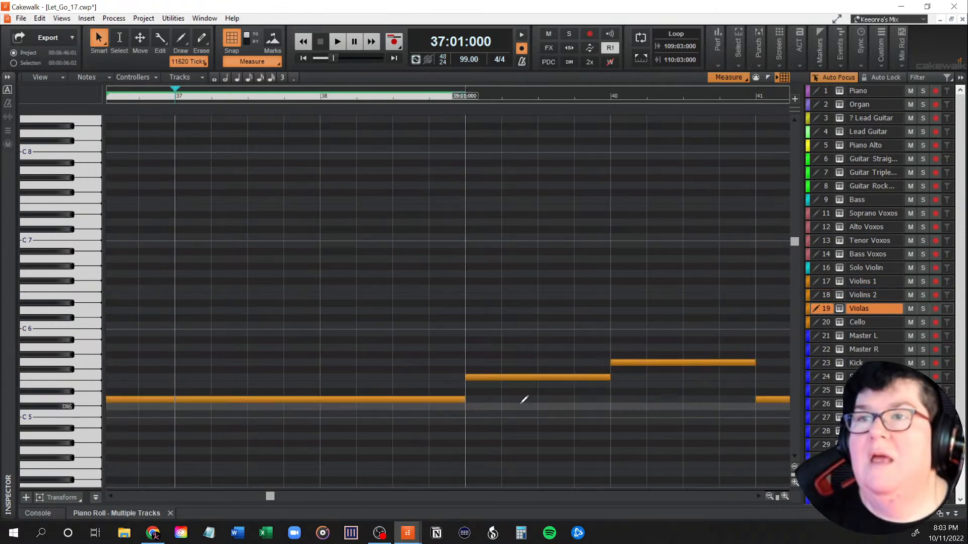
Step: Extend the Cello D3 note from measure 37 to the start of measure 39
left_click(827, 319)
scroll(361, 380, "down", 5)
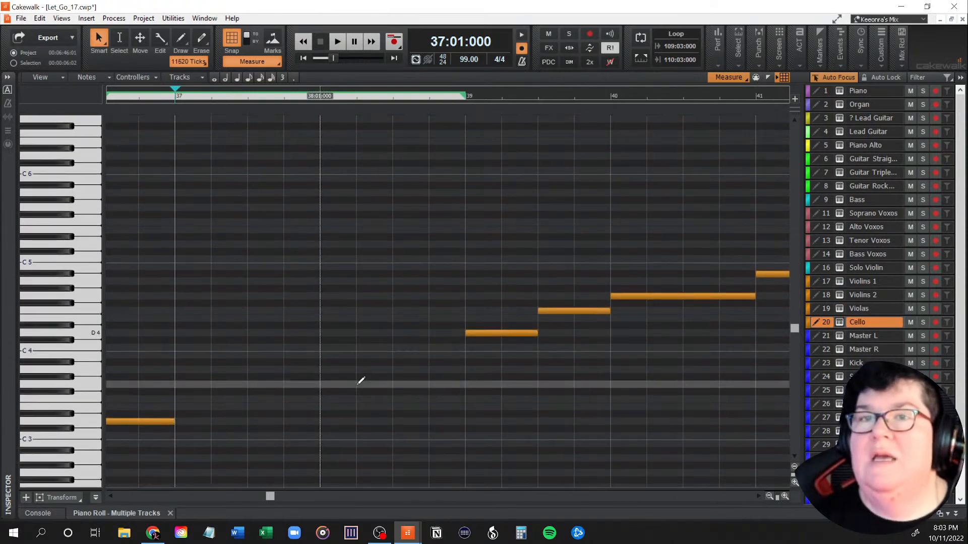
scroll(361, 380, "down", 3)
left_click_drag(171, 354, 471, 353)
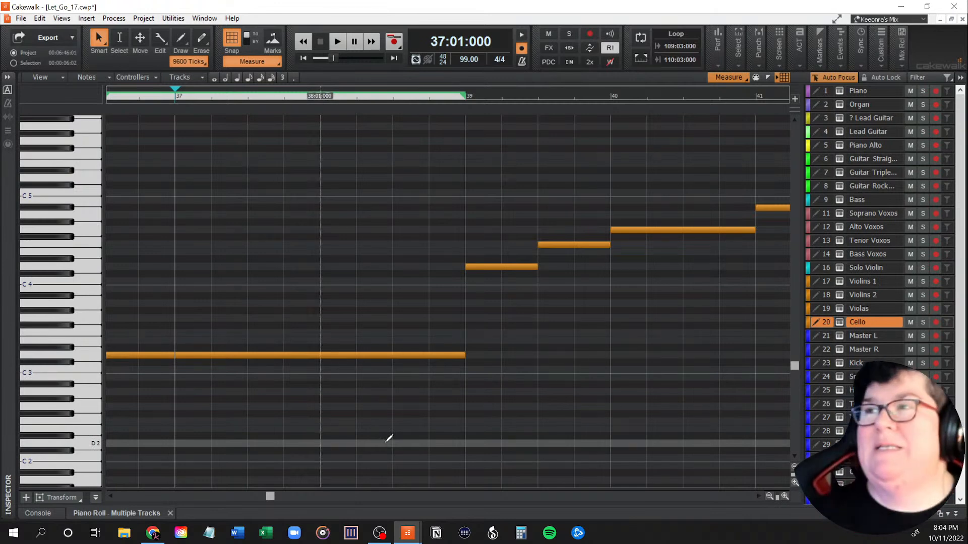
Step: Reduce the Piano Roll and review the tracks around the pre-chorus at measures 37 to 39
left_click_drag(270, 498, 268, 500)
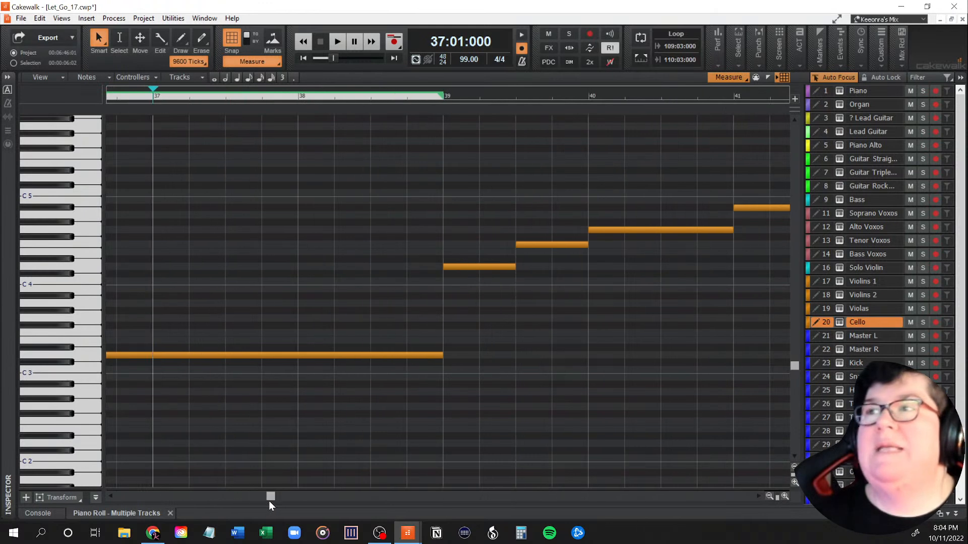
left_click_drag(412, 75, 394, 469)
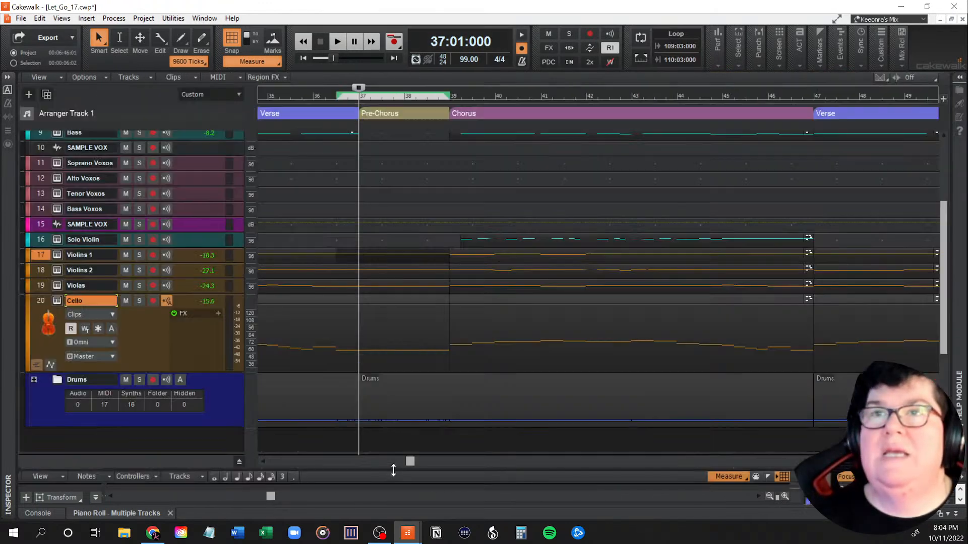
scroll(434, 384, "up", 3)
scroll(435, 384, "down", 2)
scroll(437, 385, "up", 1)
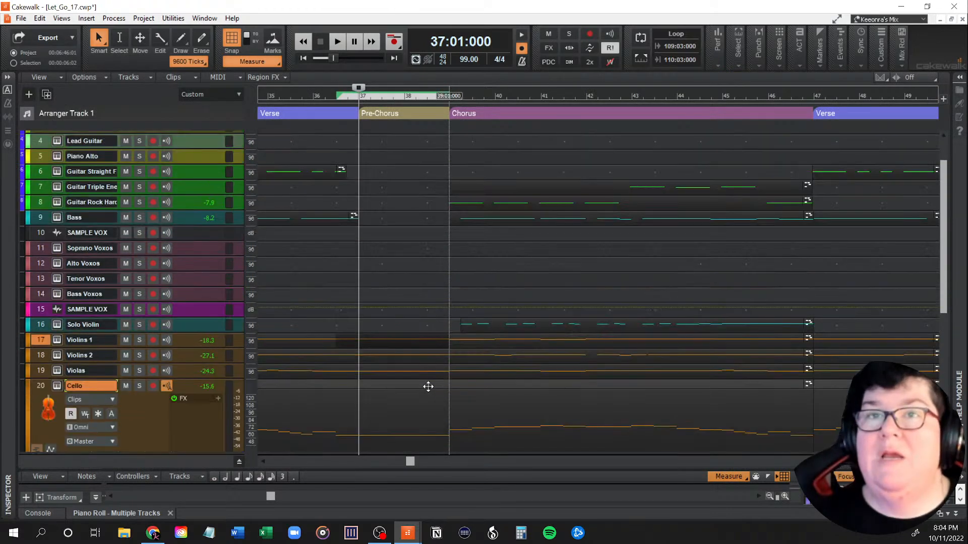
Step: Solo the Violins 1, Violins 2, Violas and Cello tracks and play them from measure 37 into the chorus
left_click_drag(143, 341, 139, 387)
scroll(522, 390, "down", 2)
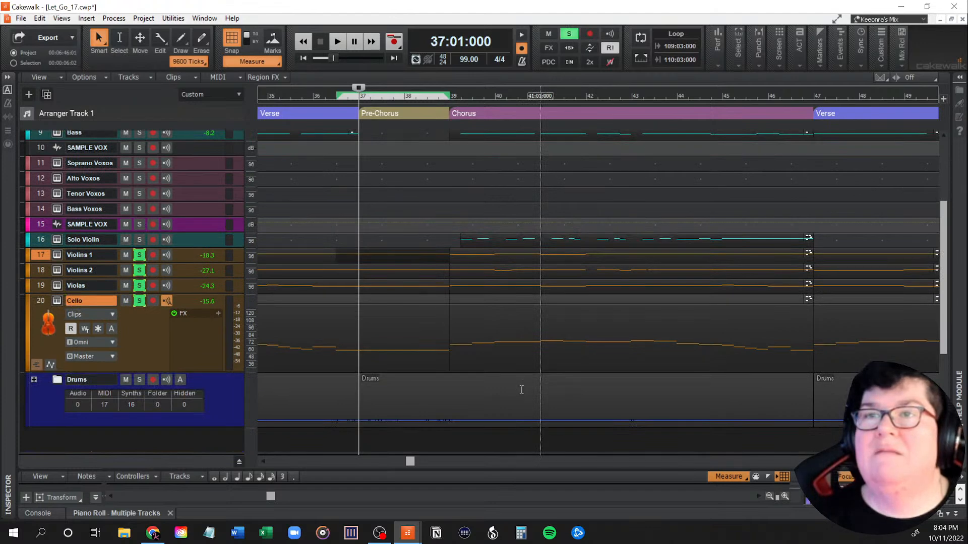
key("space")
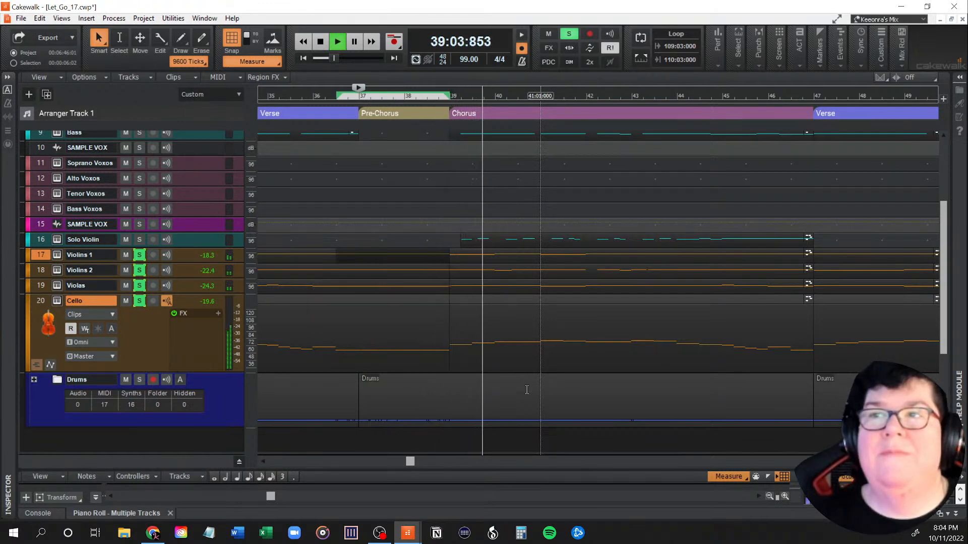
key("space")
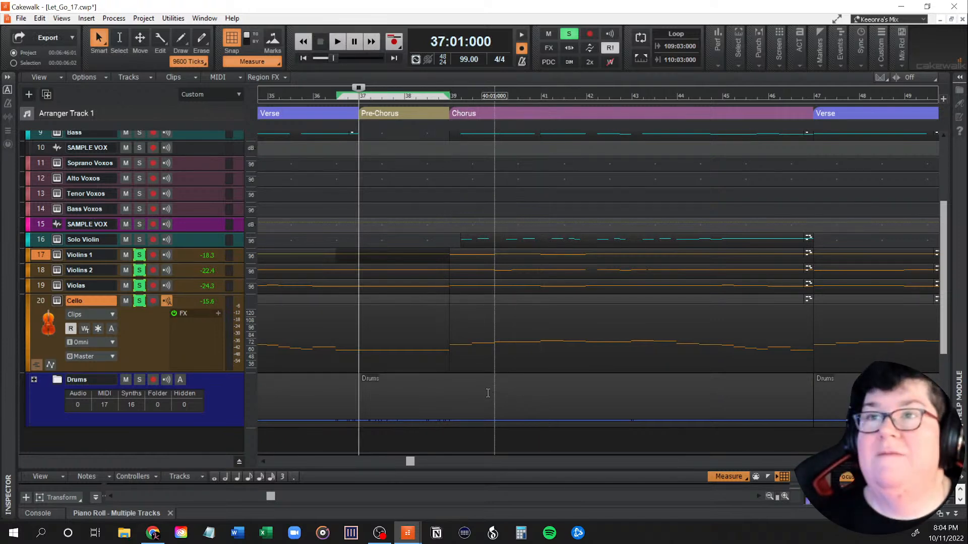
Step: Unsolo the Violins 1, Violins 2, Violas and Cello tracks
left_click_drag(412, 461, 478, 461)
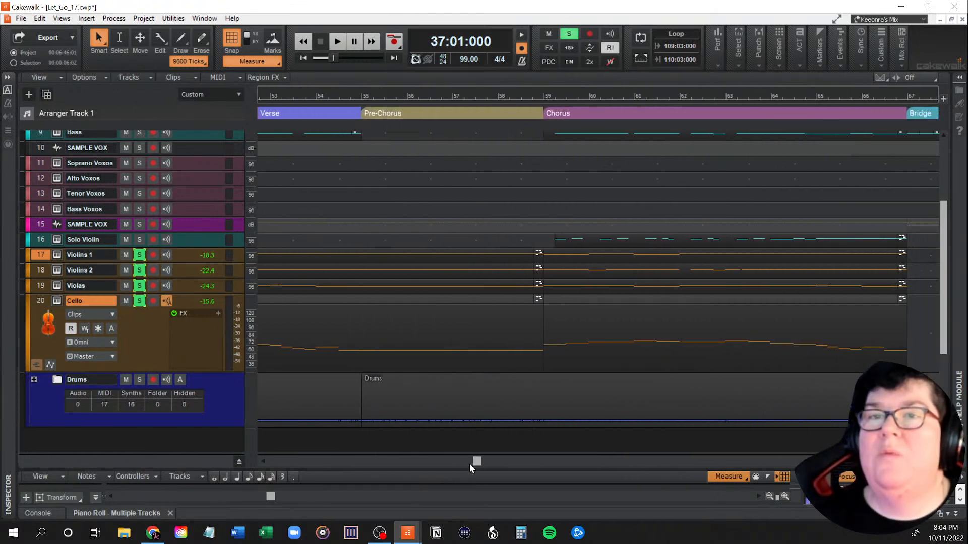
scroll(402, 328, "up", 3)
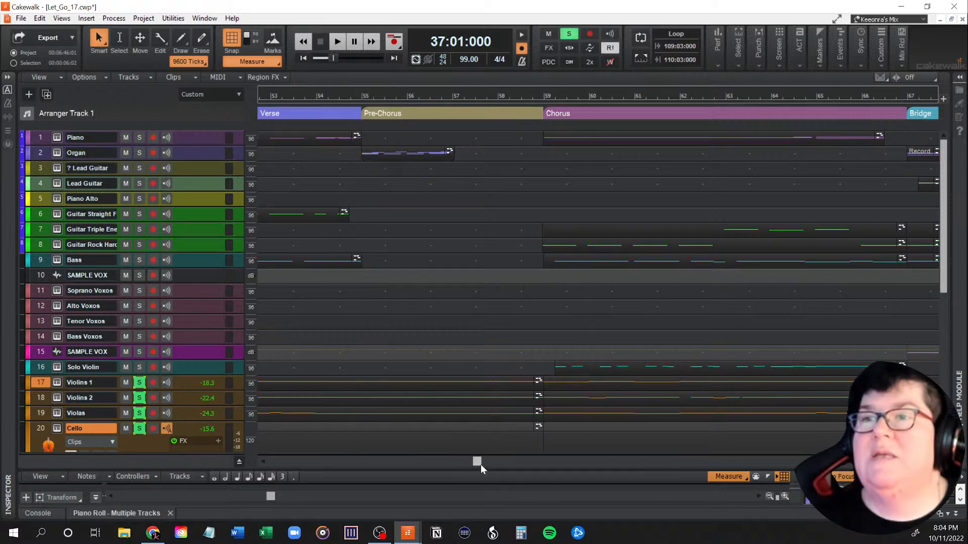
scroll(460, 372, "down", 3)
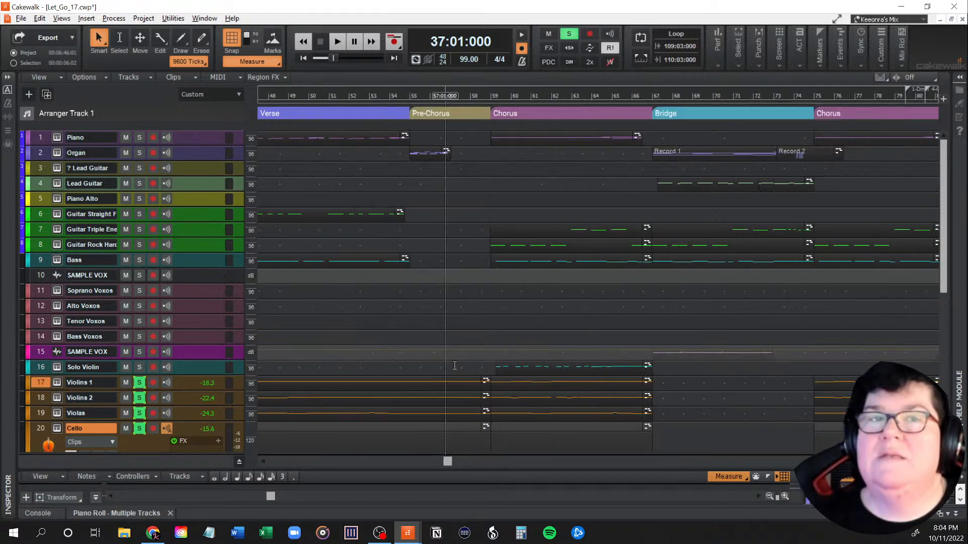
left_click(139, 382)
left_click(139, 398)
left_click_drag(139, 407, 139, 428)
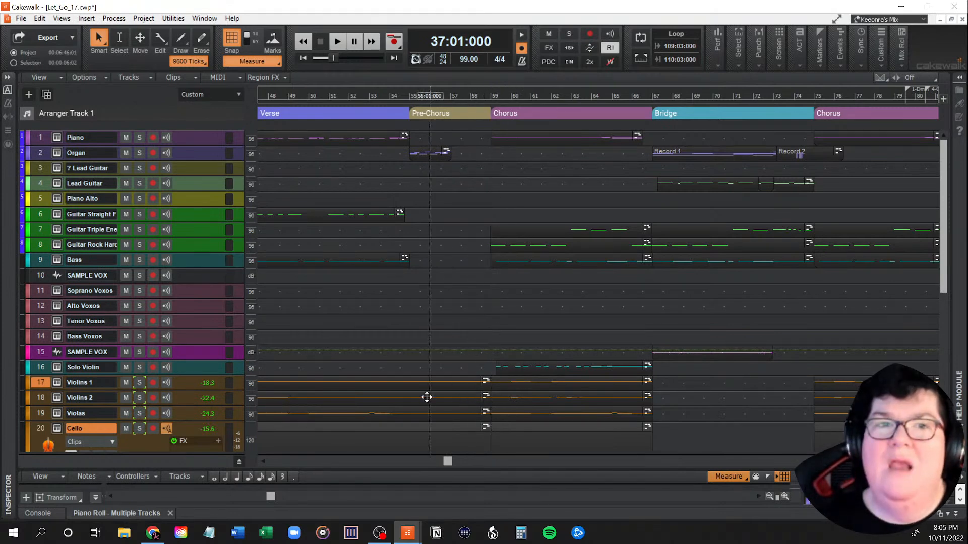
Step: Review the instrument tracks across the pre-chorus at measures 55 to 59 and its neighbouring sections
scroll(427, 397, "down", 3)
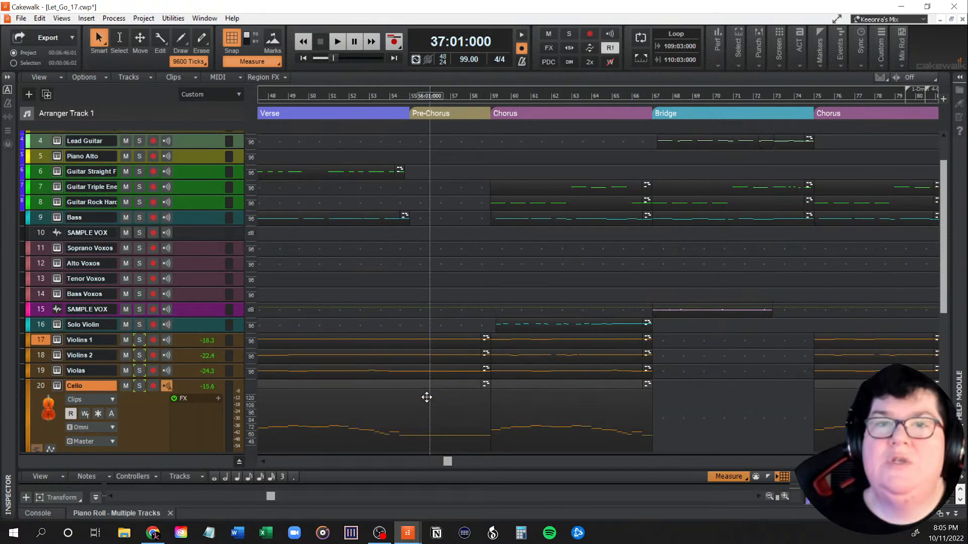
scroll(427, 398, "down", 3)
scroll(427, 398, "up", 6)
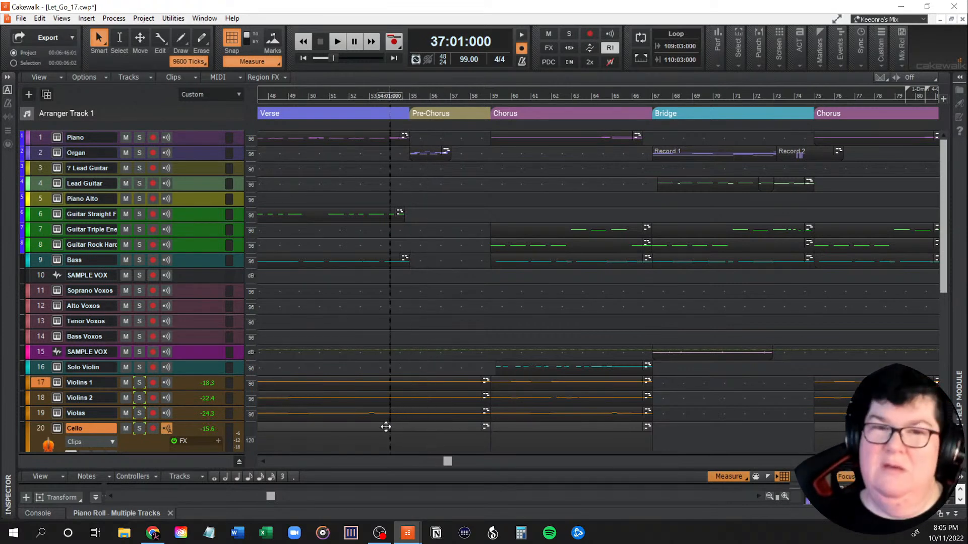
scroll(399, 424, "down", 3)
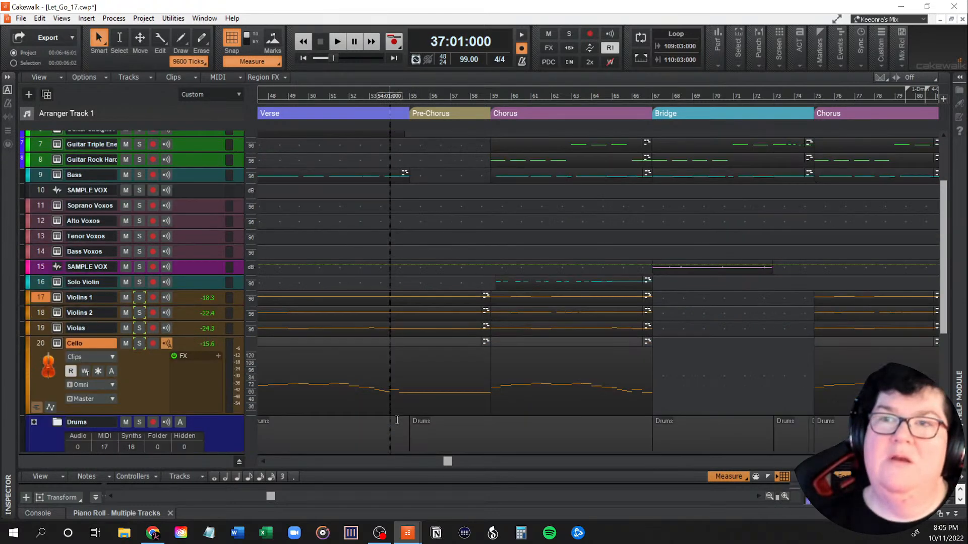
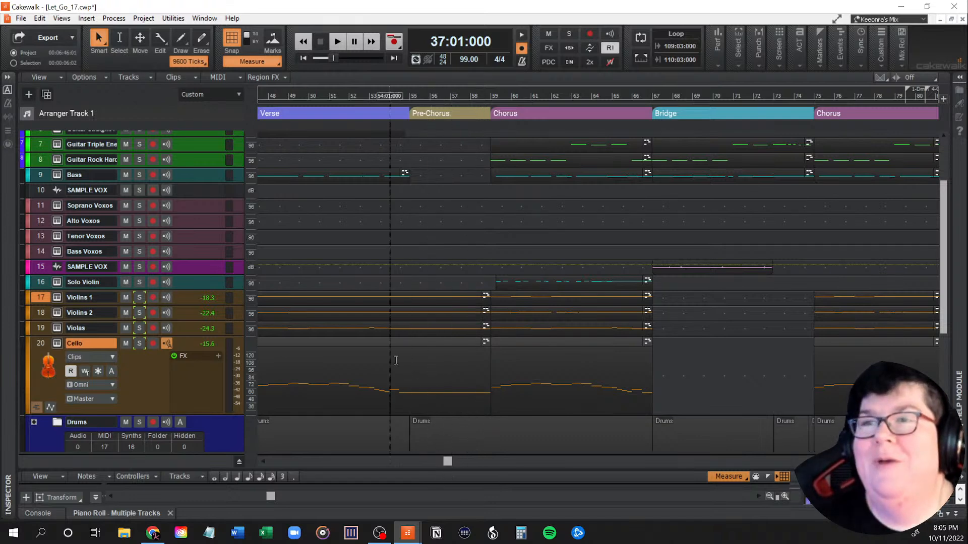
Step: Compare the pre-chorus sections across the arrangement and place the playhead at measure 57, midway through the last pre-chorus
scroll(396, 355, "down", 2)
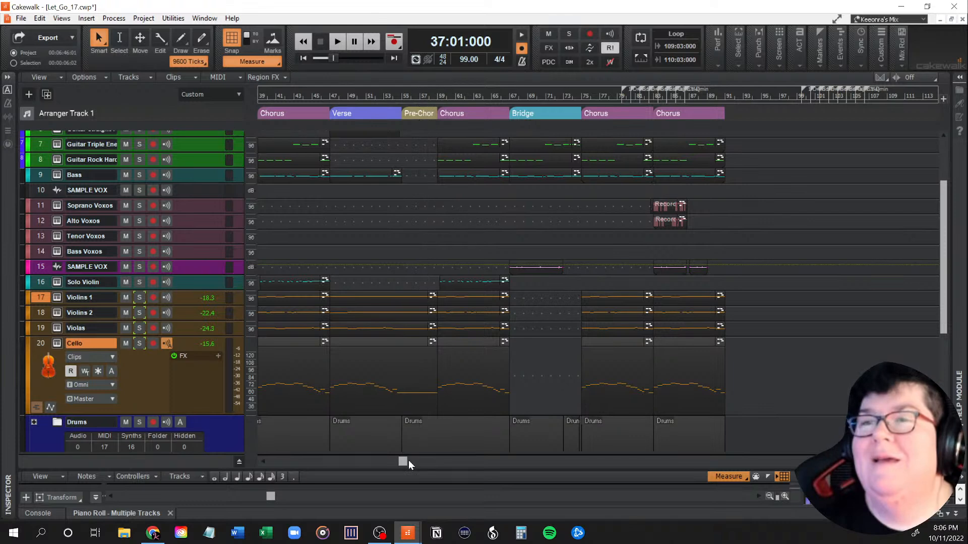
left_click_drag(404, 463, 301, 460)
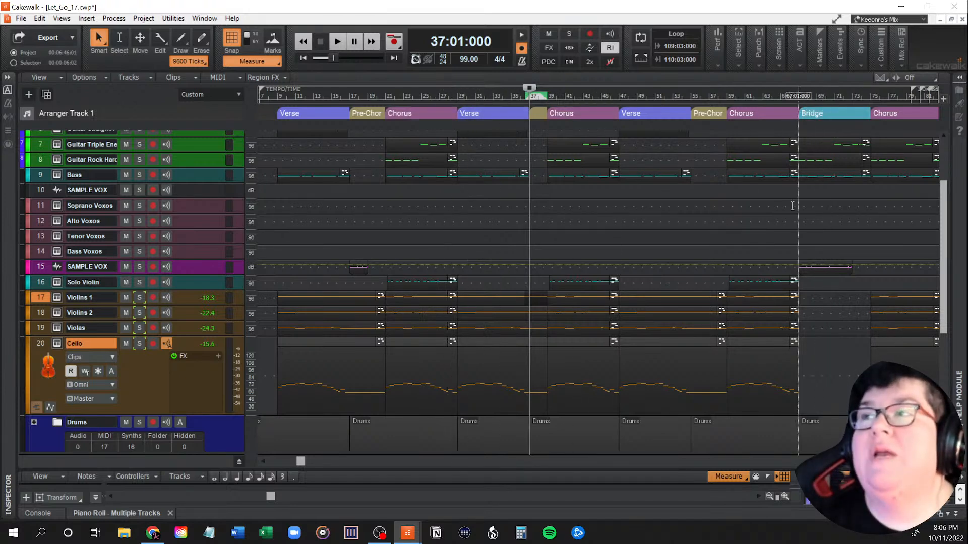
left_click_drag(269, 496, 291, 498)
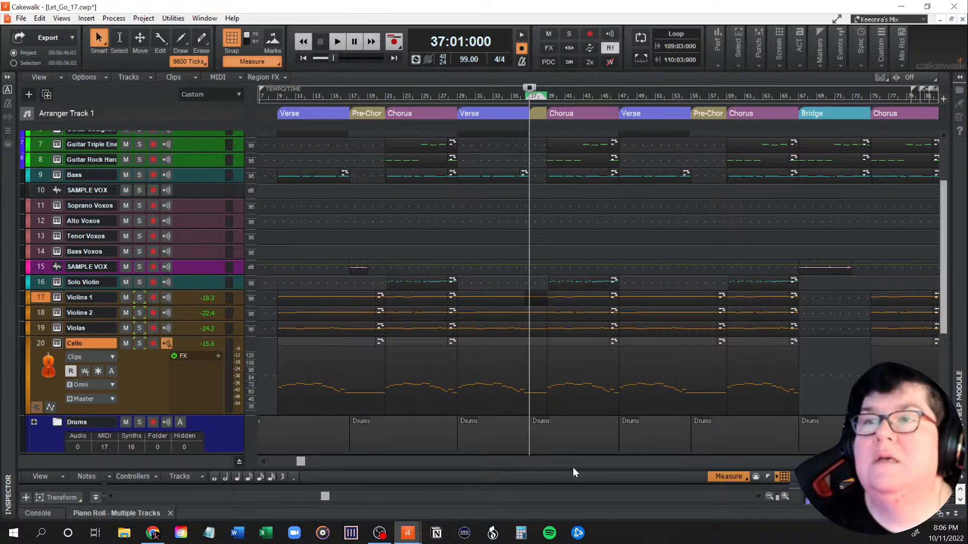
scroll(814, 417, "down", 1)
scroll(815, 417, "up", 1)
left_click_drag(309, 462, 414, 472)
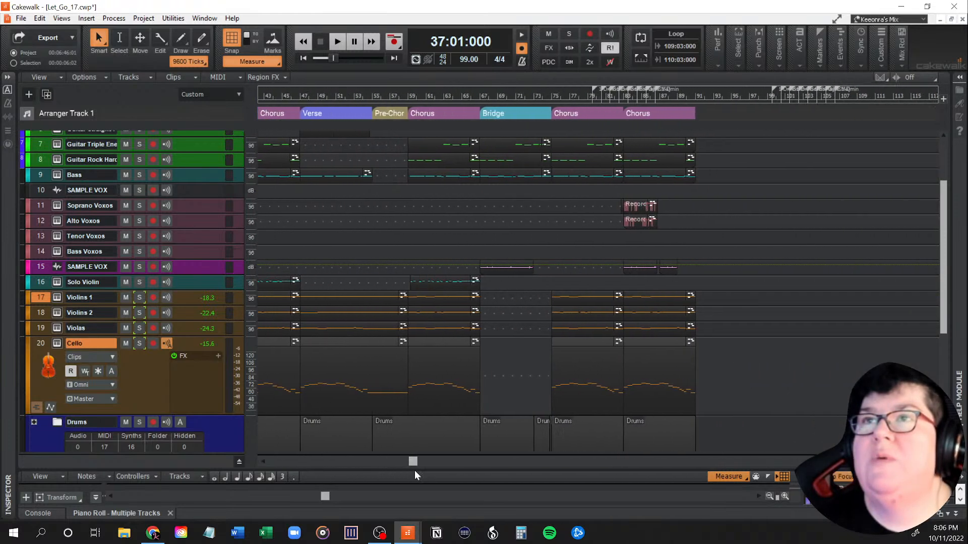
left_click(390, 93)
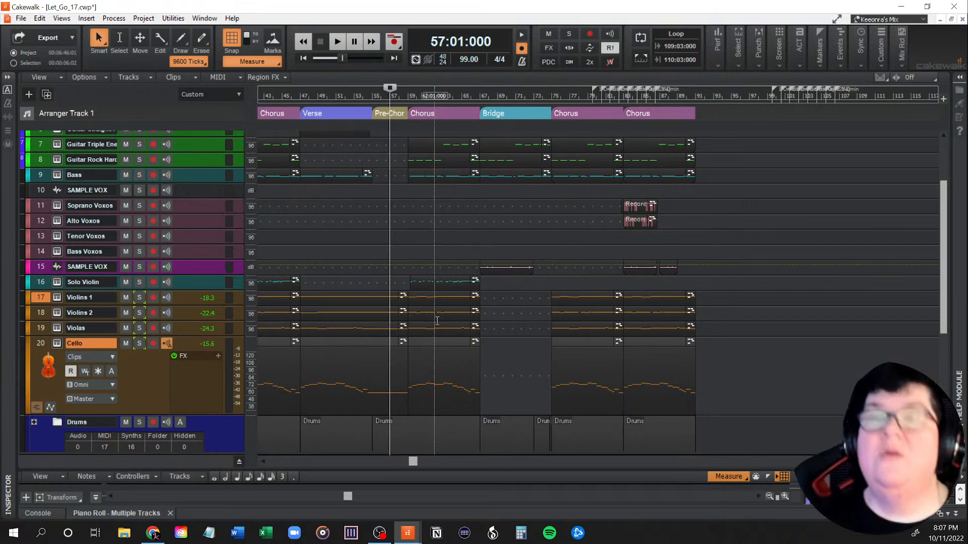
scroll(441, 333, "up", 2, "ctrl")
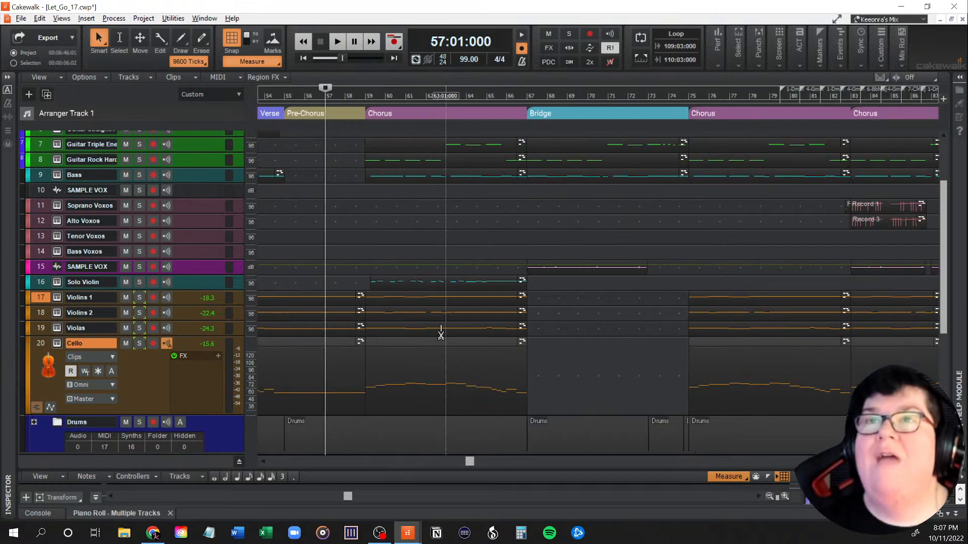
scroll(442, 330, "up", 1, "ctrl")
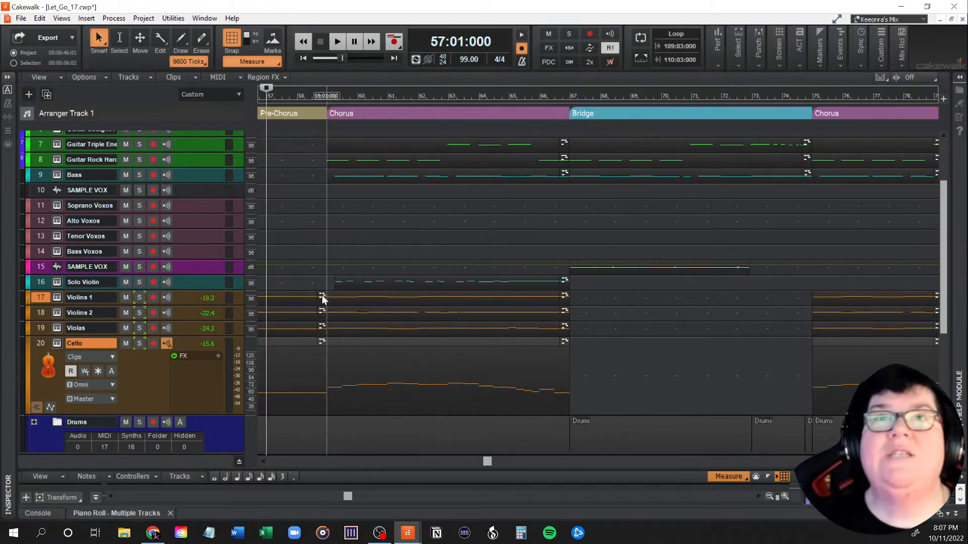
Step: Save the project as a new version named Let_Go_18.cwp
left_click(21, 18)
left_click(36, 104)
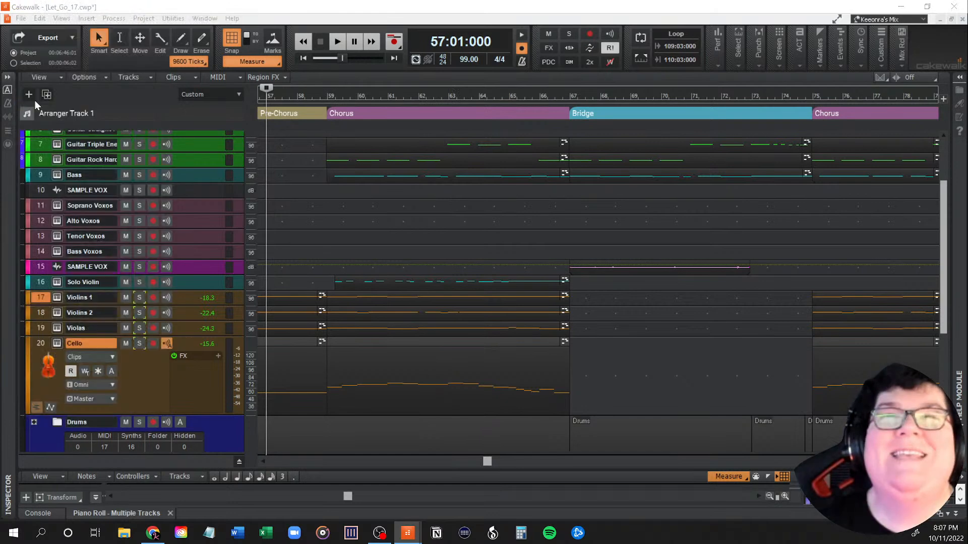
left_click(466, 358)
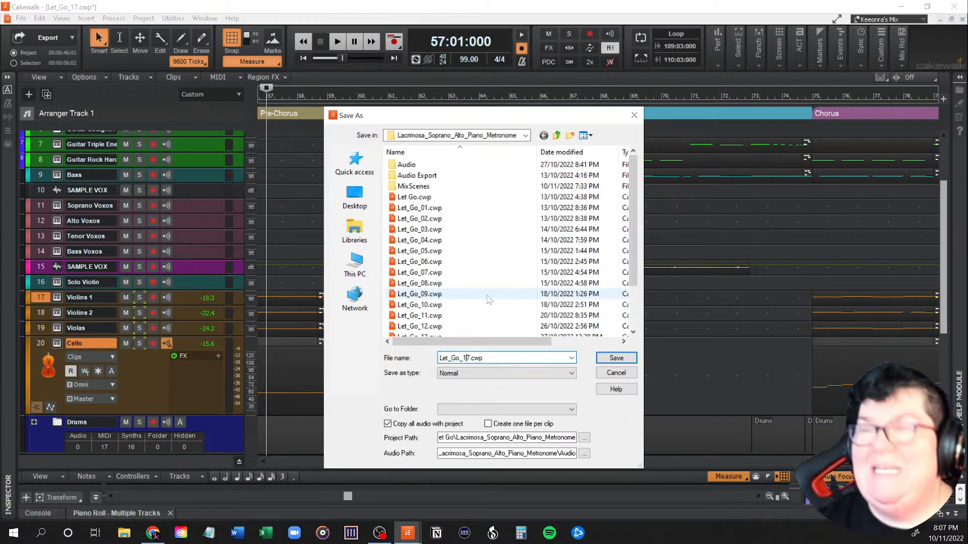
key("Delete")
type("8")
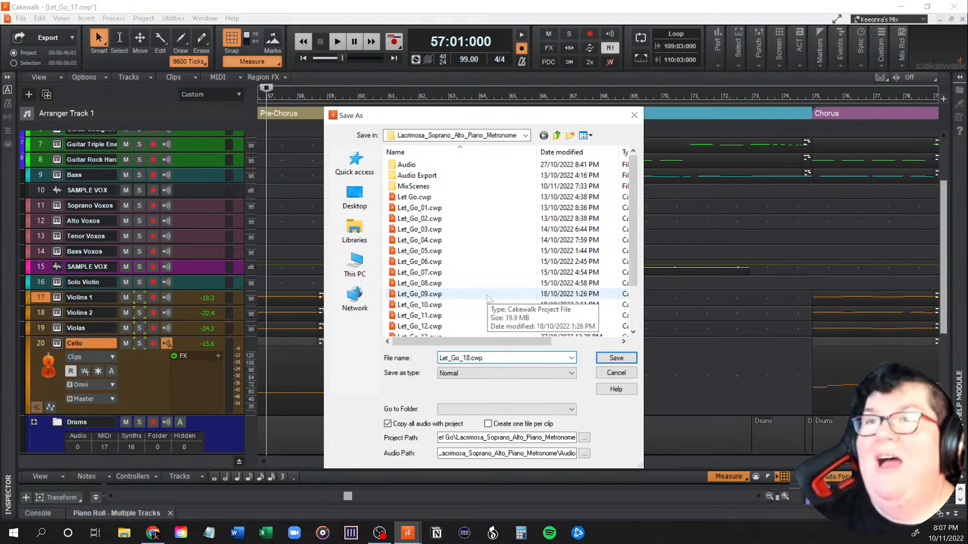
left_click(619, 359)
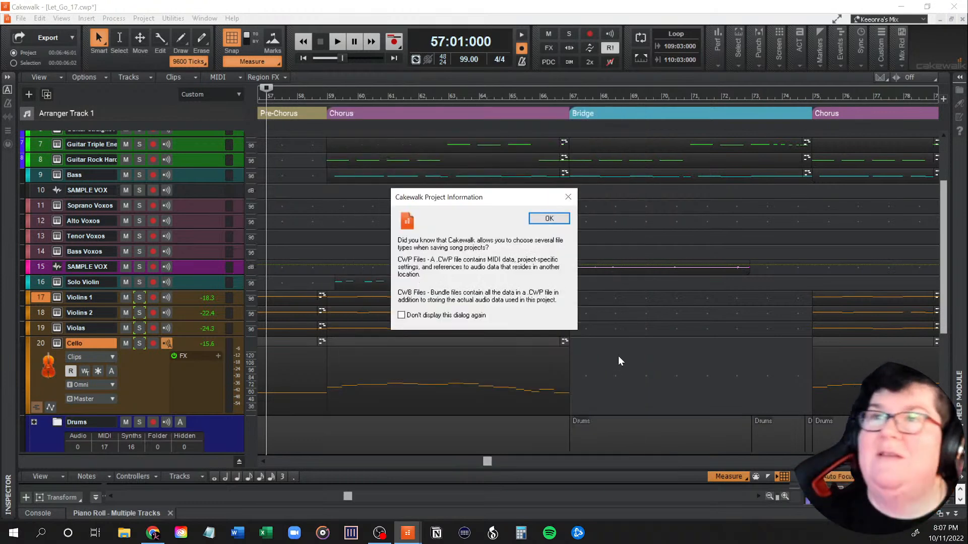
left_click(552, 218)
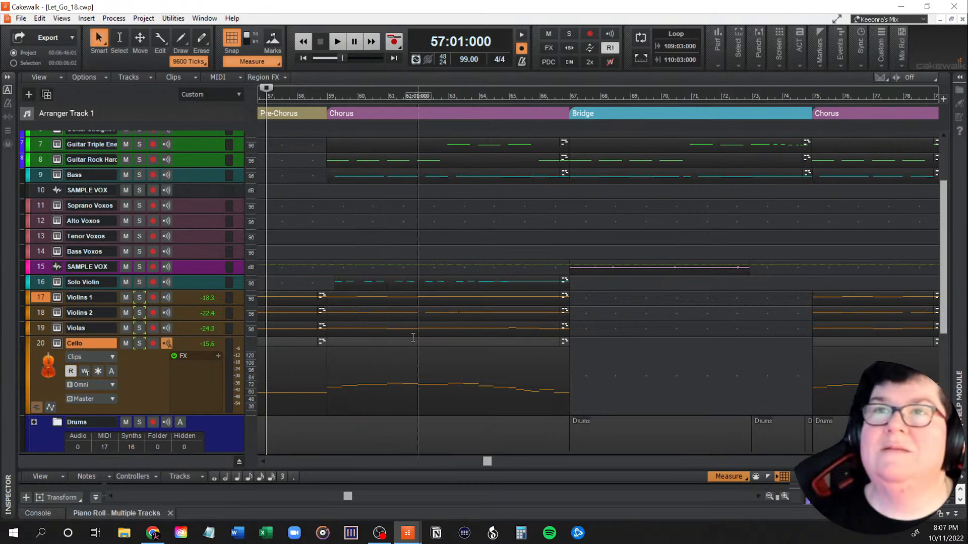
Step: Examine which instruments play in the pre-chorus at measures 55 to 59 and how they lead into the chorus
left_click_drag(488, 460, 471, 462)
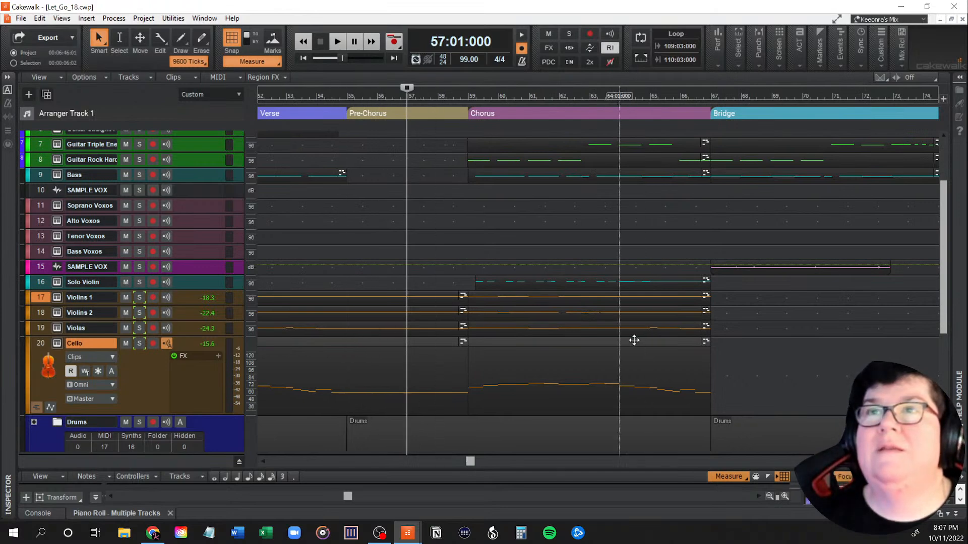
scroll(635, 344, "down", 3)
scroll(636, 346, "up", 5)
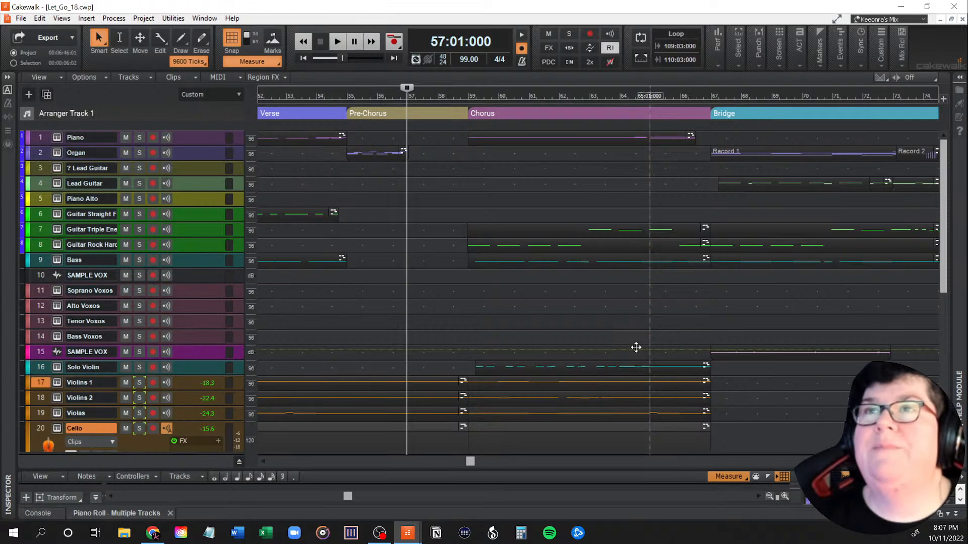
scroll(635, 348, "down", 5)
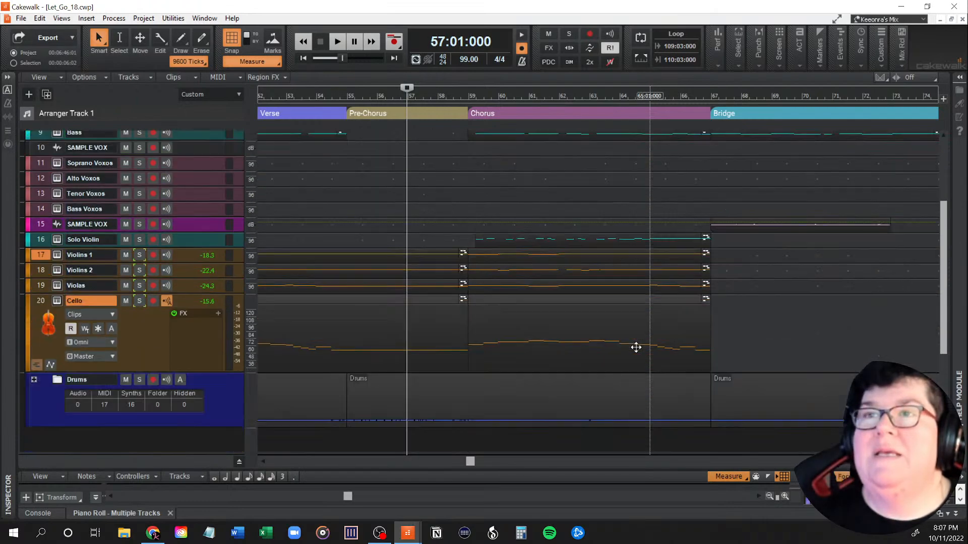
scroll(636, 348, "up", 5)
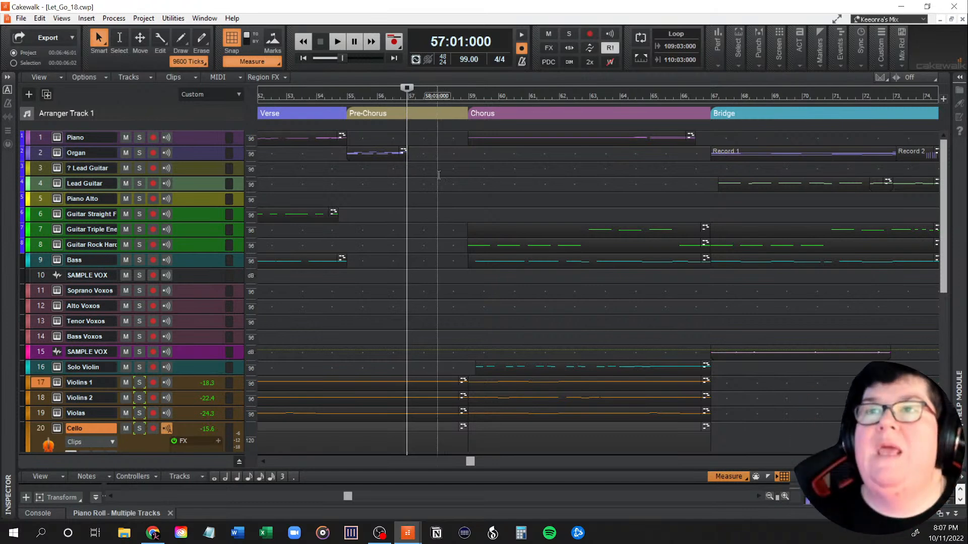
scroll(427, 386, "down", 3)
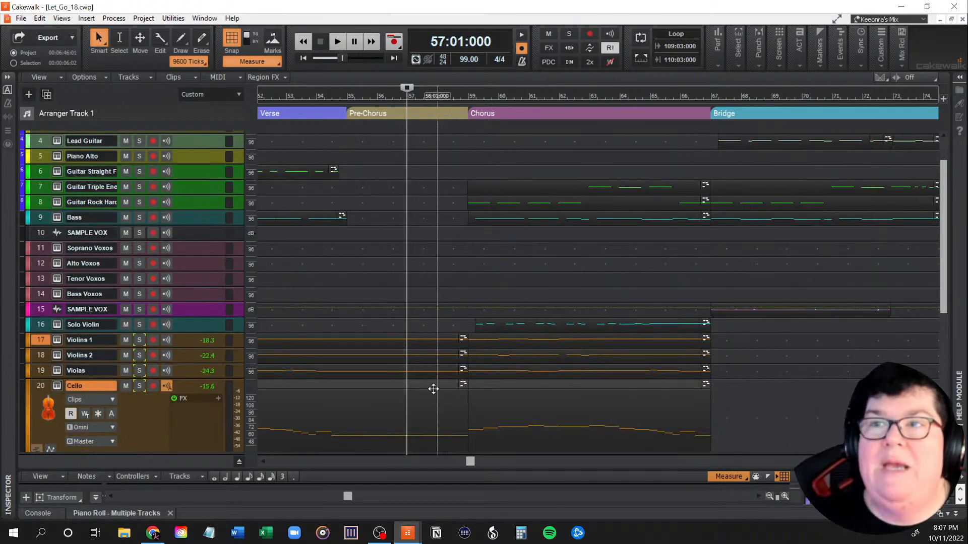
scroll(431, 403, "down", 3)
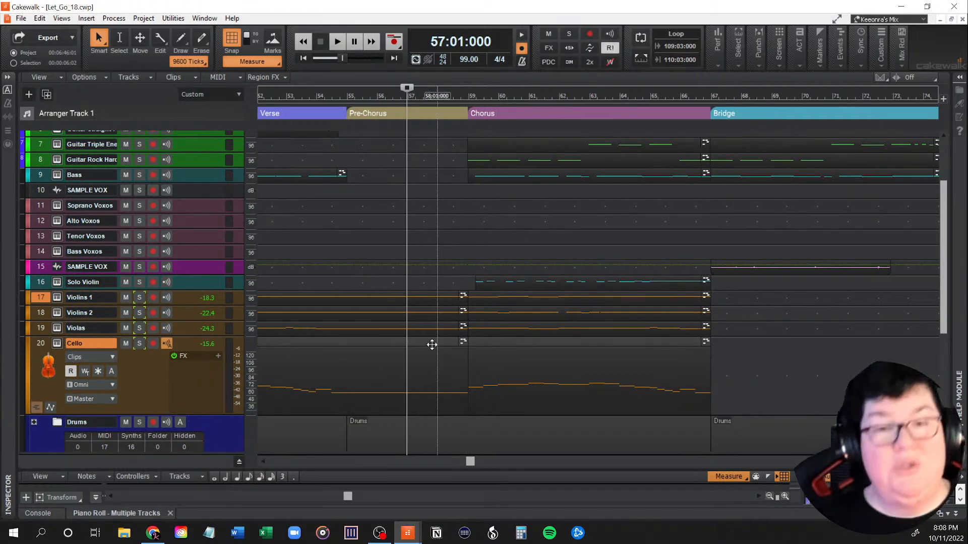
scroll(432, 345, "up", 6)
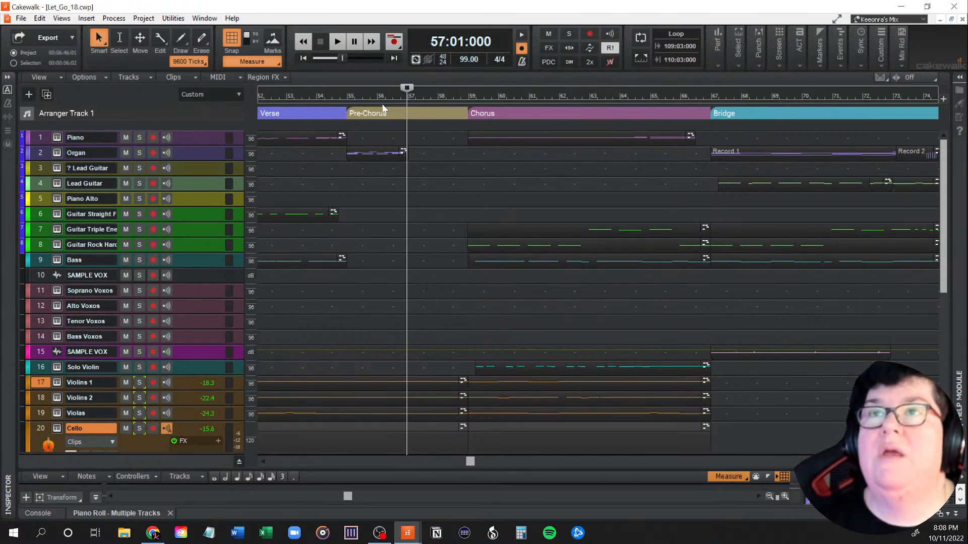
mouse_move(348, 95)
left_mouse_down()
mouse_move(443, 89)
mouse_move(407, 96)
left_mouse_up()
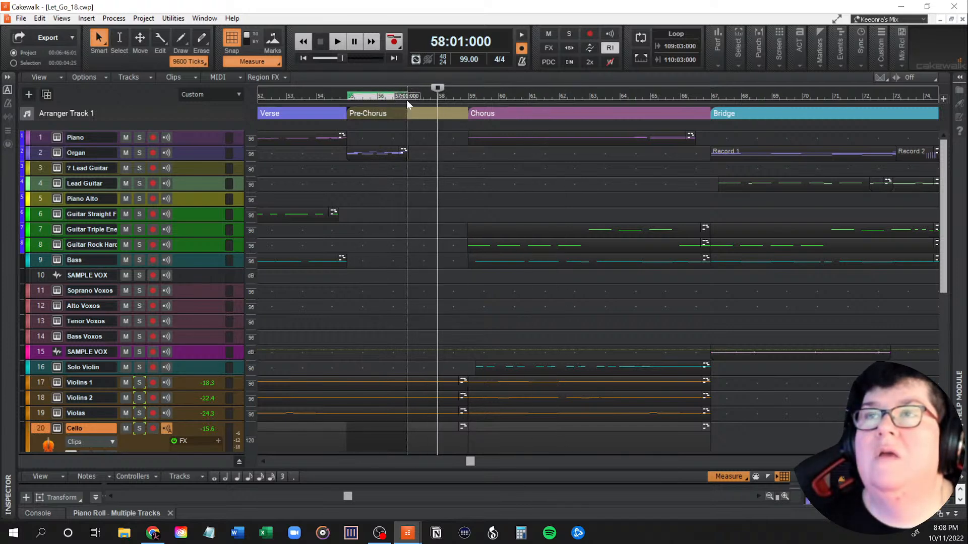
left_click(464, 41)
left_click(464, 41)
left_click(465, 40)
left_click(465, 40)
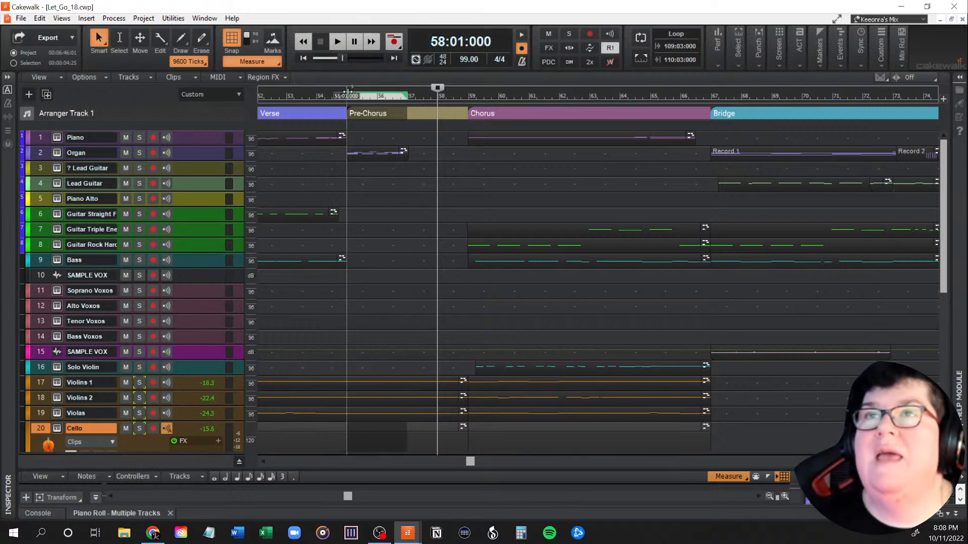
left_click(355, 91)
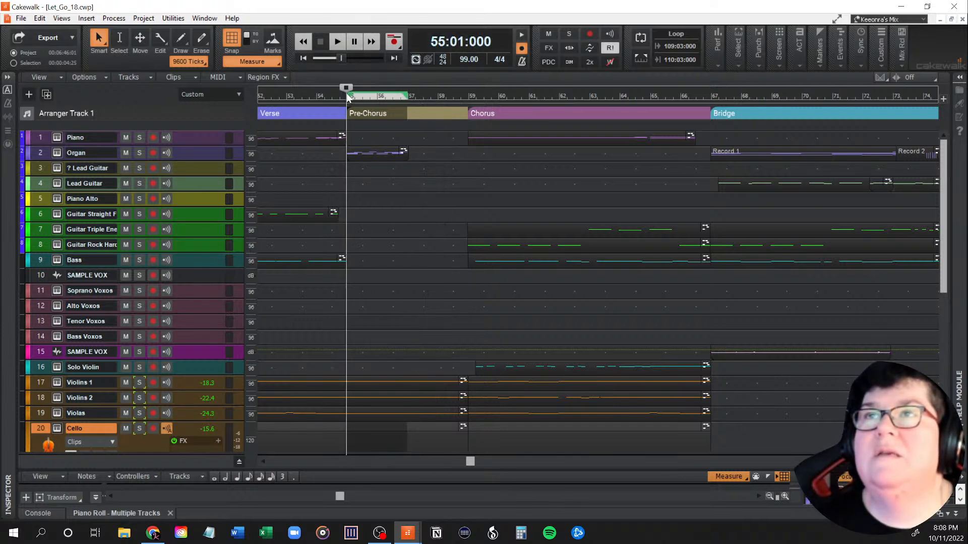
left_click(407, 92)
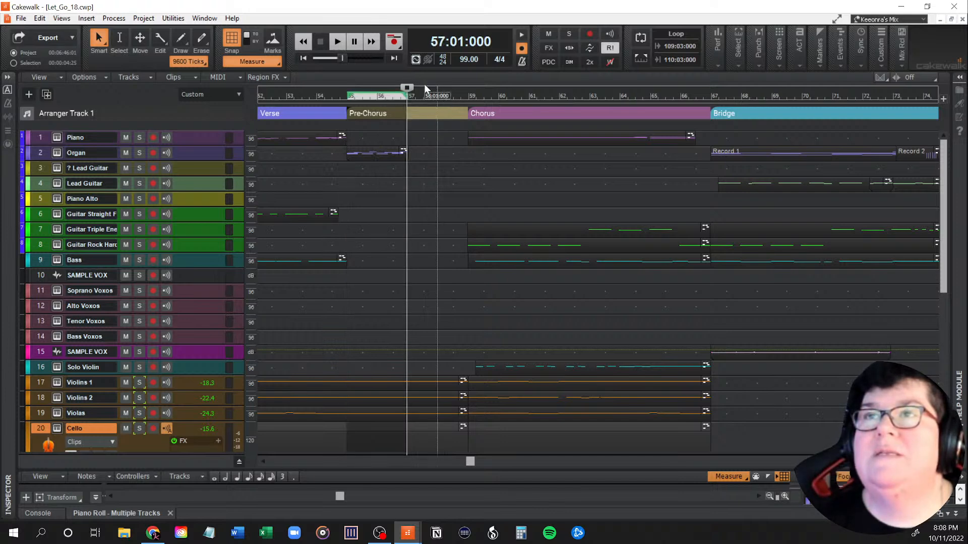
scroll(417, 200, "up", 4)
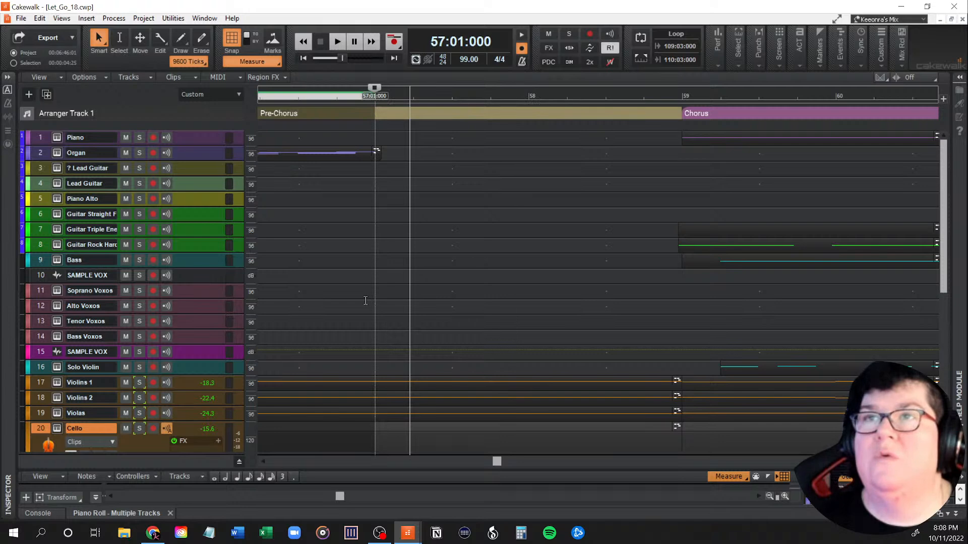
scroll(366, 301, "down", 4)
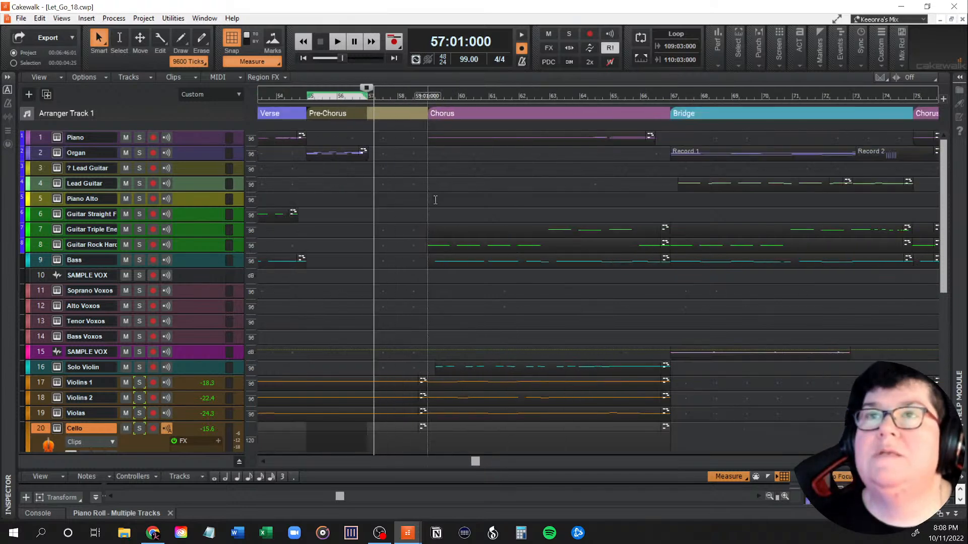
scroll(349, 319, "down", 5)
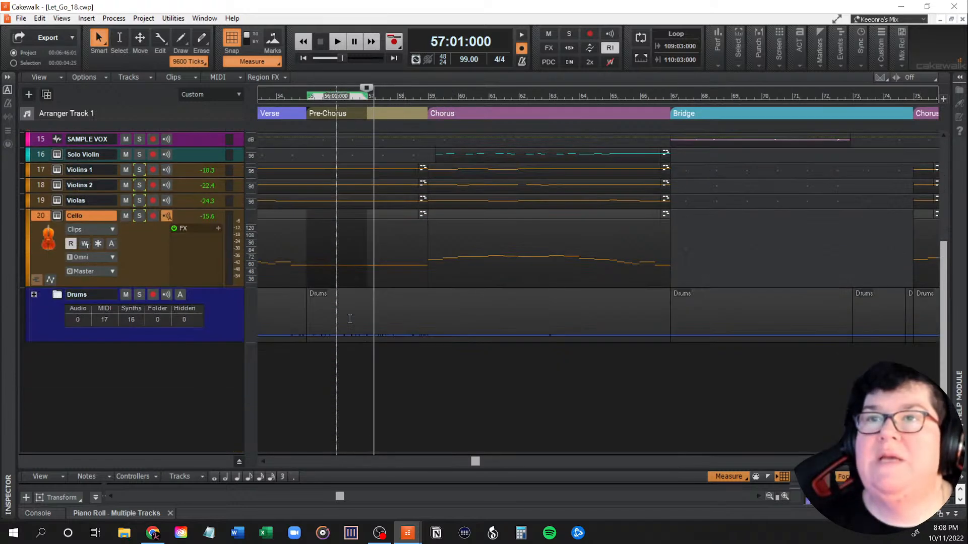
scroll(341, 363, "up", 5)
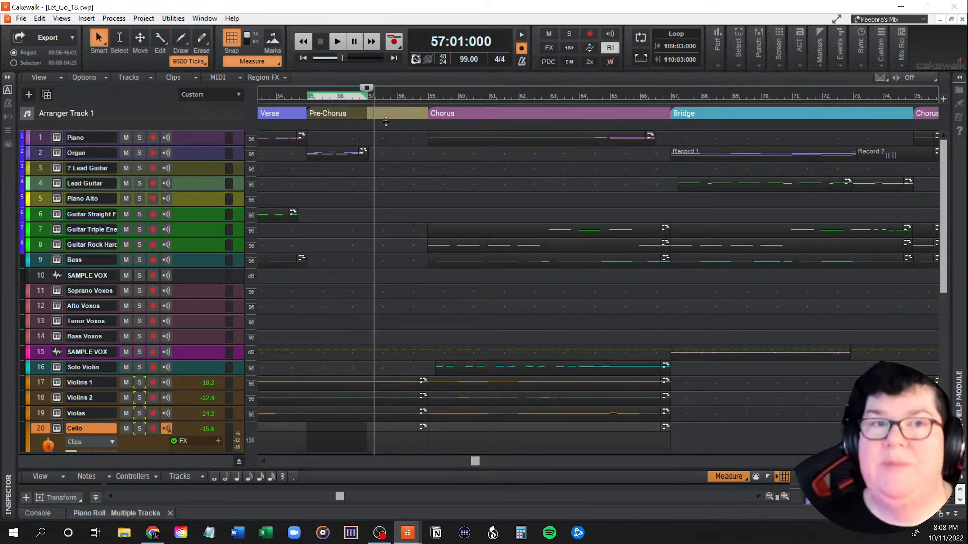
left_click(382, 160)
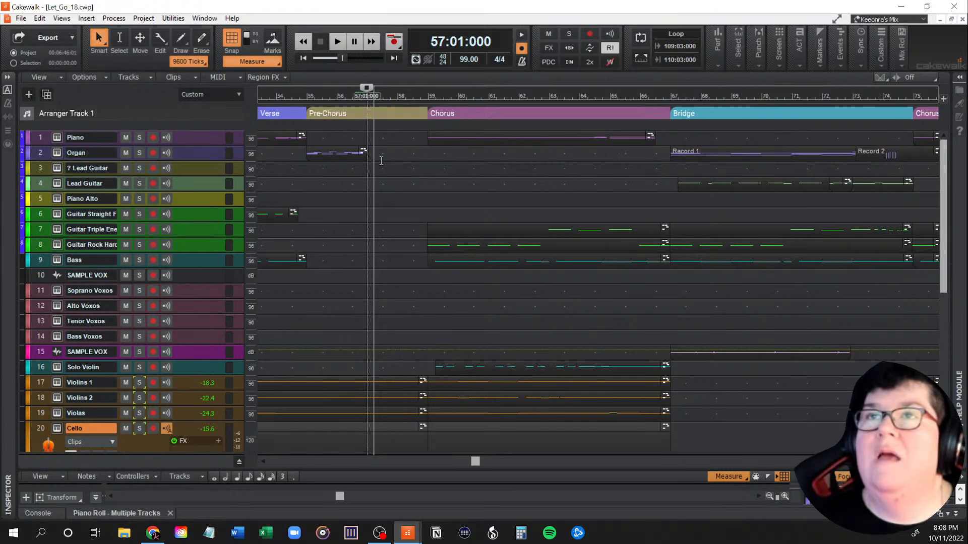
Step: Enable Ripple Edit All and delete measures 55 to 57 across all tracks, closing the gap before the chorus
left_click(921, 78)
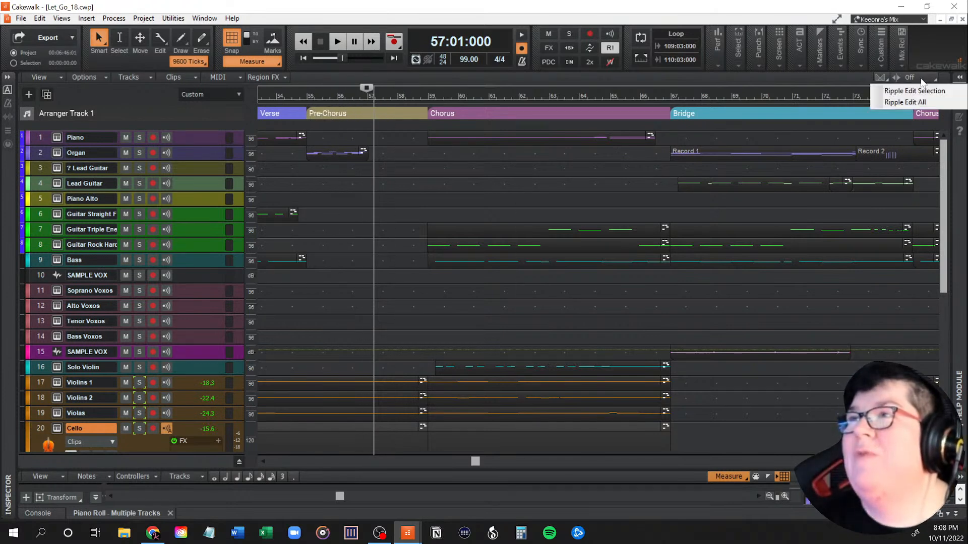
left_click(918, 103)
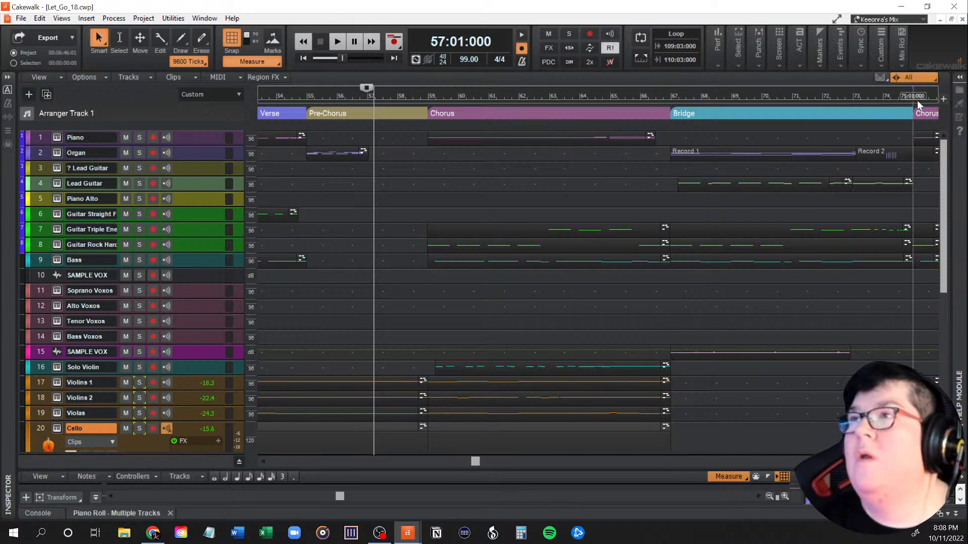
left_click_drag(307, 94, 366, 92)
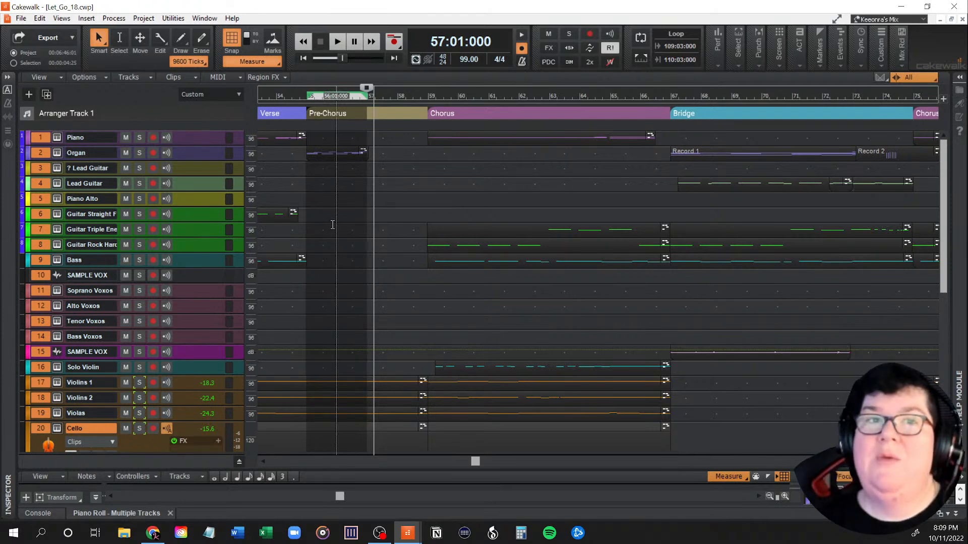
key("Delete")
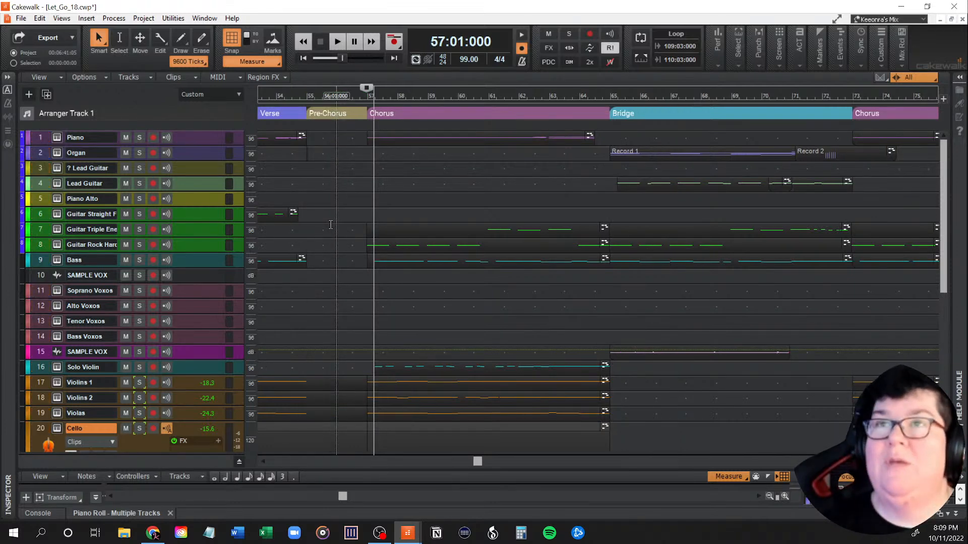
Step: Turn off Ripple Edit All and check the tracks around the shortened pre-chorus at measures 55 to 57
left_click(907, 77)
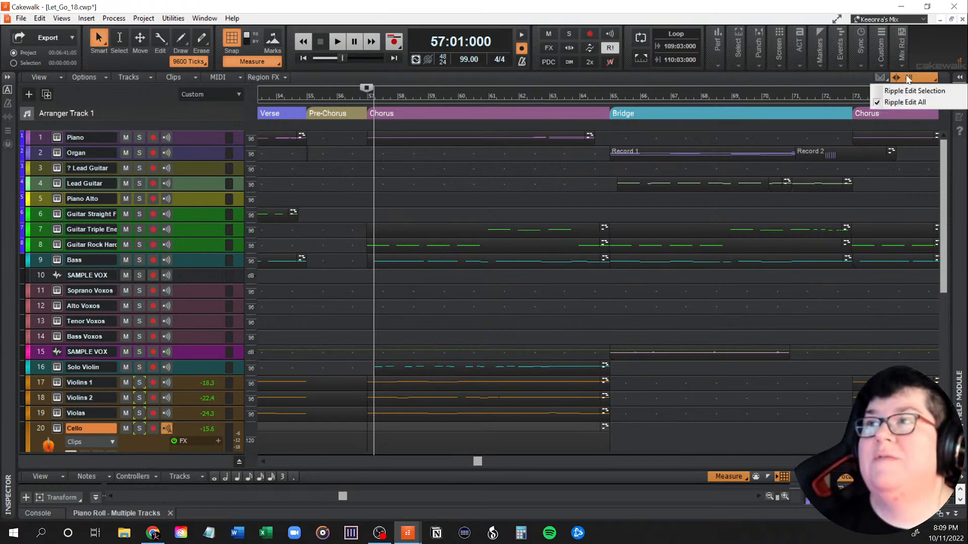
left_click(905, 102)
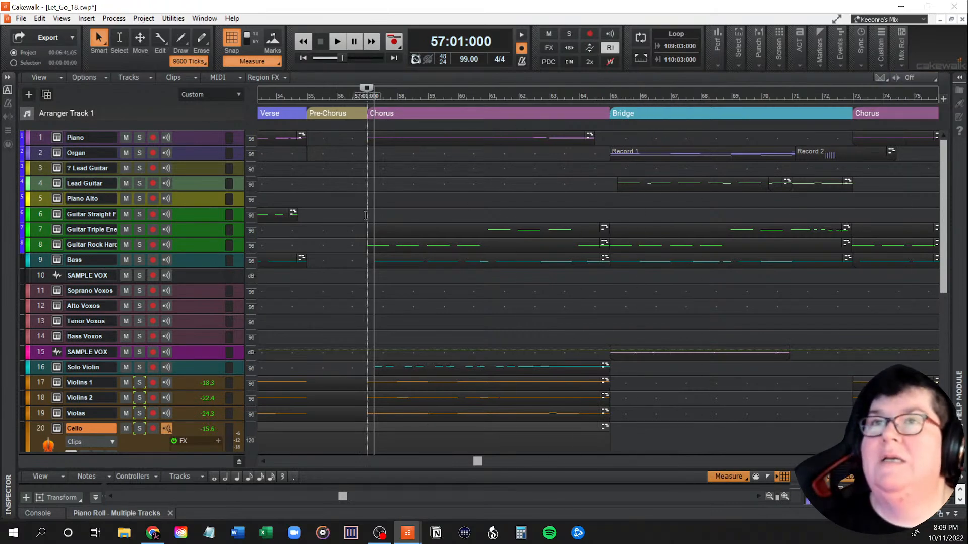
scroll(353, 236, "down", 5)
scroll(333, 245, "up", 5)
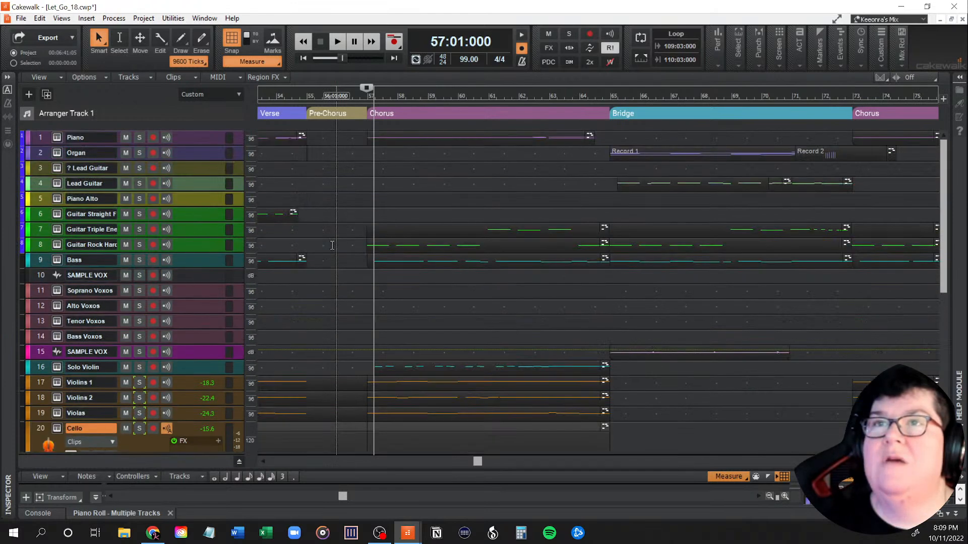
Step: Play the shortened pre-chorus from measure 55 into the chorus to hear the transition
left_click(311, 161)
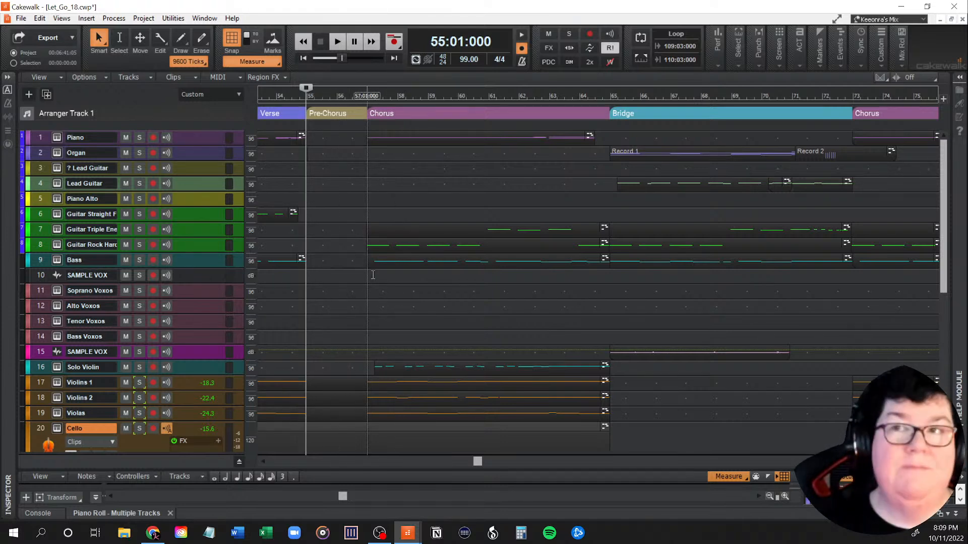
key("space")
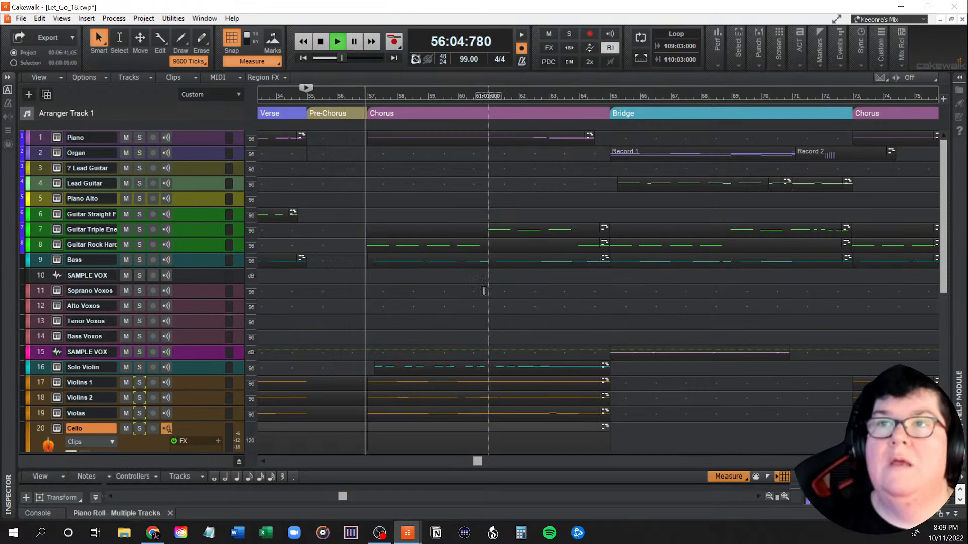
key("space")
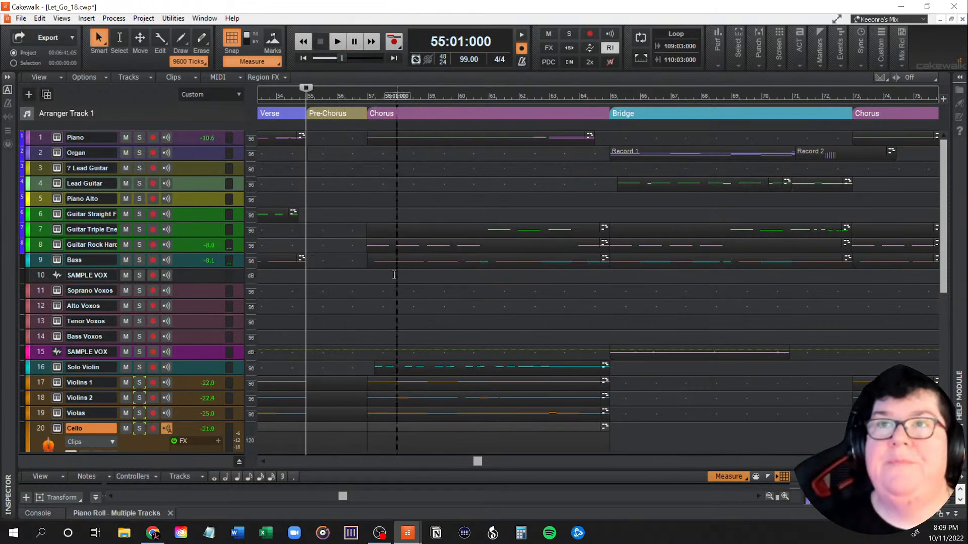
Step: Place the playhead at measure 54 and check how the string and drum tracks run through the pre-chorus
left_click(287, 173)
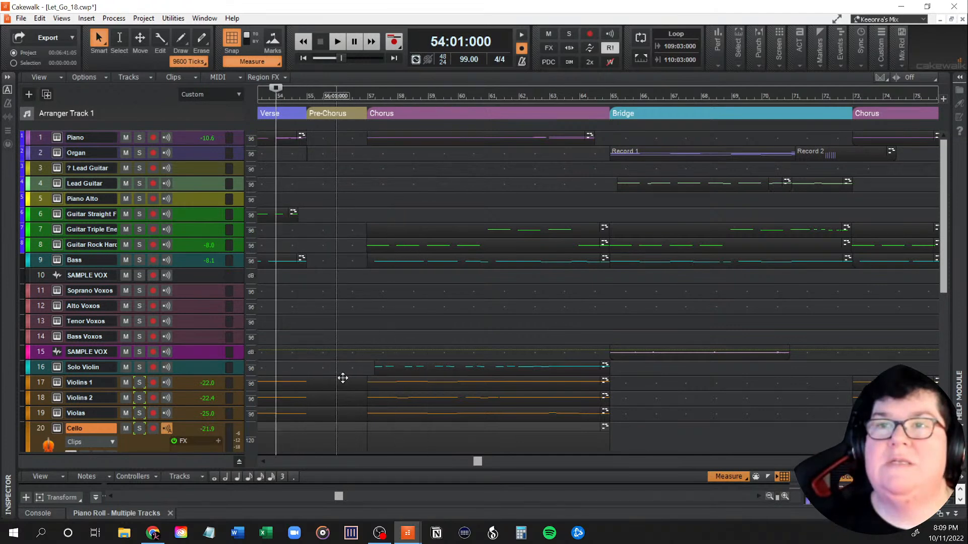
scroll(343, 378, "down", 3)
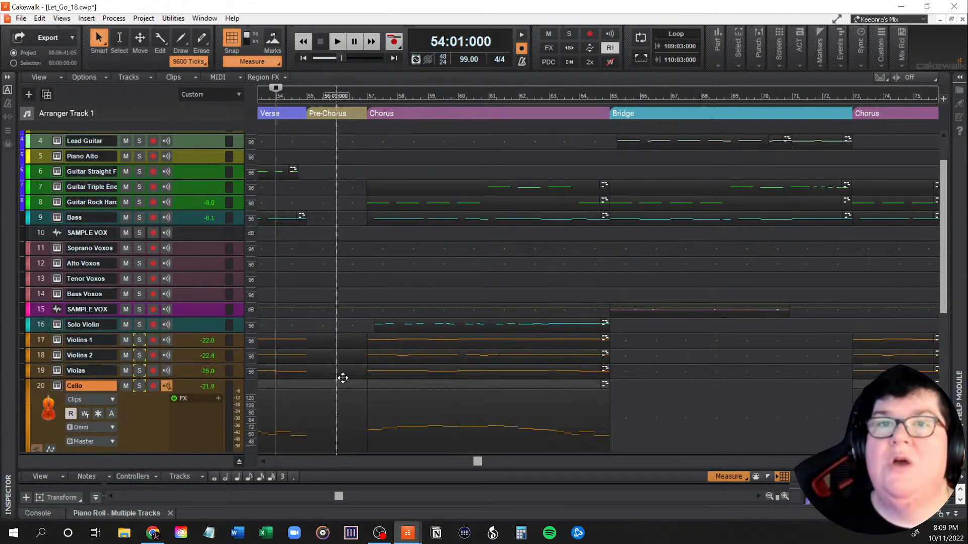
scroll(343, 378, "up", 3)
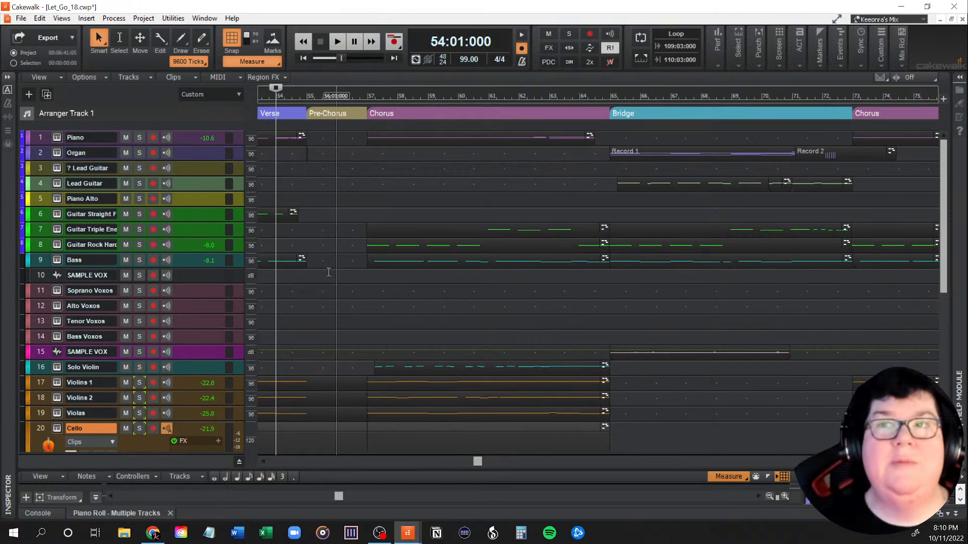
scroll(328, 272, "down", 4)
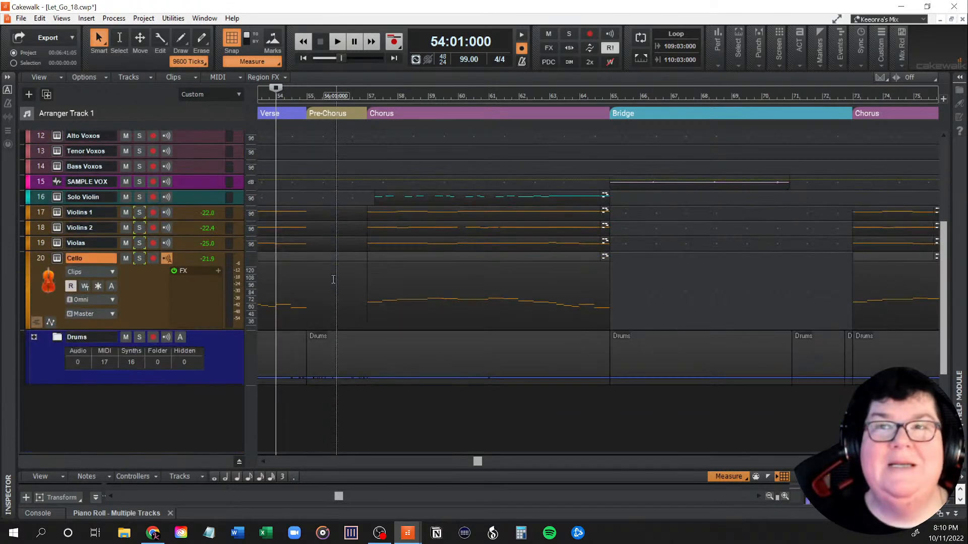
scroll(333, 279, "up", 4)
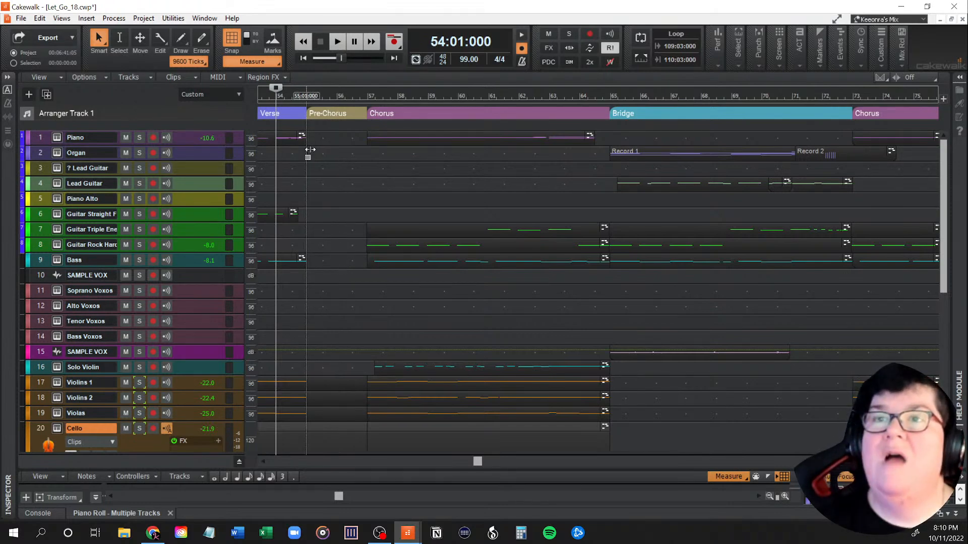
scroll(310, 241, "down", 3)
scroll(309, 241, "down", 2)
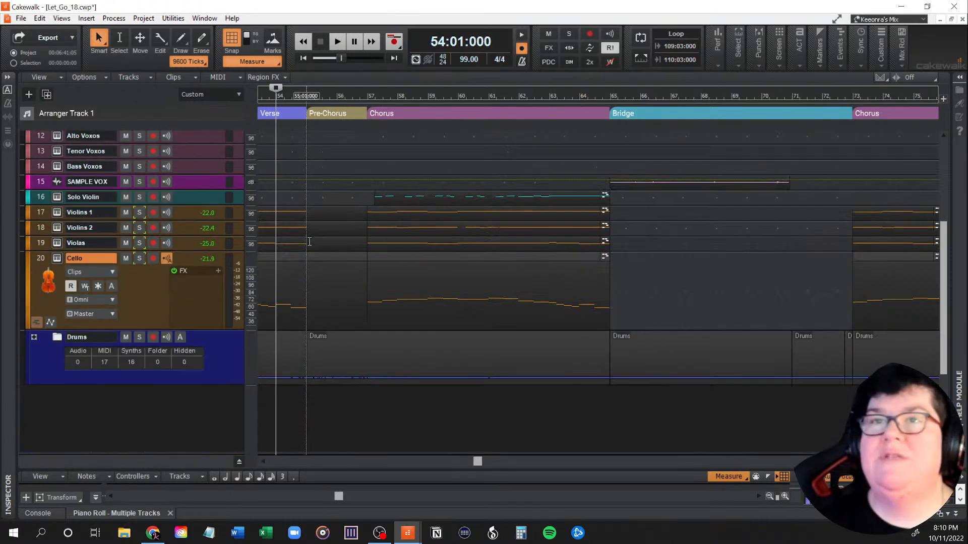
Step: In the Piano Roll, extend the Violins 1 D7 note in the second half of measure 54 to the start of measure 57
left_click(298, 211)
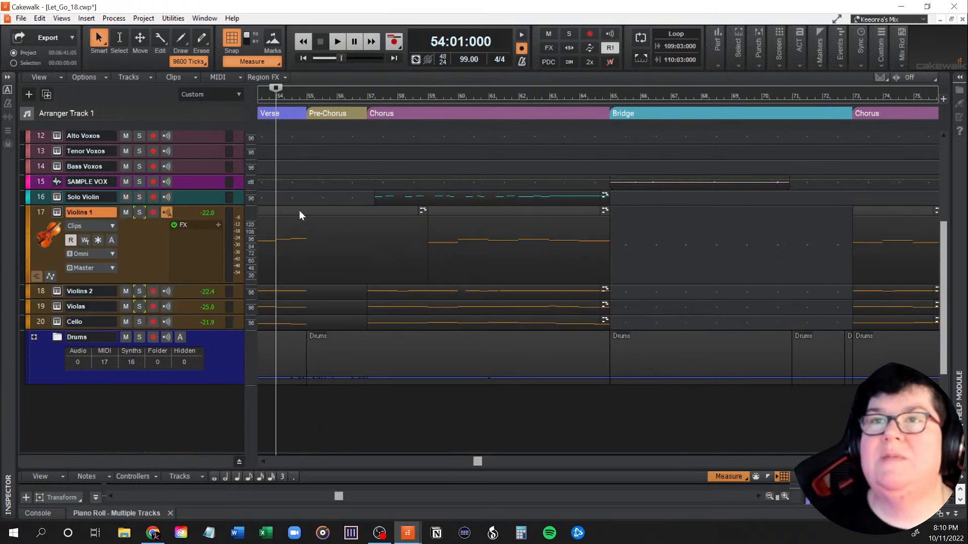
left_click(117, 512)
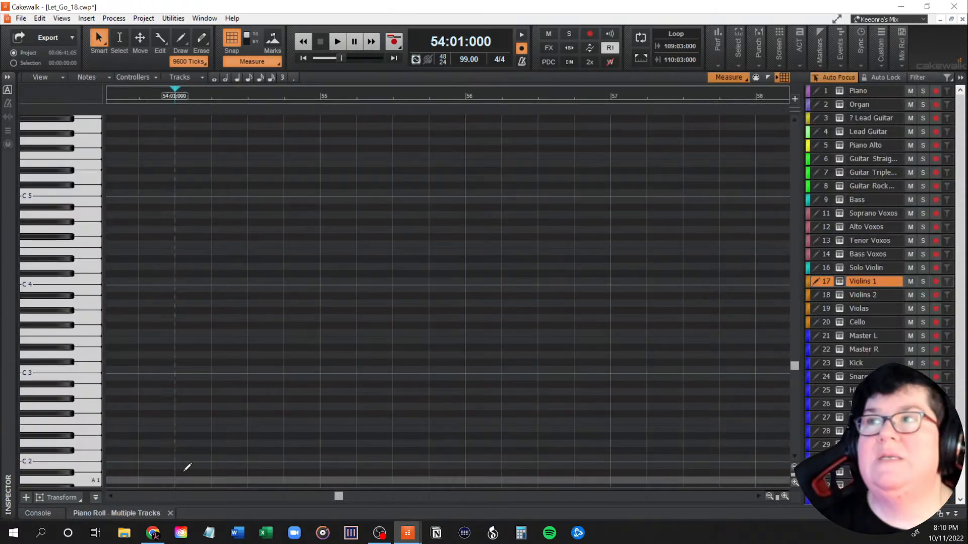
scroll(671, 345, "up", 2)
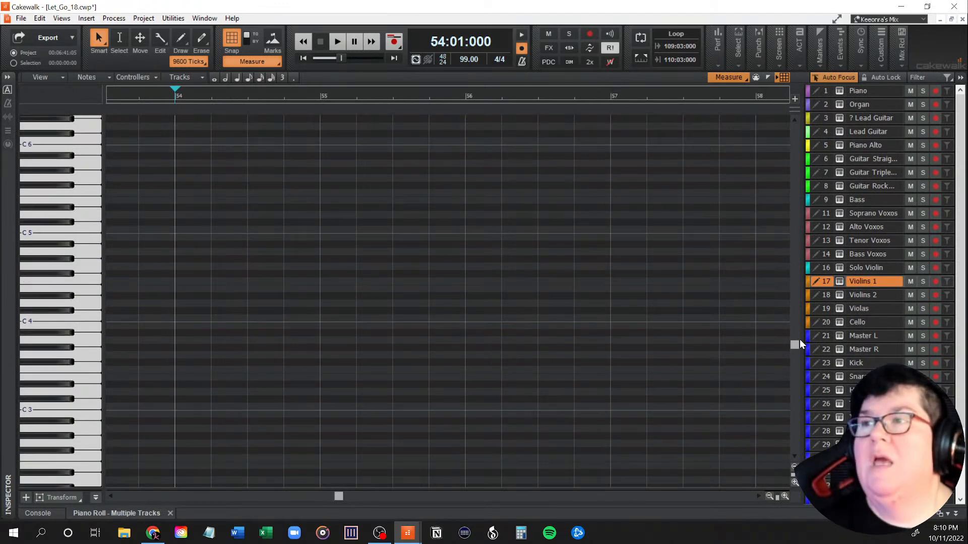
left_click_drag(796, 344, 808, 224)
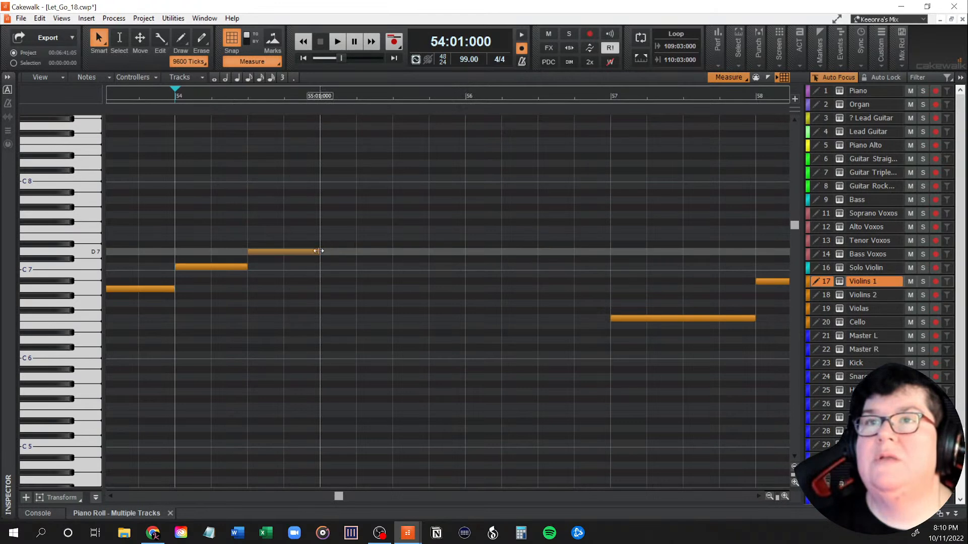
left_click_drag(318, 251, 611, 255)
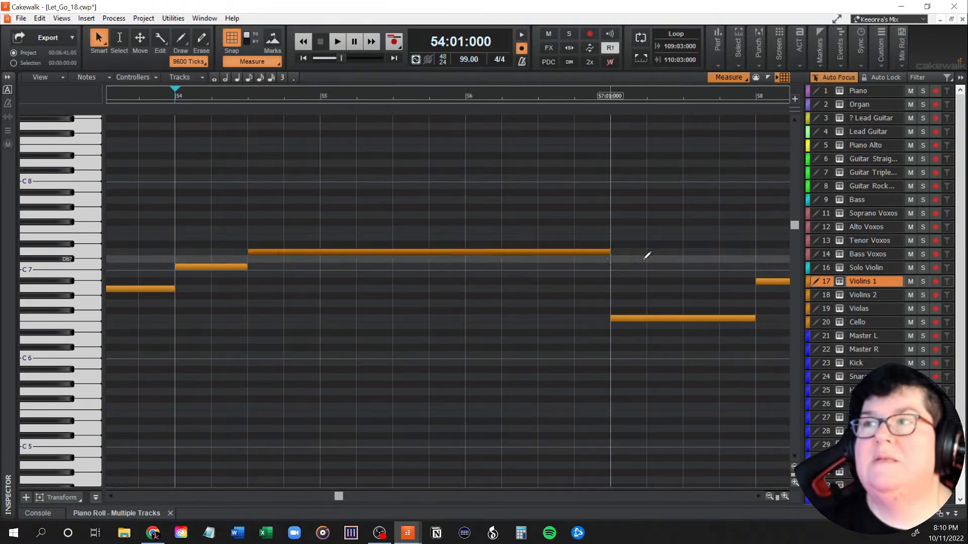
Step: Extend the Violins 2 D6 note and the Violas D5 note that start at measure 54 to the start of measure 57
left_click(825, 295)
left_click_drag(320, 341, 611, 341)
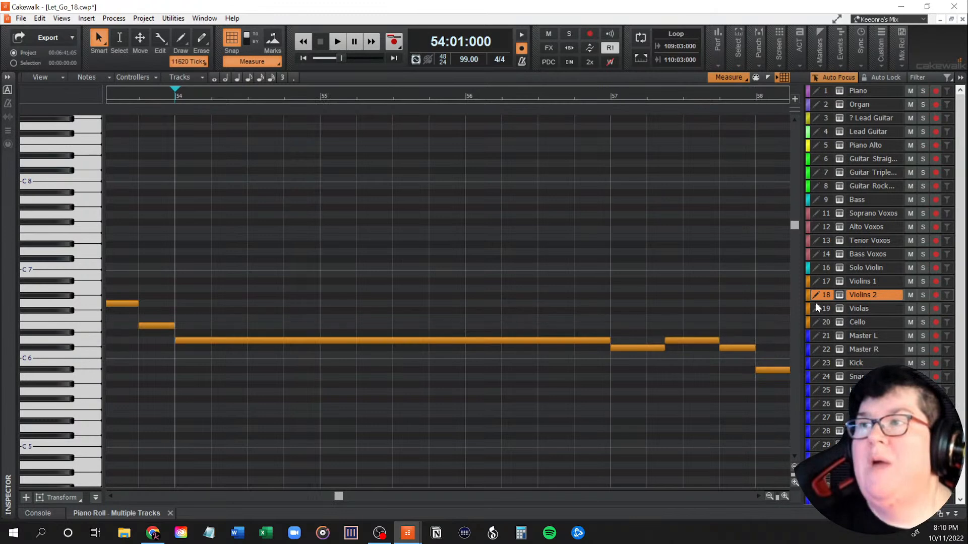
left_click(851, 309)
scroll(460, 339, "down", 3)
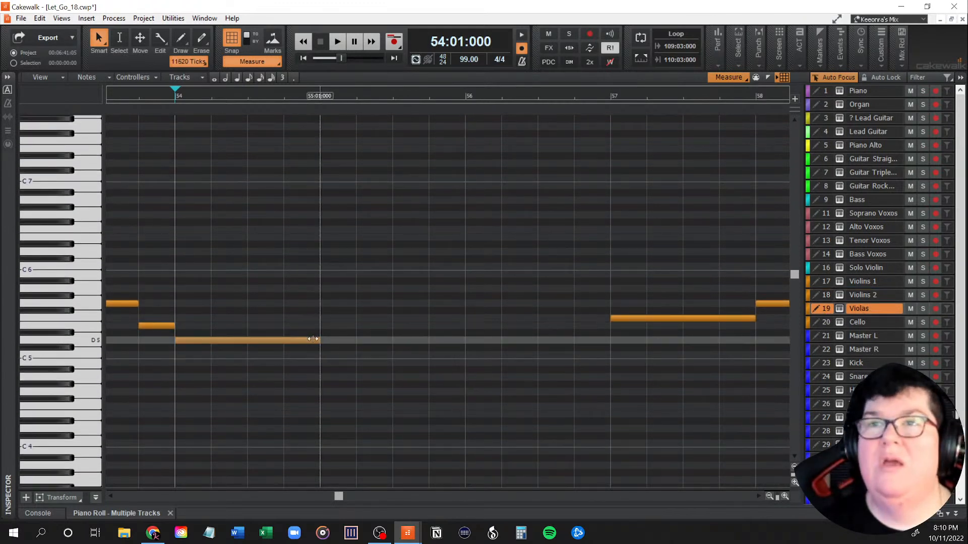
left_click_drag(316, 340, 606, 345)
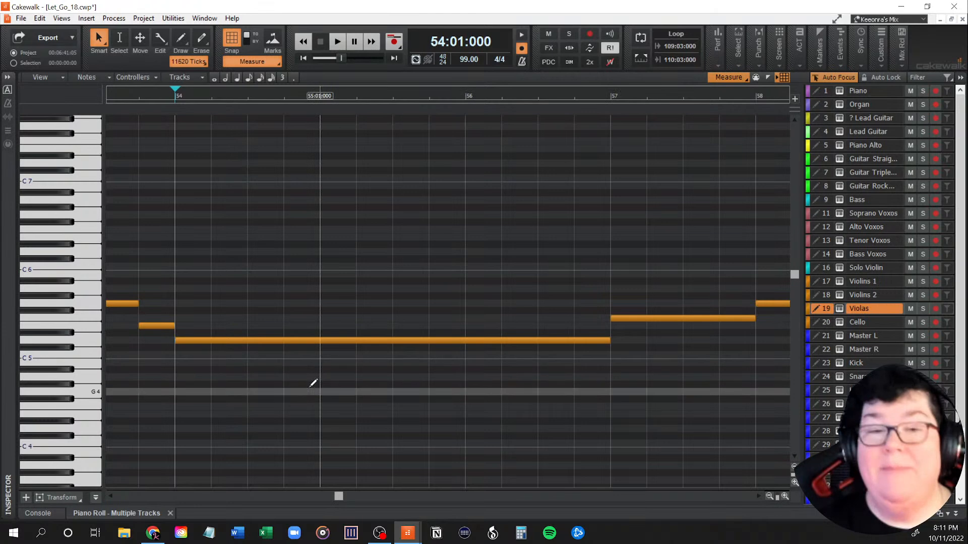
Step: Extend the Cello D3 note in the second half of measure 54 to the start of measure 57
left_click(825, 326)
scroll(398, 374, "down", 3)
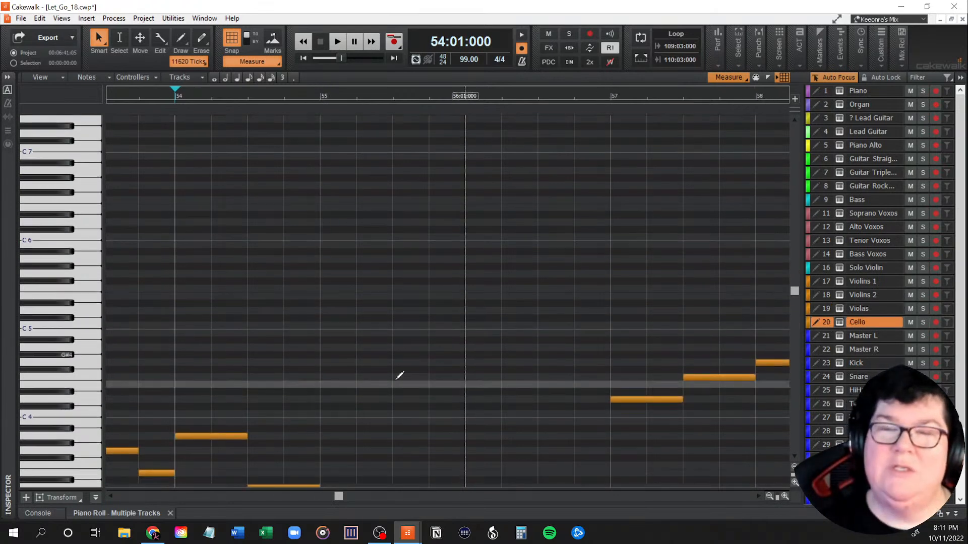
scroll(400, 376, "down", 3)
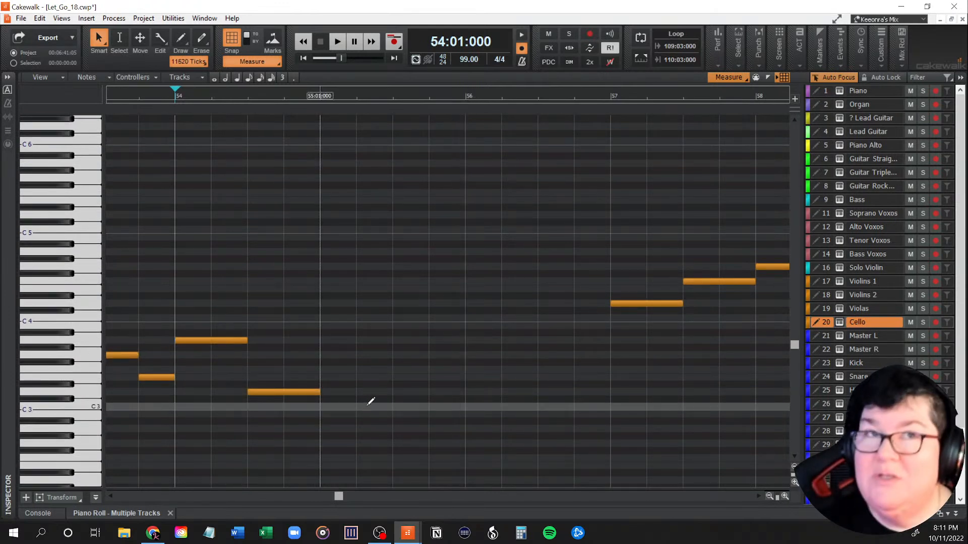
left_click(319, 393)
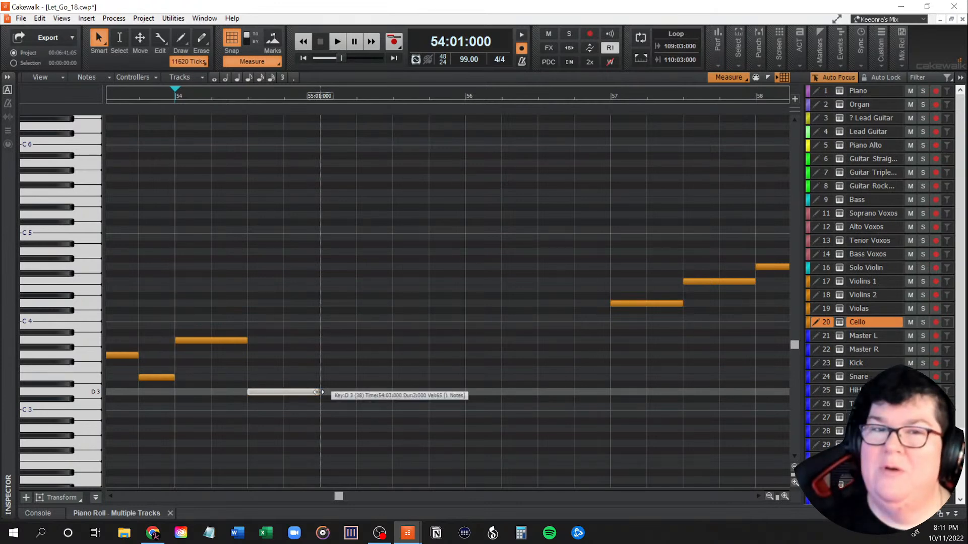
left_click_drag(319, 392, 608, 392)
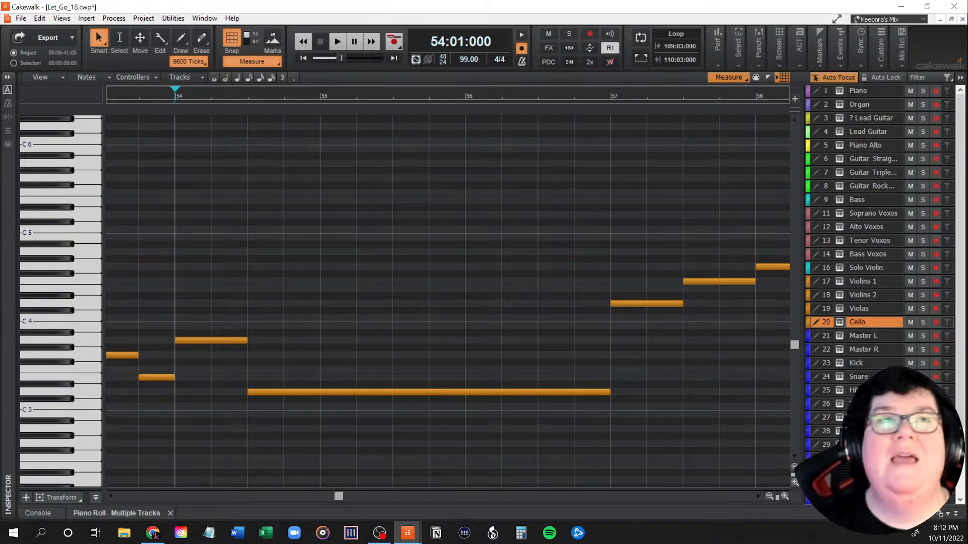
key("alt+Tab")
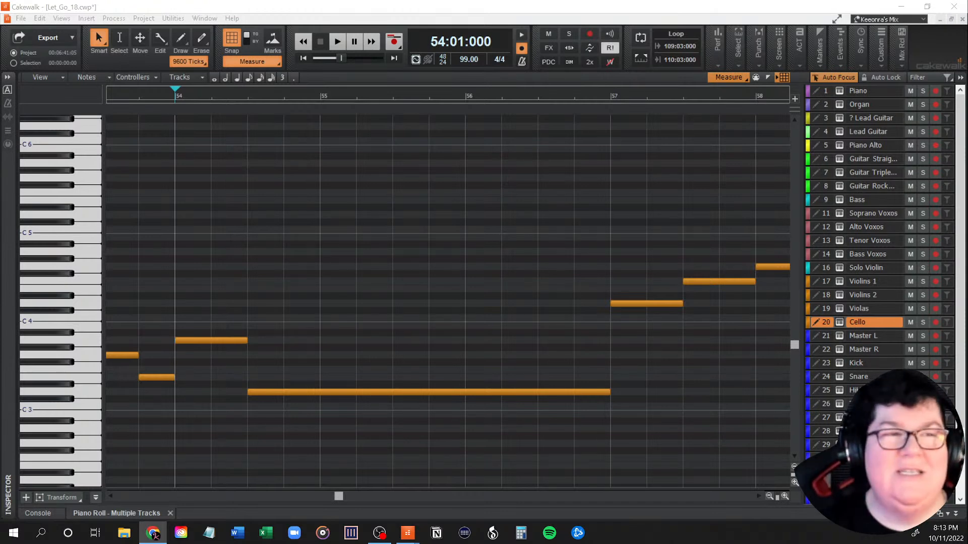
key("alt+Tab")
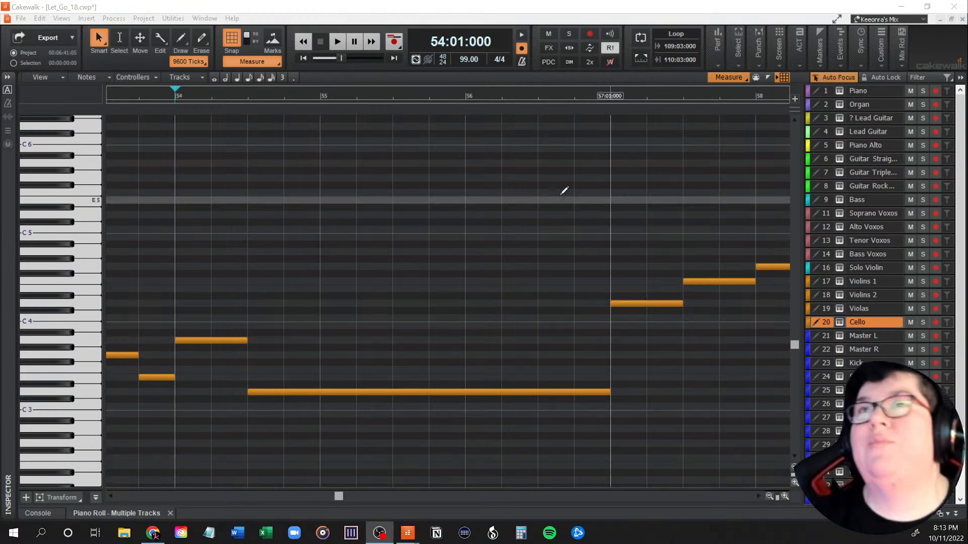
Step: Return to the track view and play from measure 54 to hear the sustained strings lead into the chorus
left_click(386, 74)
left_click_drag(328, 479, 328, 487)
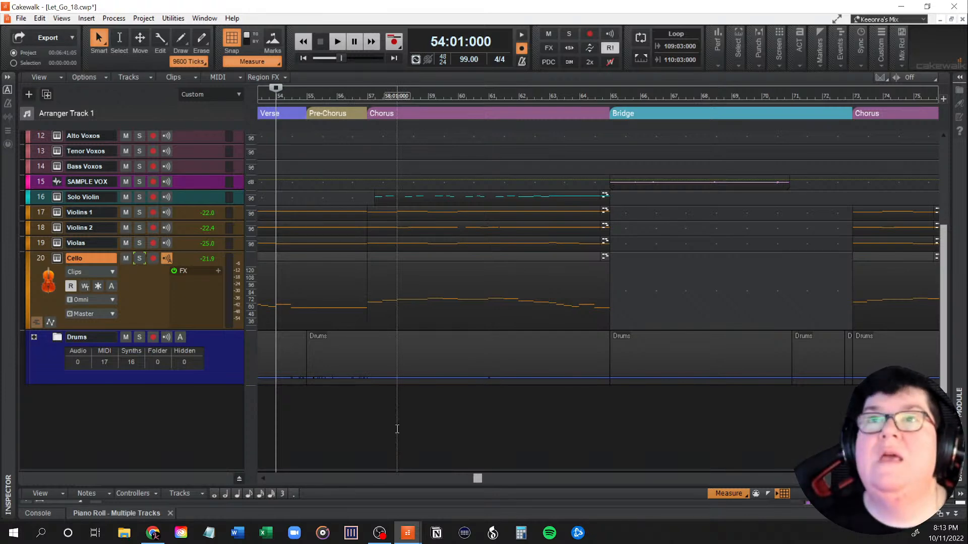
key("space")
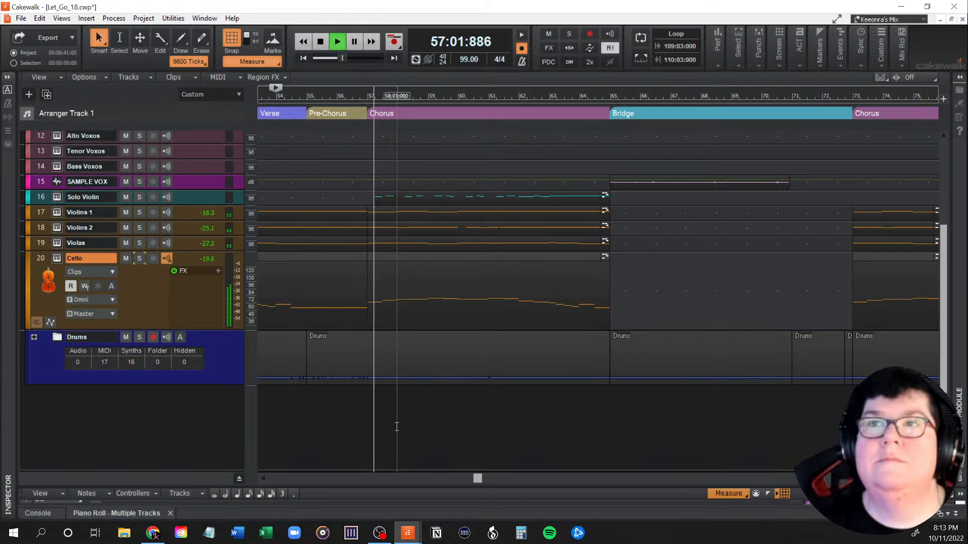
key("space")
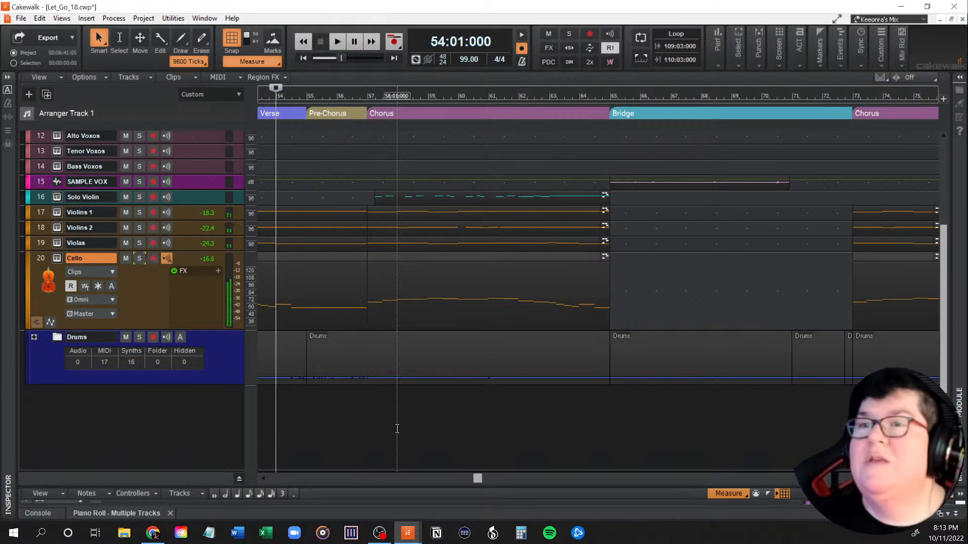
Step: Review the whole arrangement back to the song's beginning and place the playhead at measure 8, just before the first verse
left_click_drag(478, 483, 483, 482)
scroll(397, 283, "down", 3)
scroll(398, 283, "down", 2)
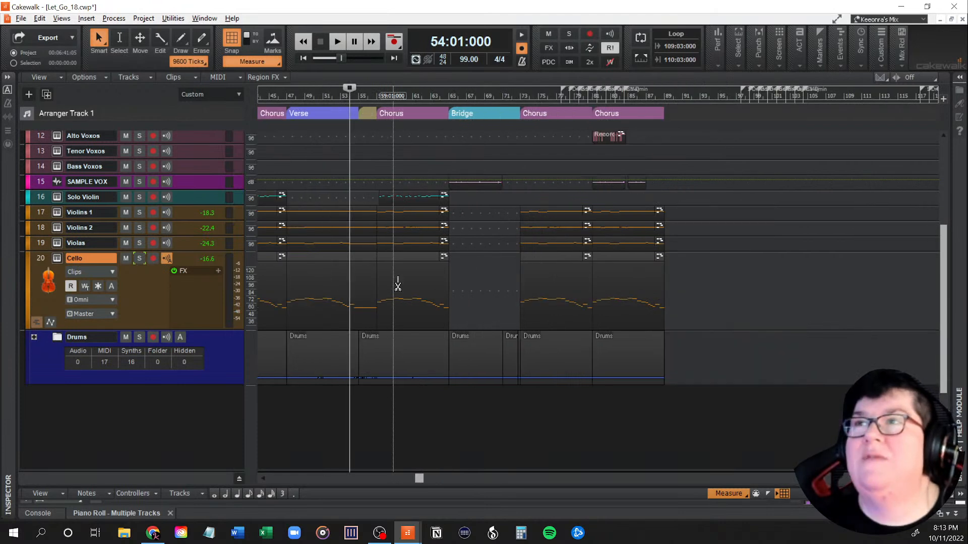
left_click_drag(421, 478, 269, 486)
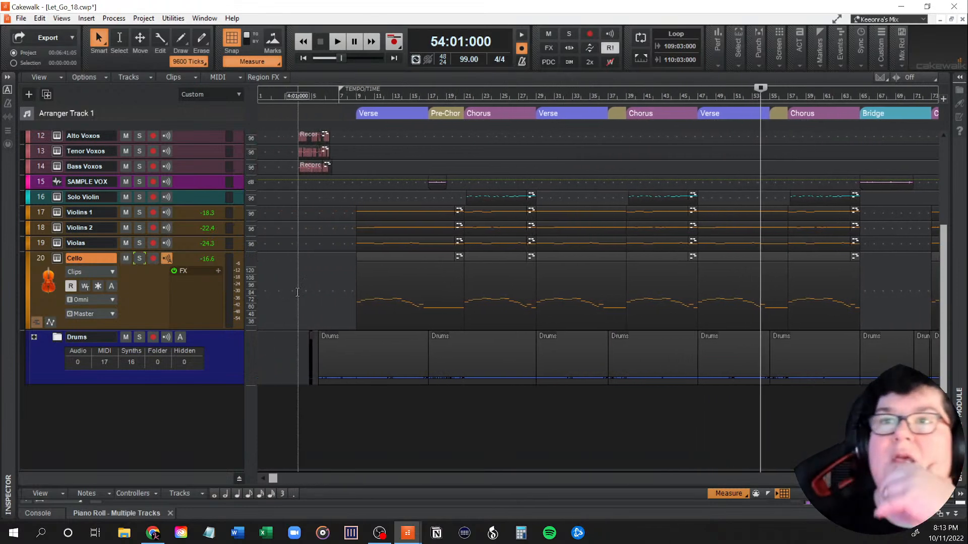
scroll(288, 290, "up", 3)
scroll(280, 295, "up", 2)
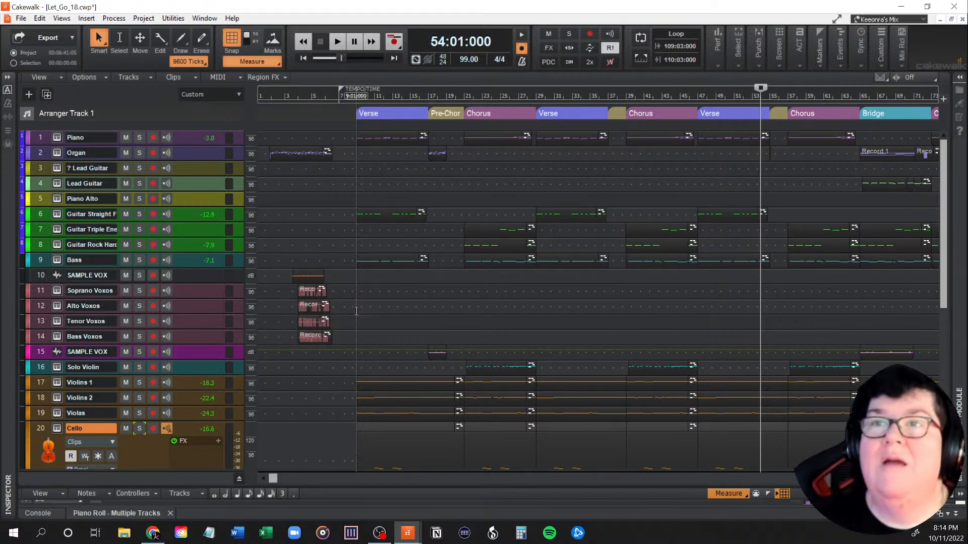
left_click(350, 310)
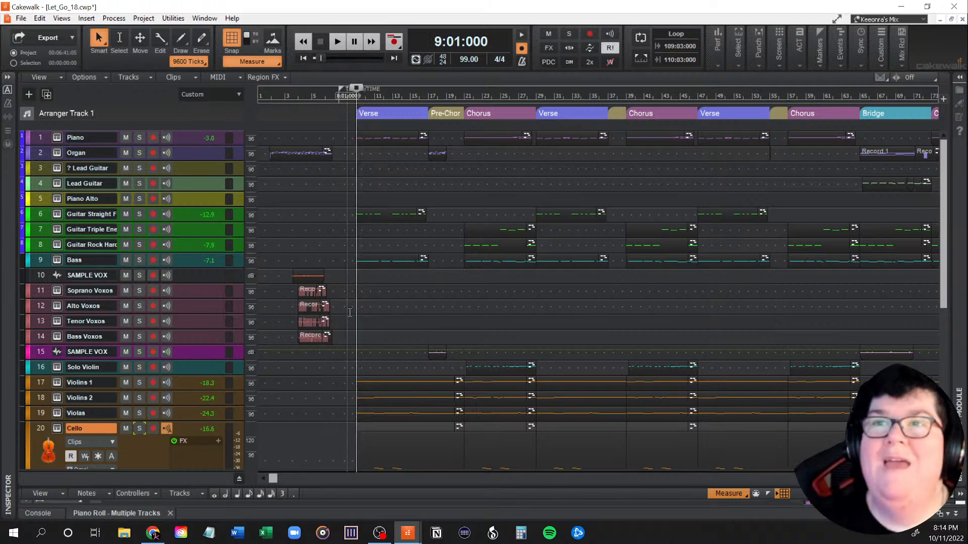
left_click(347, 314)
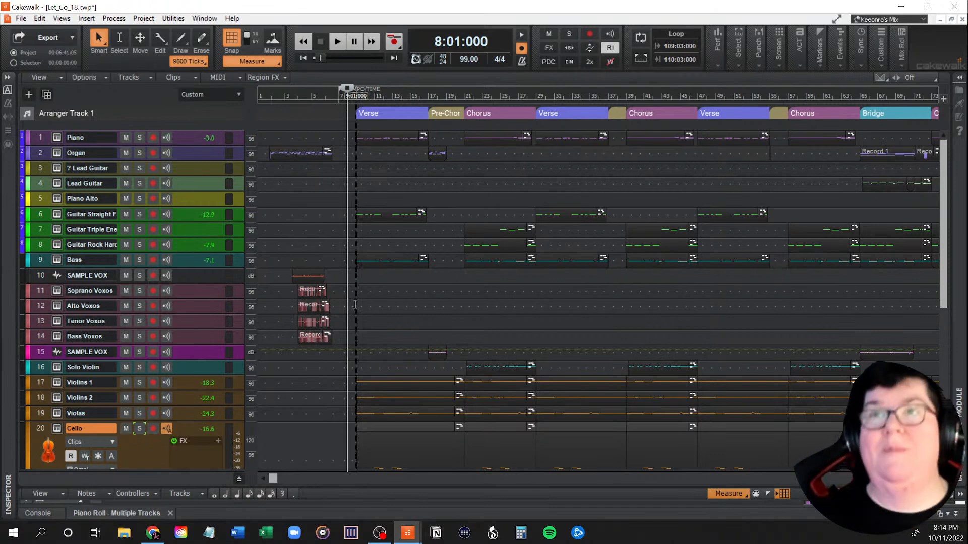
scroll(297, 426, "down", 5)
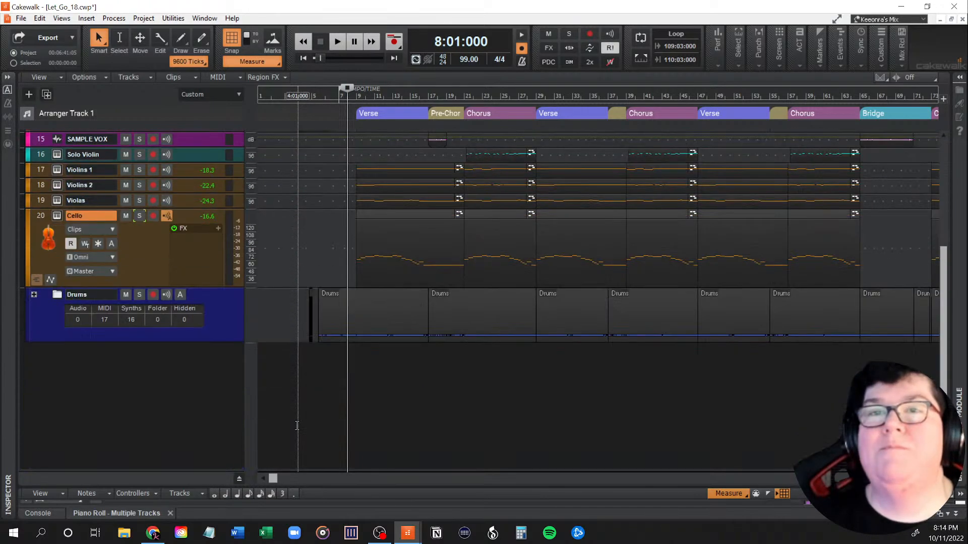
scroll(297, 426, "up", 5)
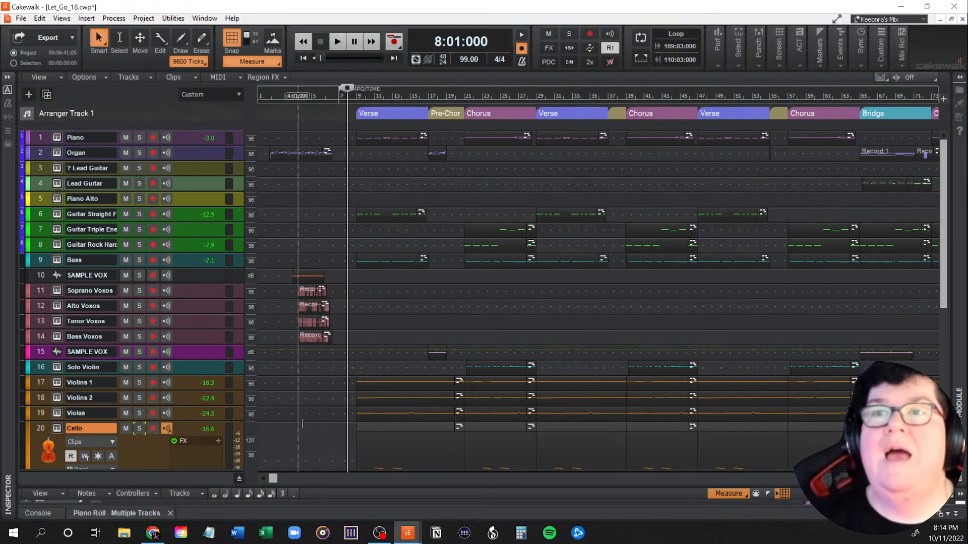
mouse_move(276, 477)
left_mouse_down()
mouse_move(441, 492)
mouse_move(341, 501)
mouse_move(273, 491)
left_mouse_up()
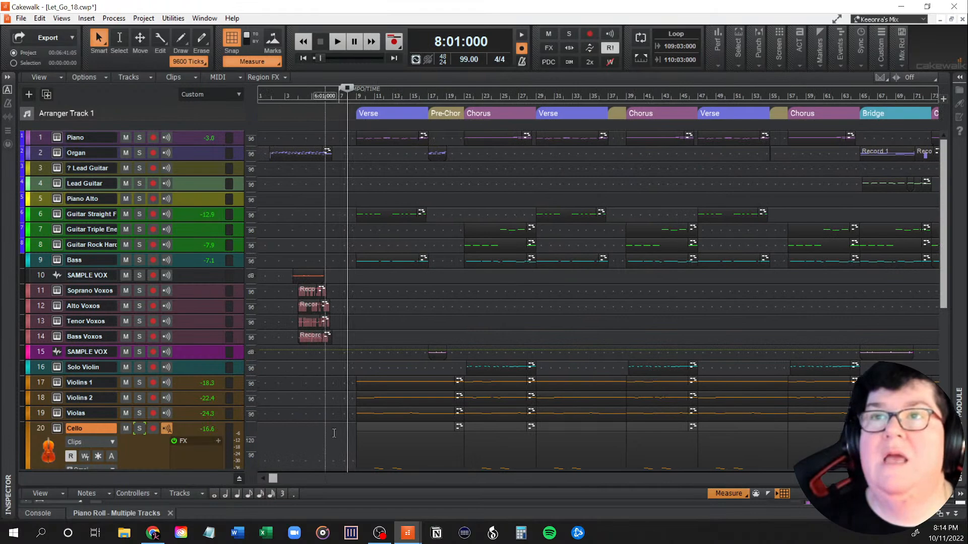
scroll(386, 386, "down", 3)
scroll(386, 386, "up", 2)
scroll(386, 386, "up", 1)
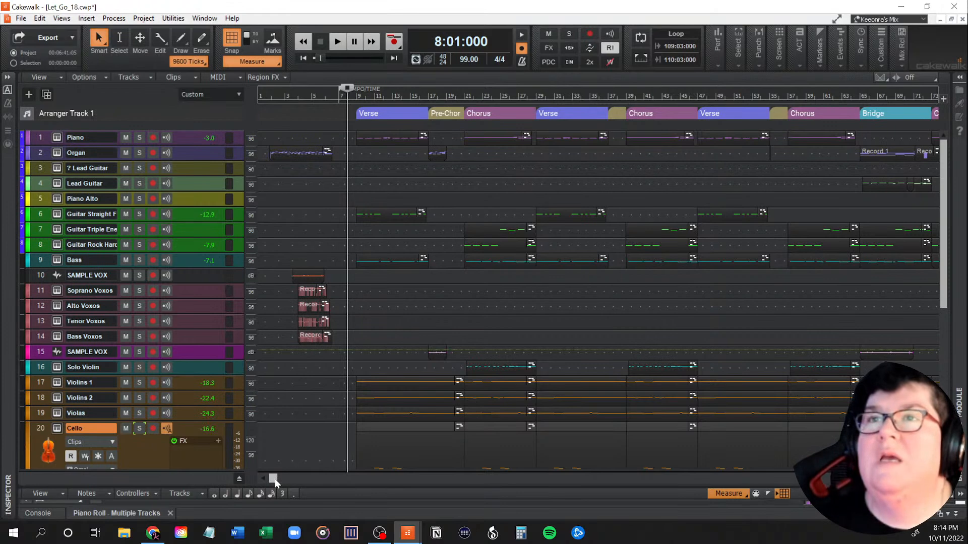
Step: Review the arrangement through to the final choruses and briefly check the Violins 1 instrument
left_click_drag(274, 479, 433, 478)
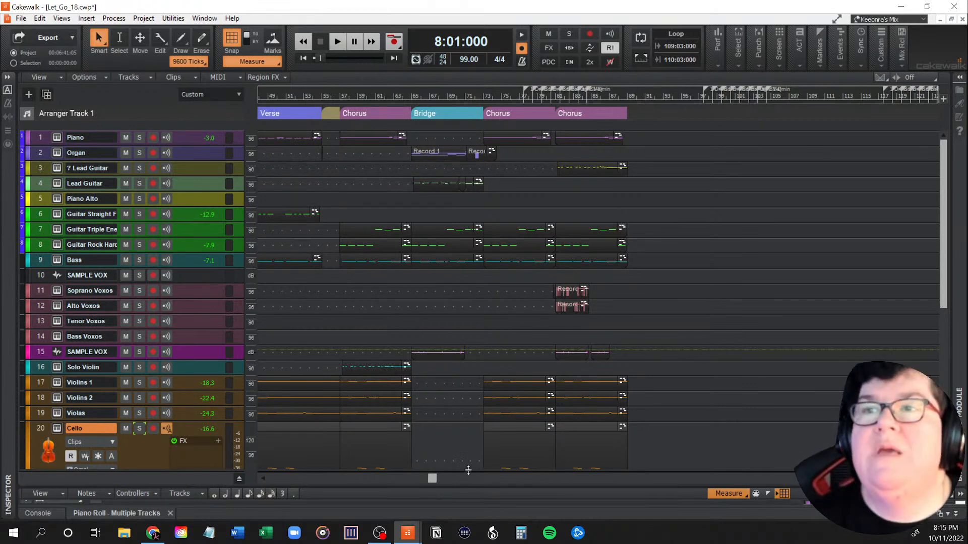
left_click_drag(433, 478, 444, 481)
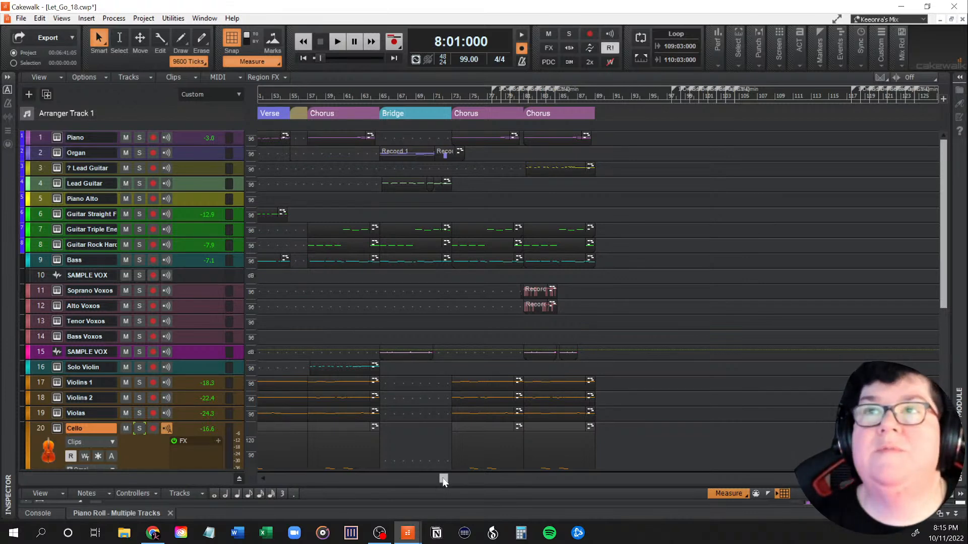
left_click_drag(443, 479, 283, 479)
left_click(57, 382)
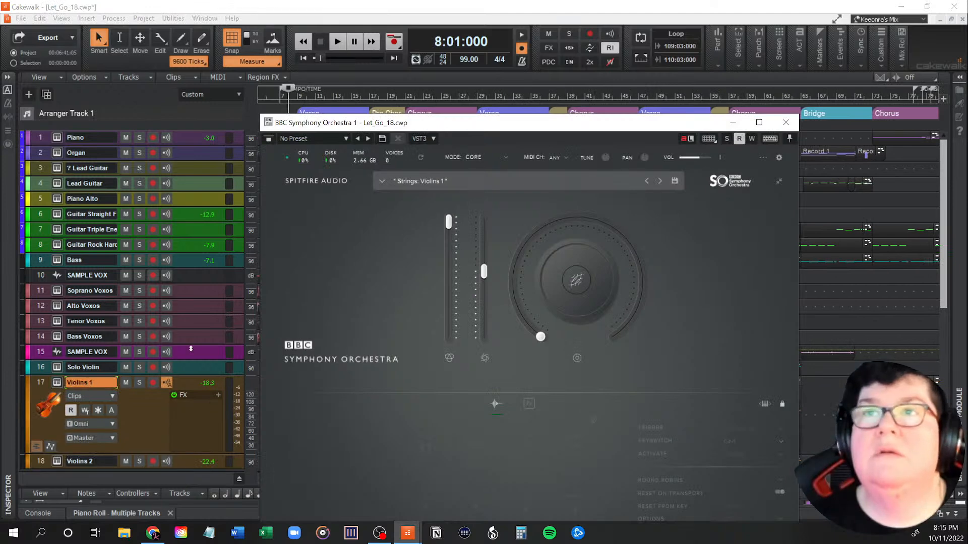
left_click(734, 123)
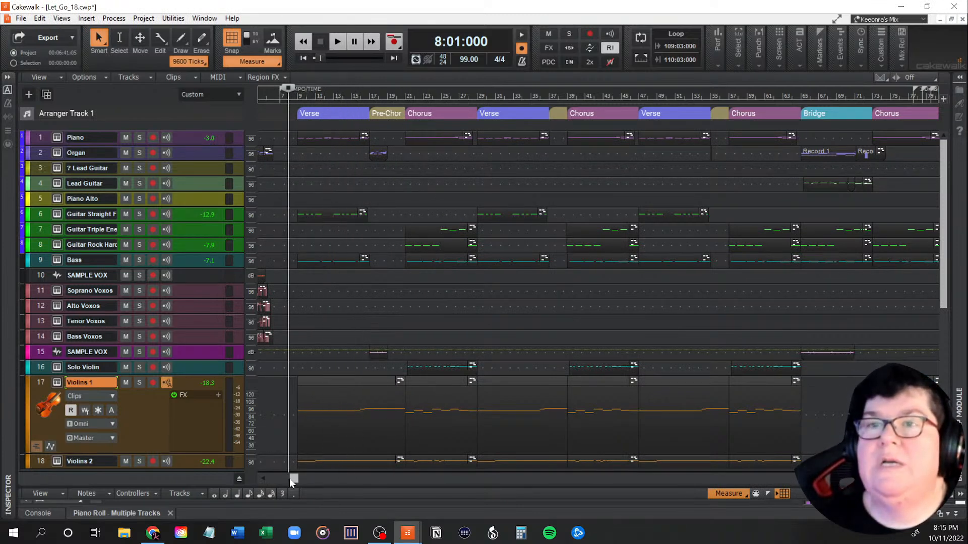
Step: Play from measure 13 to hear the first verse lead through the pre-chorus towards the first chorus
mouse_move(294, 477)
left_mouse_down()
mouse_move(258, 480)
mouse_move(385, 480)
mouse_move(274, 478)
mouse_move(311, 478)
left_mouse_up()
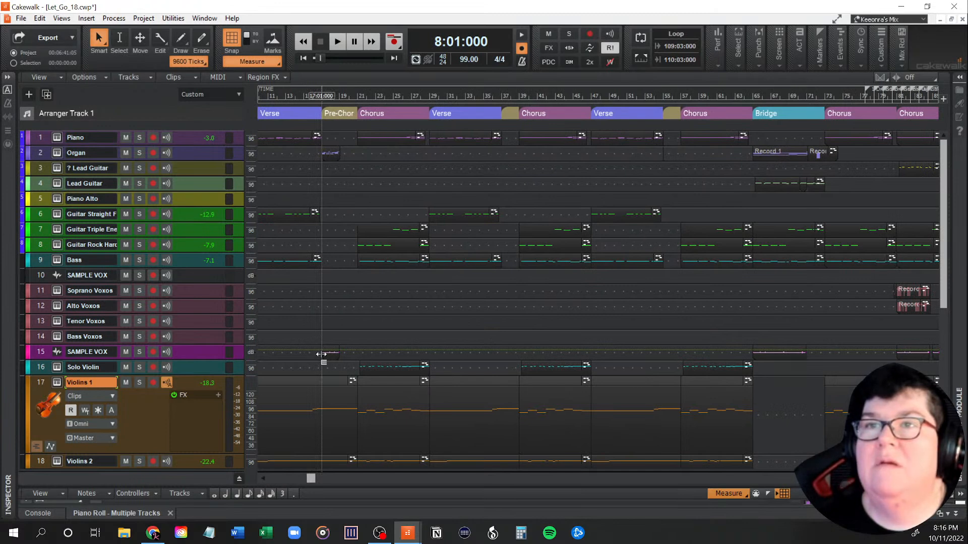
left_click(319, 325)
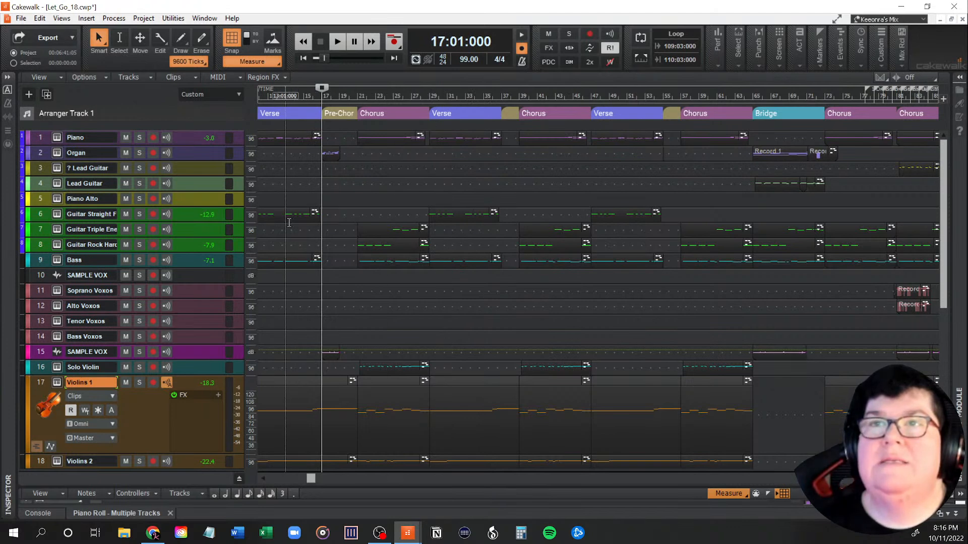
left_click(286, 222)
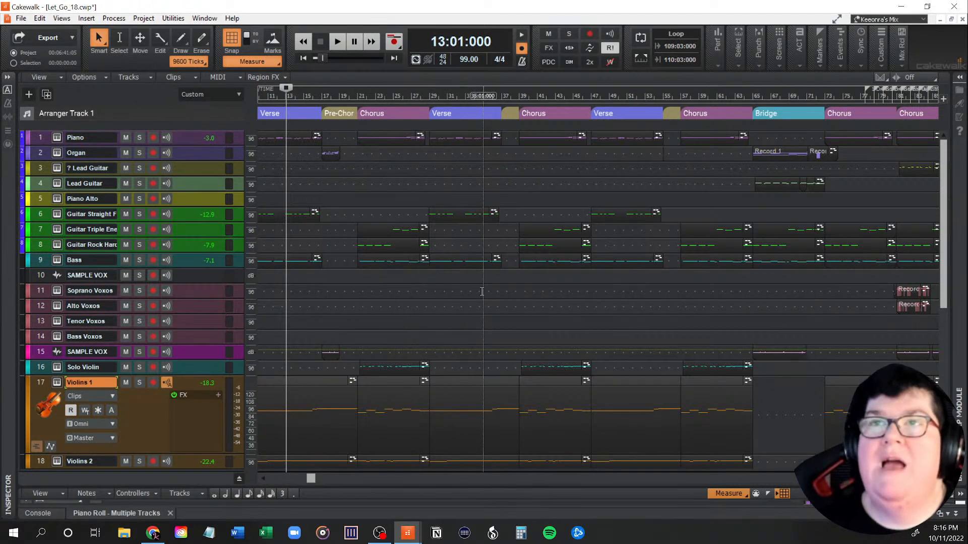
key("space")
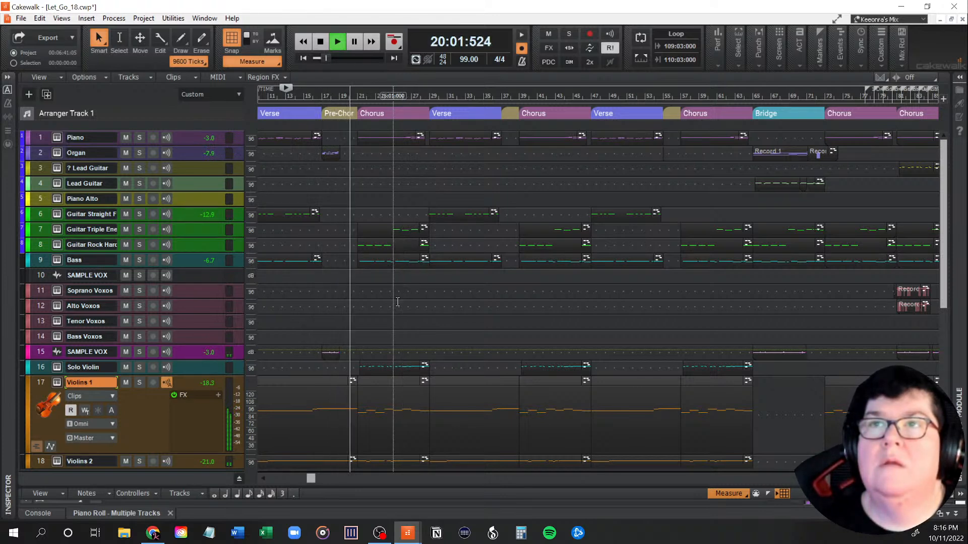
key("space")
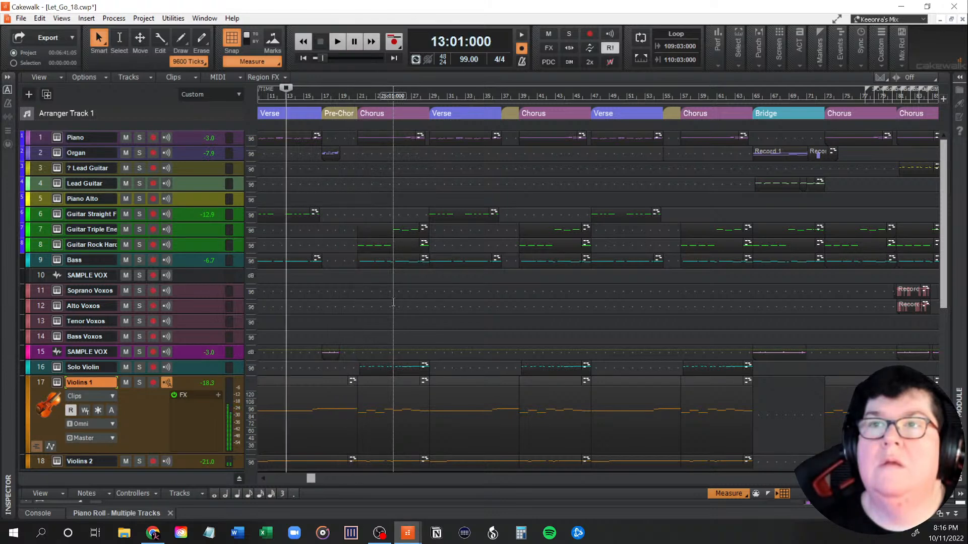
Step: Play from measure 17, the start of the first pre-chorus, to hear its transition into the chorus
left_click(330, 352)
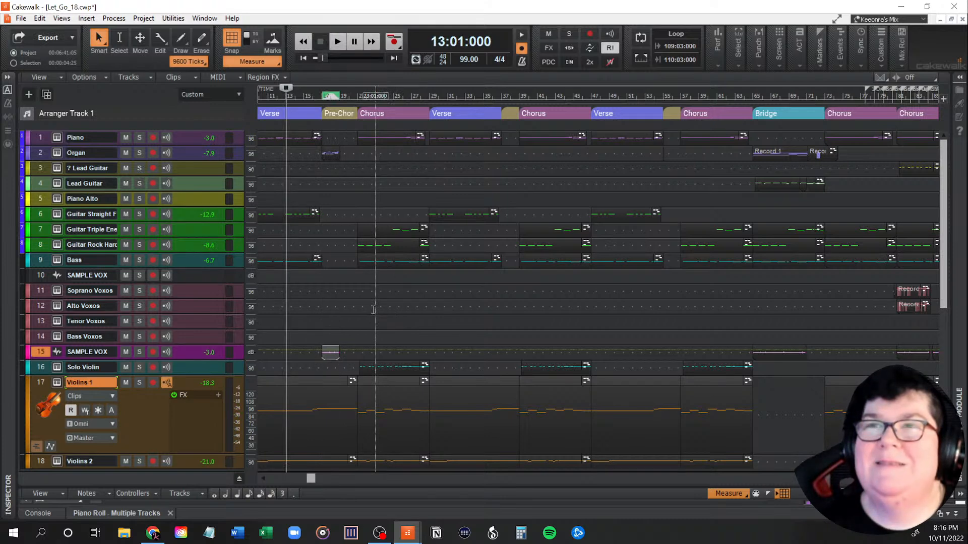
left_click(320, 351)
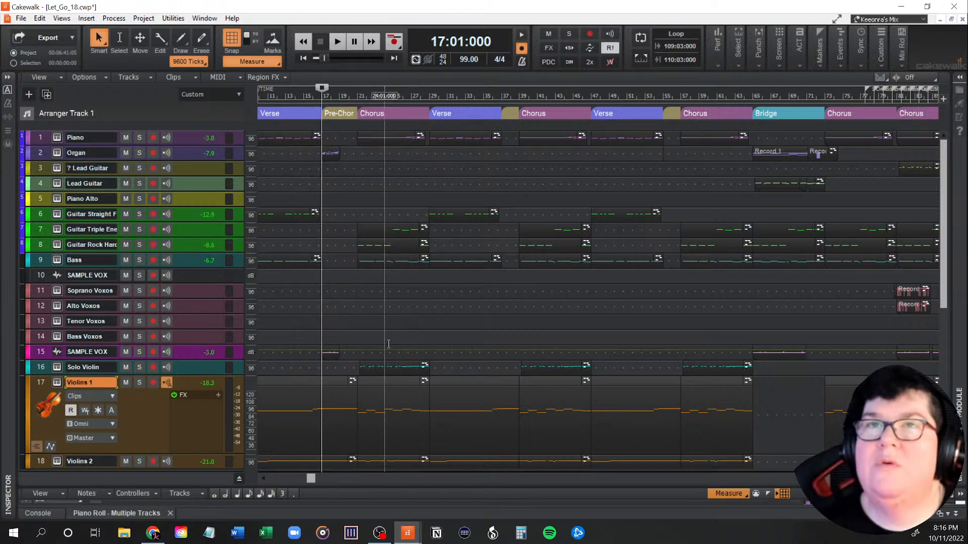
left_click_drag(316, 477, 252, 480)
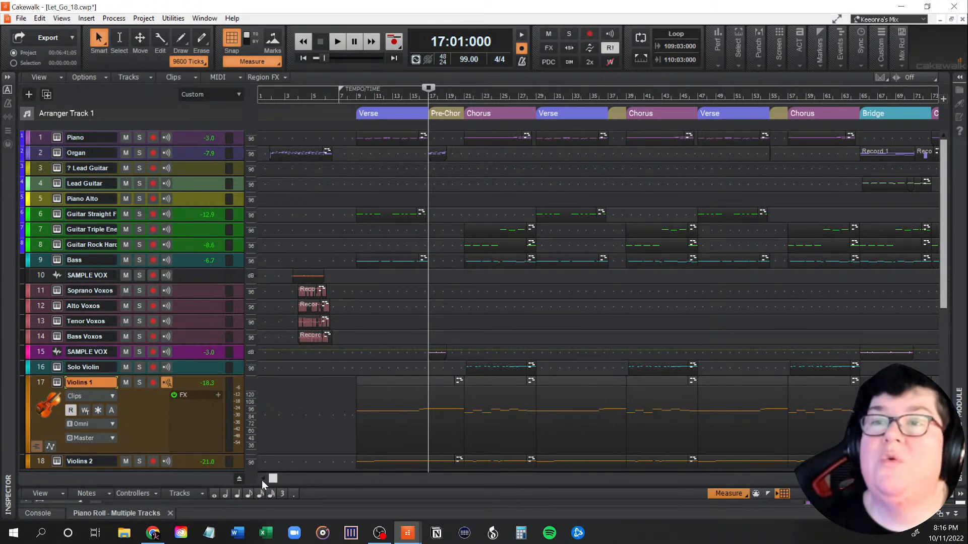
left_click_drag(272, 479, 312, 479)
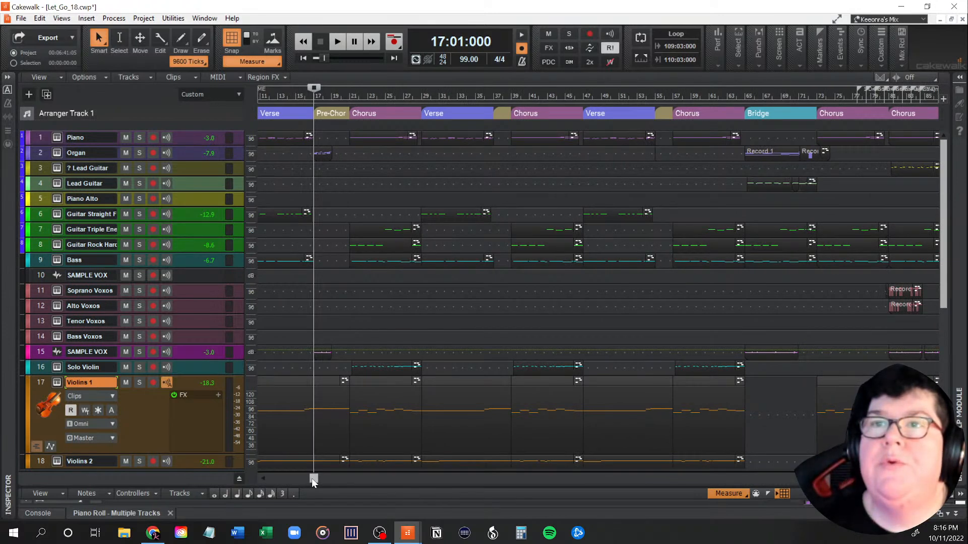
key("space")
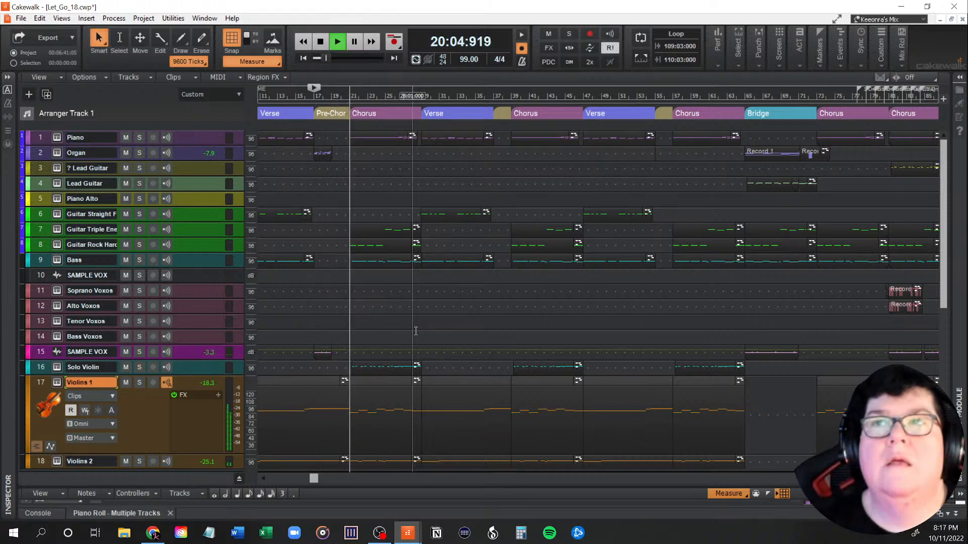
key("space")
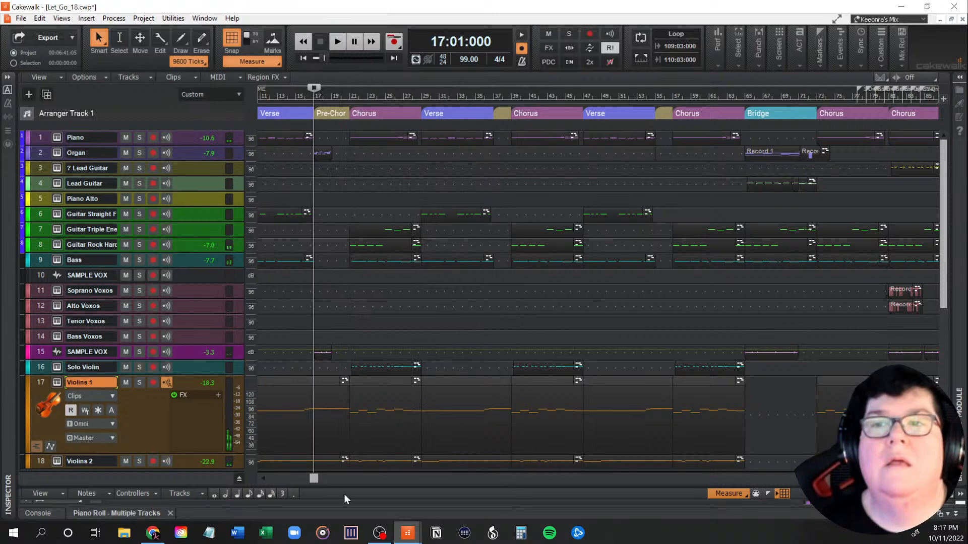
Step: Survey the remaining arrangement and play the last two choruses from measure 73 to the end of the song
left_click_drag(317, 481, 301, 480)
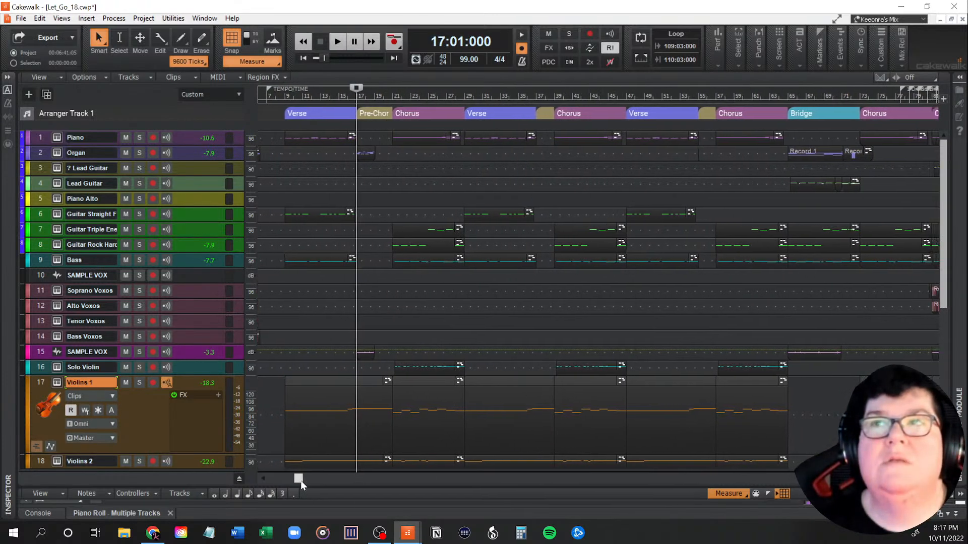
left_click_drag(301, 480, 304, 479)
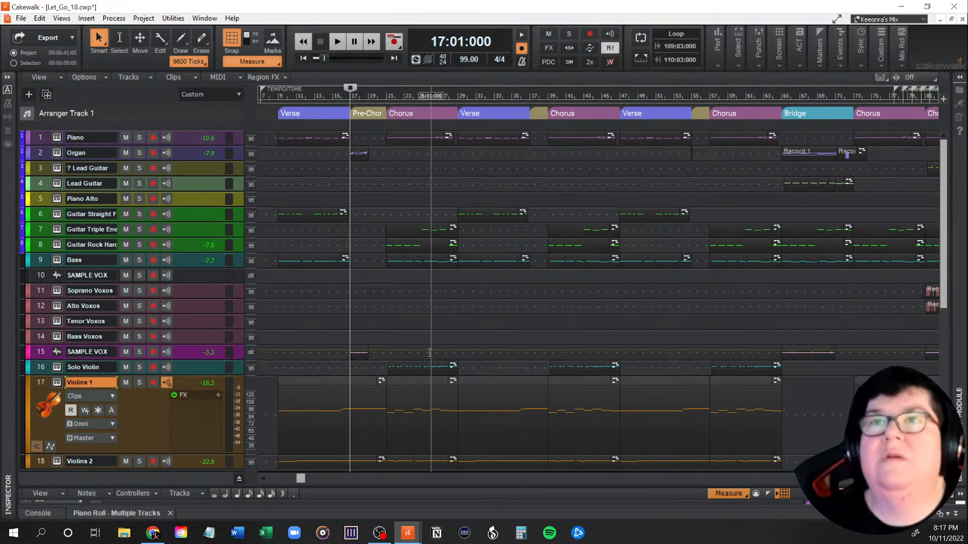
scroll(407, 338, "down", 4)
scroll(407, 338, "up", 3)
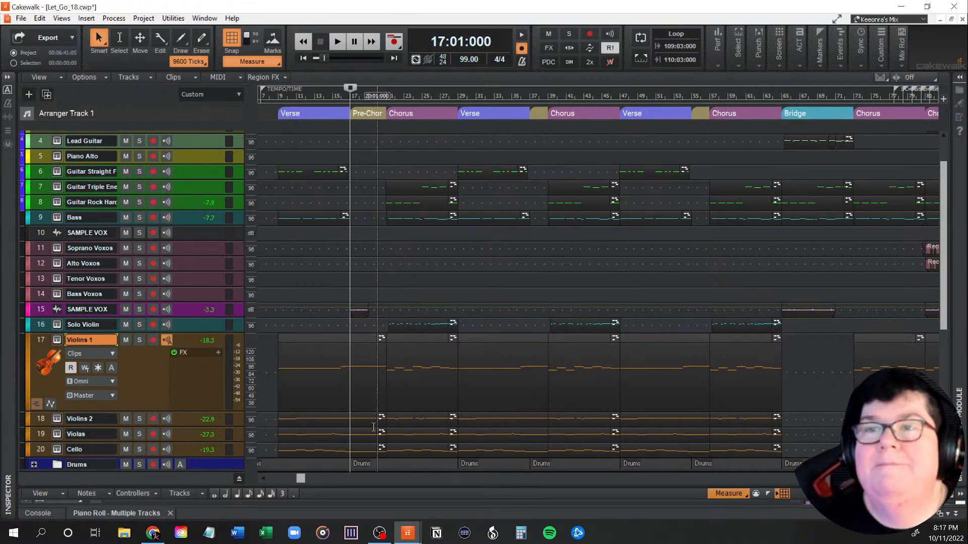
left_click_drag(301, 479, 493, 492)
scroll(572, 394, "up", 3)
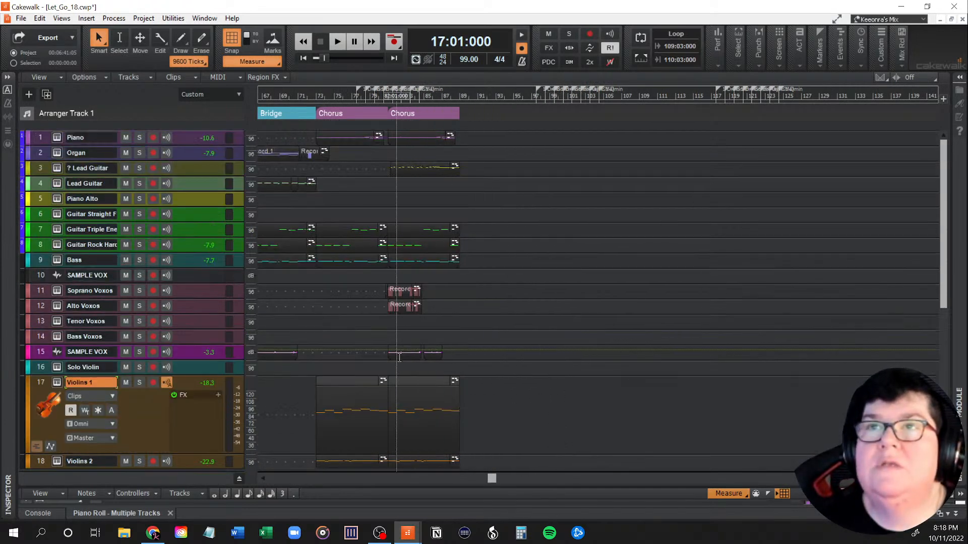
left_click(313, 354)
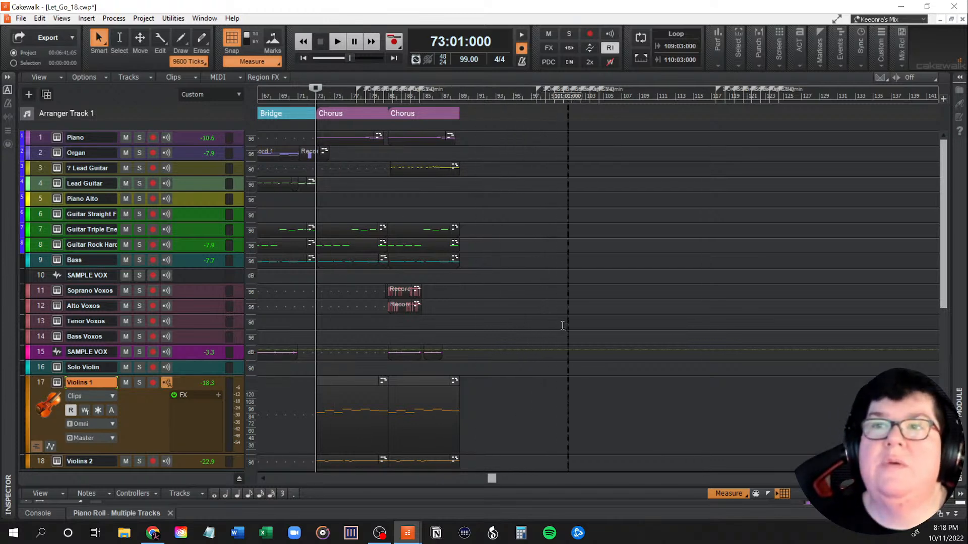
key("space")
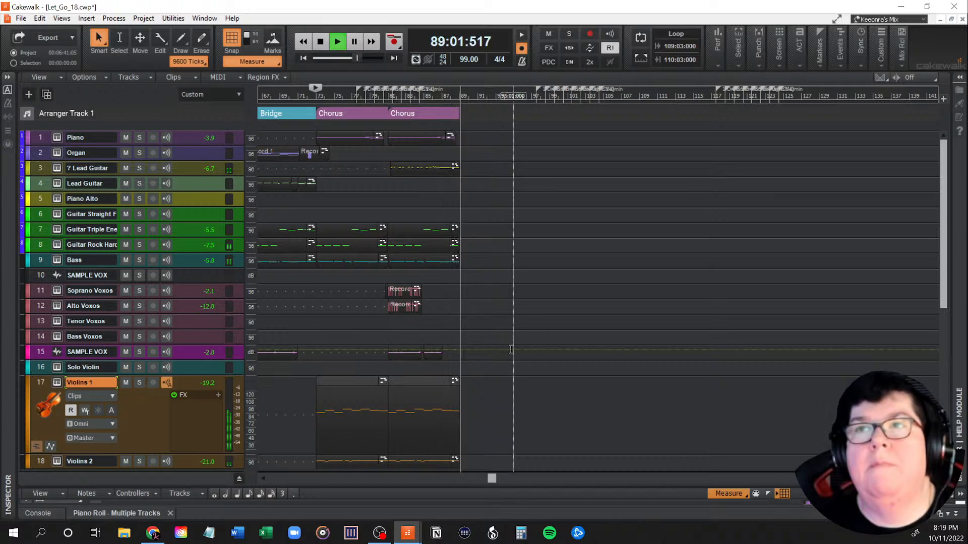
key("space")
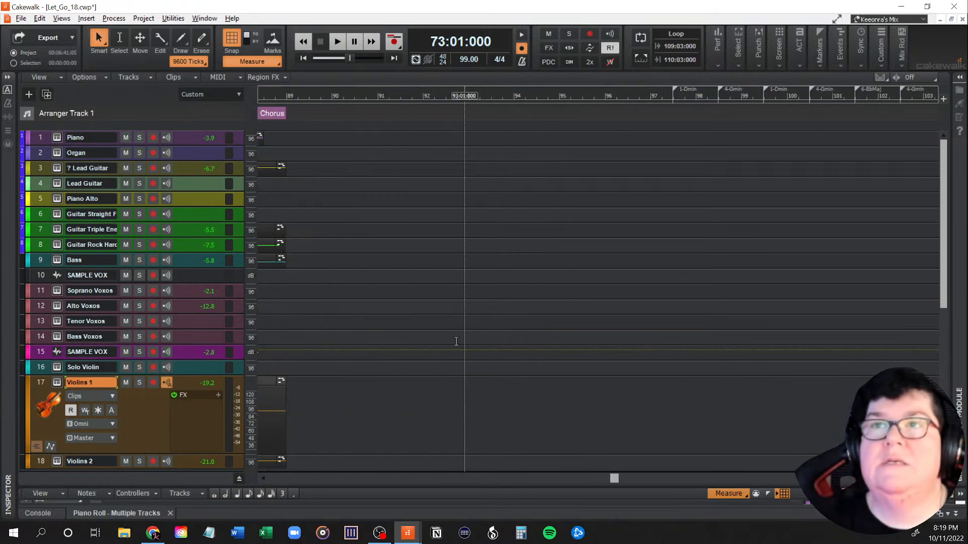
Step: Save the Let_Go_18 project under its current name
left_click_drag(598, 479, 554, 482)
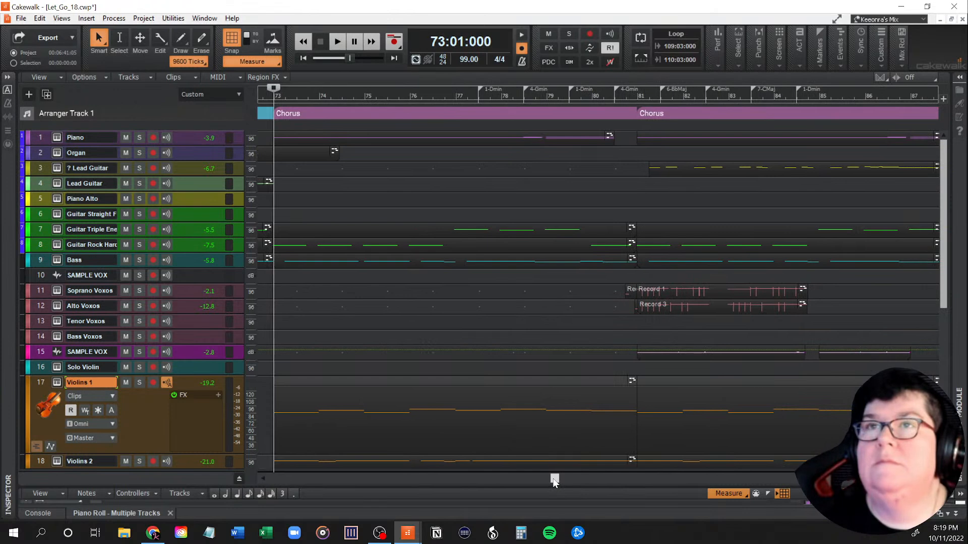
left_click(21, 18)
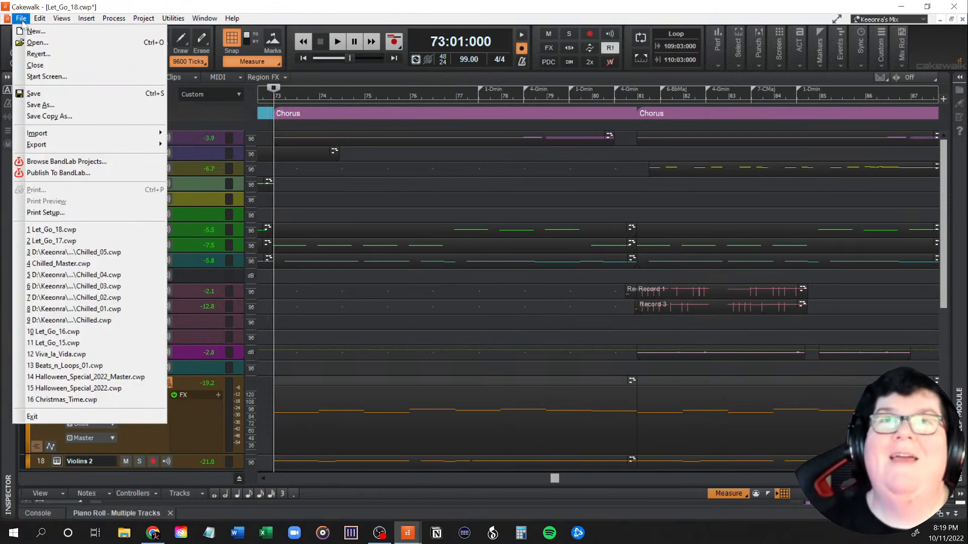
left_click(33, 92)
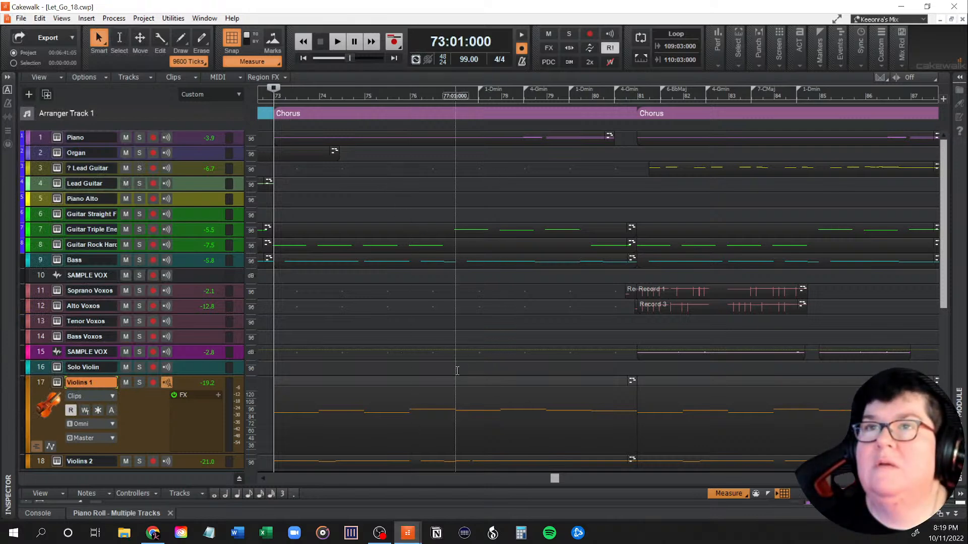
Step: Move the ? Lead Guitar clip from the last chorus to the chorus before it, starting at measure 73
scroll(452, 370, "down", 2)
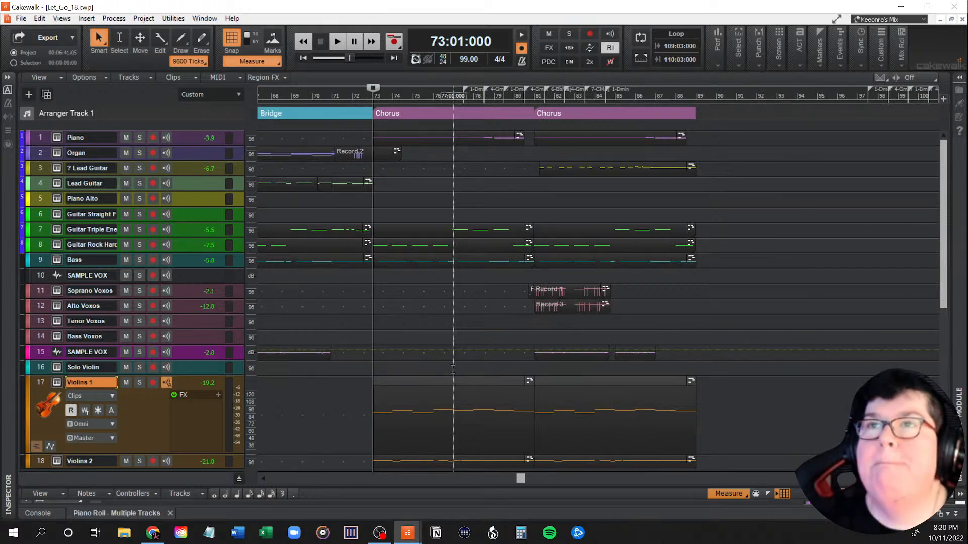
scroll(573, 275, "up", 3)
left_click(188, 166)
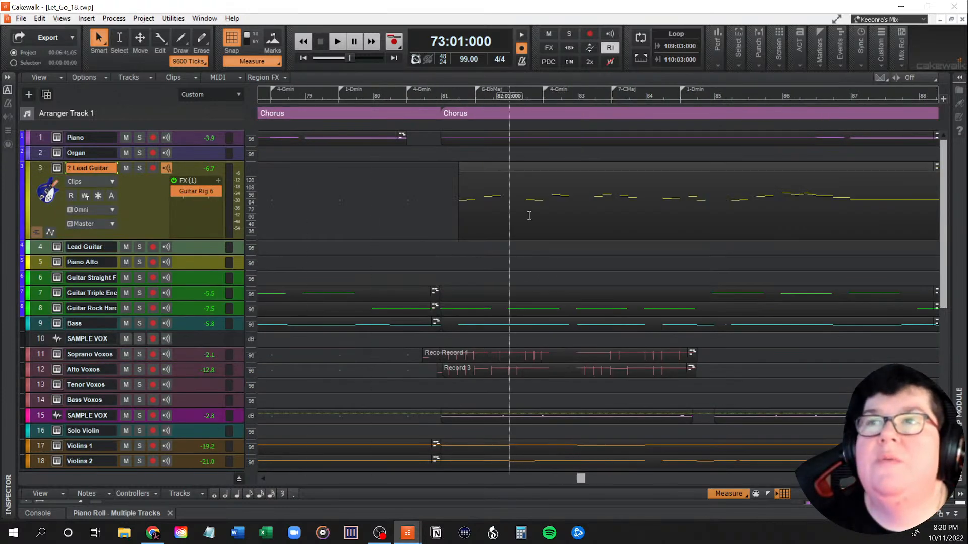
scroll(447, 300, "down", 3)
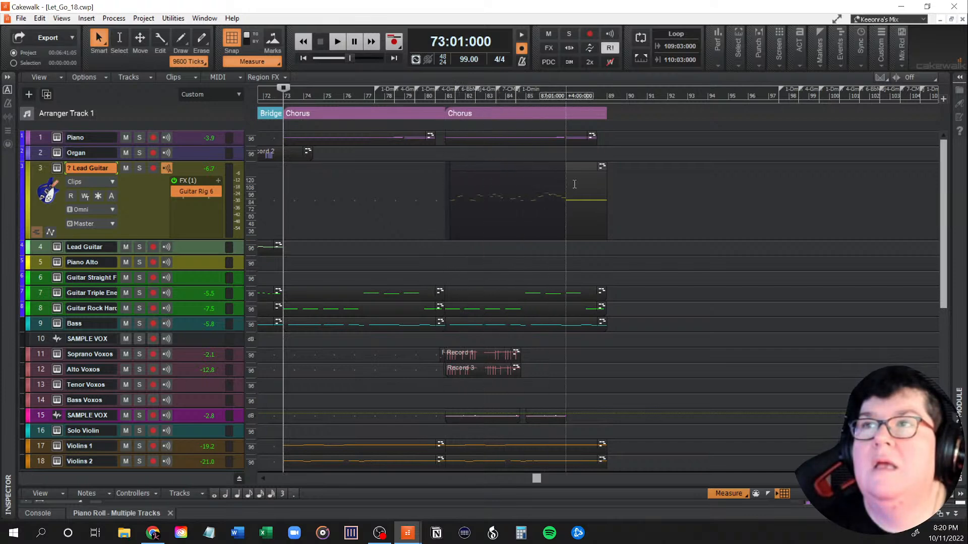
left_click(541, 173)
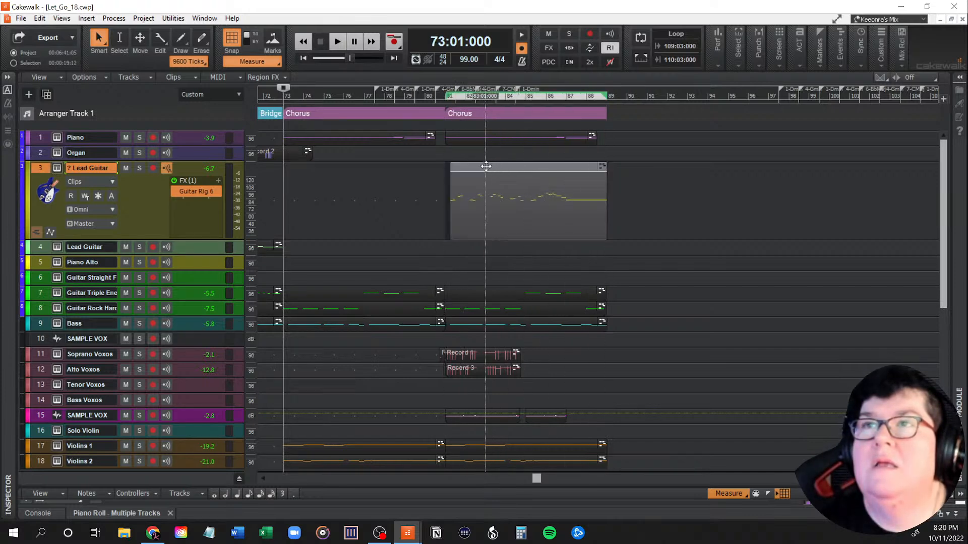
left_click_drag(486, 167, 328, 173)
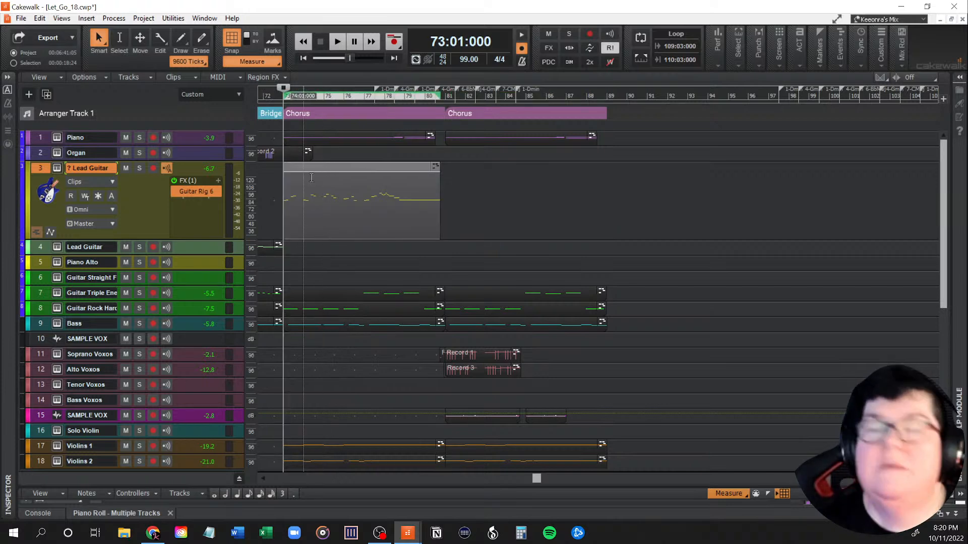
Step: Change the snap resolution to 1/8, shift the ? Lead Guitar clip to start at 73:02, and place the playhead there
scroll(325, 218, "up", 5)
left_click_drag(567, 478, 551, 480)
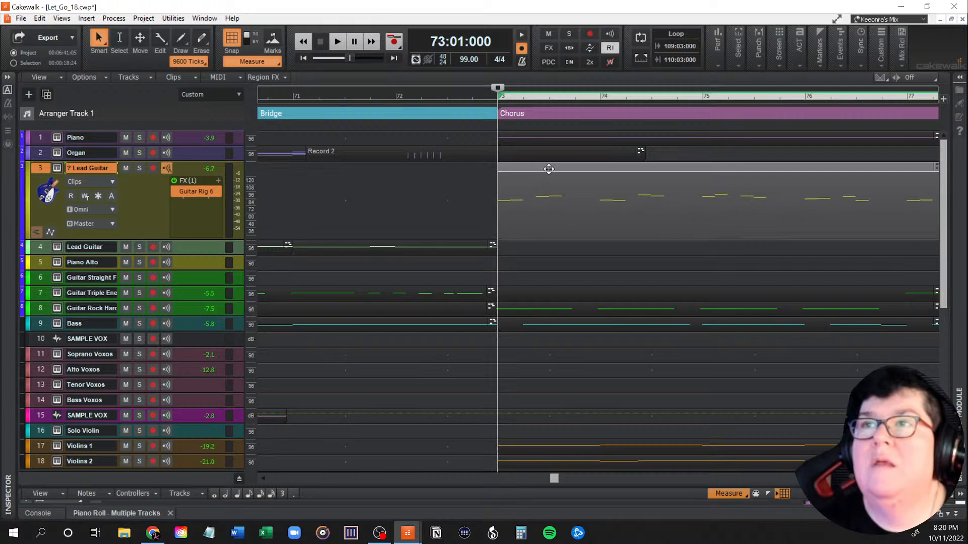
mouse_move(583, 170)
left_mouse_down()
mouse_move(624, 167)
mouse_move(573, 168)
left_mouse_up()
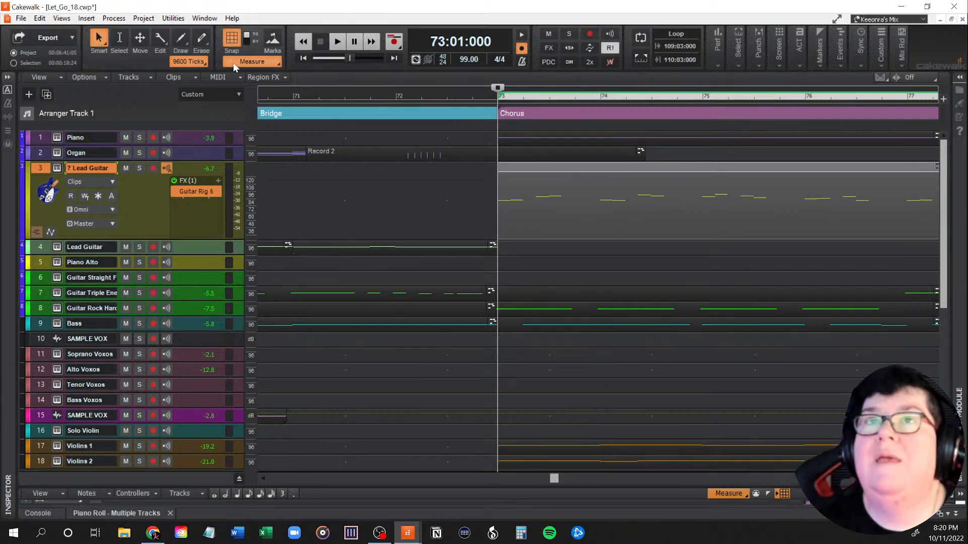
left_click(261, 62)
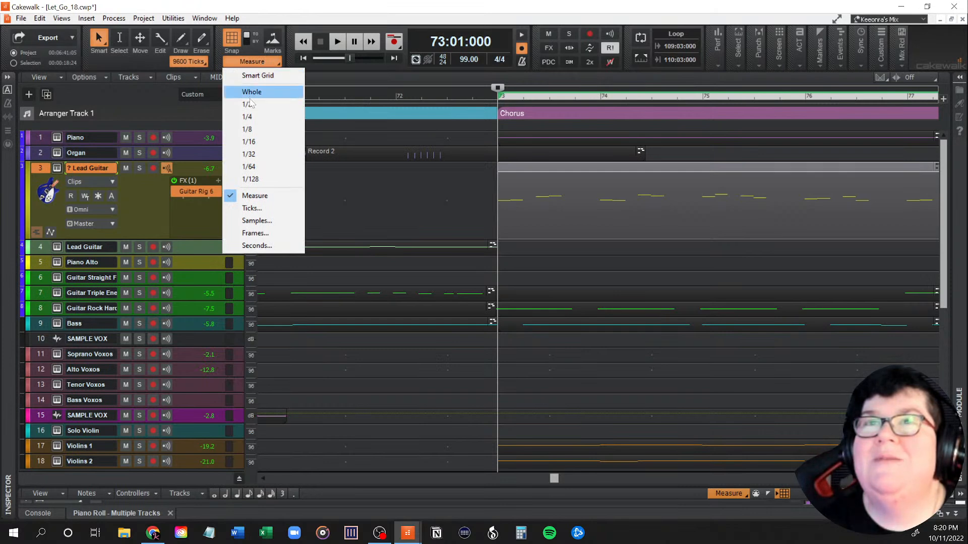
left_click(252, 131)
left_click_drag(536, 170, 560, 170)
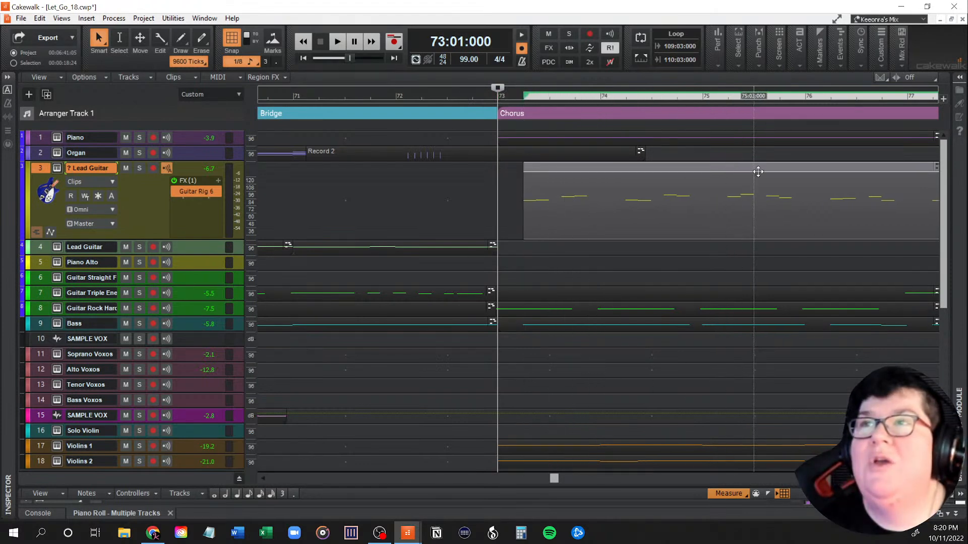
left_click(517, 196)
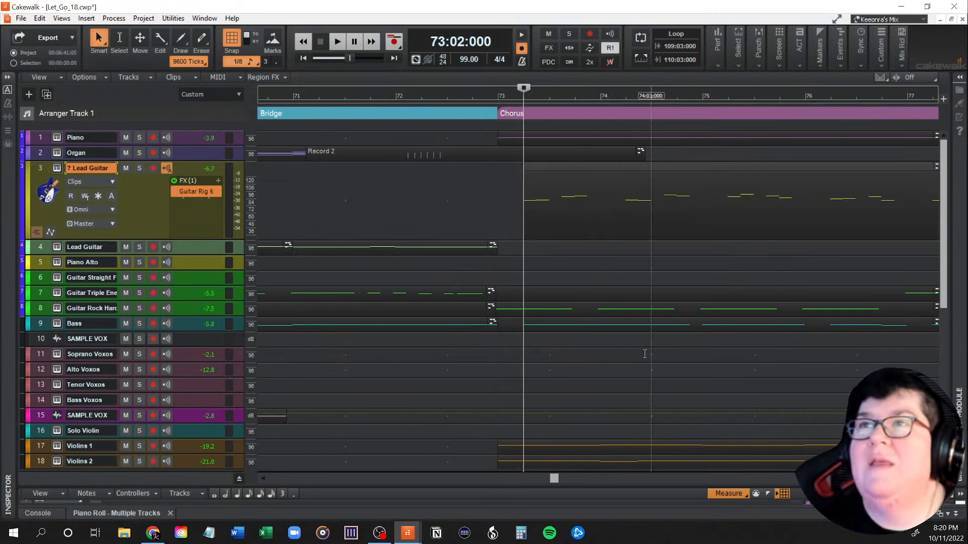
Step: Play the start of the chorus after the bridge from 73:01 to check the shifted ? Lead Guitar entry
left_click_drag(554, 479, 555, 480)
left_click(498, 427)
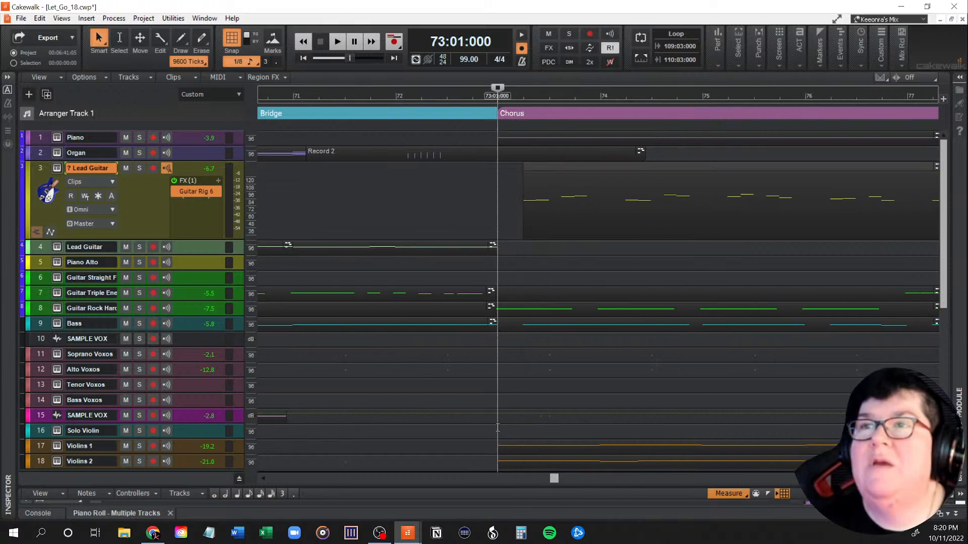
key("space")
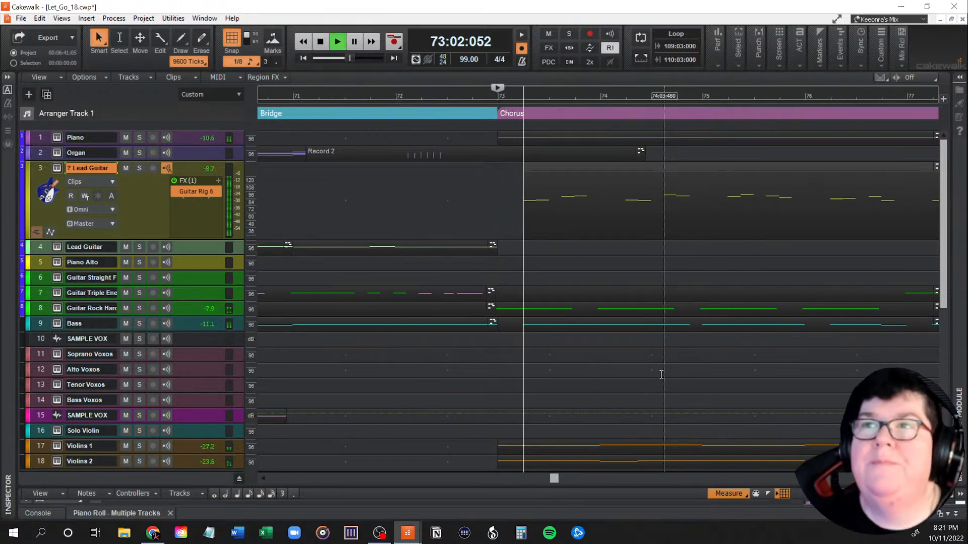
key("space")
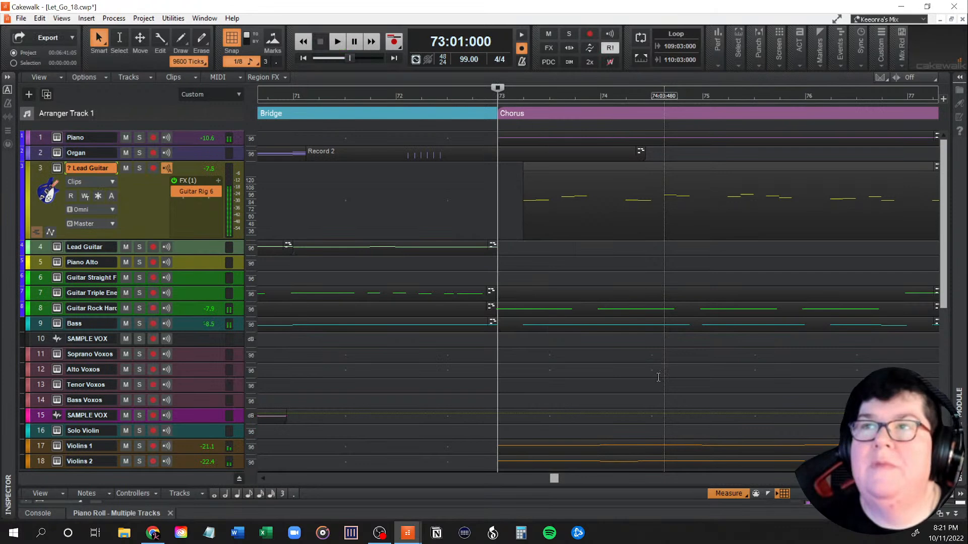
Step: Place the playhead at measure 81 and mute guitar tracks 7 and 8, the Bass track and the Drums folder
left_click_drag(555, 478, 567, 479)
scroll(543, 401, "down", 5, "ctrl")
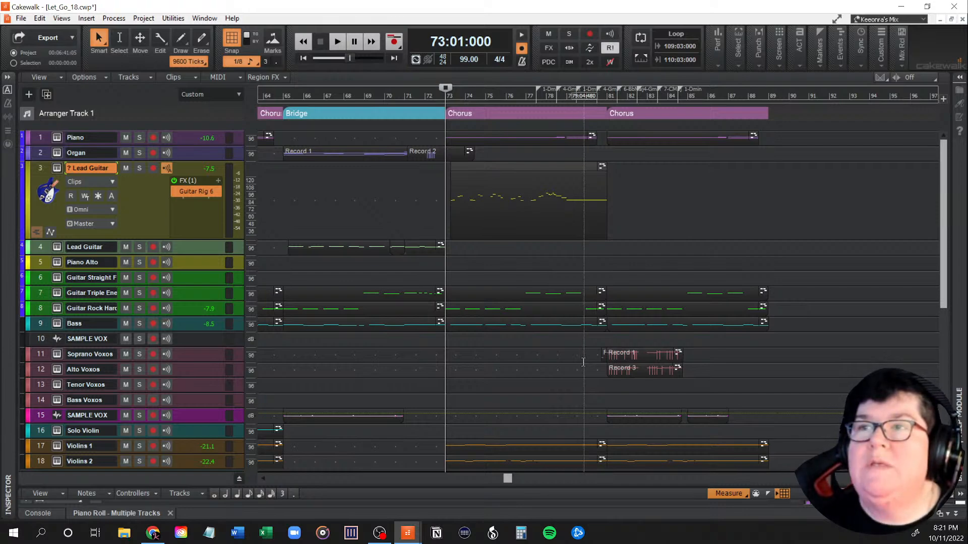
scroll(583, 363, "down", 3)
scroll(582, 363, "up", 3)
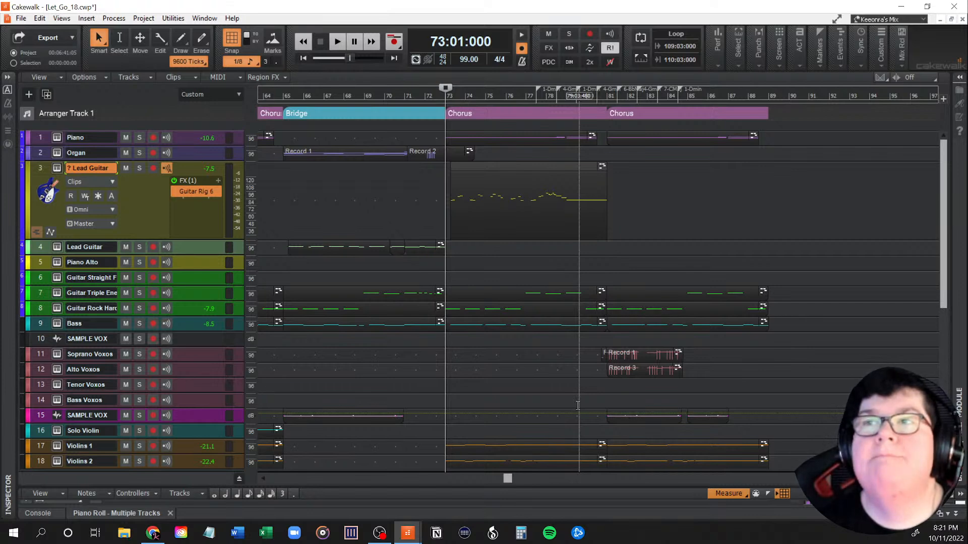
left_click(607, 394)
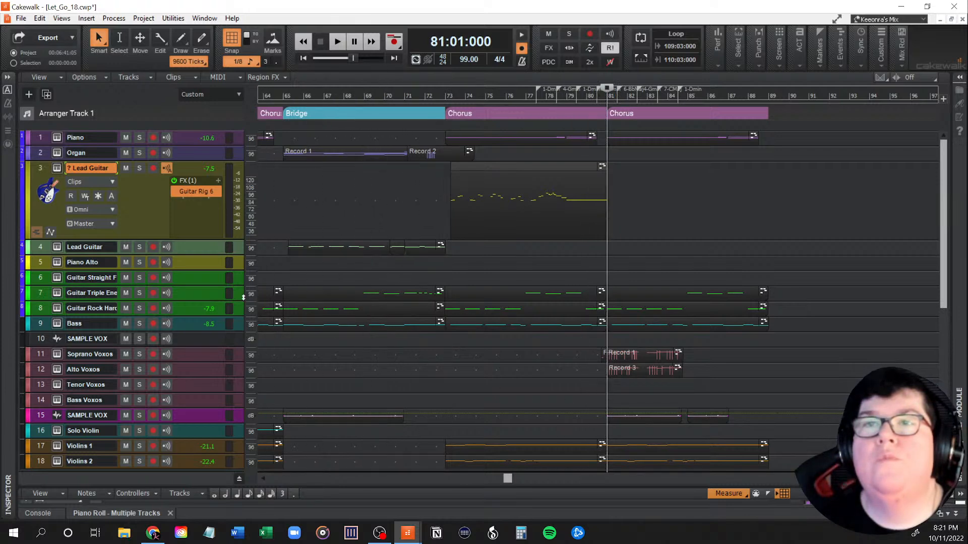
left_click(126, 293)
left_click(126, 308)
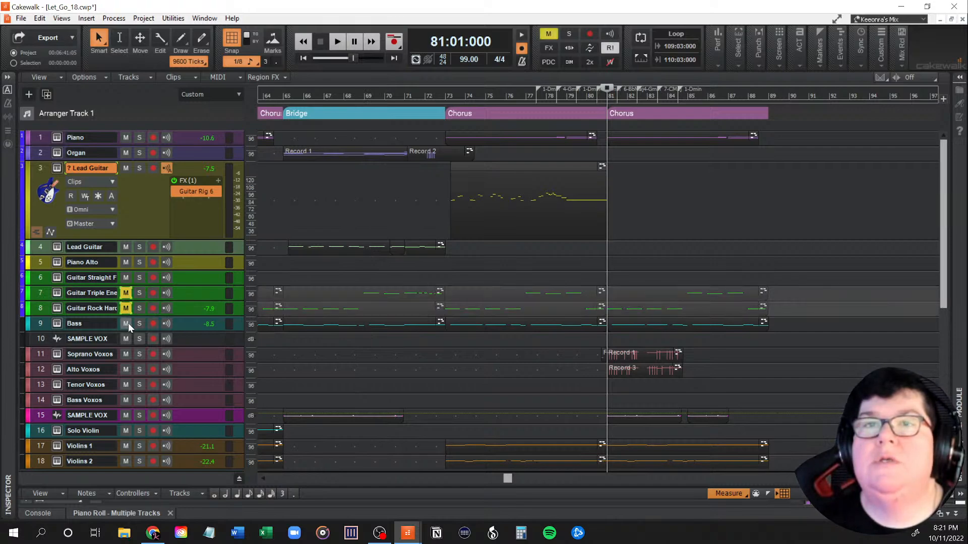
left_click(127, 323)
scroll(460, 408, "down", 3)
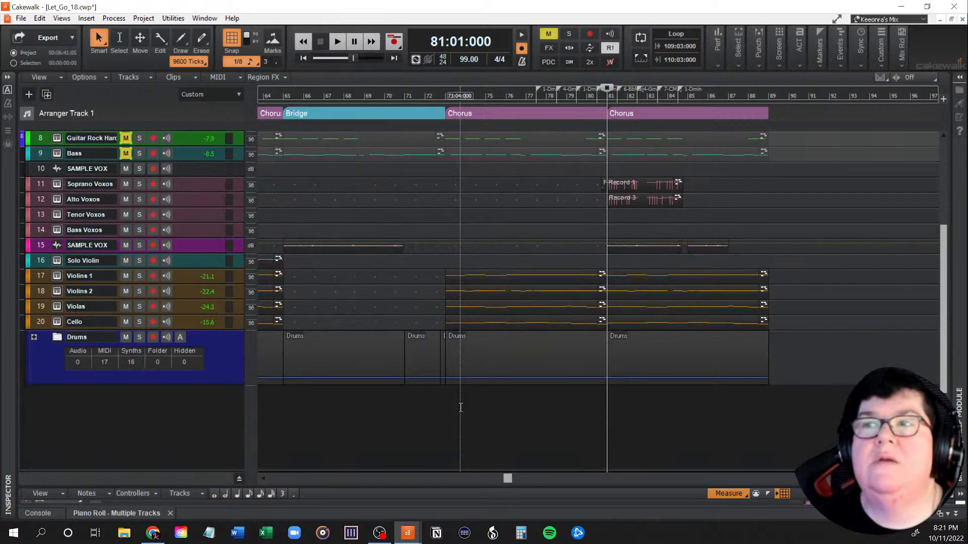
scroll(461, 407, "up", 3)
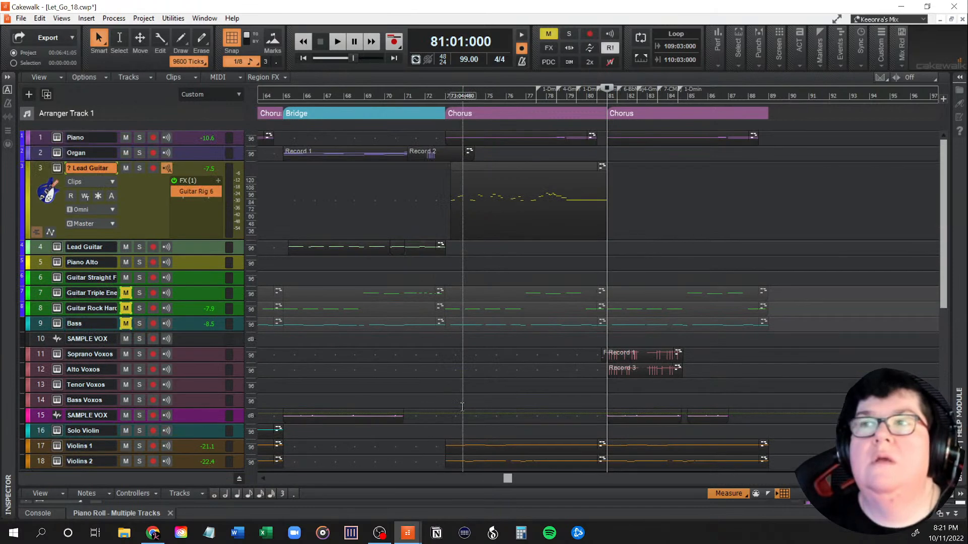
scroll(461, 407, "down", 5)
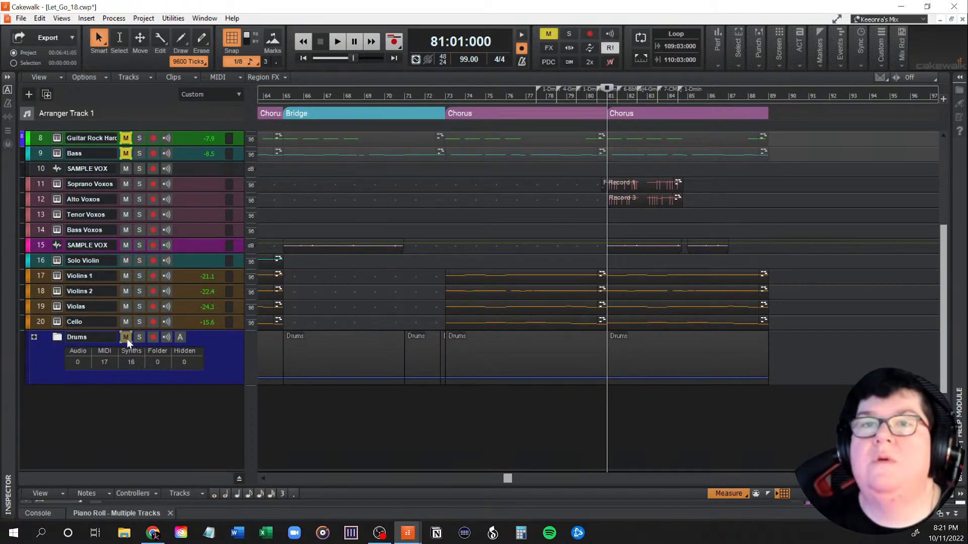
scroll(362, 394, "up", 5)
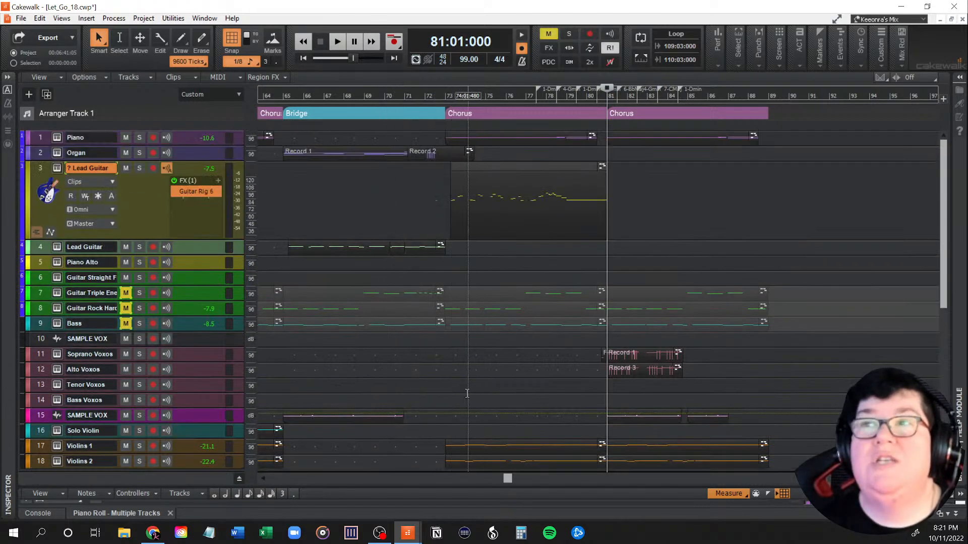
Step: Play the last chorus from measure 81 with guitars and bass muted, briefly toggling the Drums folder's mute near the end
key("space")
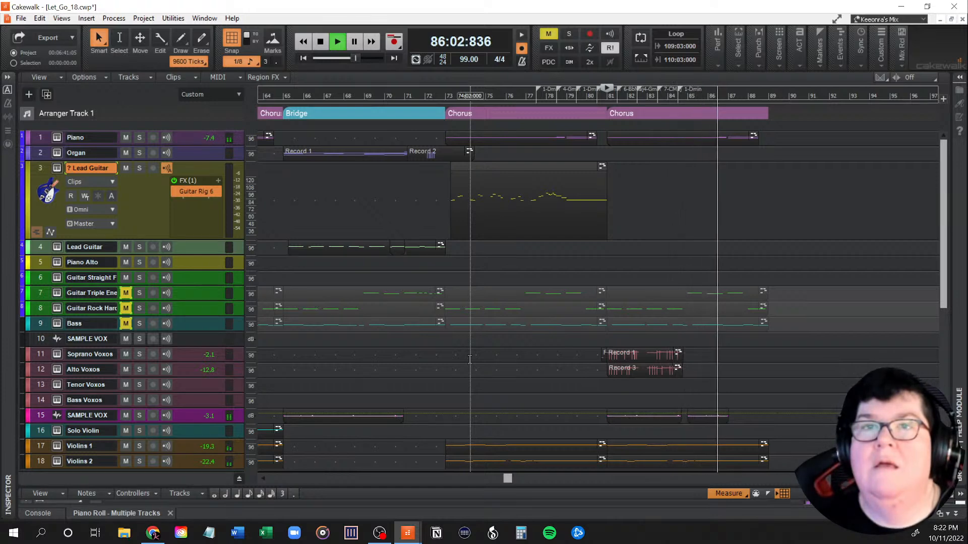
scroll(470, 359, "down", 3)
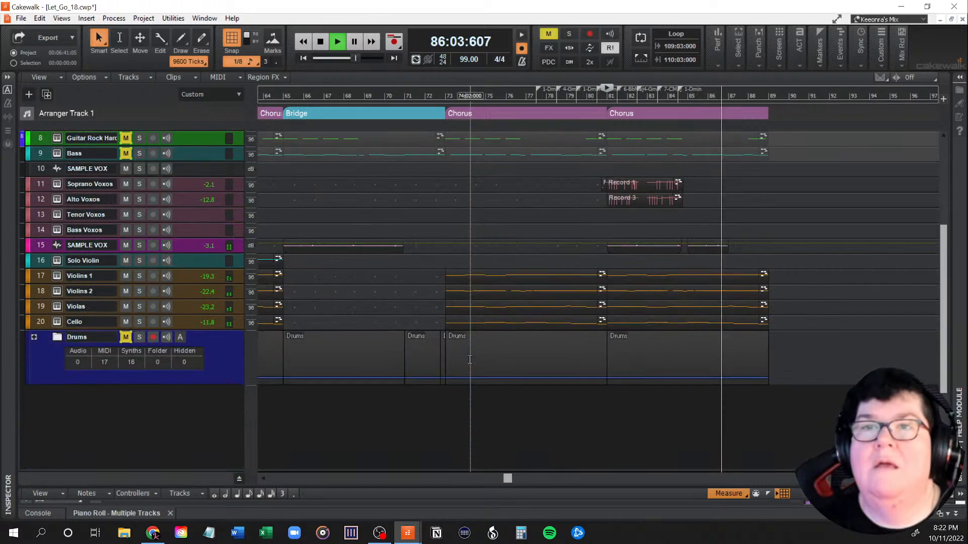
left_click(126, 338)
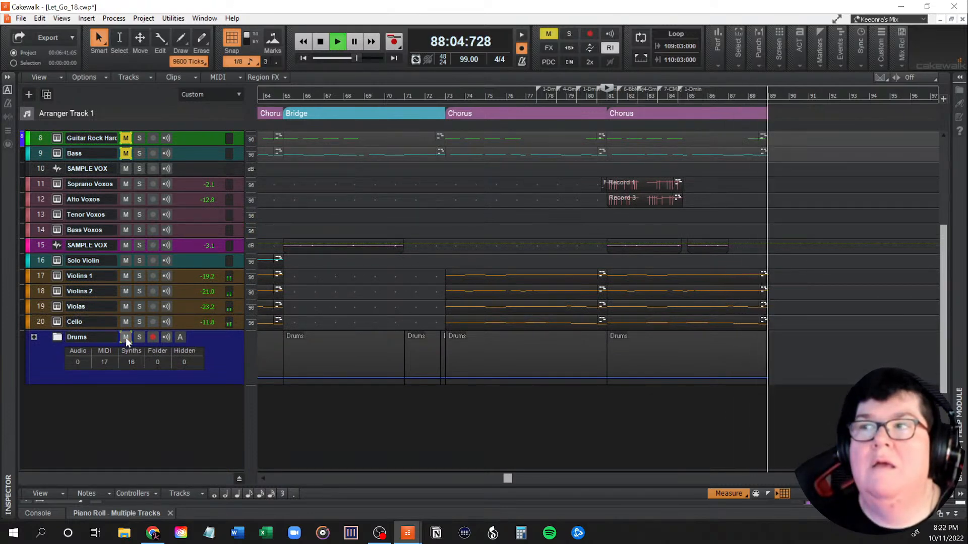
left_click(126, 338)
key("space")
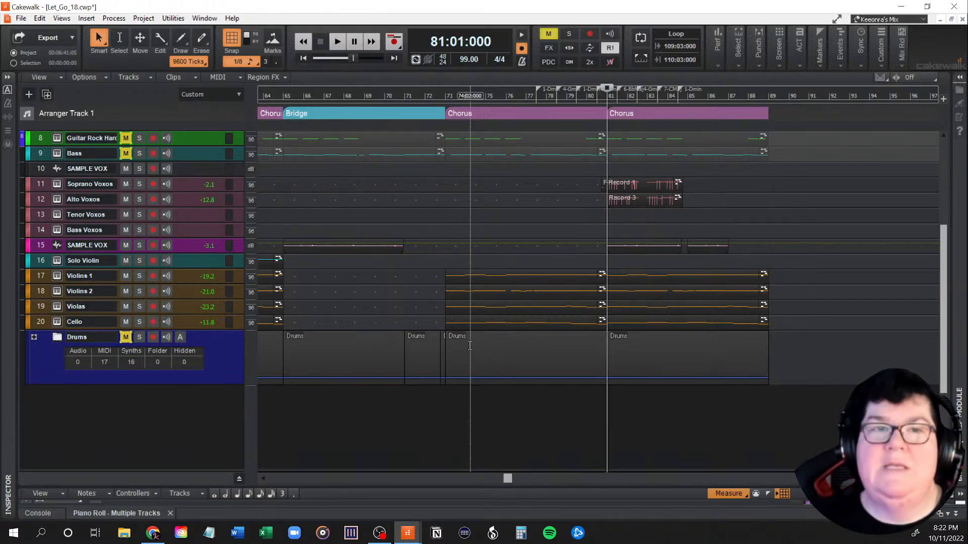
Step: Unmute the Bass track and Drums folder and replay the last chorus from measure 81, toggling the Bass mute during playback
scroll(447, 355, "up", 5)
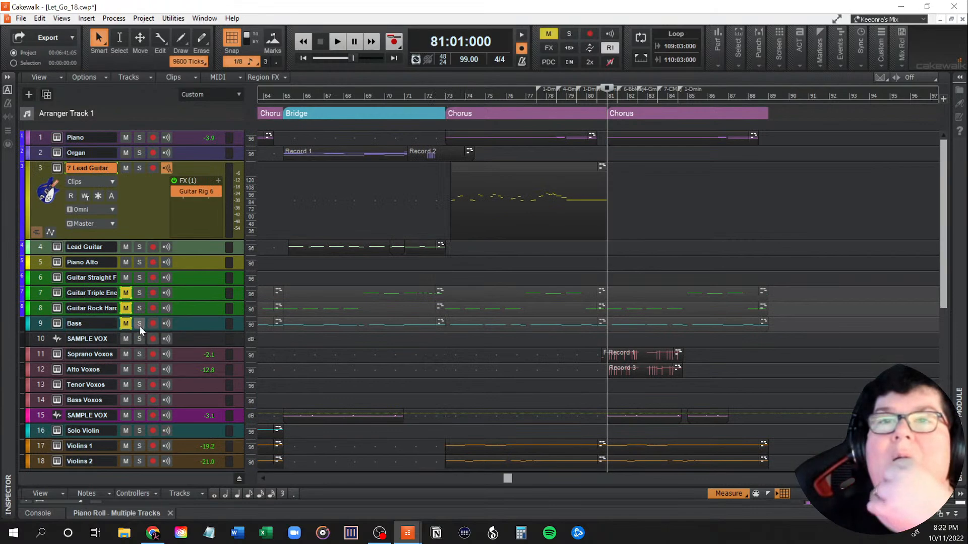
left_click(126, 323)
scroll(202, 348, "down", 5)
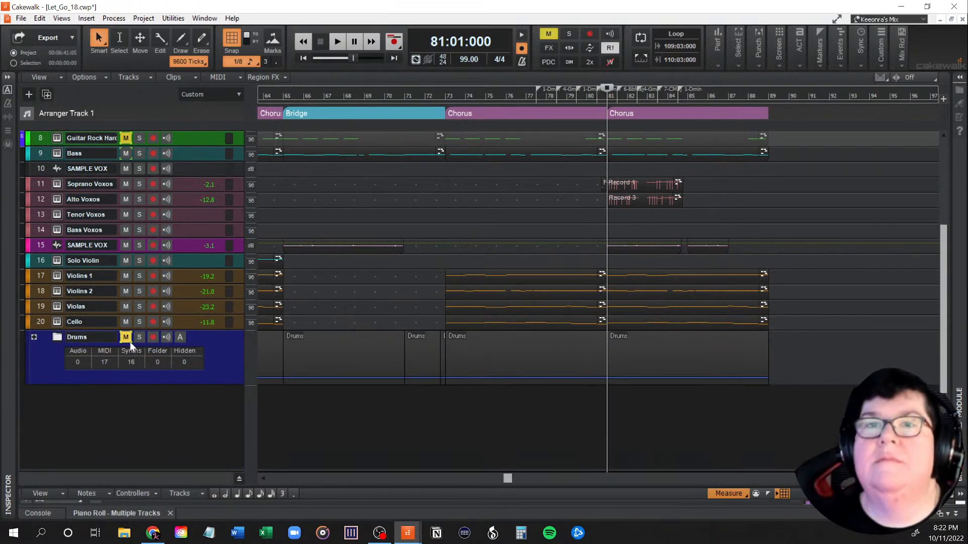
scroll(380, 414, "up", 5)
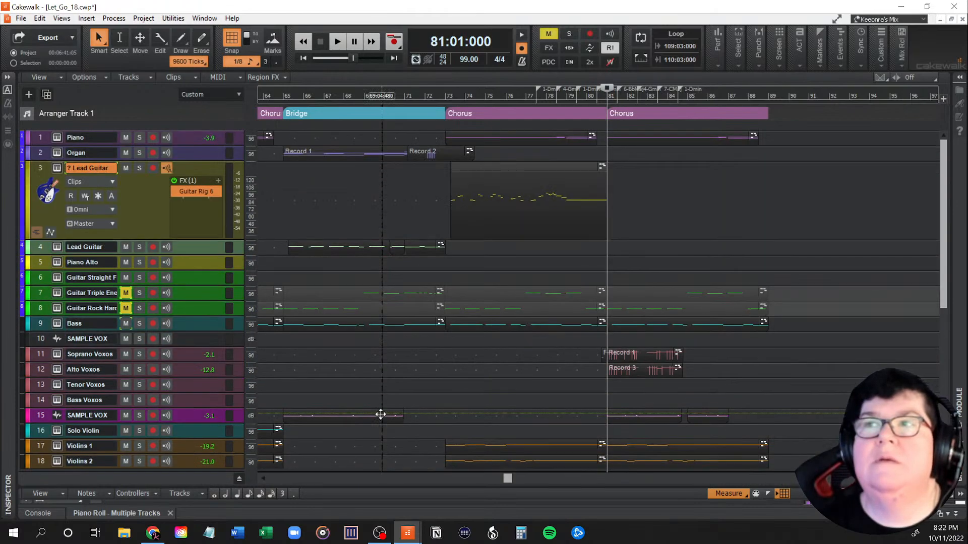
key("space")
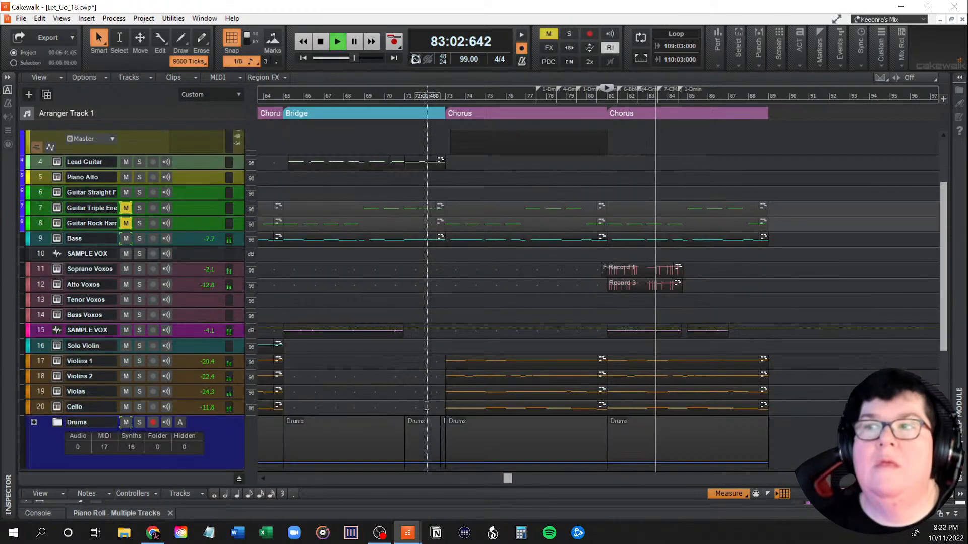
scroll(426, 405, "down", 5)
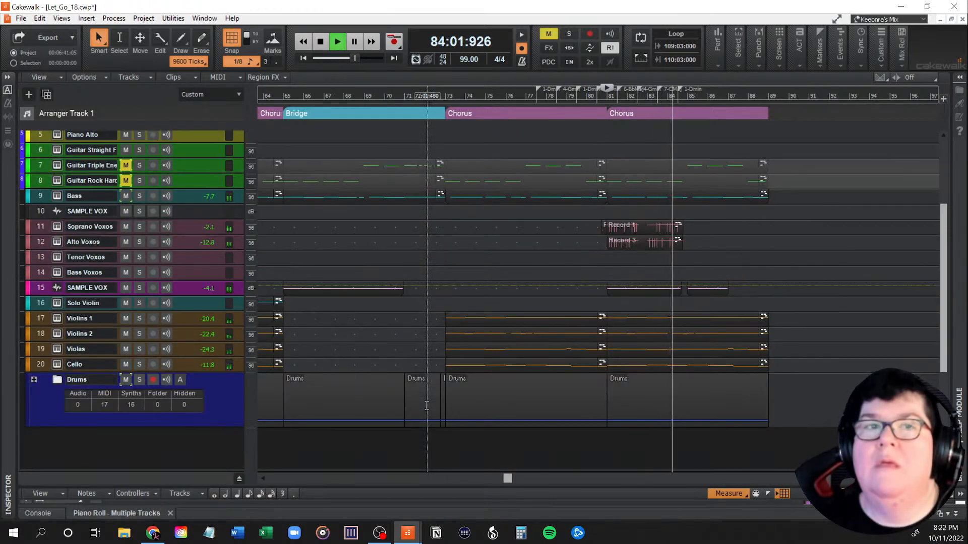
scroll(426, 405, "up", 5)
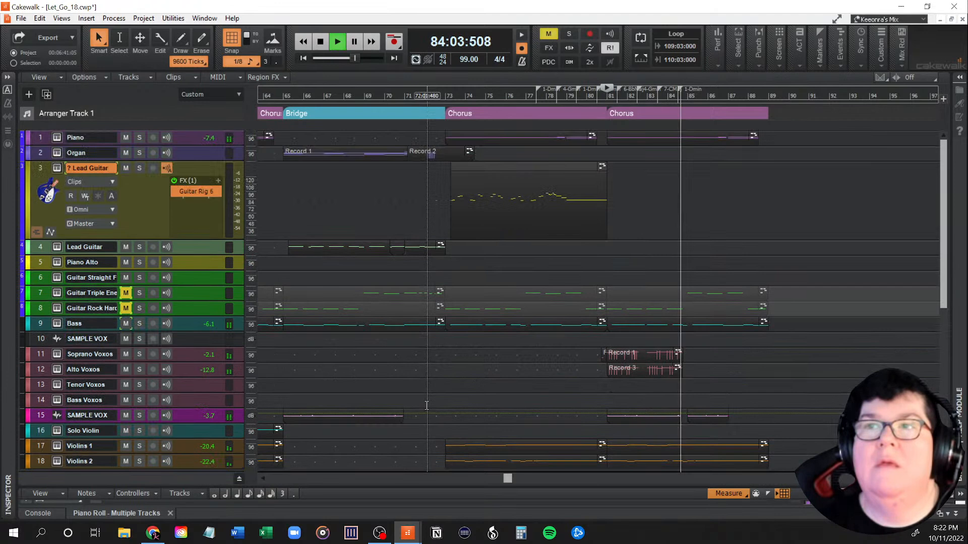
left_click(126, 324)
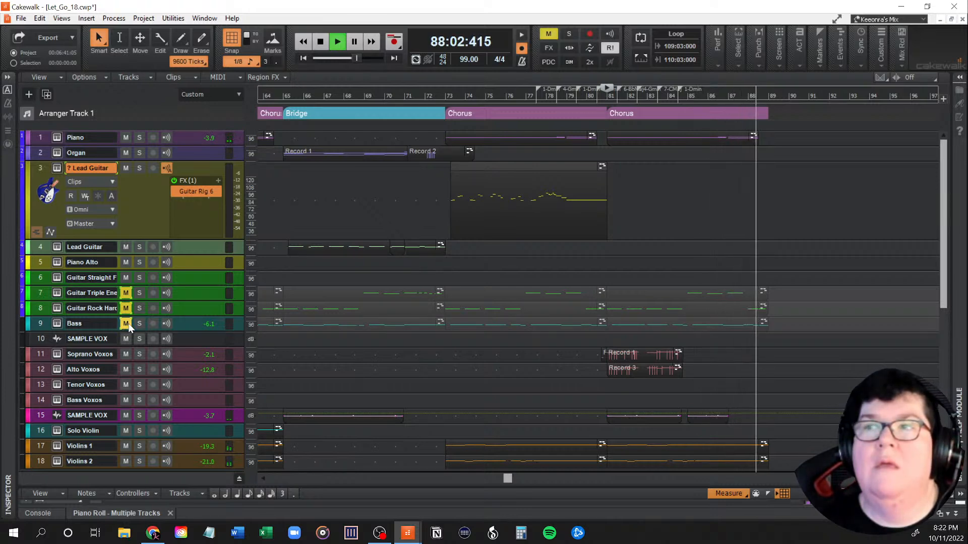
left_click(129, 324)
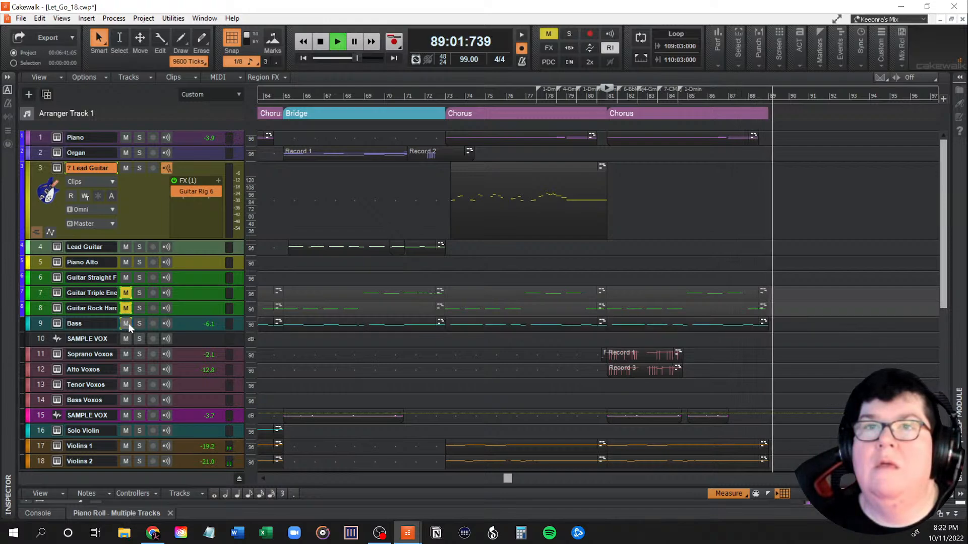
key("space")
Step: Mute the Bass track and the Drums folder again
left_click(128, 322)
scroll(352, 383, "down", 5)
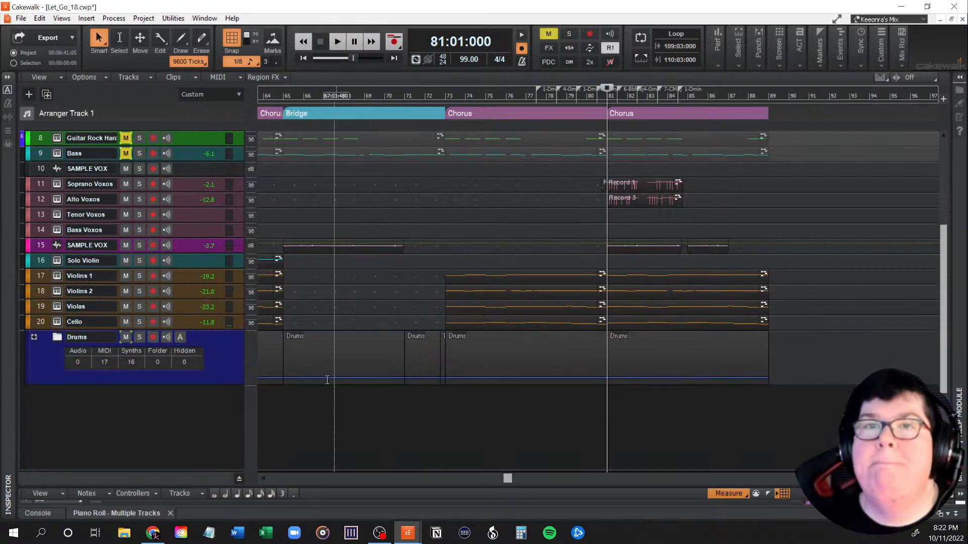
scroll(361, 384, "up", 5)
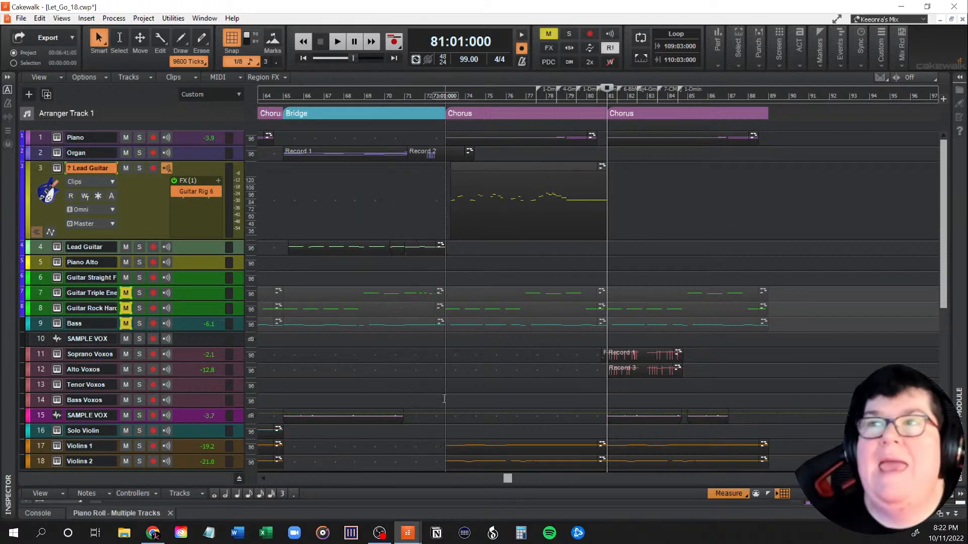
Step: Examine the instrument, vocal, string and drum tracks across the bridge and the last two choruses
scroll(502, 397, "down", 3)
scroll(503, 397, "up", 3)
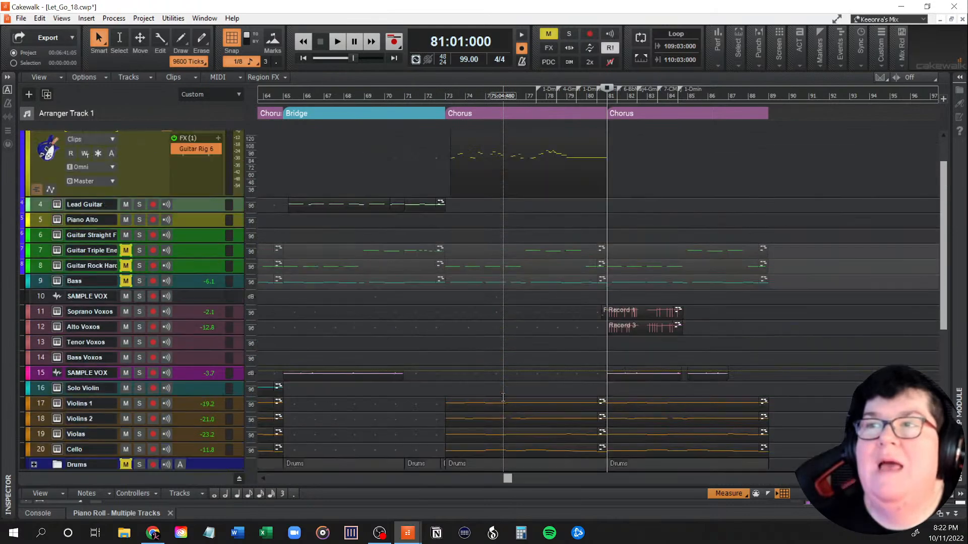
scroll(503, 396, "down", 3)
scroll(502, 397, "up", 3)
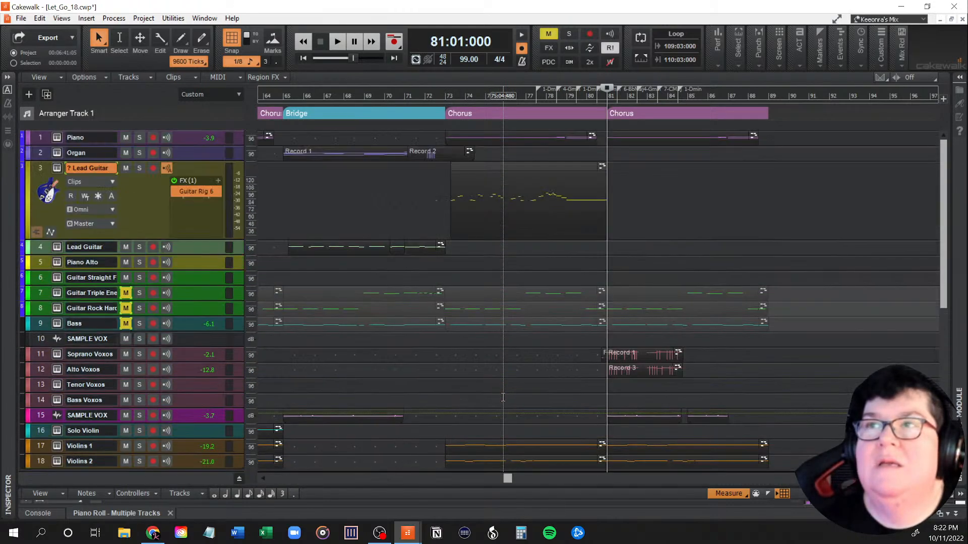
scroll(502, 397, "down", 3)
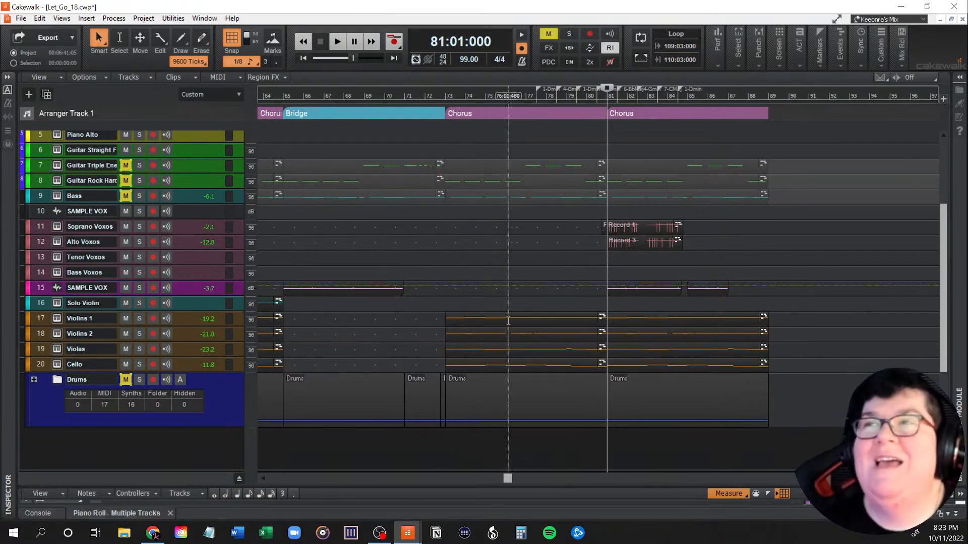
scroll(509, 306, "up", 4)
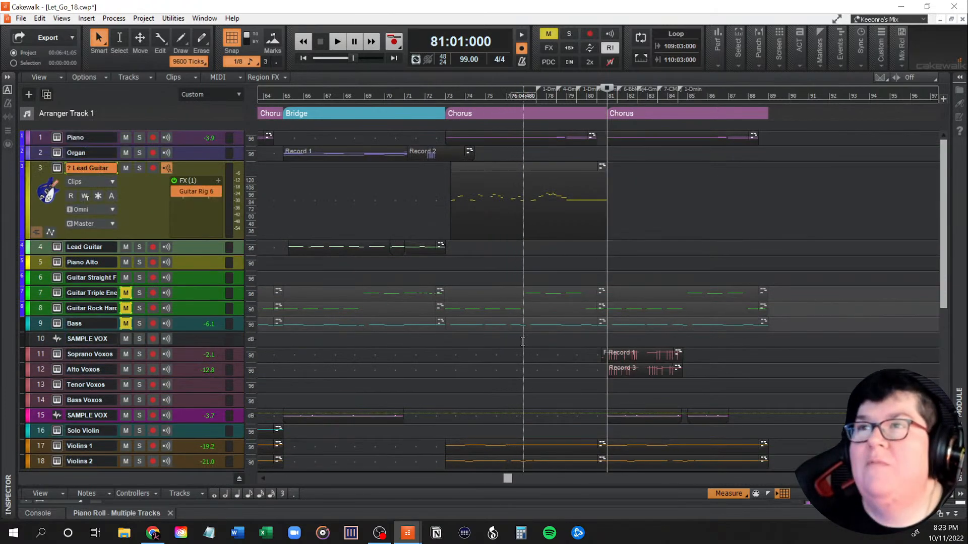
scroll(523, 342, "down", 4)
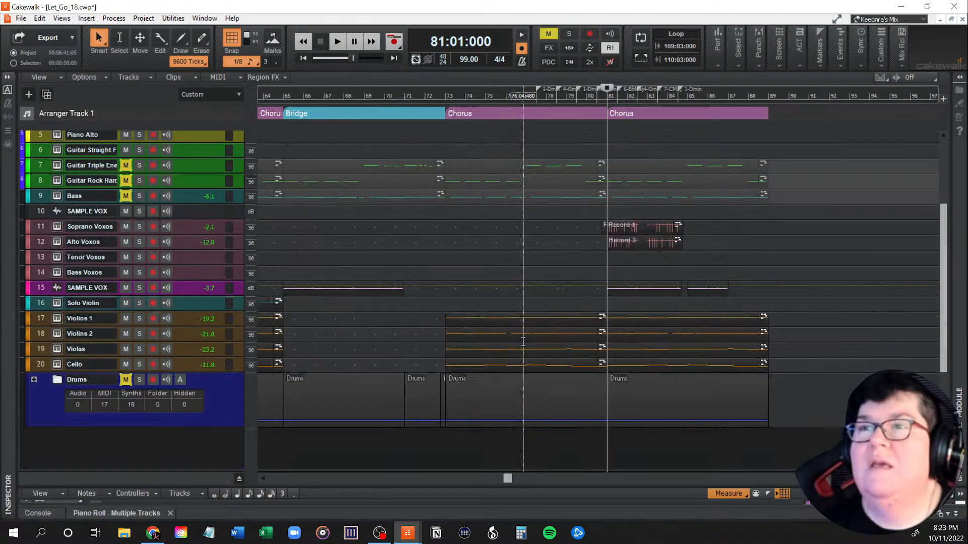
scroll(522, 341, "up", 4)
scroll(523, 342, "down", 3)
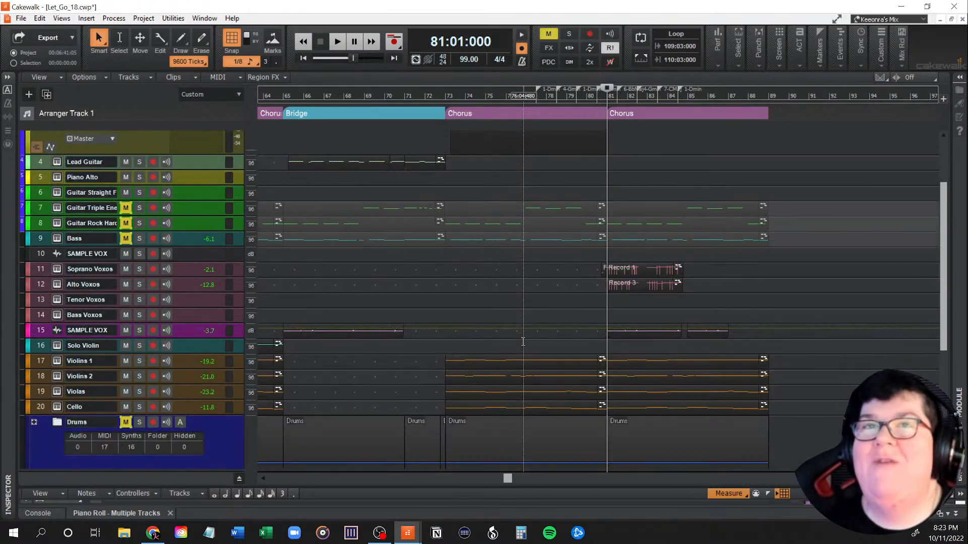
scroll(534, 325, "down", 3)
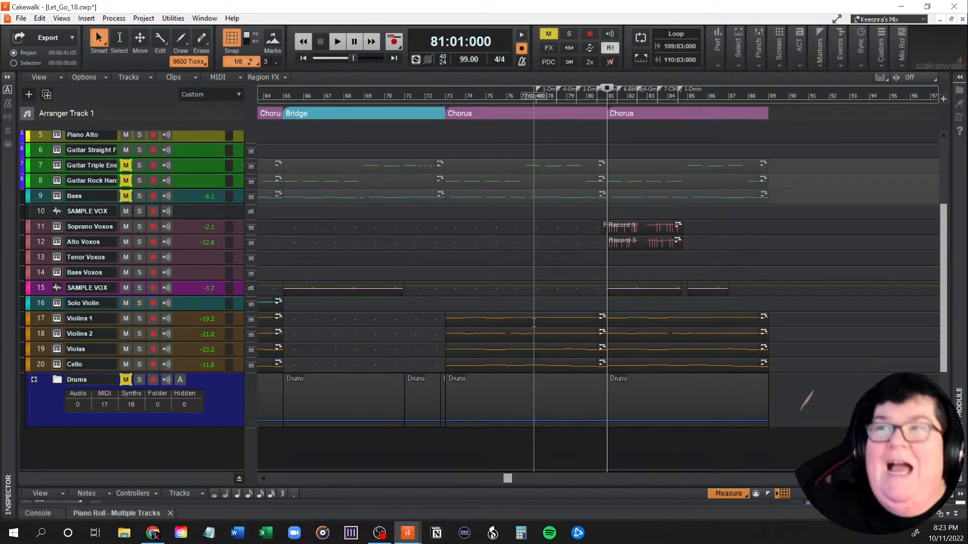
scroll(547, 322, "up", 3)
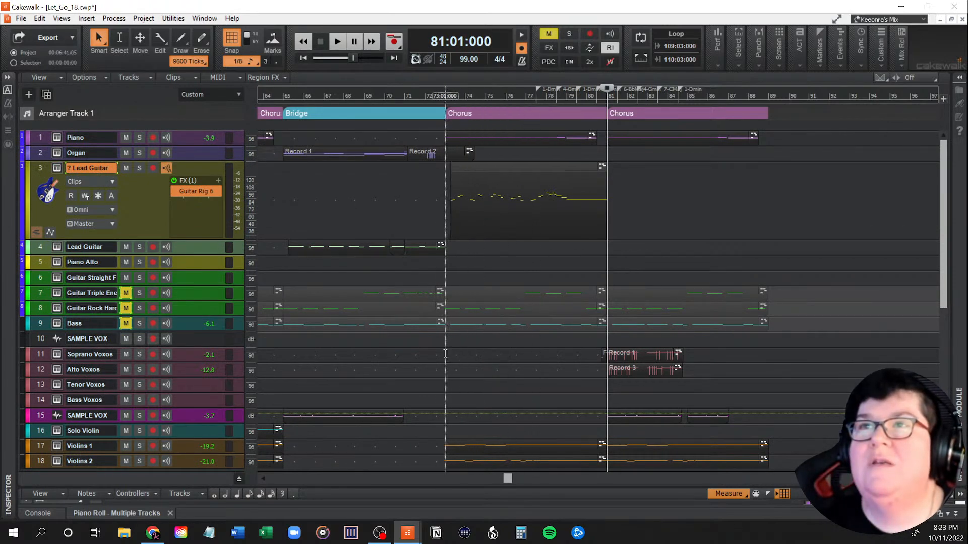
Step: Place the playhead at 73:01, the start of the chorus after the bridge
left_click(446, 354)
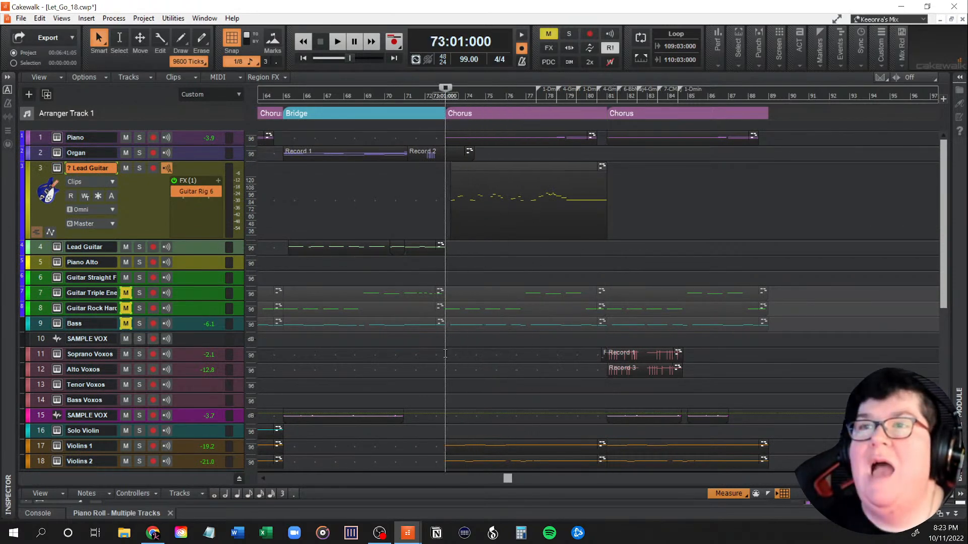
scroll(507, 365, "down", 3)
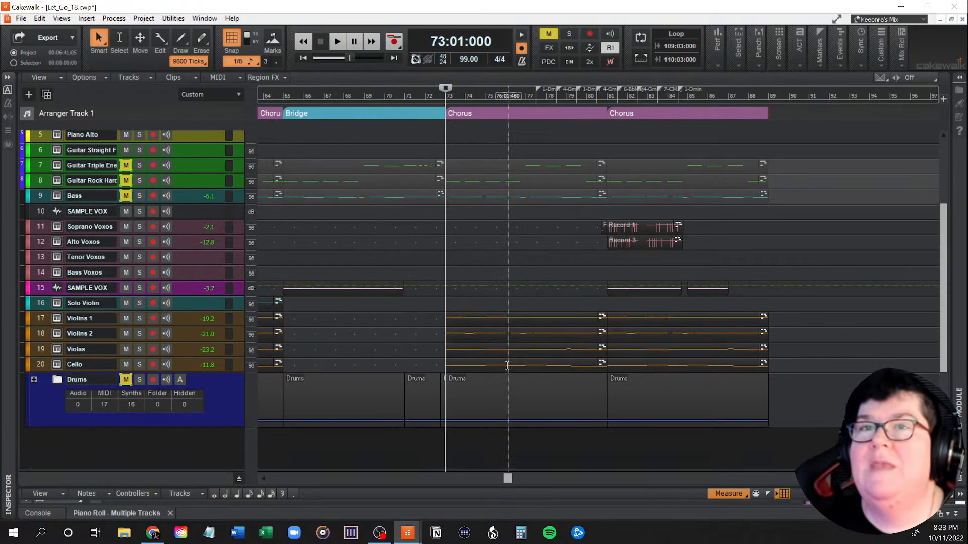
Step: Clear all track mutes and play the full arrangement from 73:01, the start of the chorus after the bridge
scroll(507, 365, "up", 1)
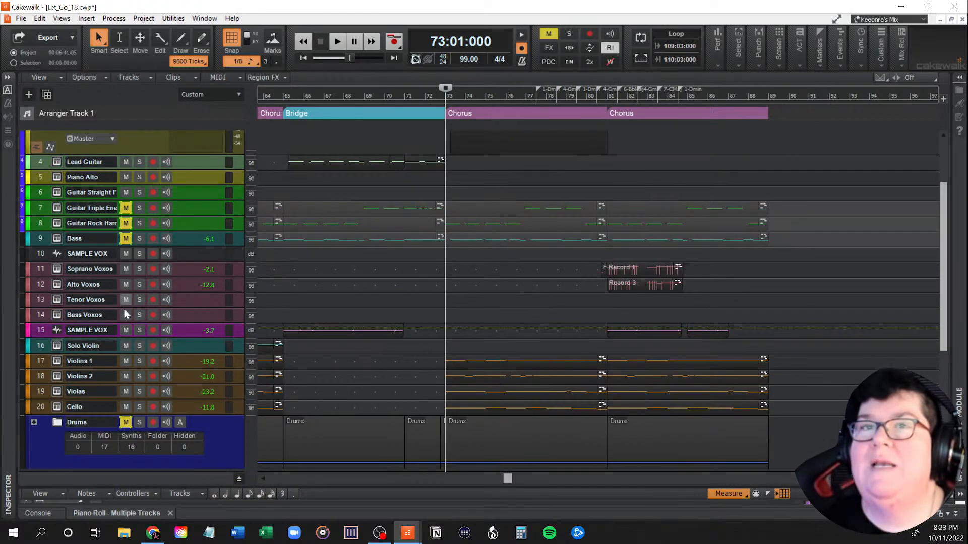
left_click(551, 34)
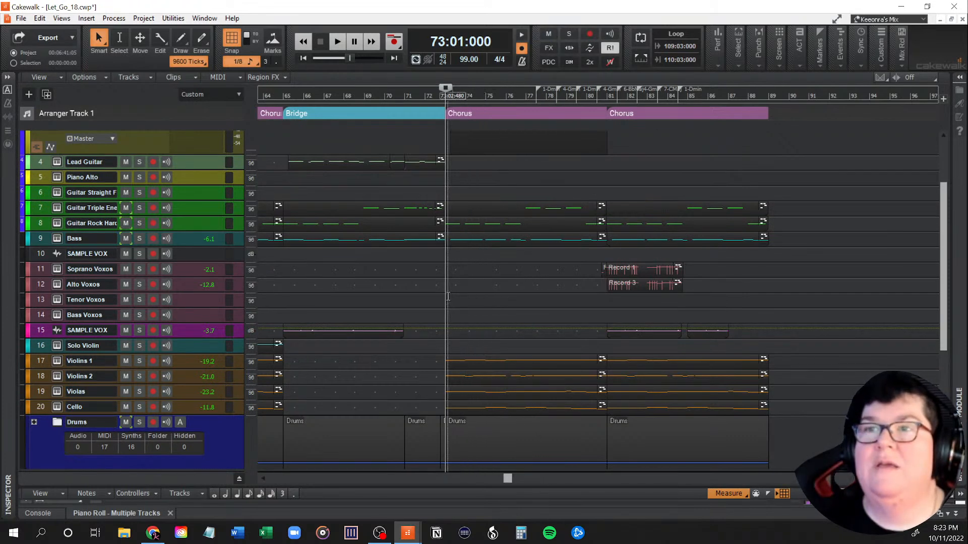
key("space")
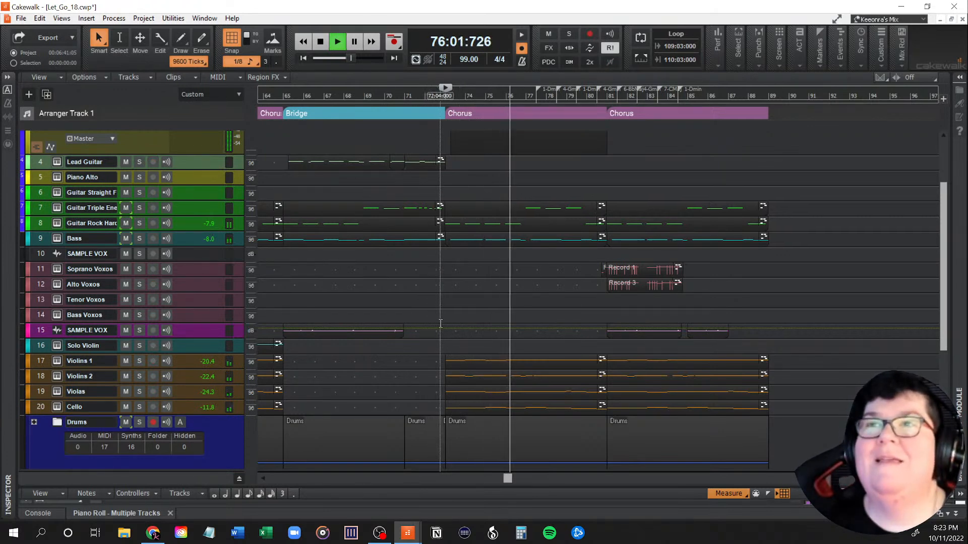
scroll(445, 330, "down", 1)
scroll(444, 329, "up", 1)
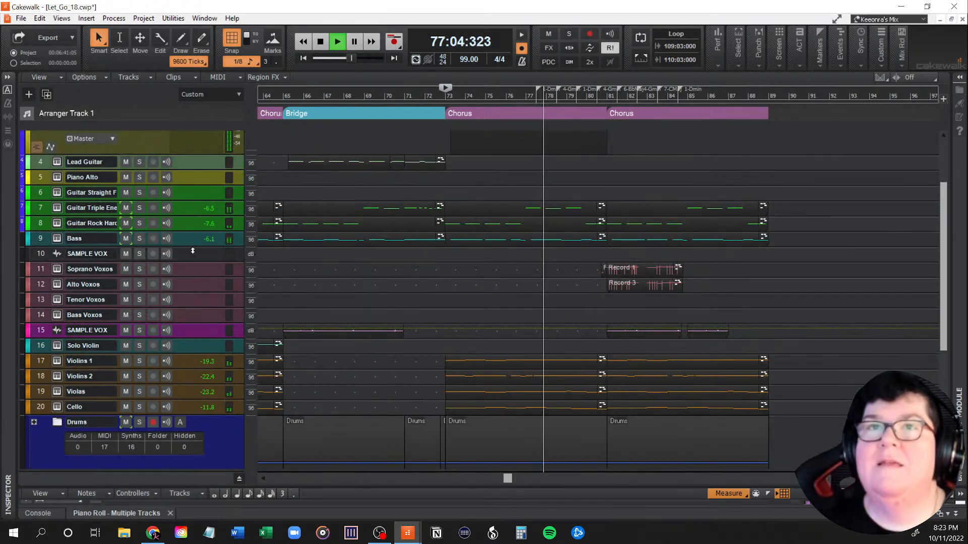
Step: Mute tracks 7 and 8 (guitars), the Bass and the Drums folder during playback to audition the last chorus, and stop playback
left_click(126, 208)
left_click(126, 223)
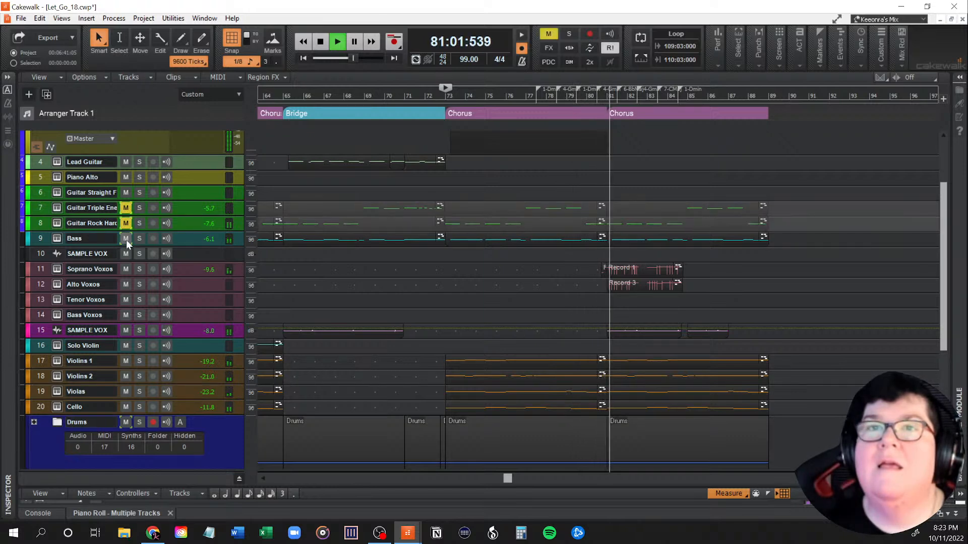
left_click(126, 239)
left_click(126, 422)
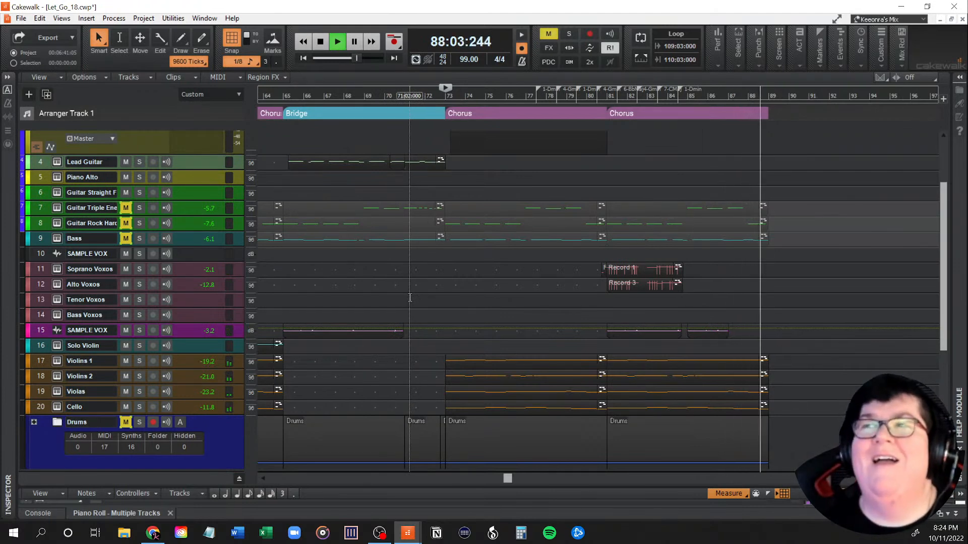
key("space")
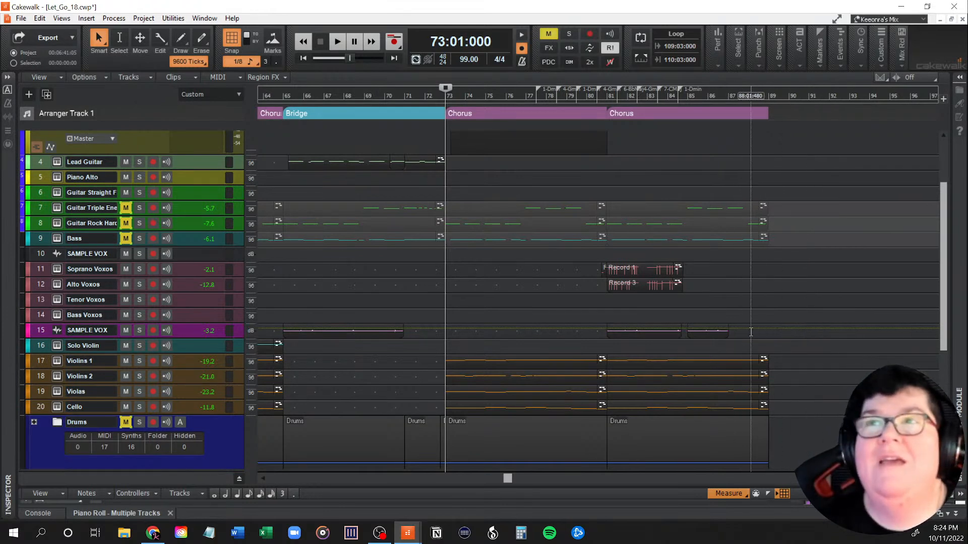
Step: Unmute guitar tracks 7 and 8, the Bass track and the Drums folder
scroll(487, 323, "up", 3)
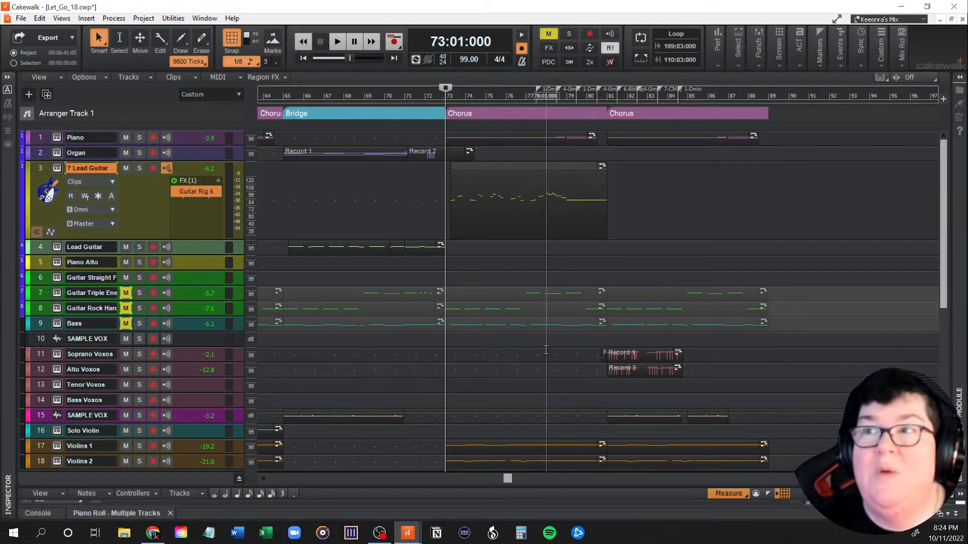
left_click_drag(126, 293, 123, 325)
scroll(123, 326, "down", 3)
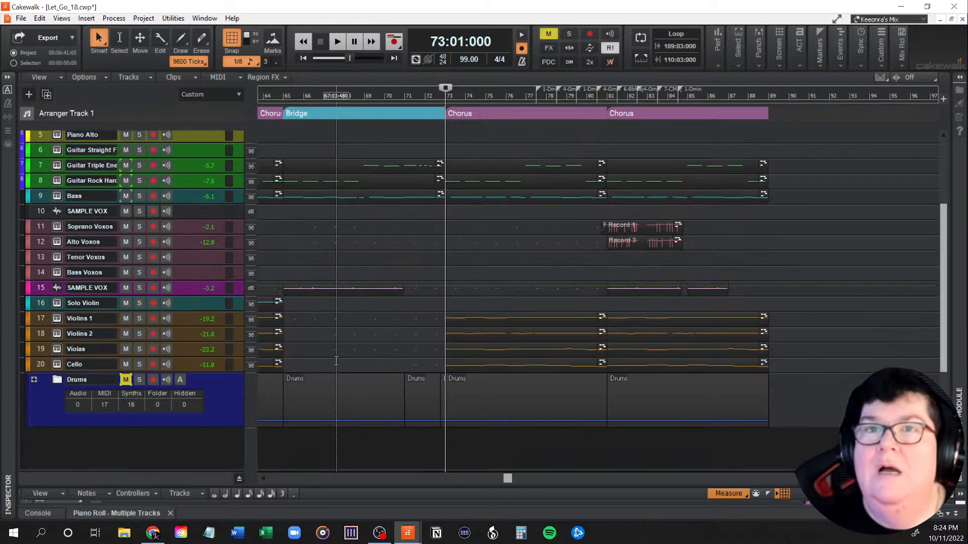
left_click(126, 379)
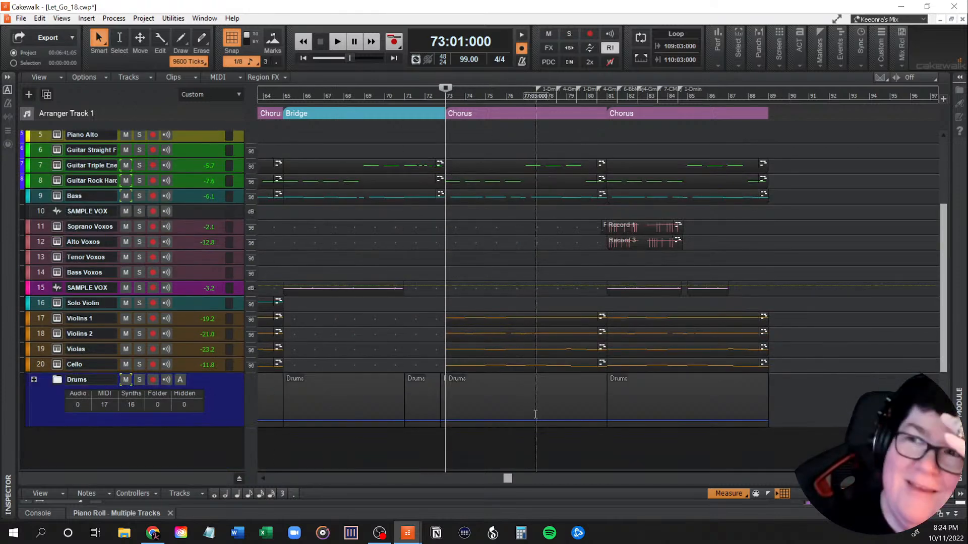
Step: Delete the guitar and bass parts on tracks 6 to 9 across the last chorus, starting at measure 81
left_click_drag(508, 479, 549, 482)
scroll(559, 435, "up", 3)
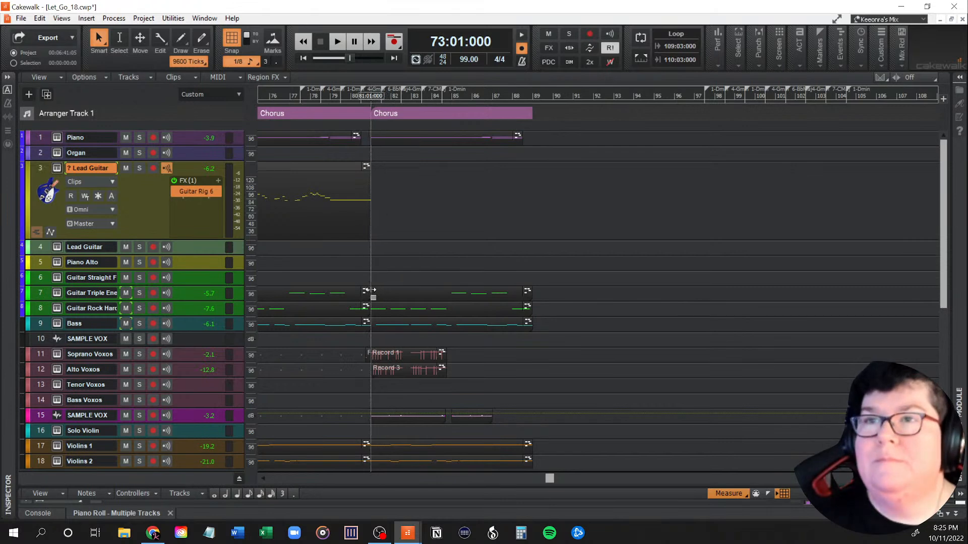
left_click_drag(369, 277, 539, 329)
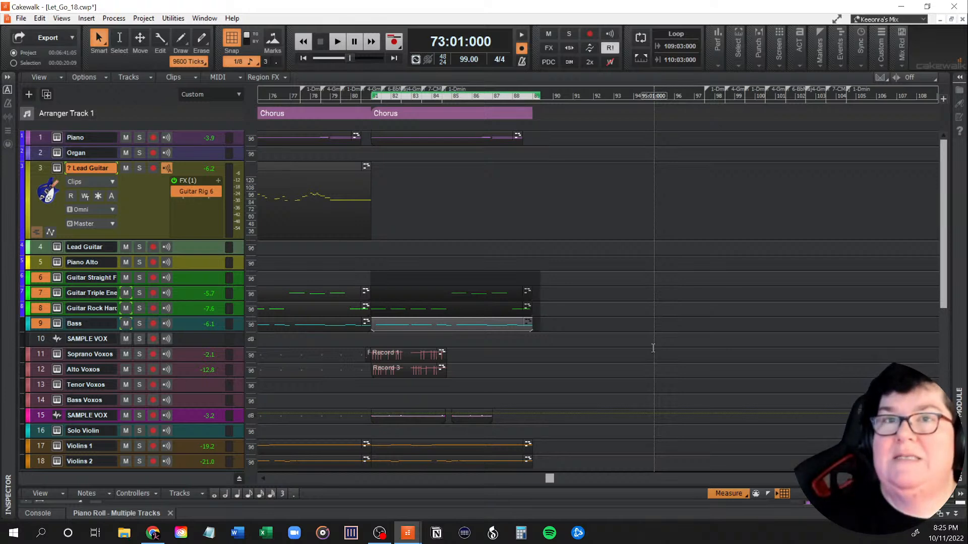
key("Delete")
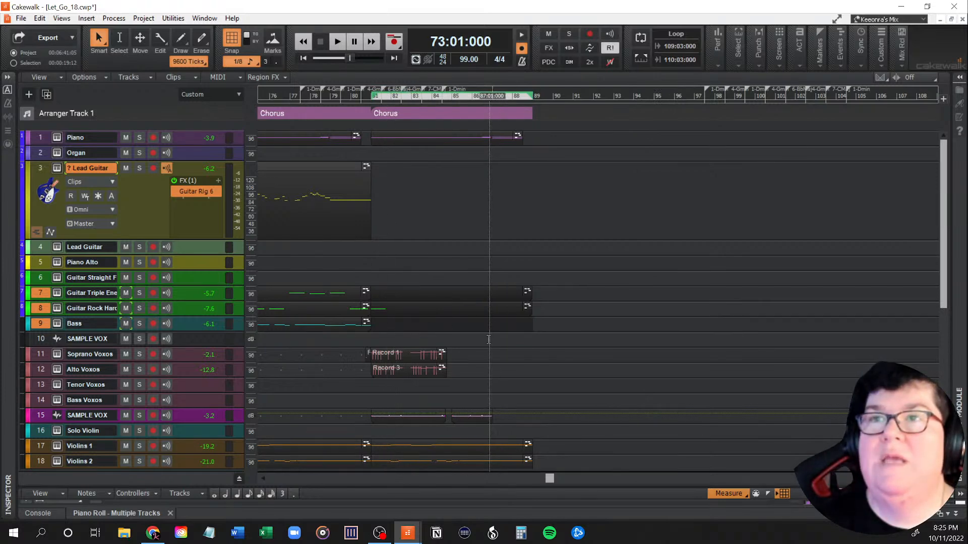
Step: Show track 8's take lane, delete the leftover rock guitar clip in the last chorus, and hide the lane again
scroll(346, 306, "left", 3)
left_click(343, 307)
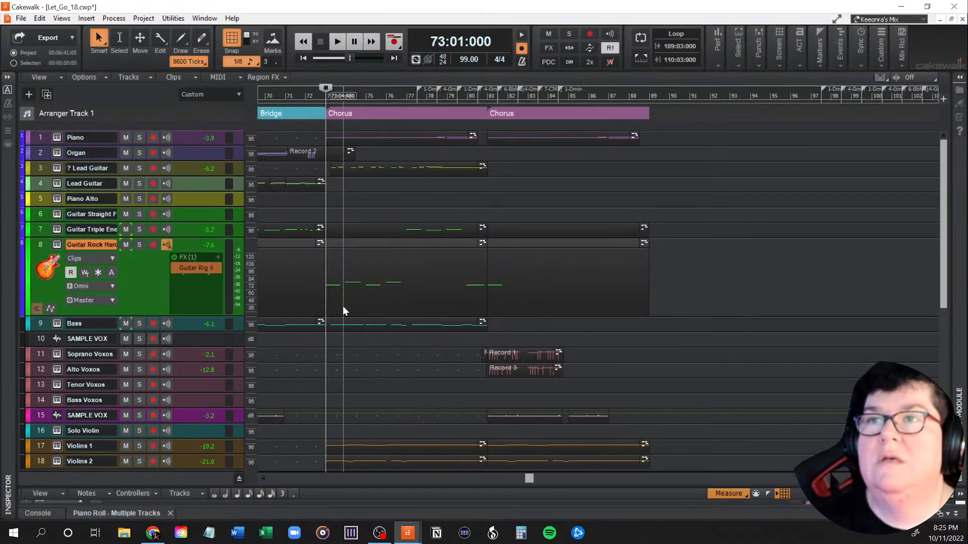
left_click(36, 310)
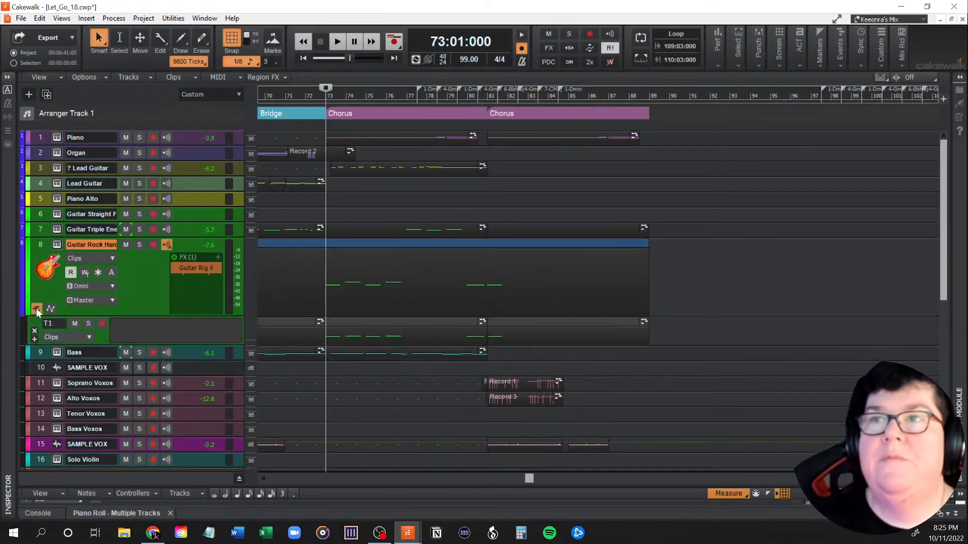
left_click(508, 325)
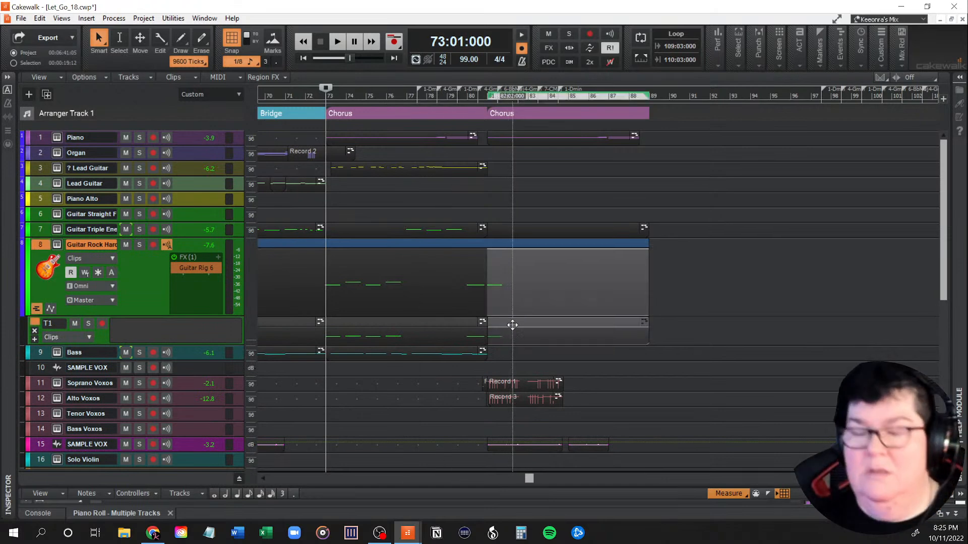
key("Delete")
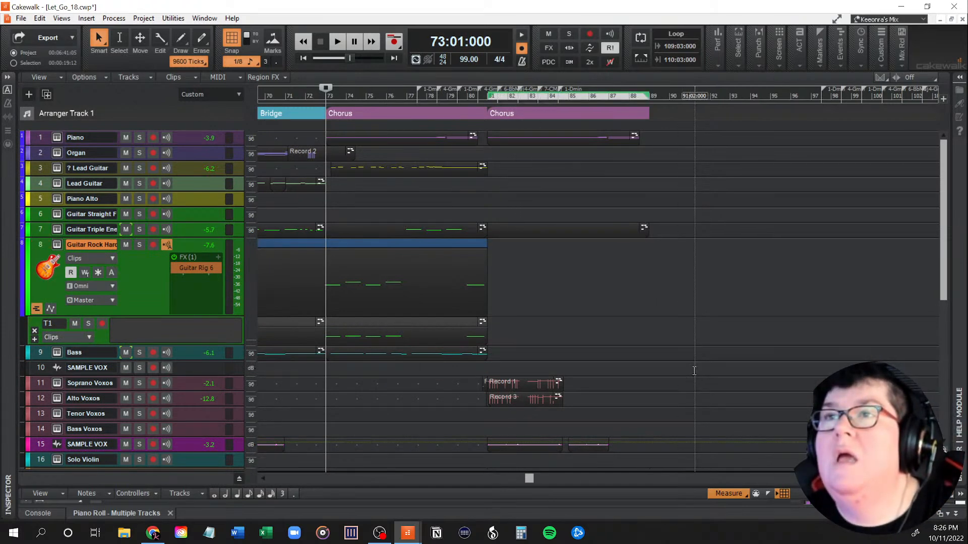
left_click(36, 309)
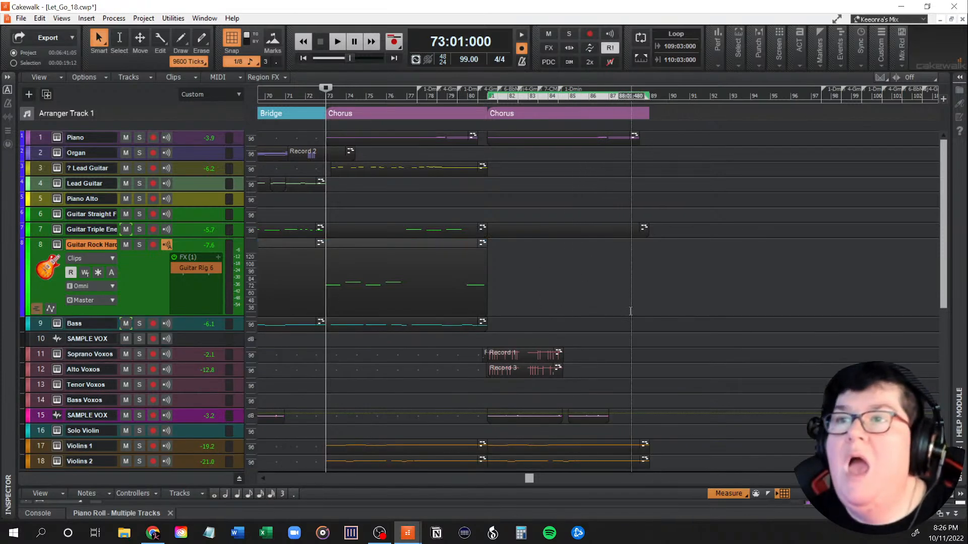
Step: Expand the Drums folder and delete the Drum Midi track's Master Metal Groove 03 clip from the last chorus
scroll(595, 338, "down", 4)
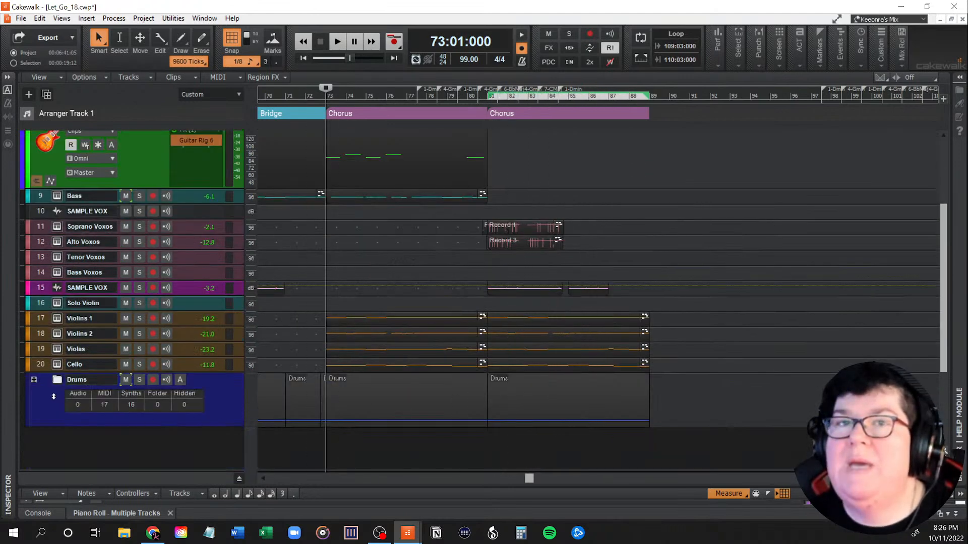
left_click(34, 380)
scroll(201, 407, "down", 8)
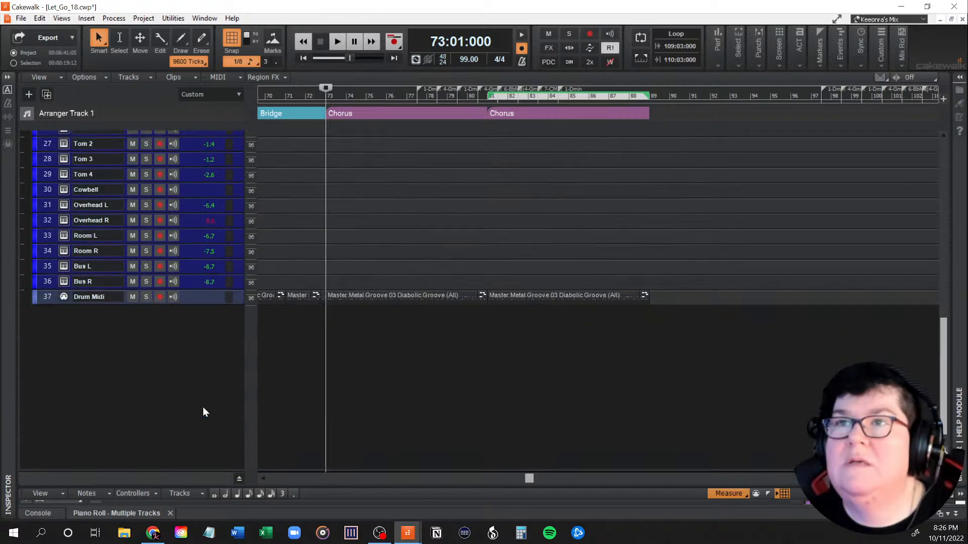
double_click(195, 299)
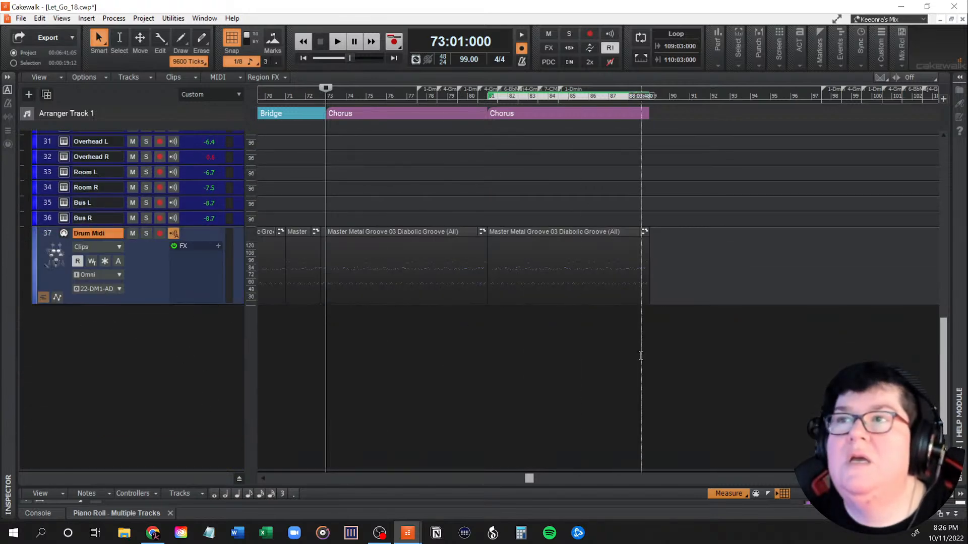
scroll(535, 307, "up", 2)
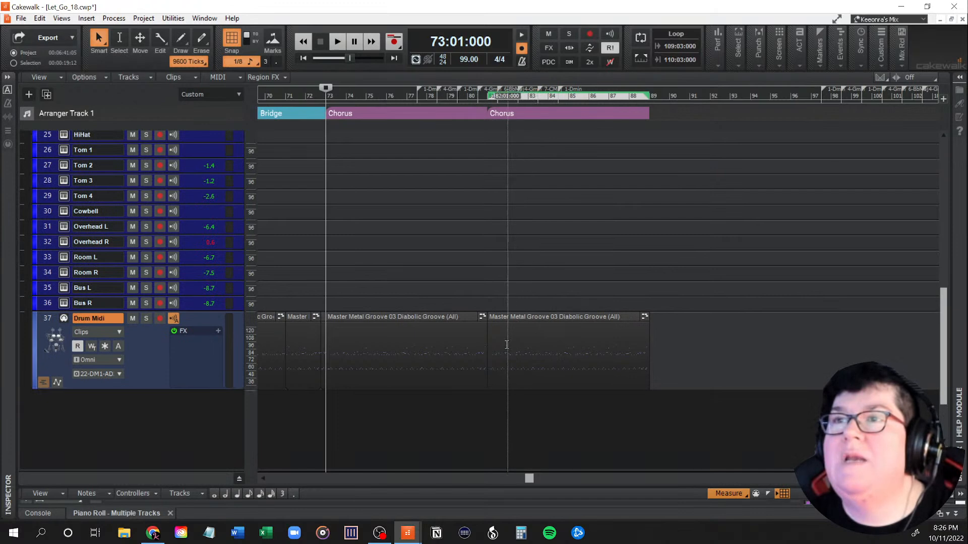
left_click_drag(488, 344, 501, 344)
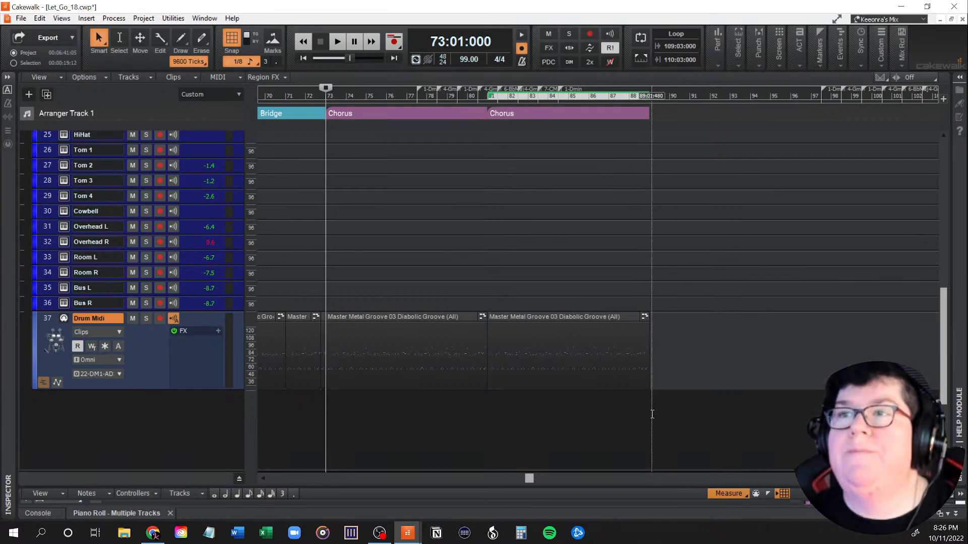
left_click(562, 317)
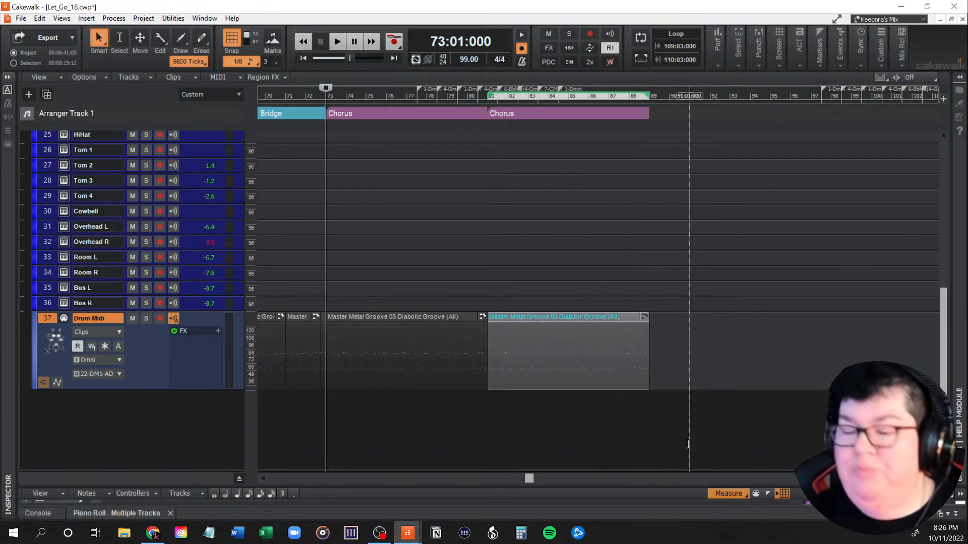
key("Delete")
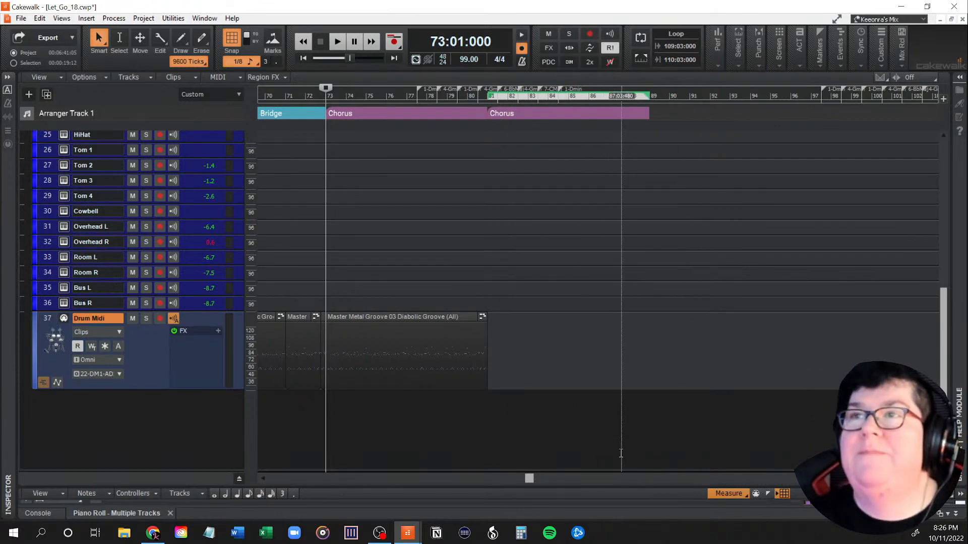
Step: Collapse the Drums folder
scroll(568, 452, "up", 3)
scroll(569, 452, "up", 1)
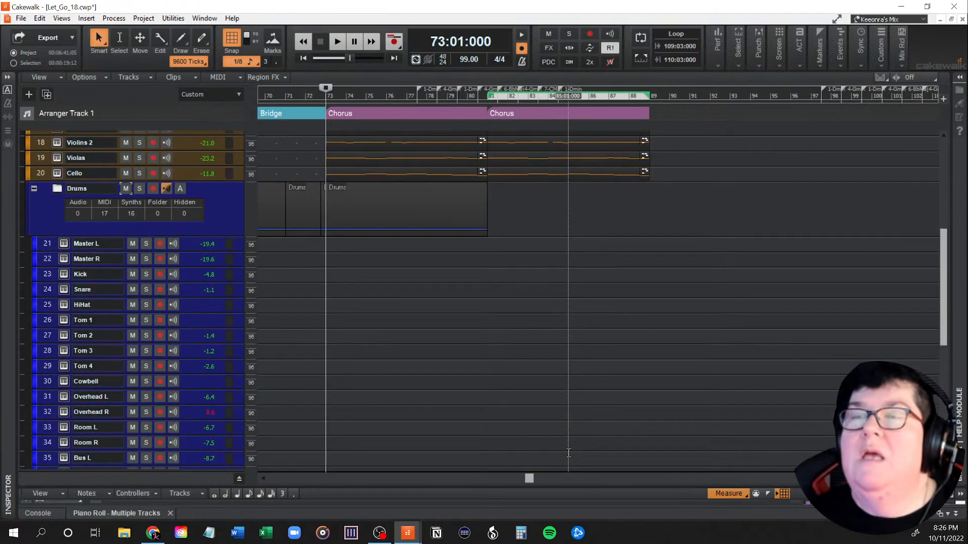
scroll(569, 452, "down", 4)
scroll(452, 384, "up", 2)
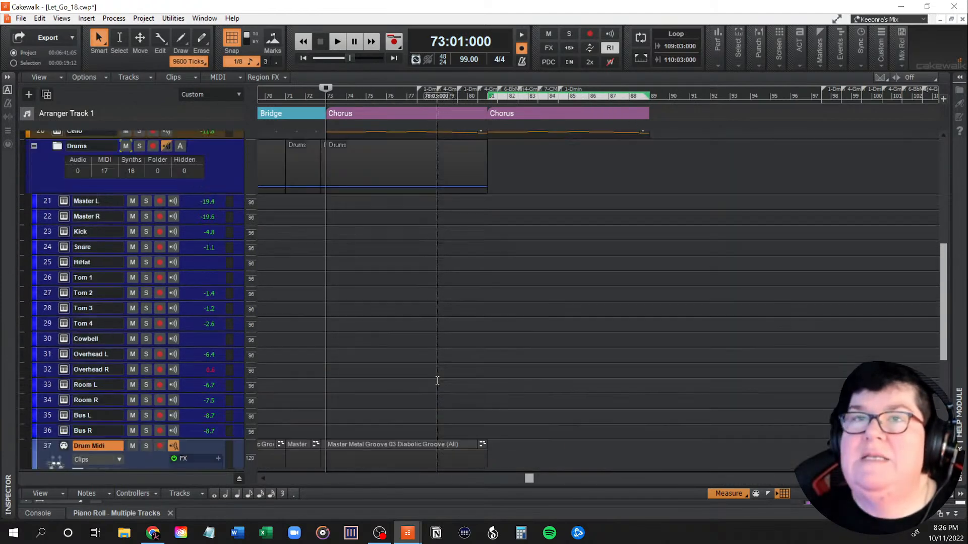
scroll(56, 299, "up", 3)
left_click(33, 274)
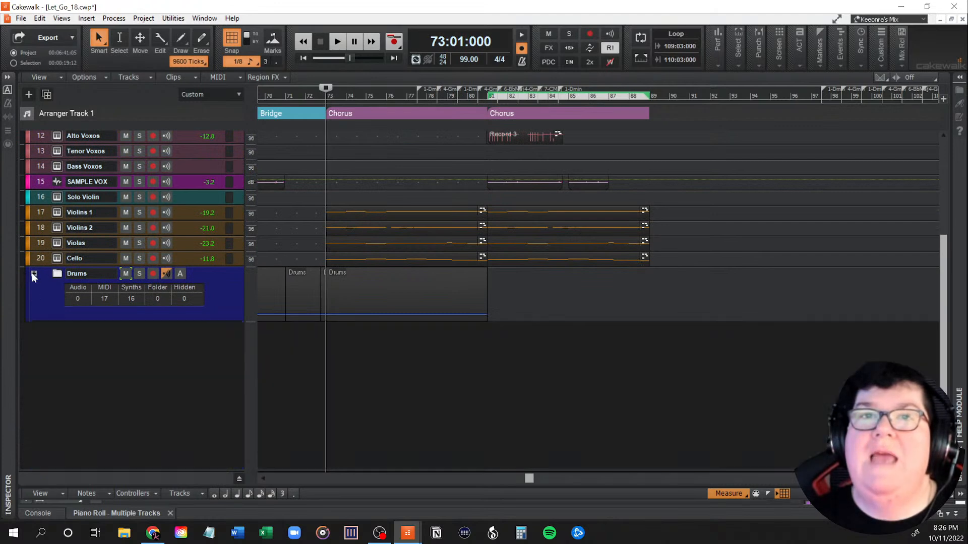
Step: Return to the song's intro and place the playhead at 5:10:000, before the first verse
scroll(477, 394, "up", 3)
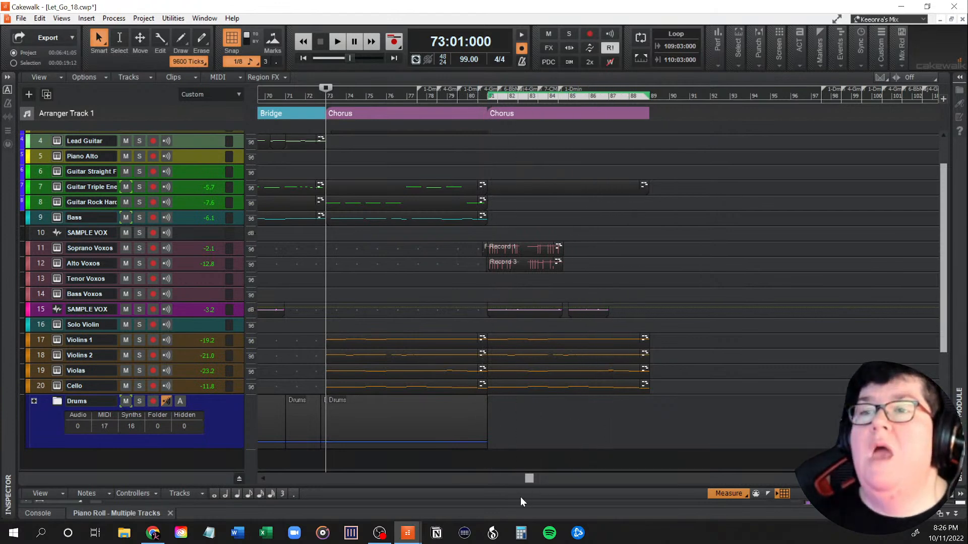
left_click_drag(530, 479, 297, 483)
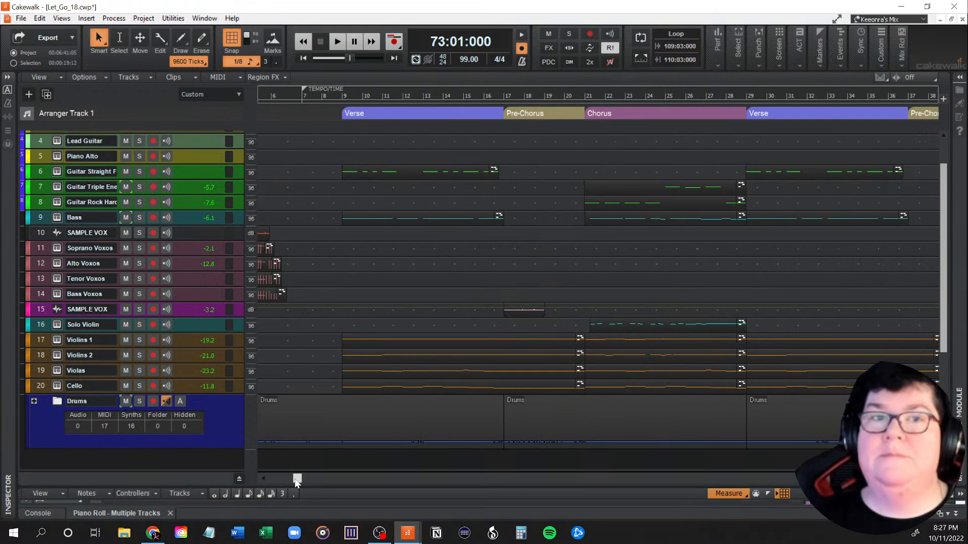
mouse_move(296, 482)
left_mouse_down()
mouse_move(267, 482)
mouse_move(293, 479)
left_mouse_up()
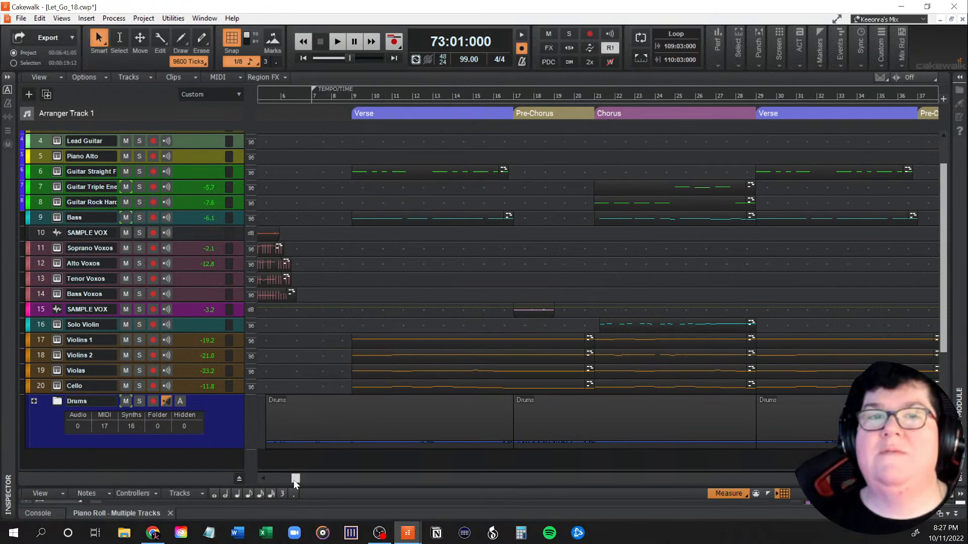
left_click_drag(293, 480, 262, 478)
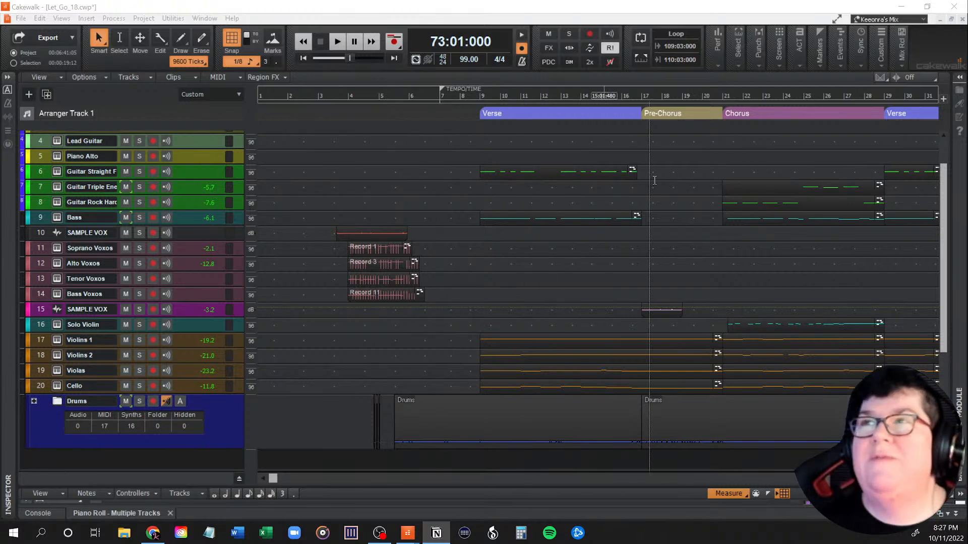
scroll(634, 326, "up", 3)
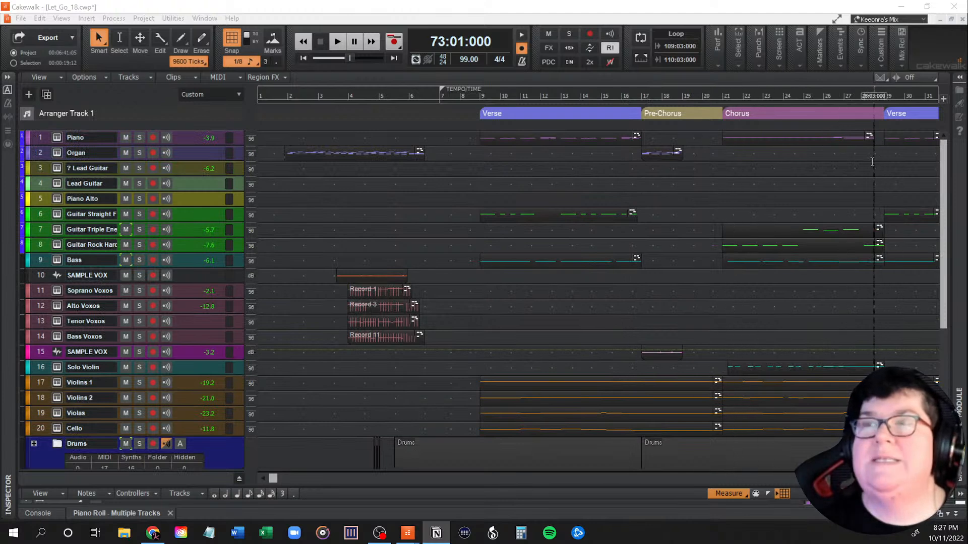
left_click(285, 245)
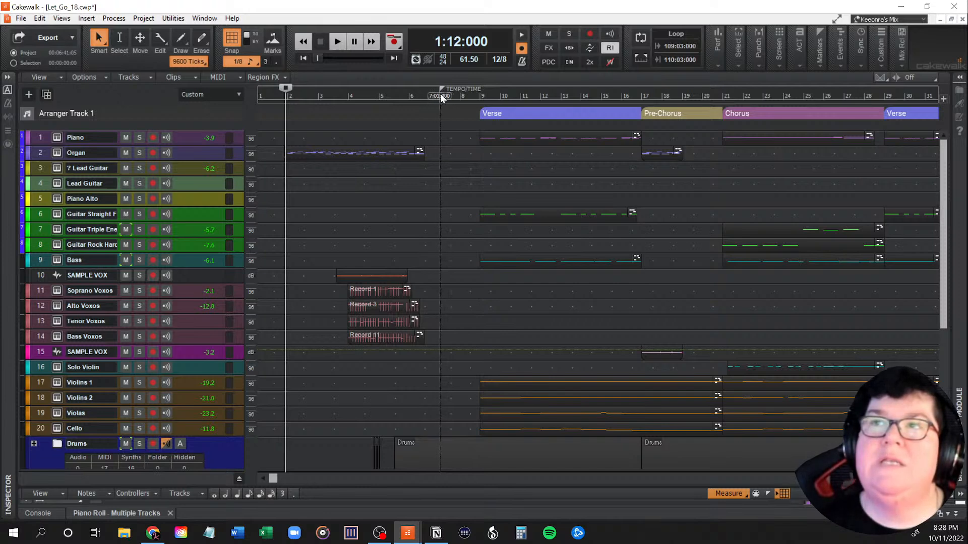
left_click(402, 94)
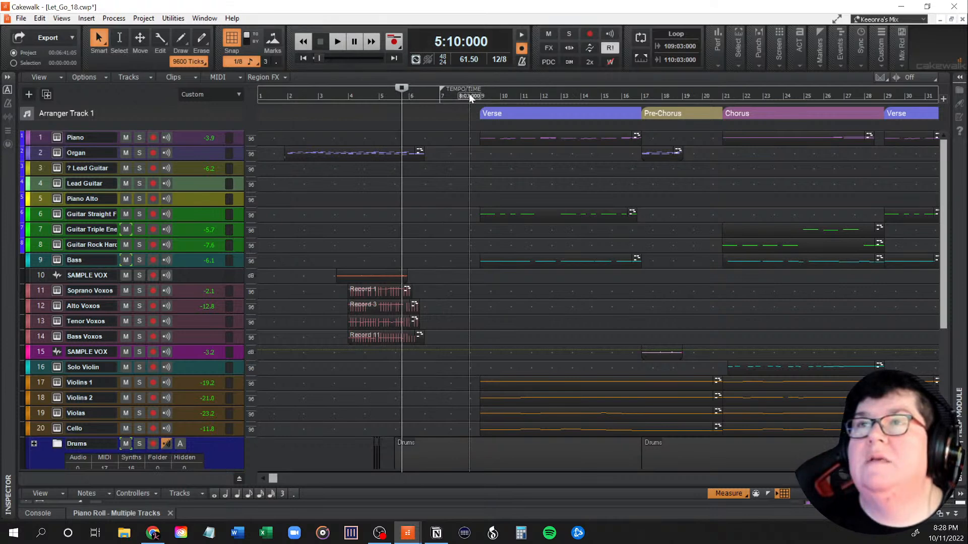
Step: Play back the song's intro from 1:12:000, just before the organ clip begins
left_click(470, 95)
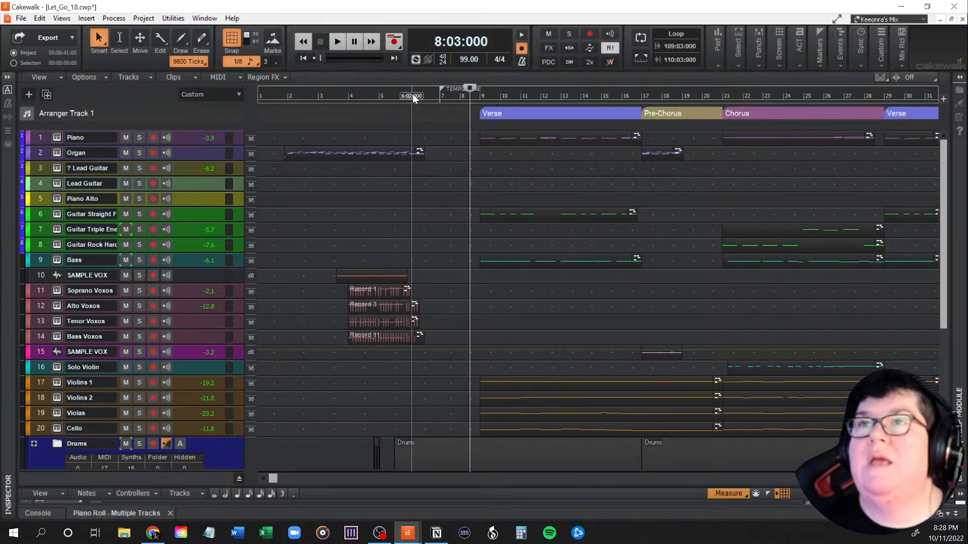
left_click(412, 94)
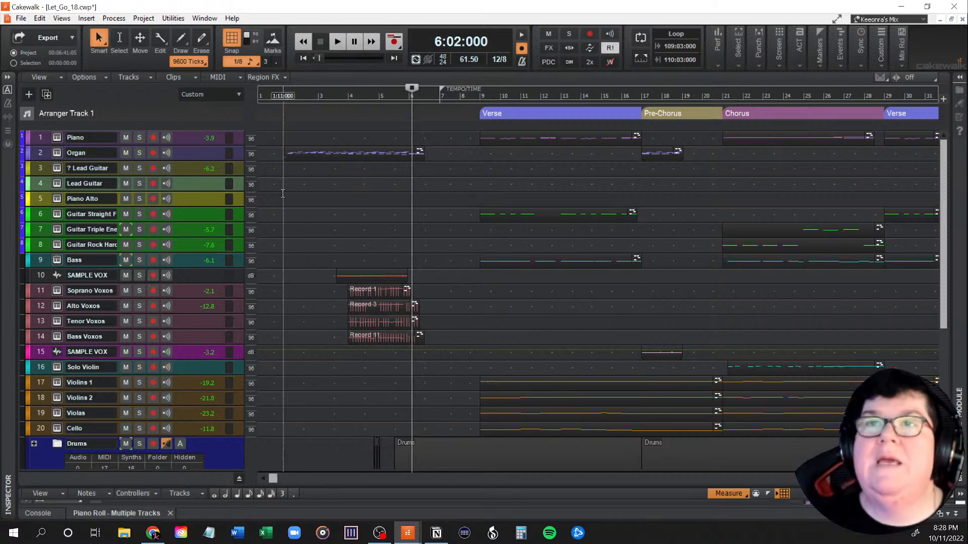
left_click(284, 193)
key("space")
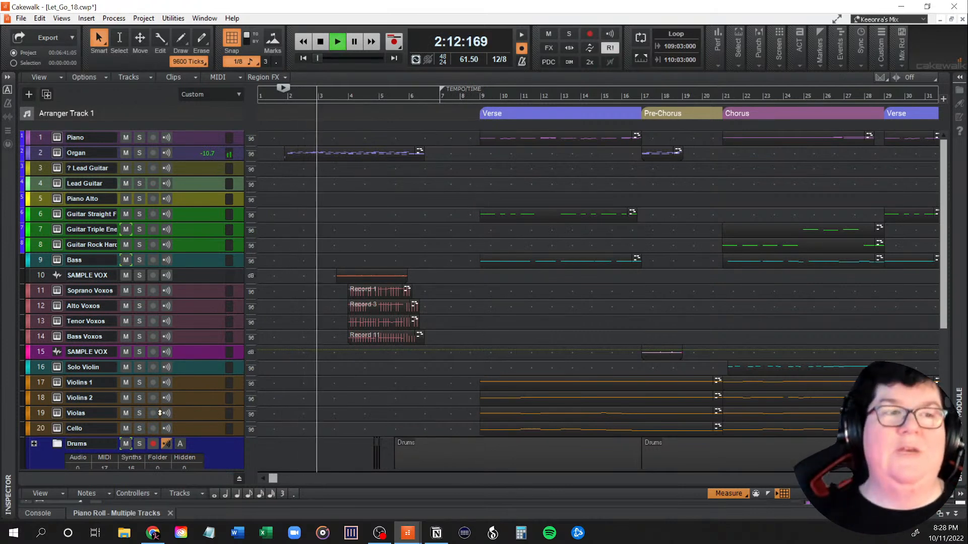
key("alt+Tab")
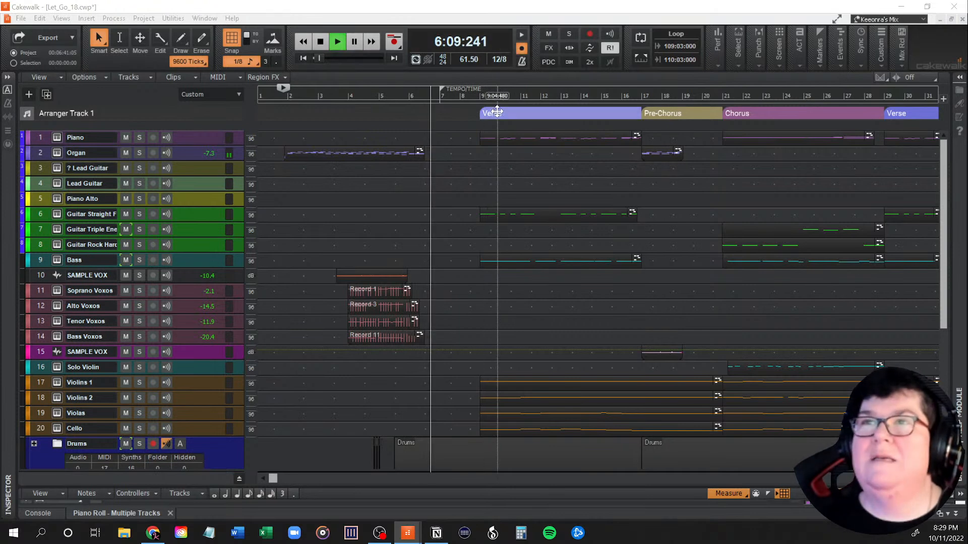
Step: Reposition the playhead at the start of the first verse, 9:01:000, and play through into the pre-chorus
left_click(478, 140)
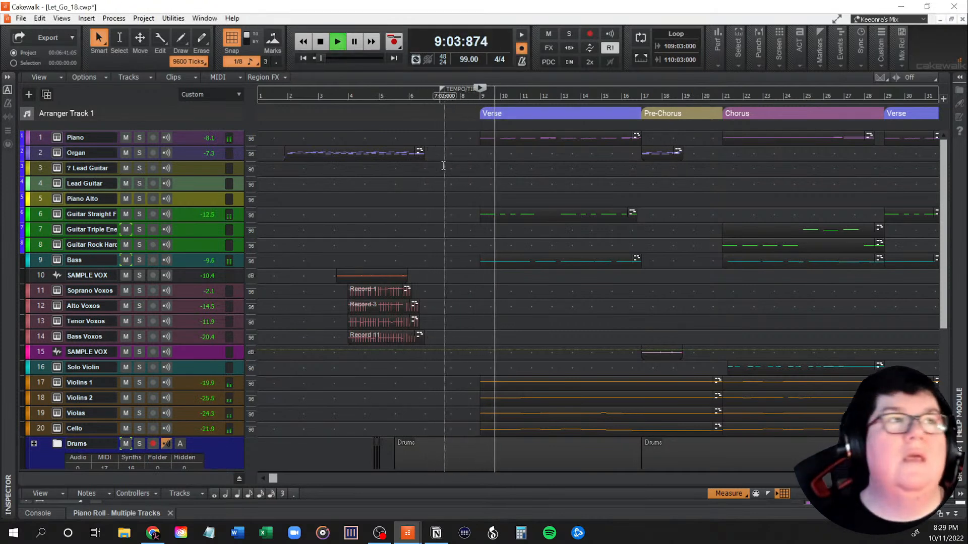
key("space")
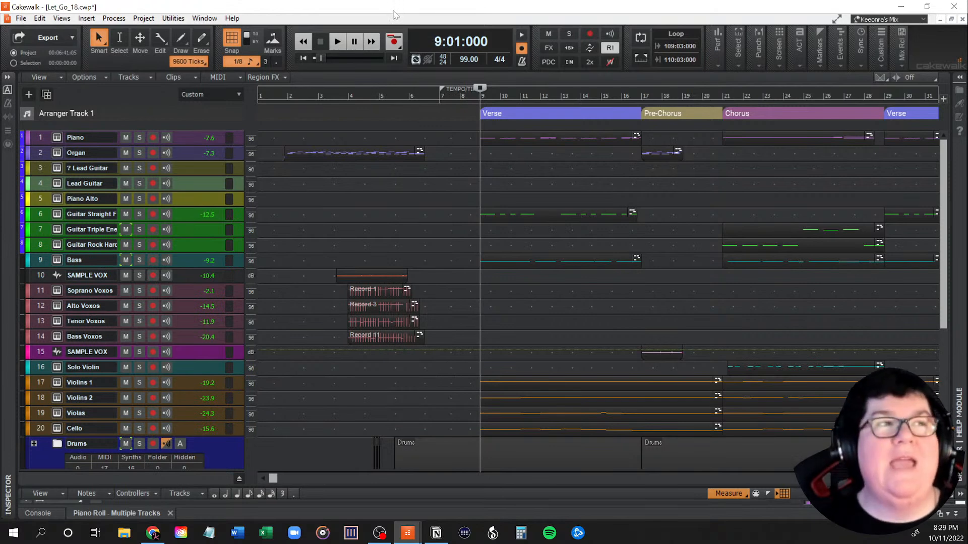
key("space")
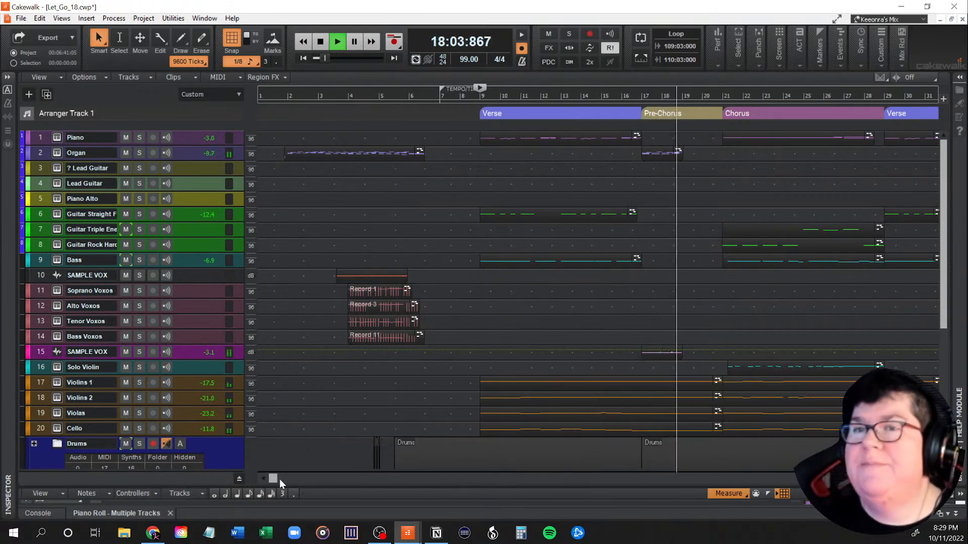
Step: Reposition the playhead at the start of the second verse, 29:01:000, play the song through the final chorus and stop playback
left_click_drag(283, 481, 356, 479)
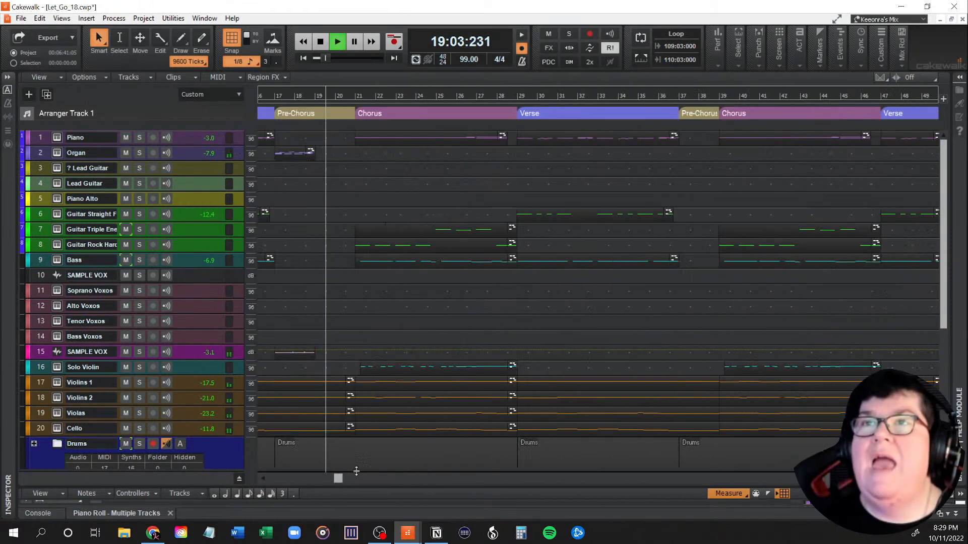
left_click(518, 98)
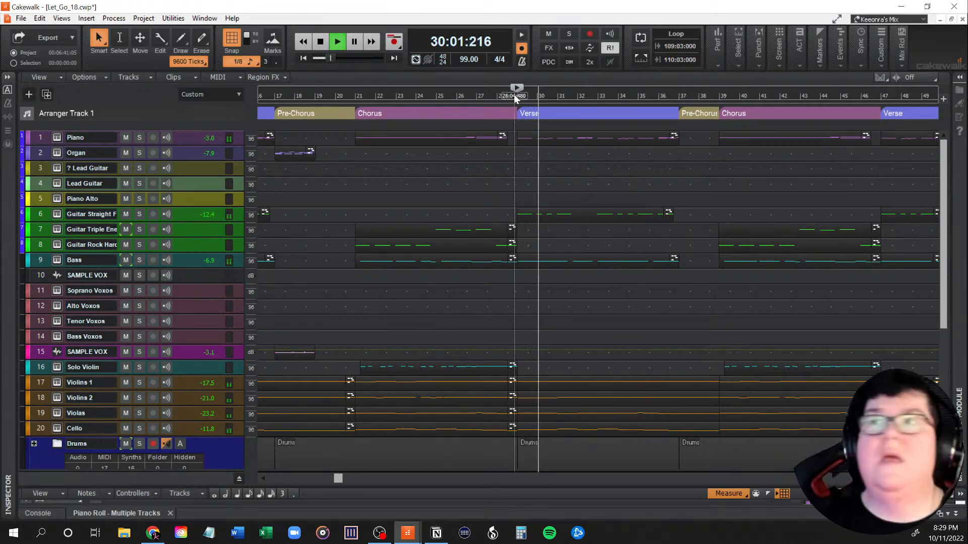
key("space")
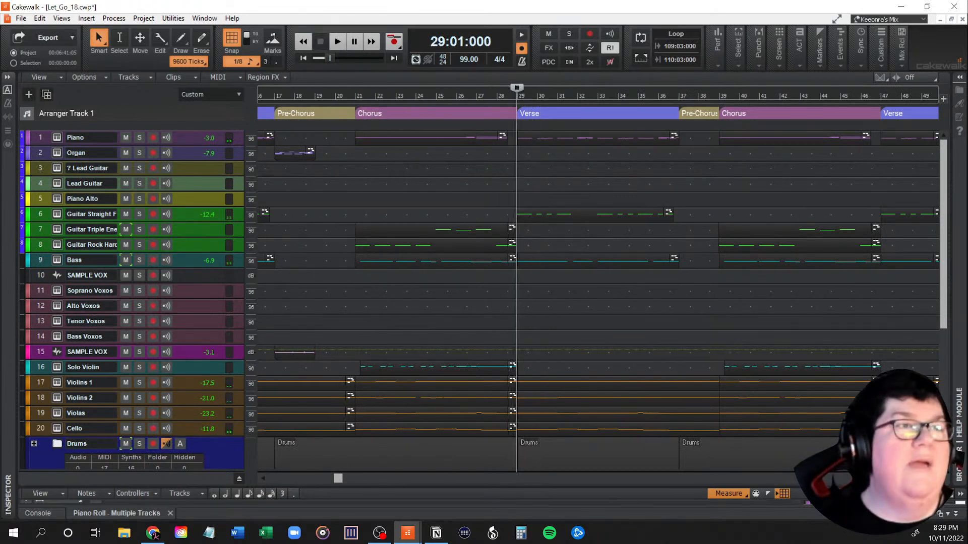
key("space")
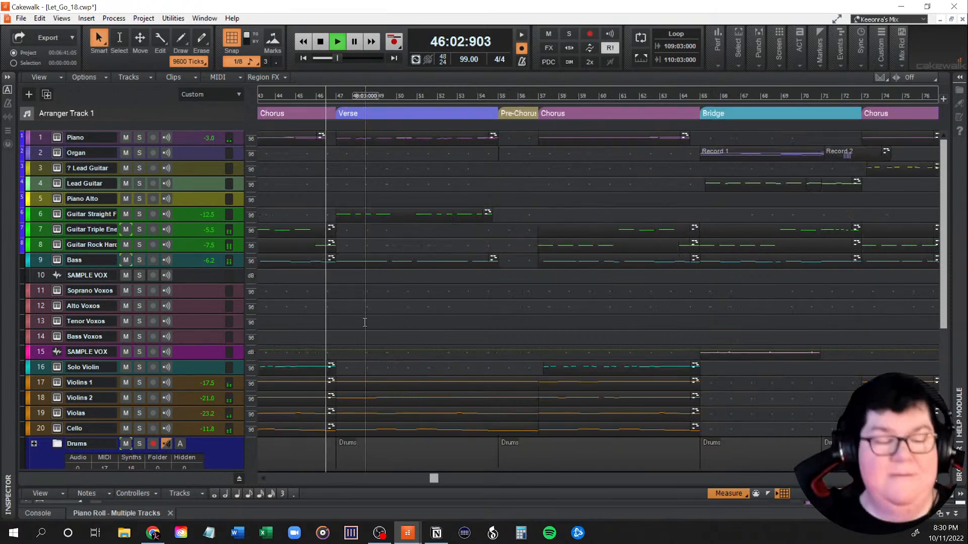
scroll(365, 322, "down", 1)
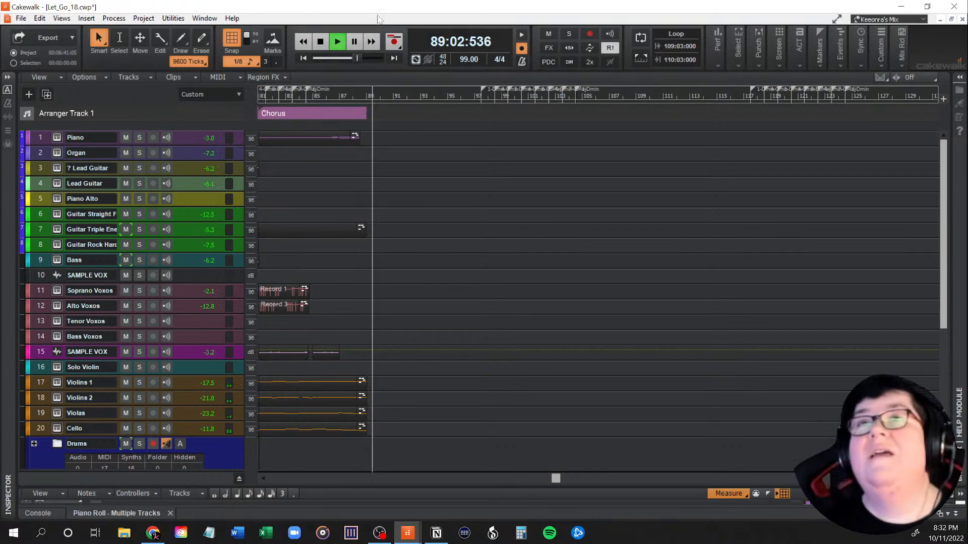
key("space")
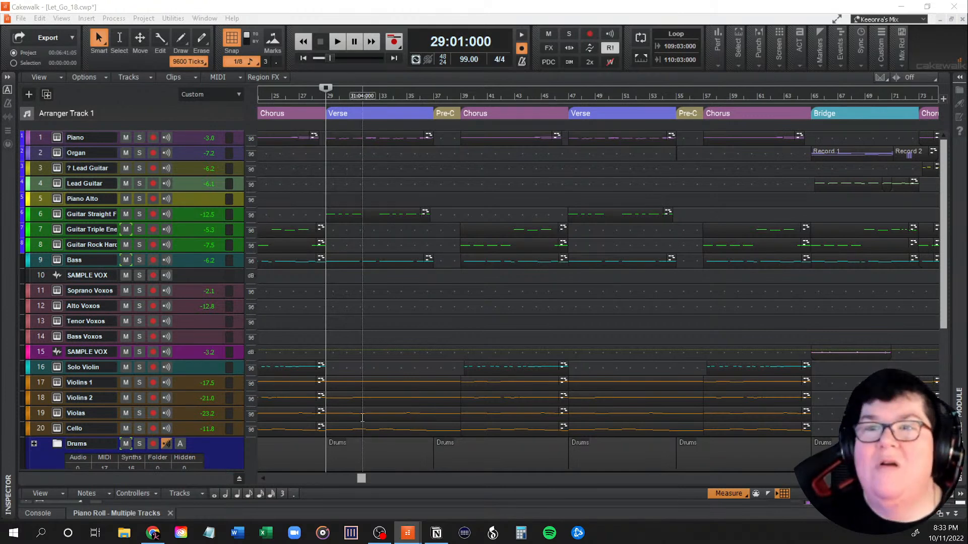
Step: Look over the arrangement's sections from the first verse through the final chorus and return to the intro
left_click_drag(362, 480, 292, 483)
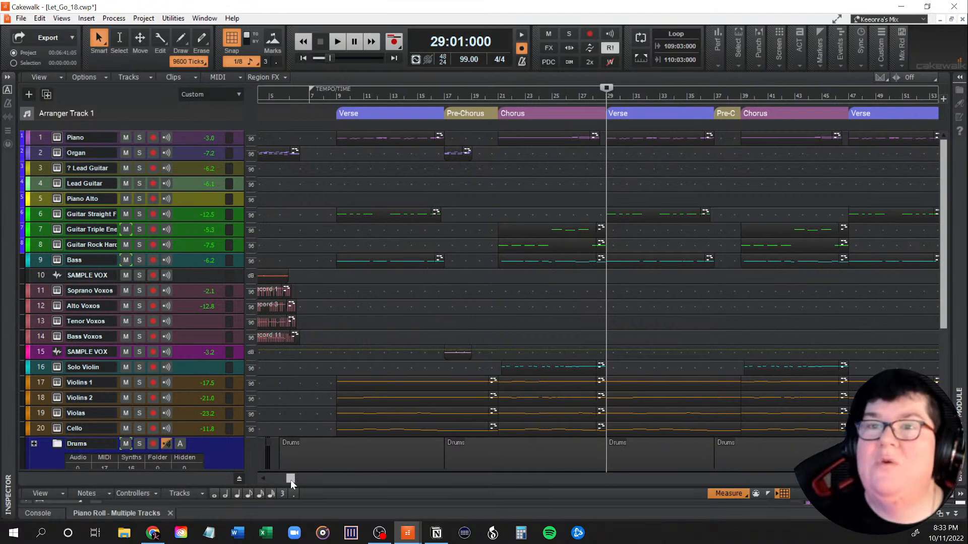
left_click_drag(290, 480, 300, 480)
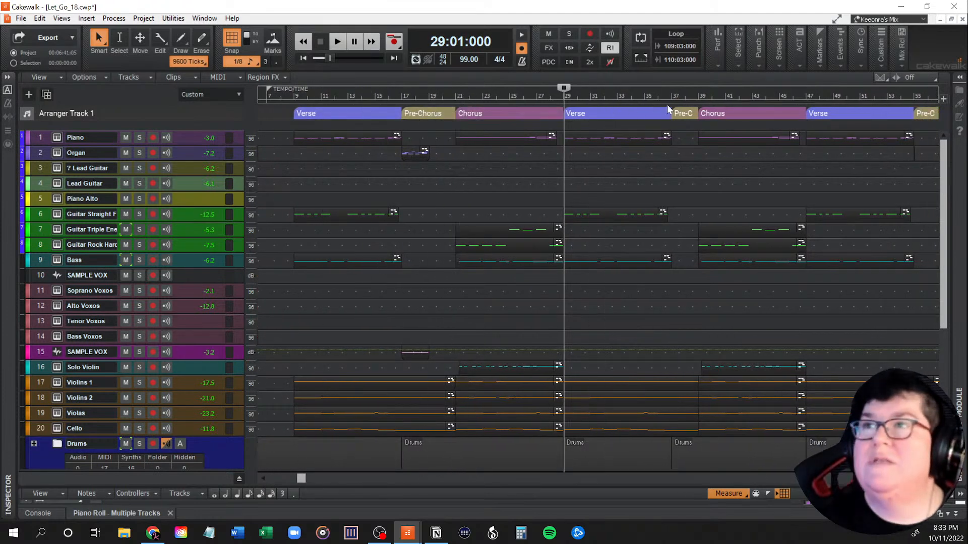
left_click_drag(298, 479, 471, 482)
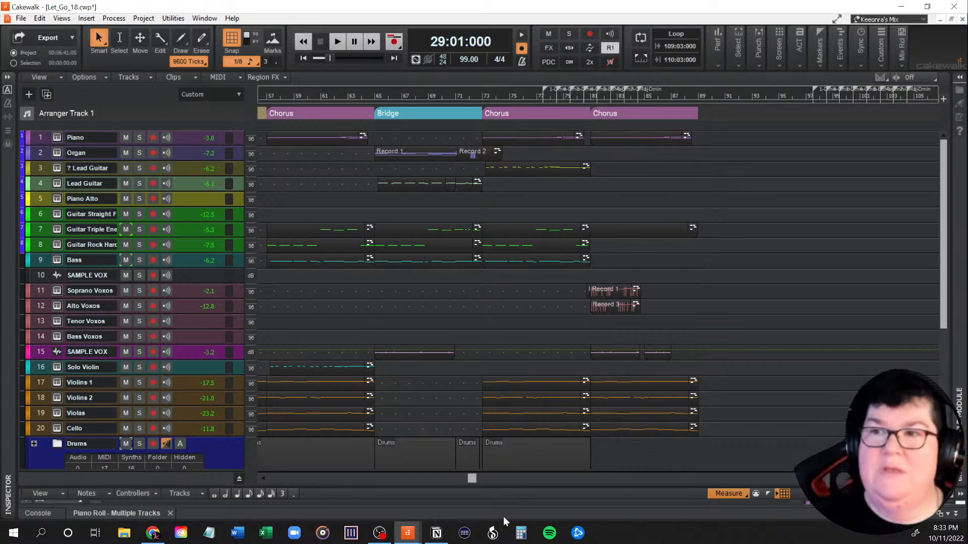
left_click_drag(470, 479, 264, 483)
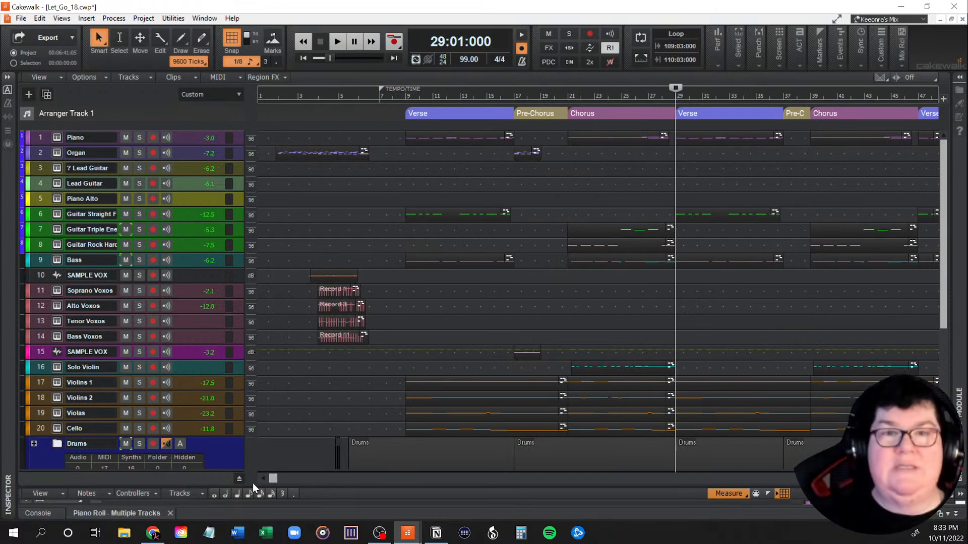